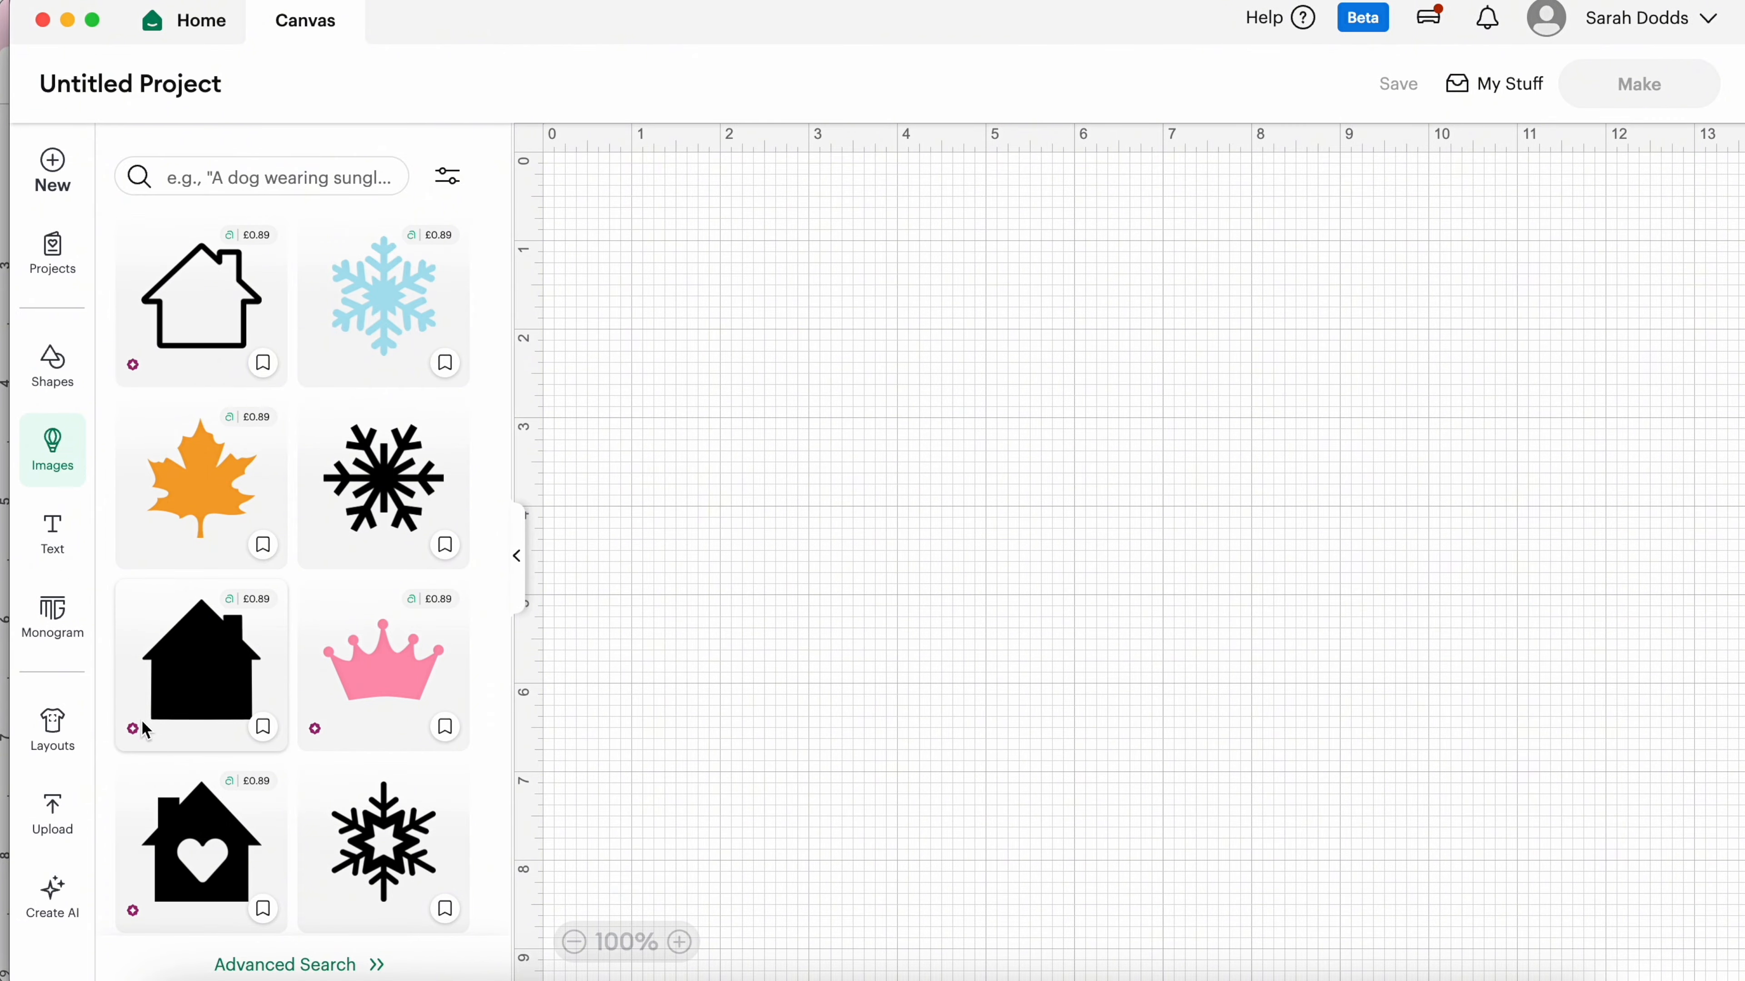
Step: Scroll the Images library's houses, snowflakes, crowns and balloons beside the empty canvas
scroll(144, 732, "down", 8)
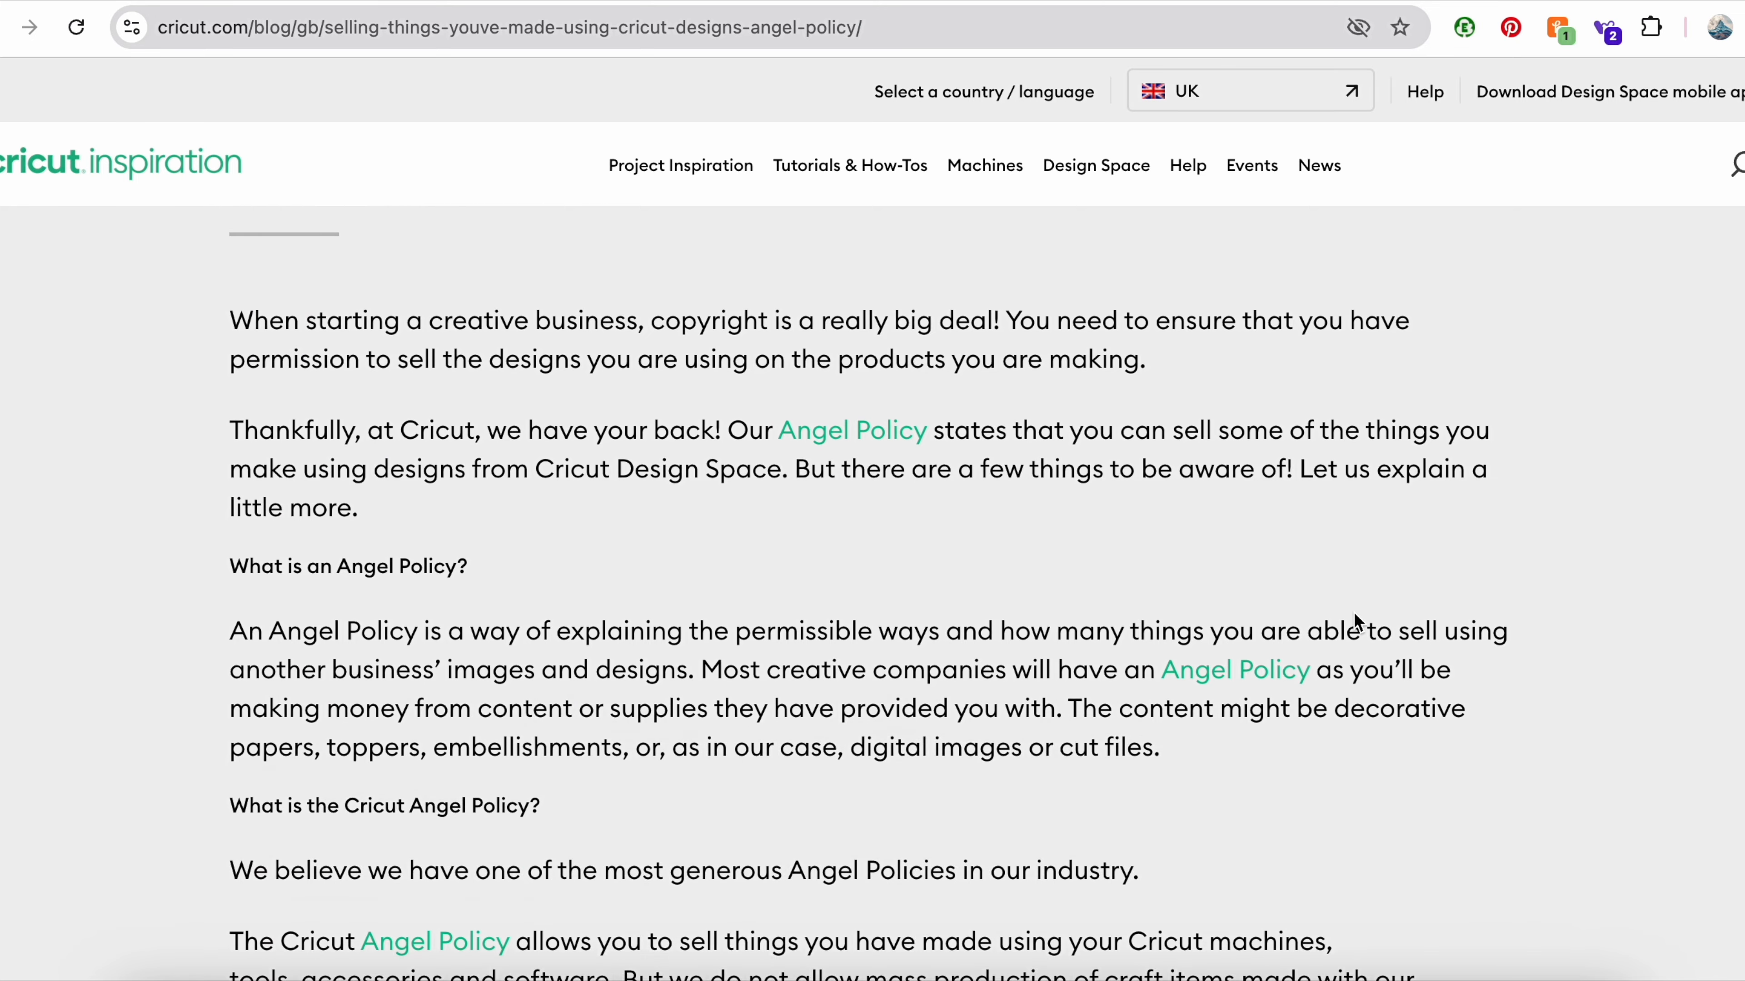
Step: Scroll Creative Fabrica's product grid and open the Gastonia Script font page
scroll(1354, 615, "down", 2)
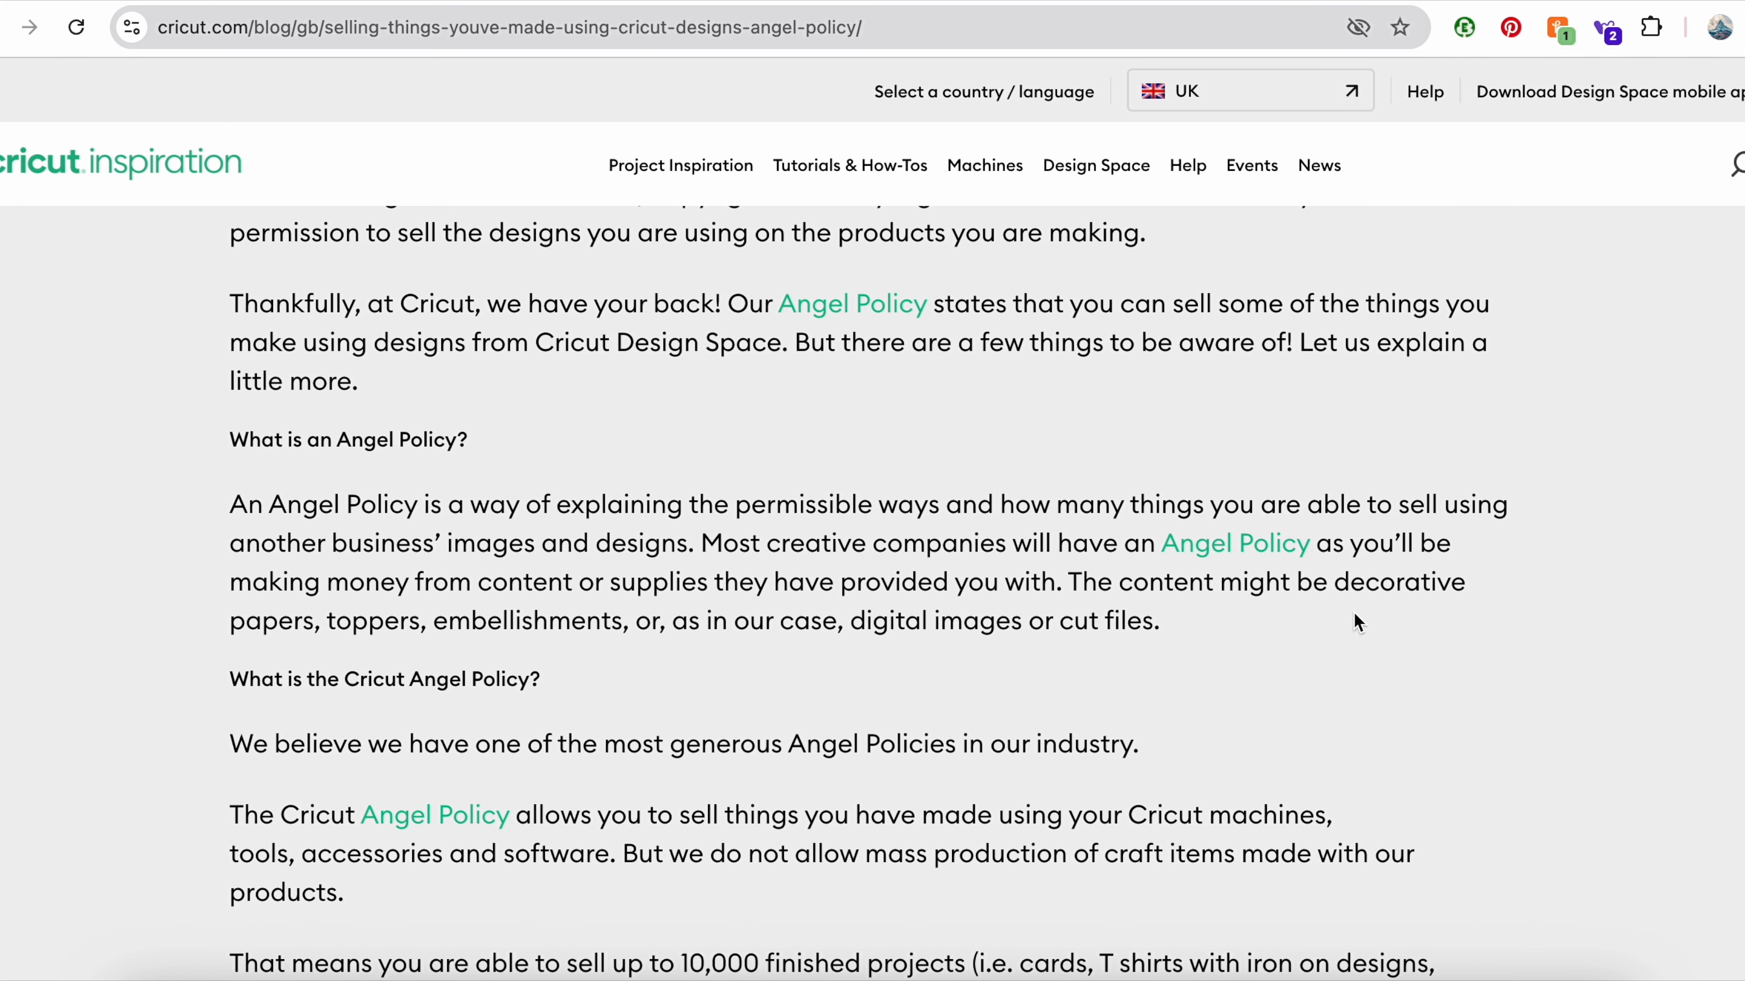
scroll(1358, 622, "down", 9)
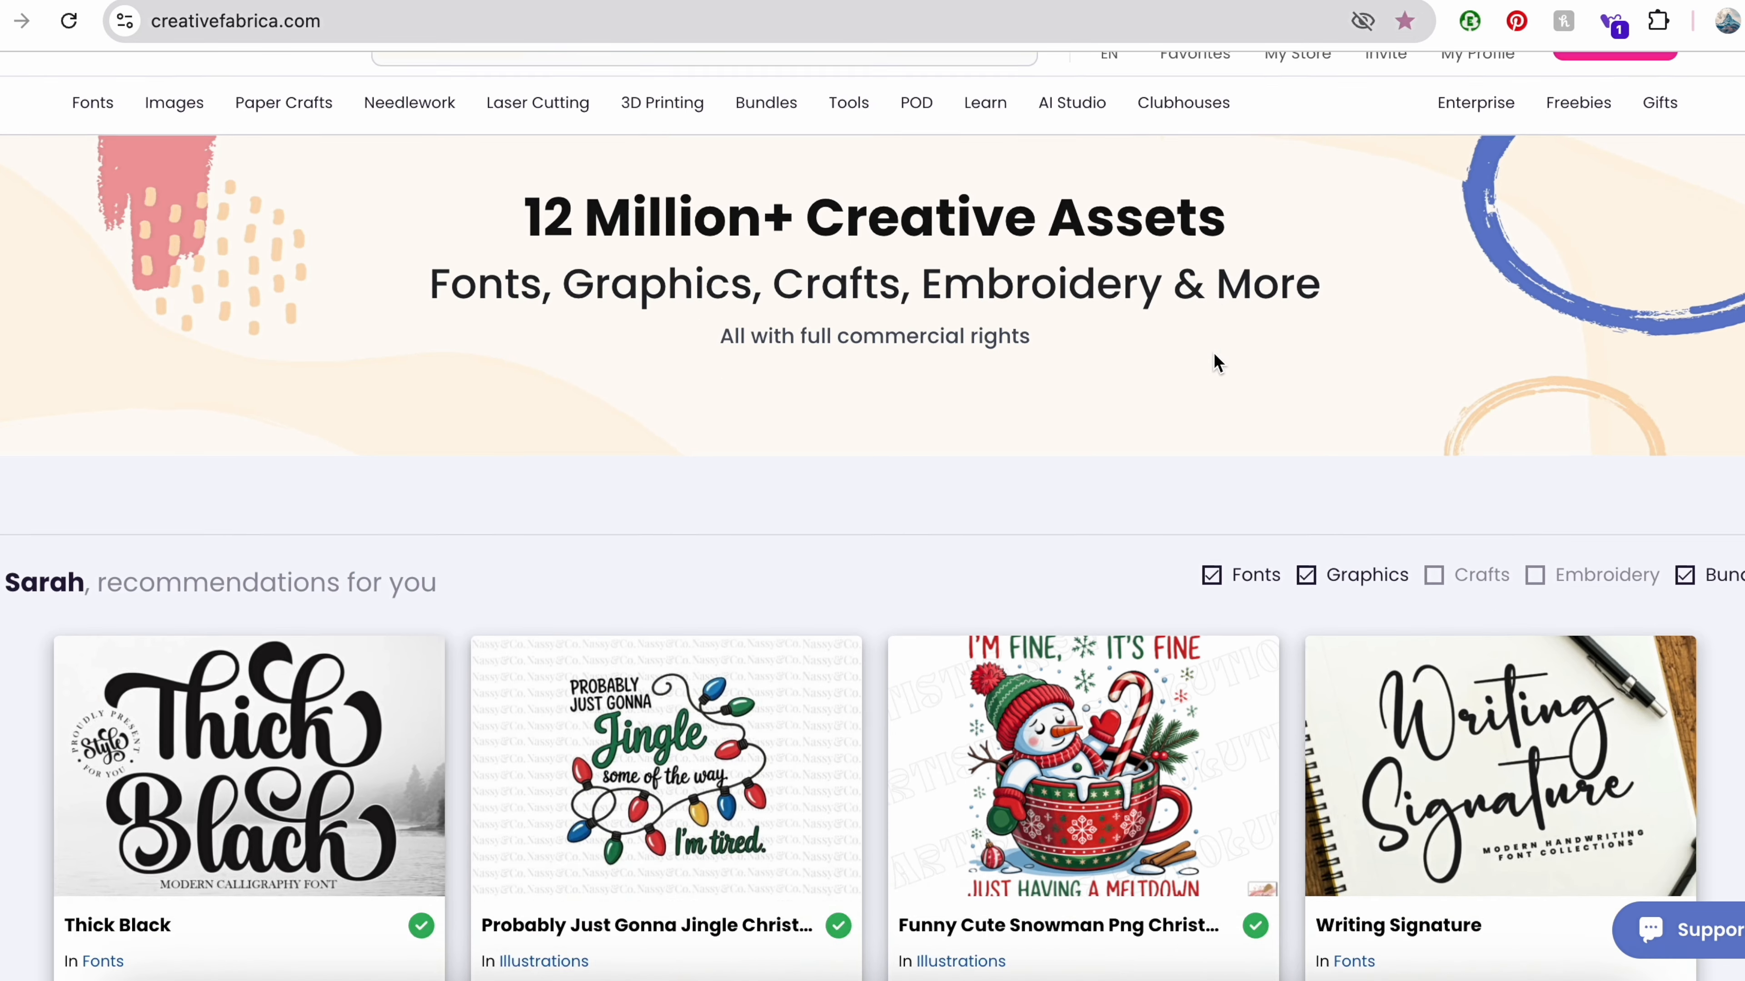
scroll(1216, 363, "down", 10)
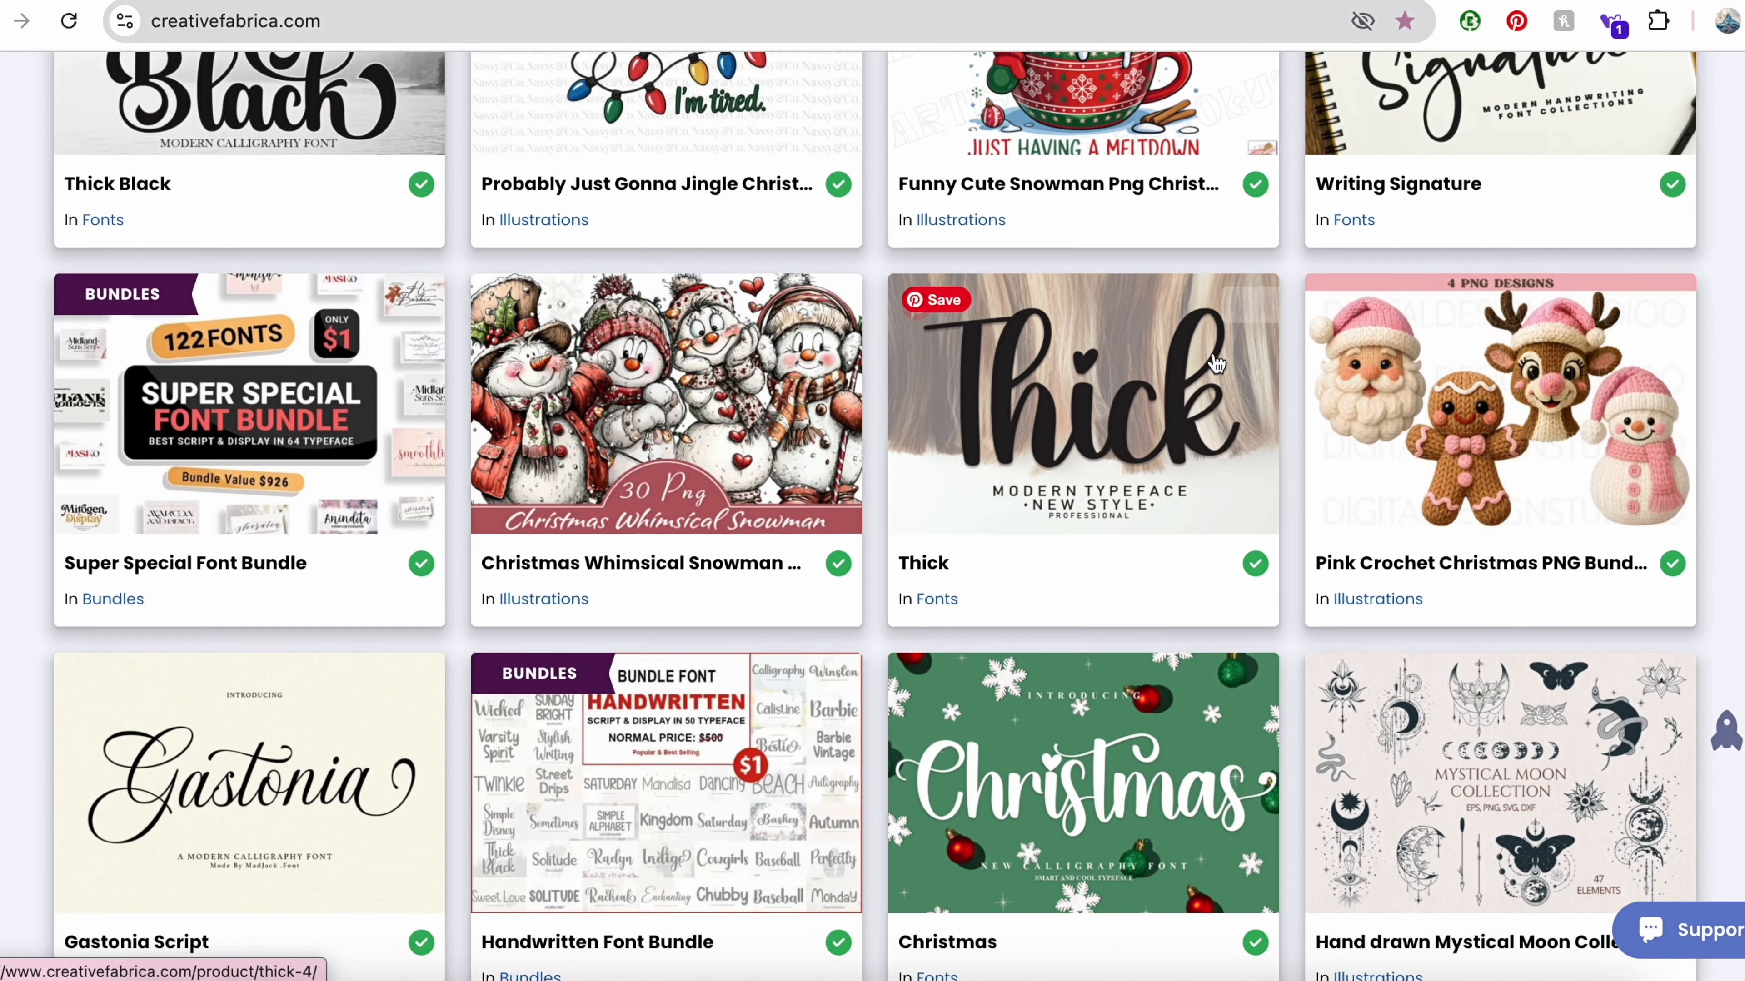
scroll(1216, 363, "down", 6)
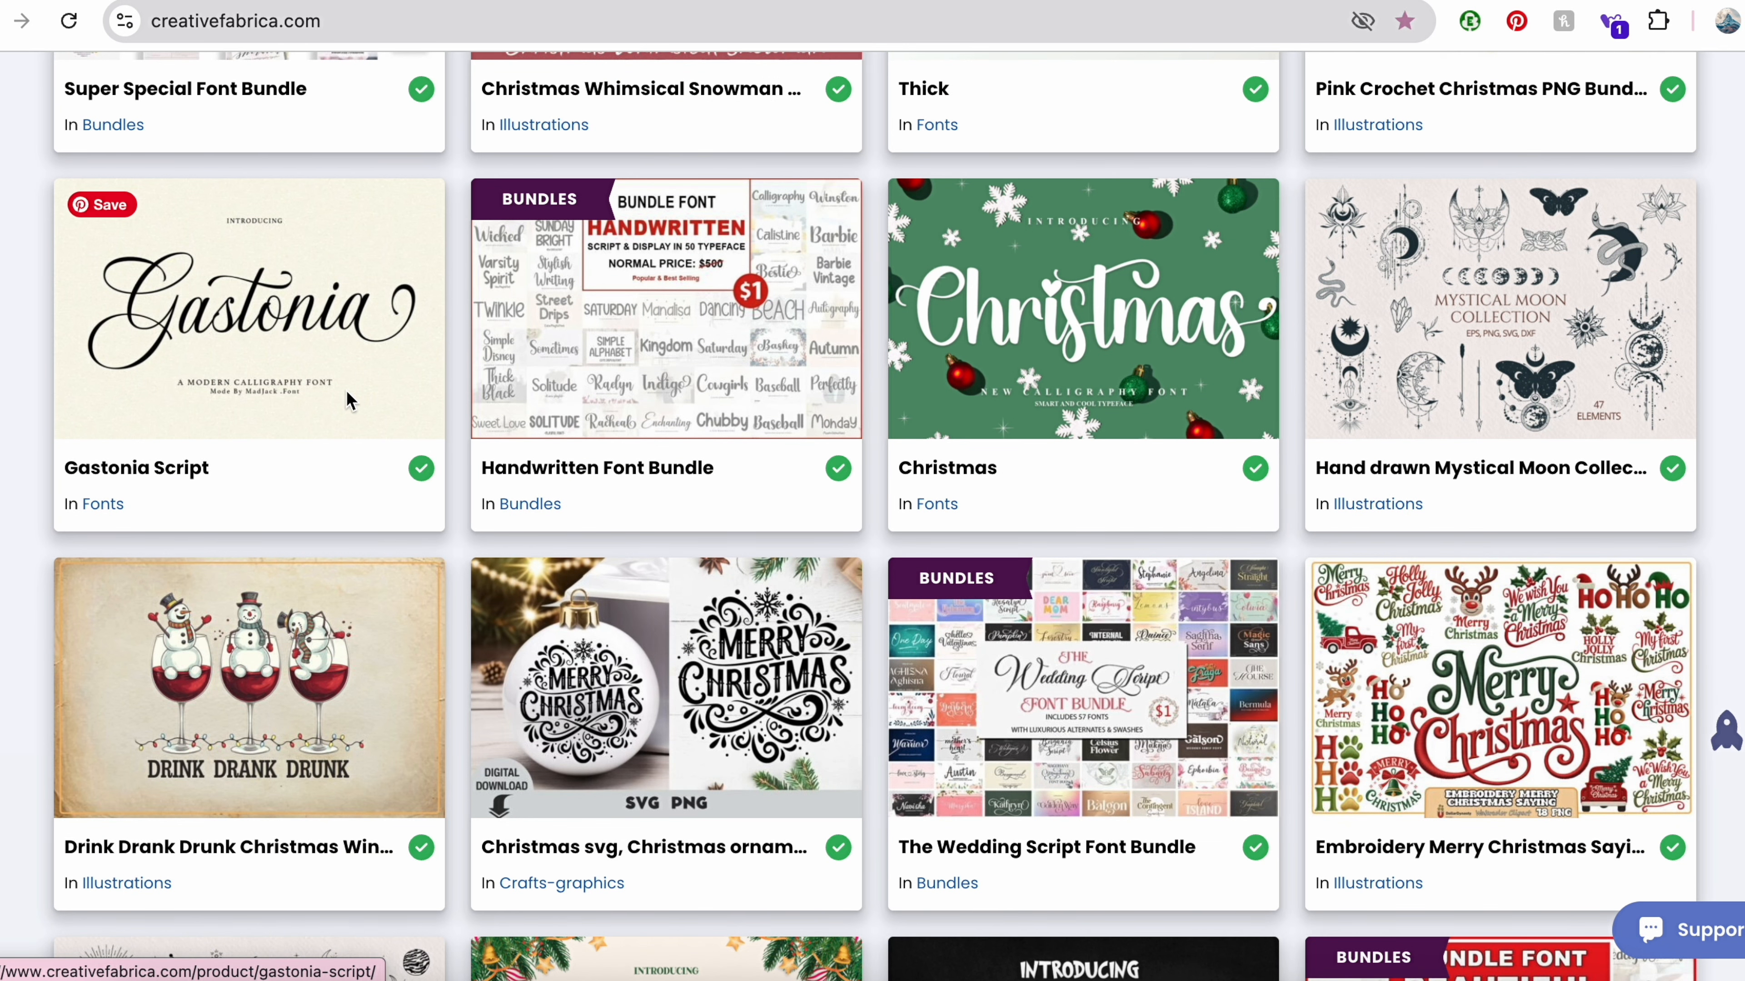
left_click(289, 336)
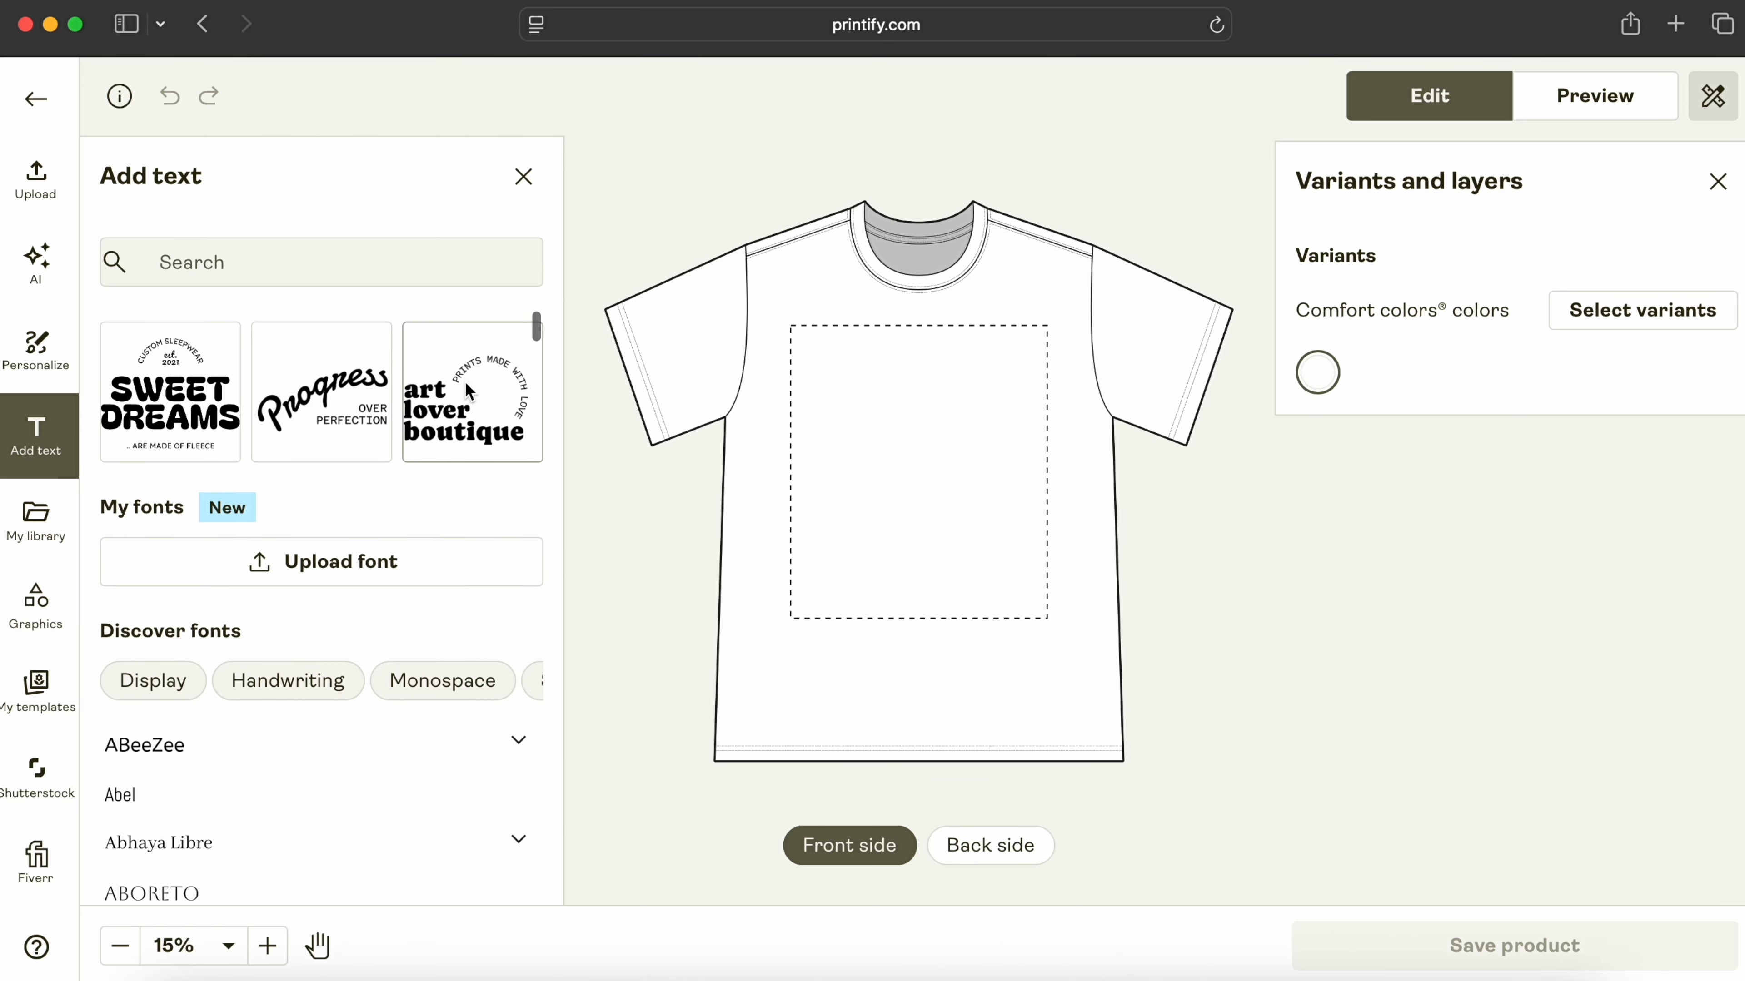
Step: Scroll through Printify's font list and graphics for the blank tee
scroll(464, 382, "down", 8)
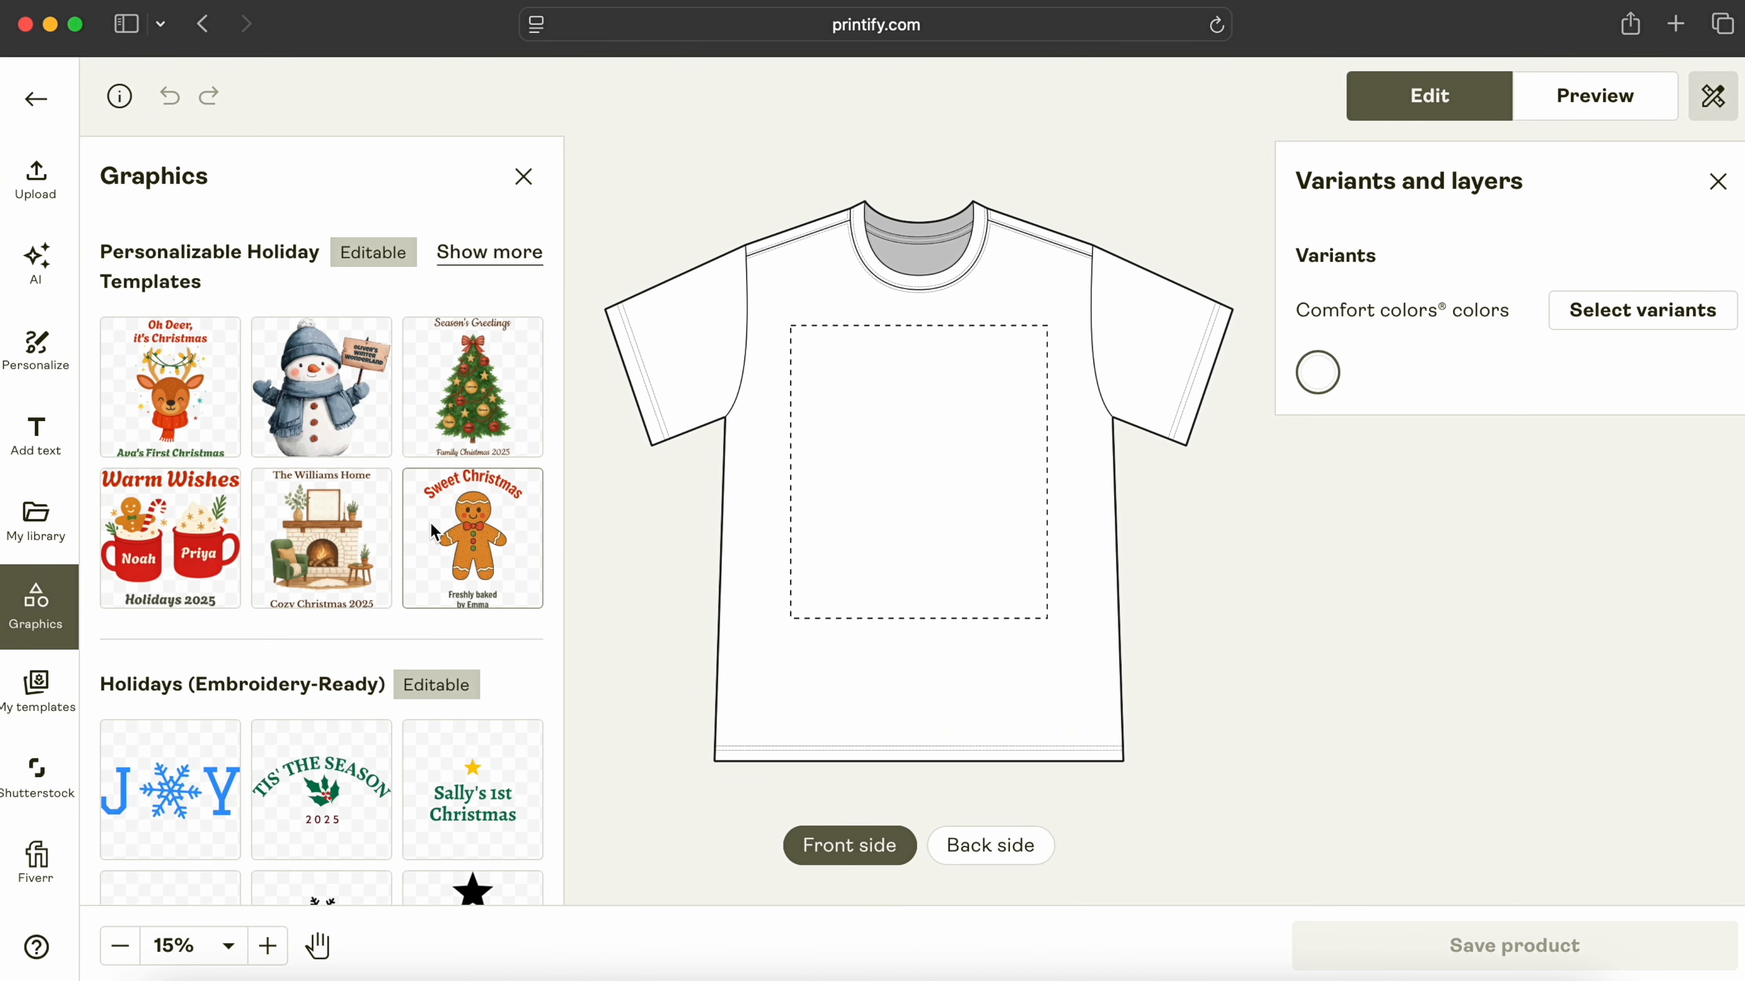
scroll(432, 529, "down", 5)
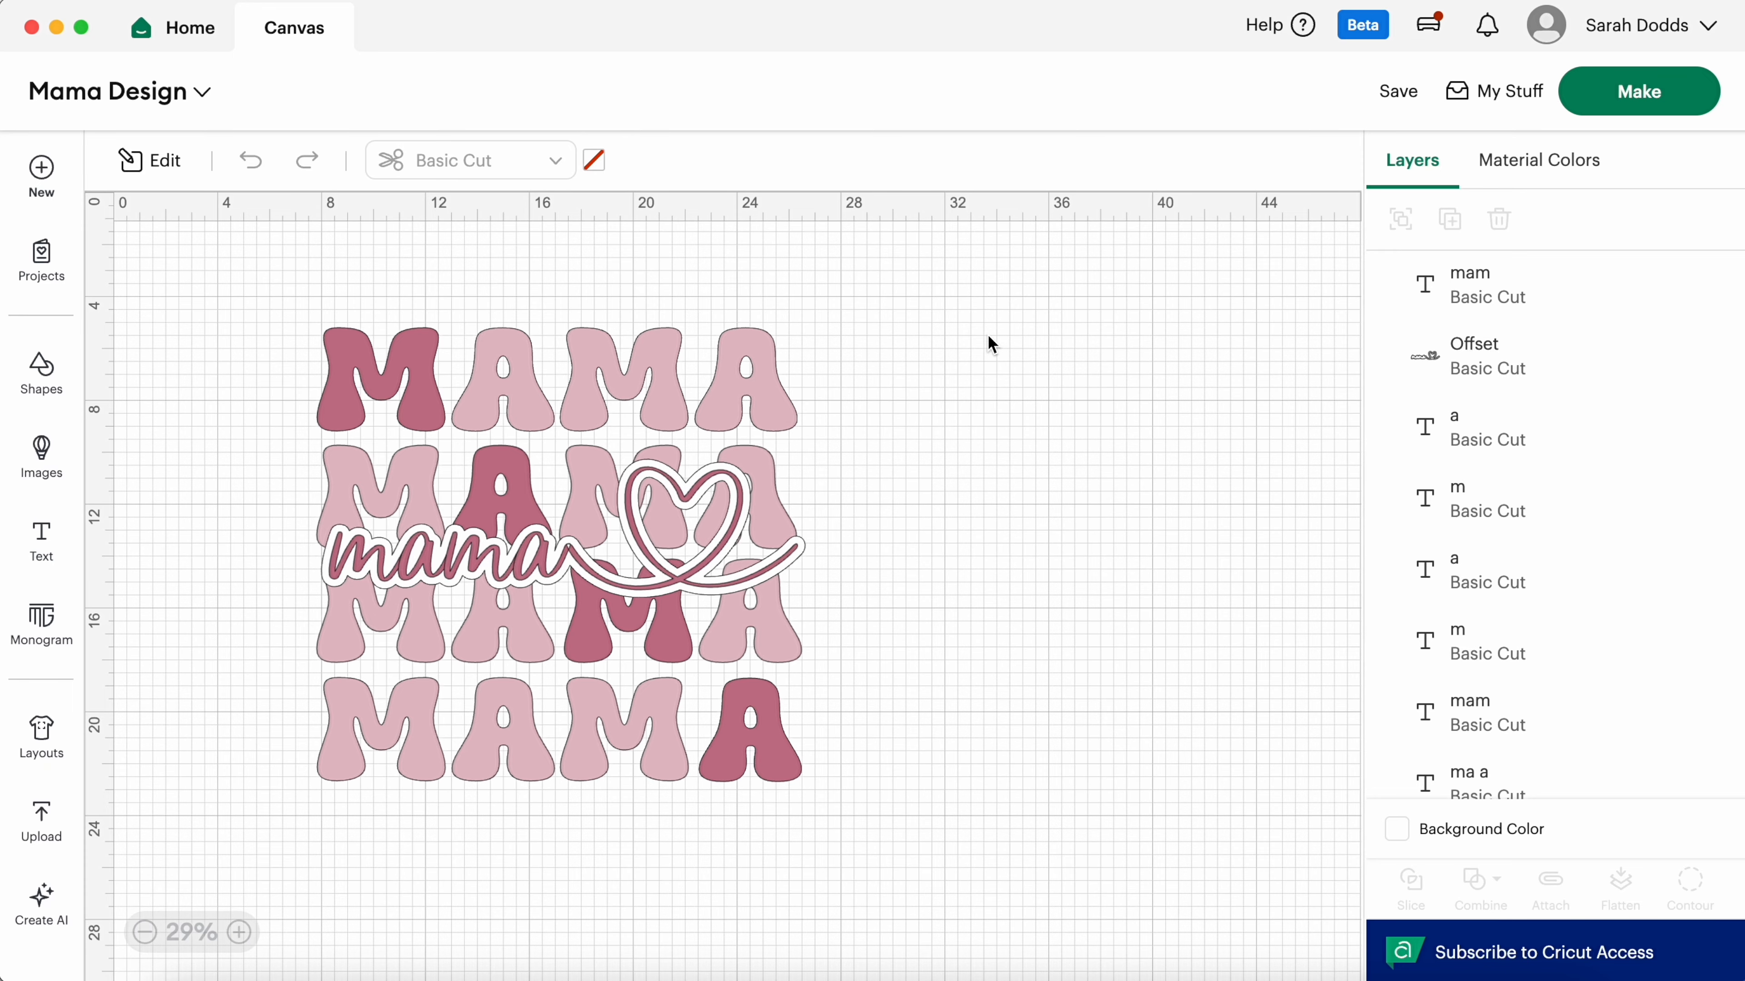
Step: Select every layer of the MAMA design and flatten it into one printable image
scroll(987, 334, "up", 3)
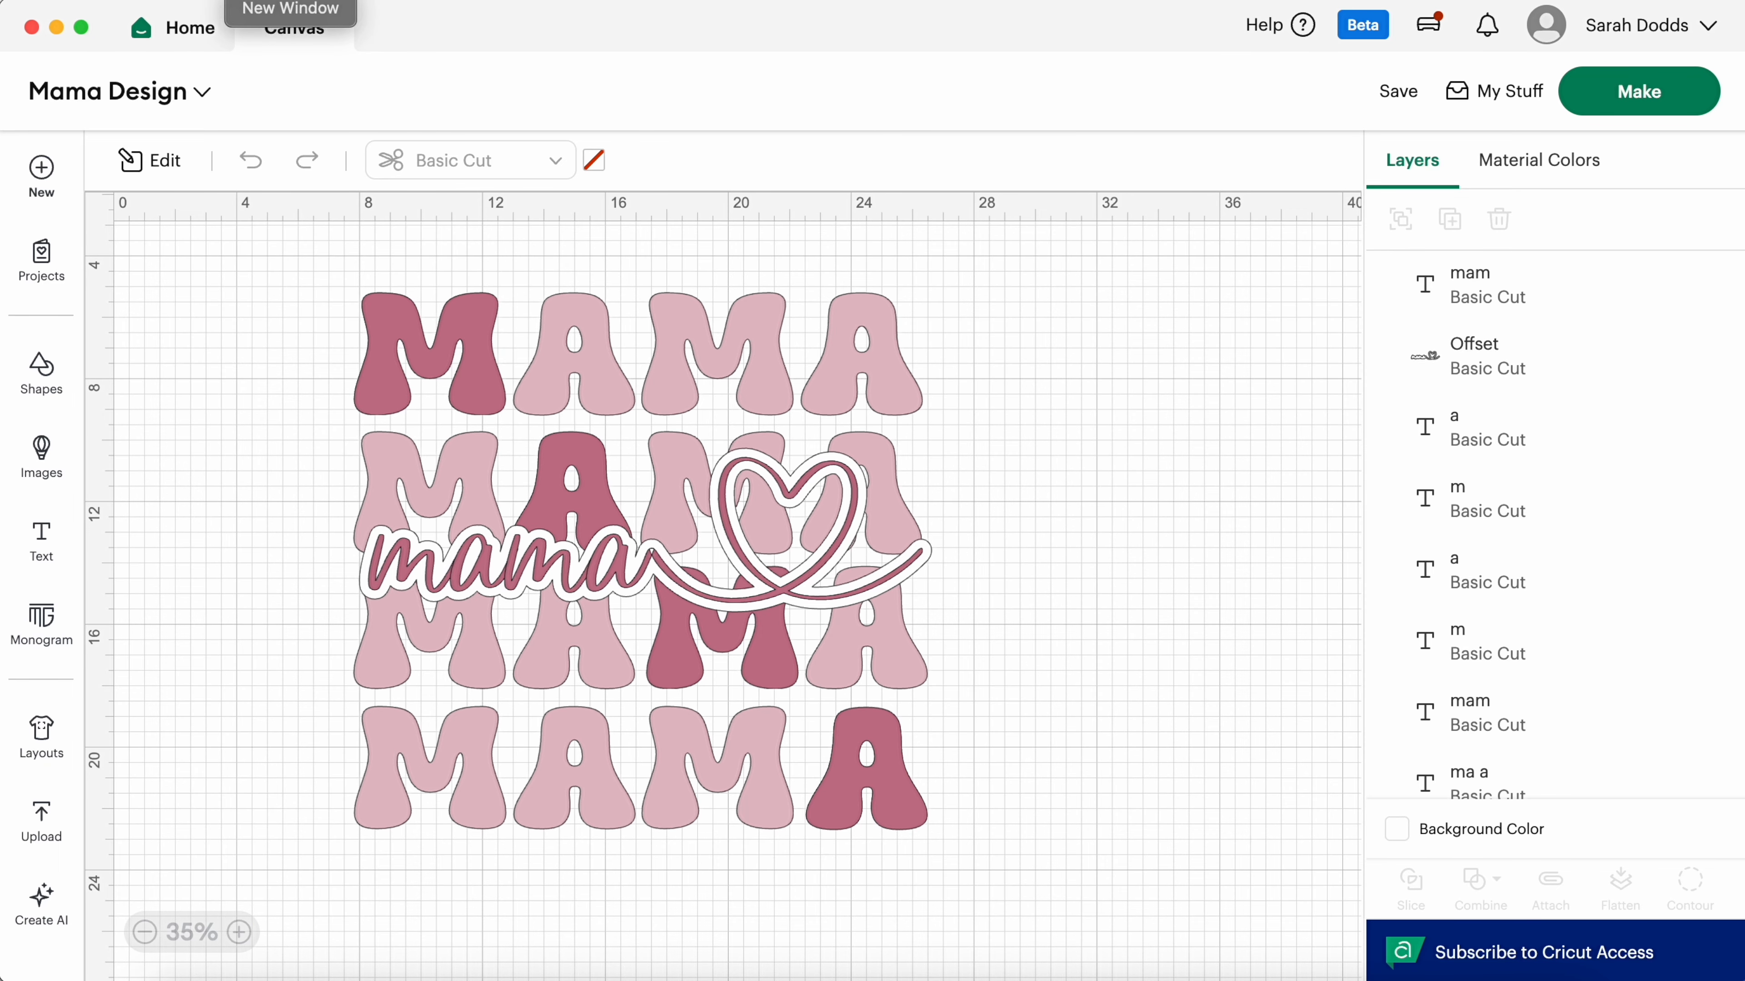
right_click(278, 18)
mouse_move(359, 0)
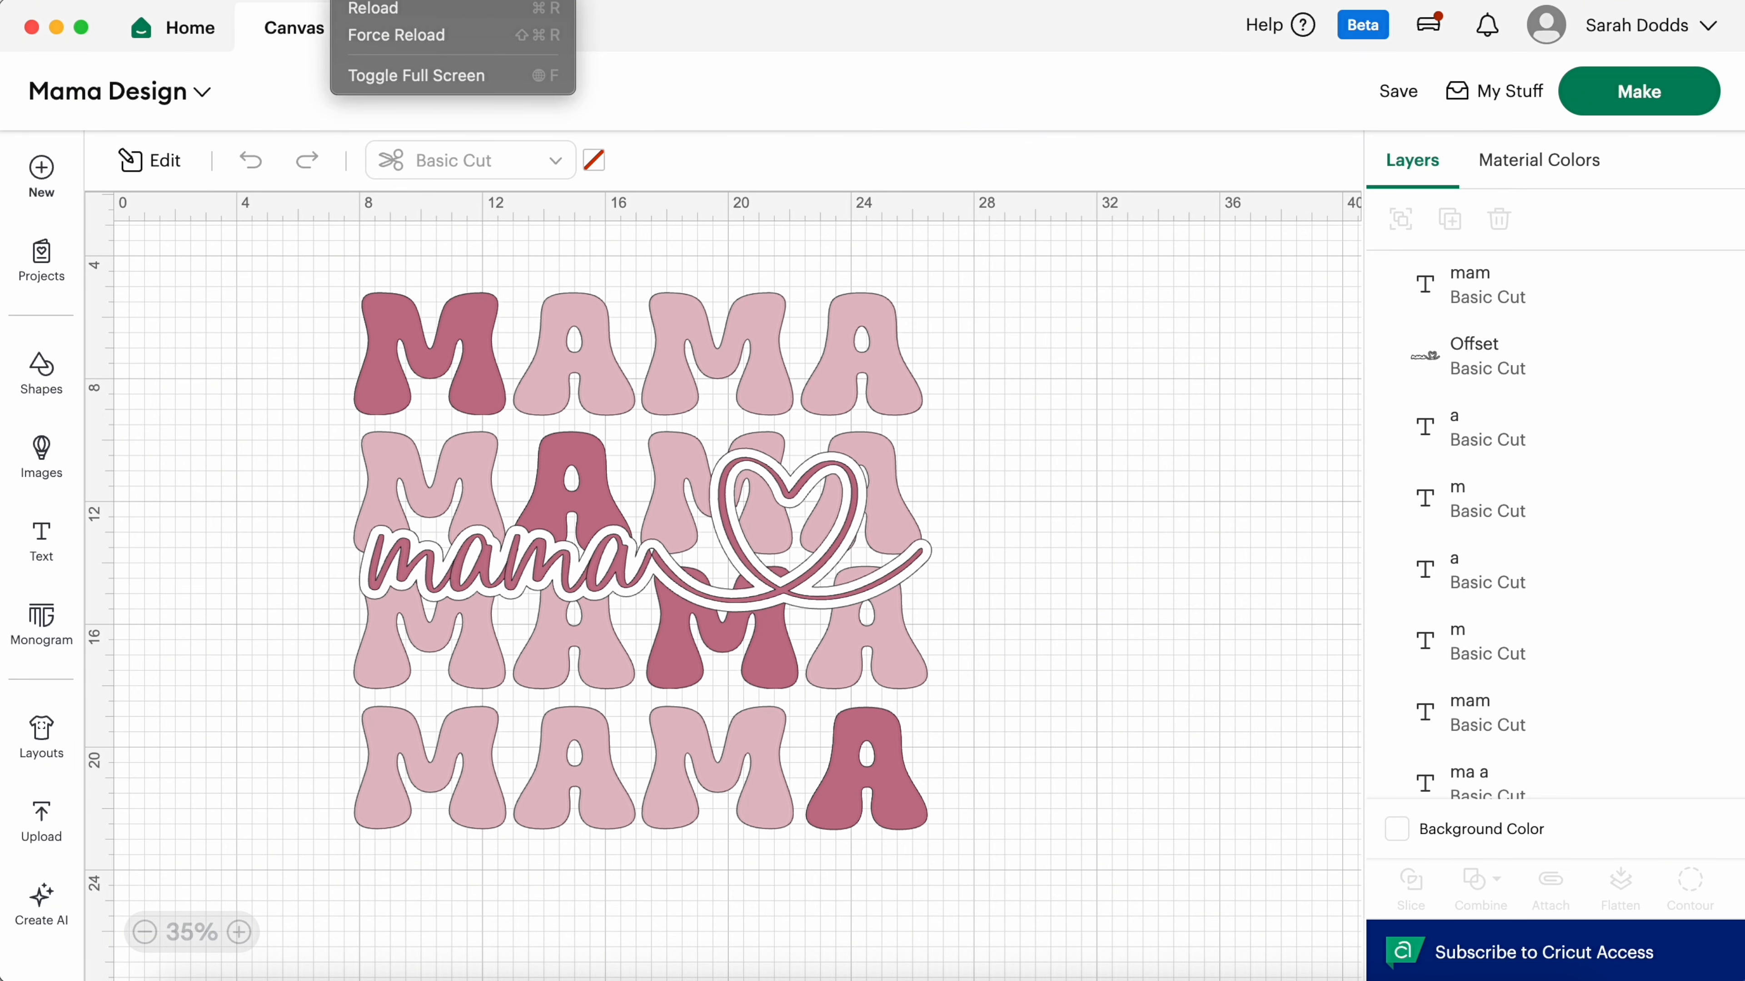
mouse_move(412, 0)
left_click(1185, 405)
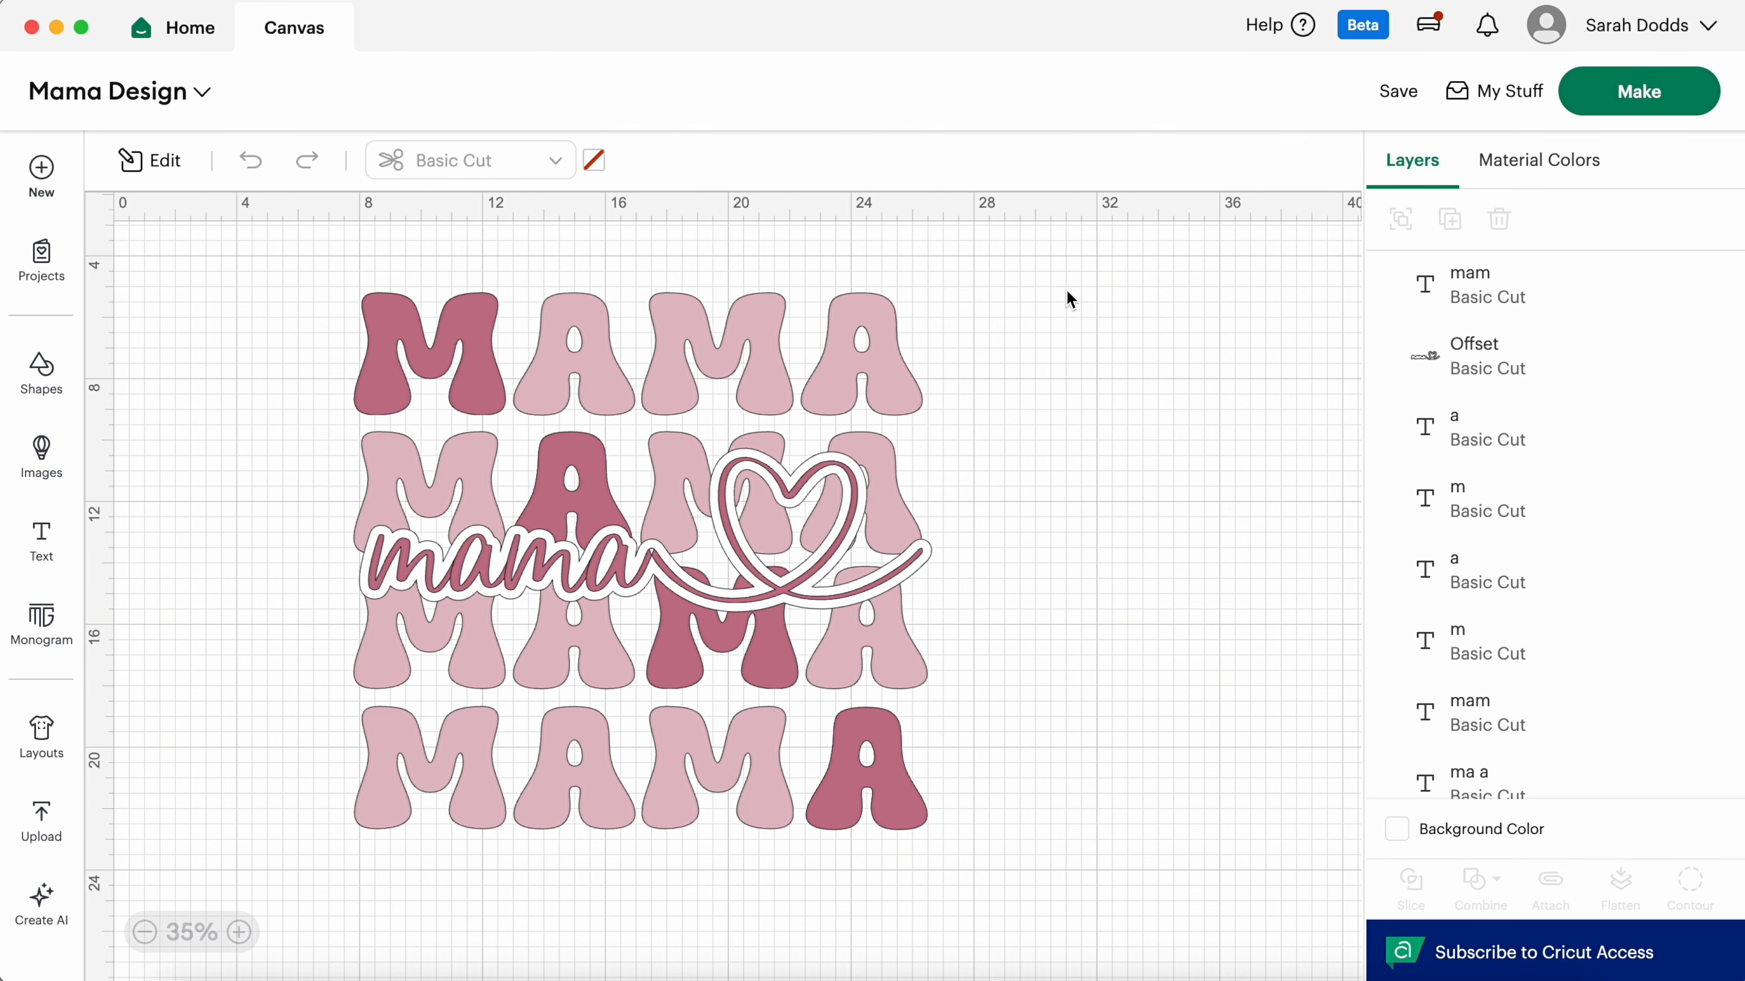
left_click_drag(1065, 289, 342, 834)
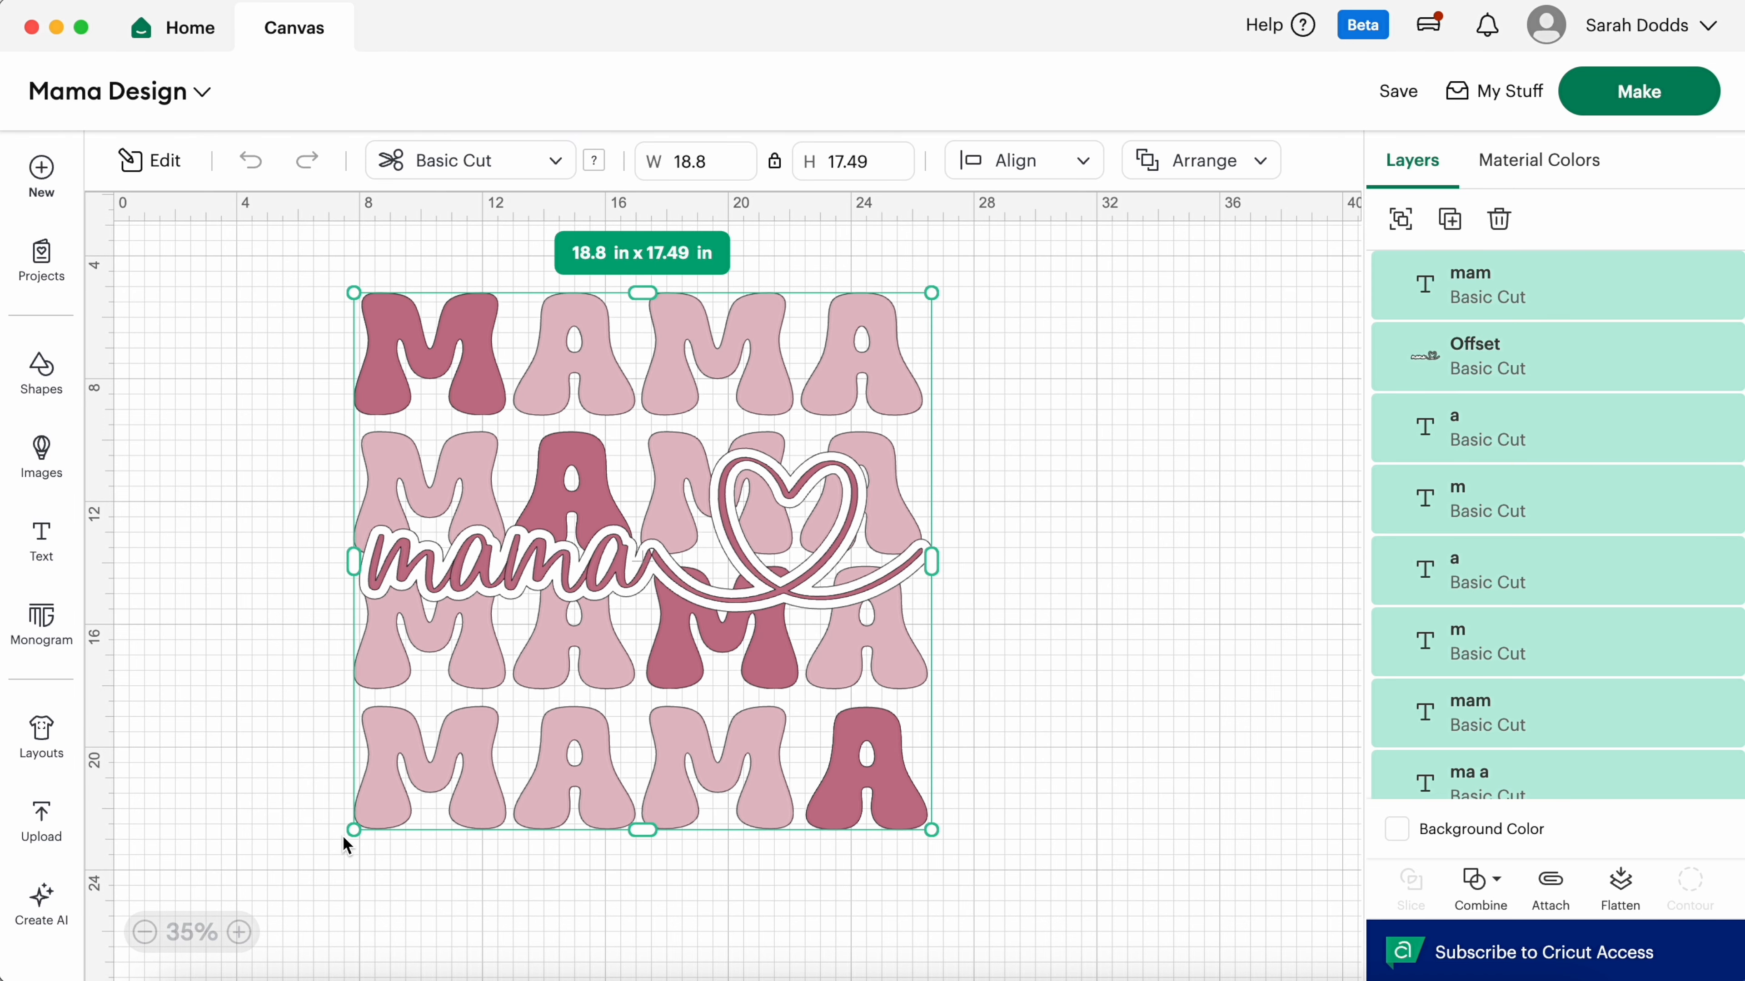
left_click(1621, 883)
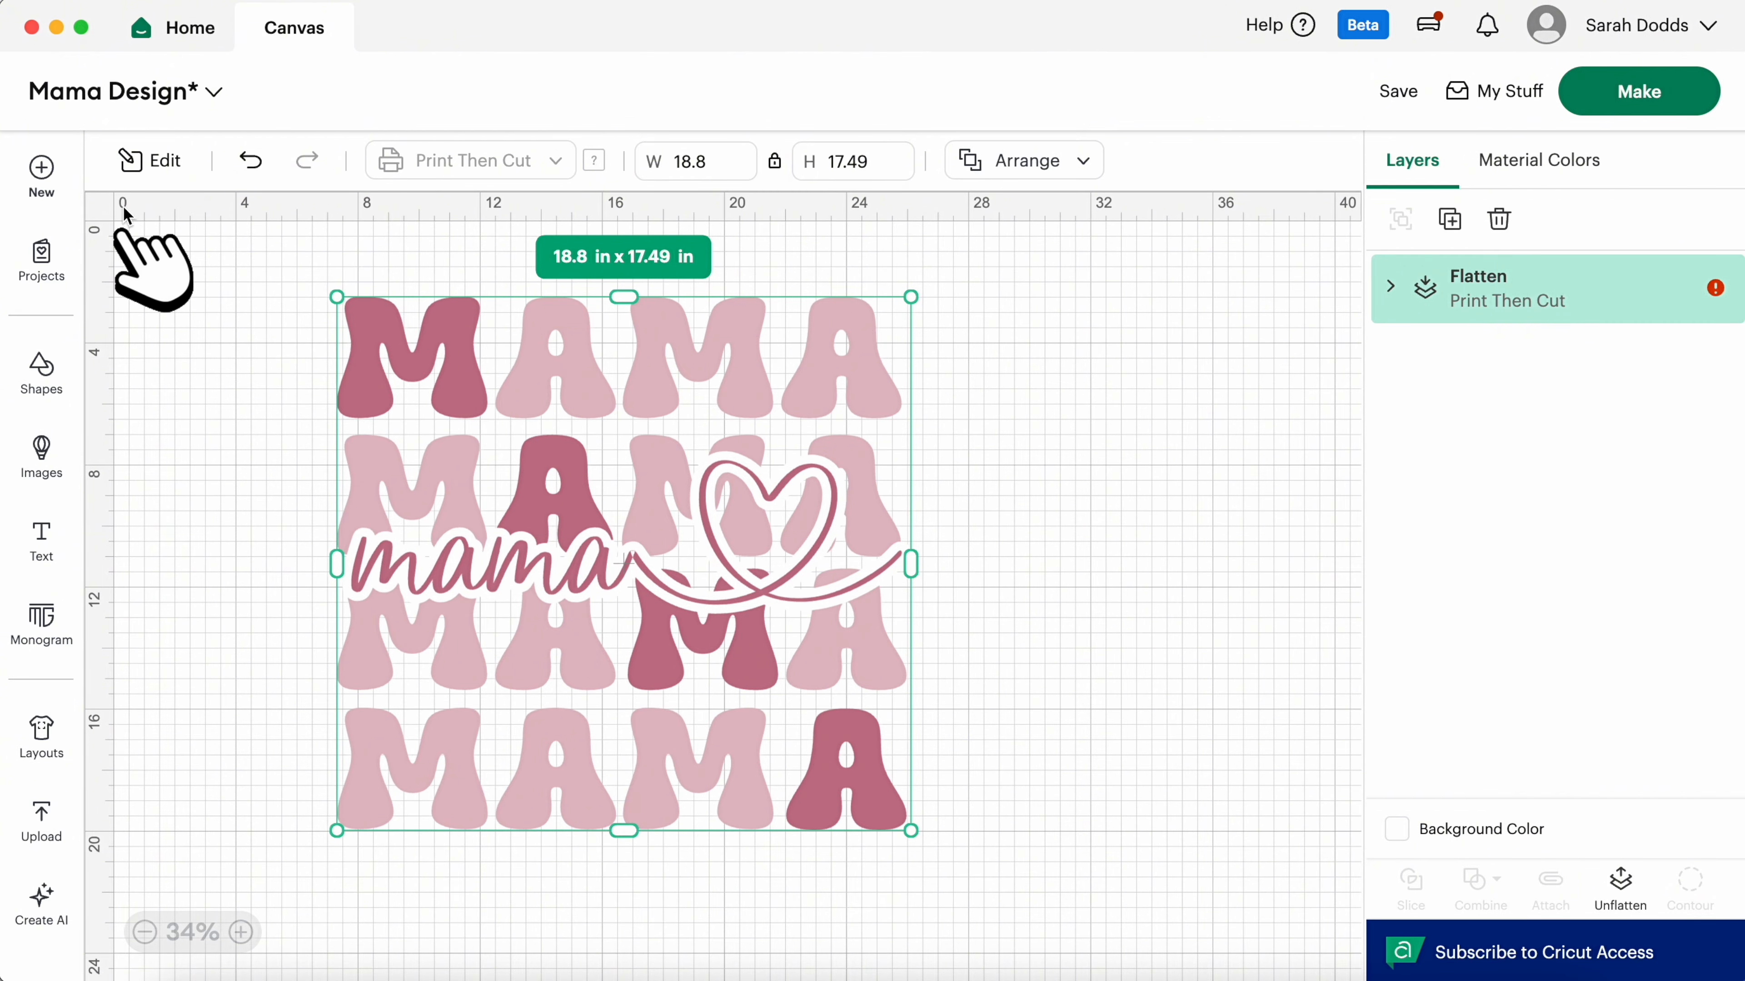
Step: Hide the canvas grid and capture a screenshot of the MAMA design
left_click(106, 215)
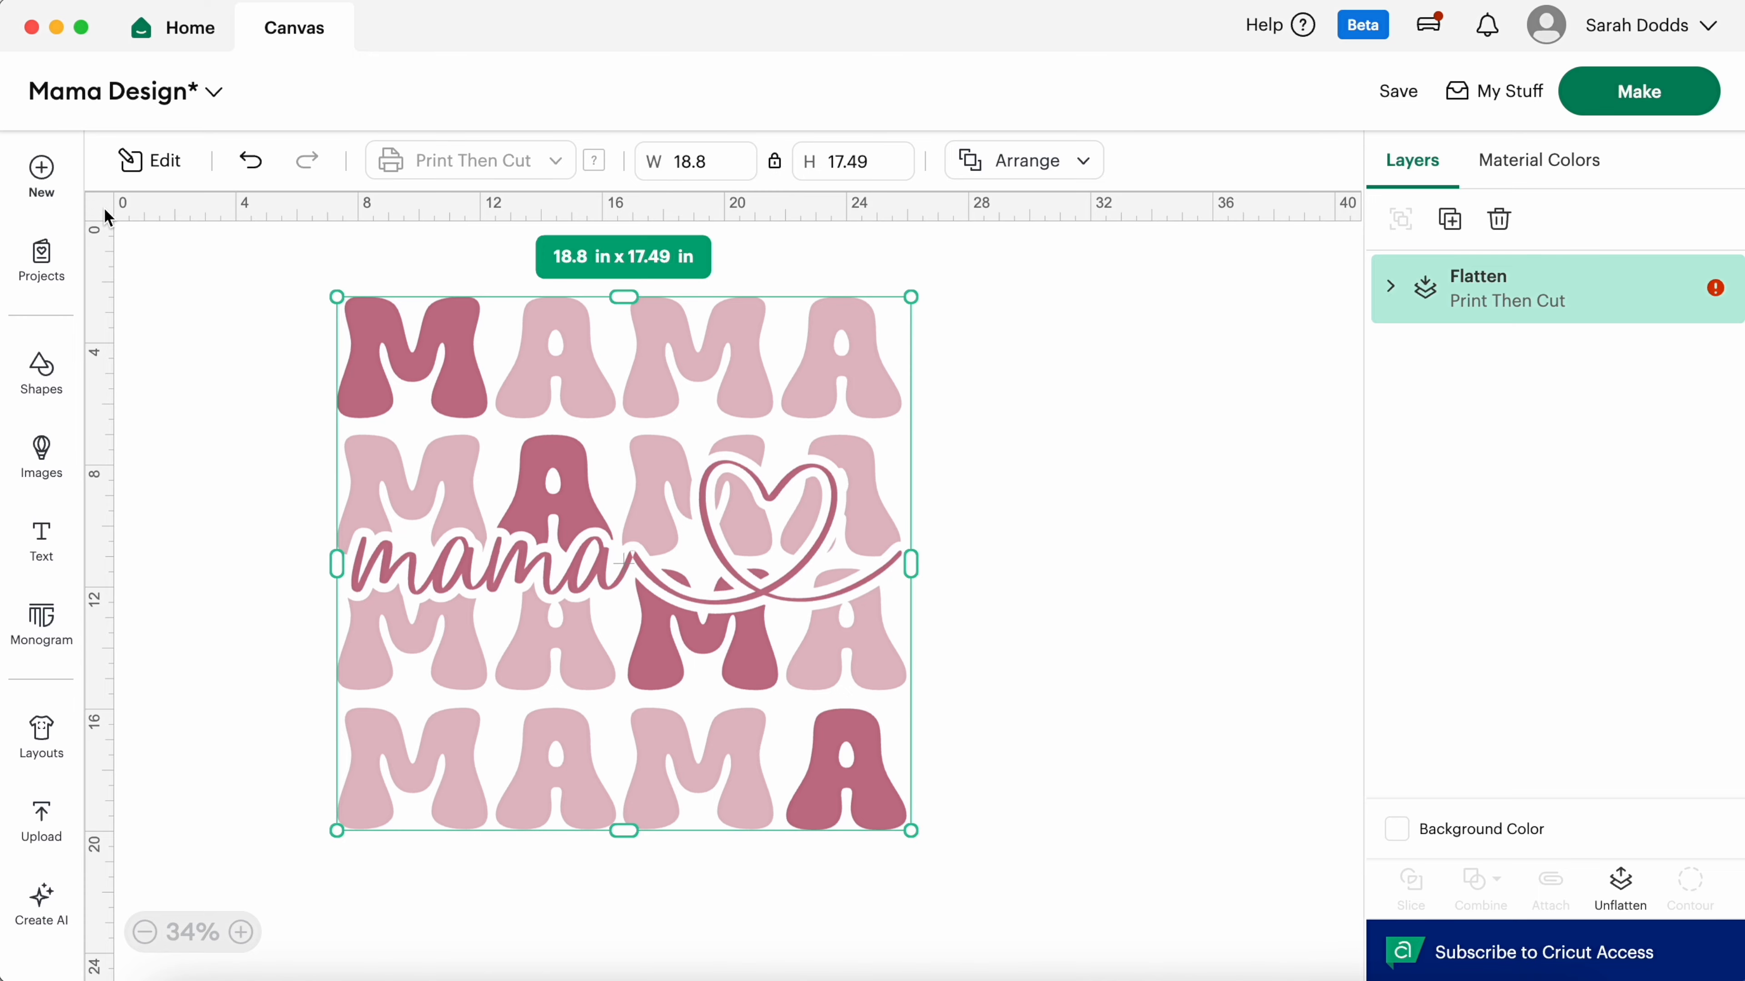
left_click(1155, 433)
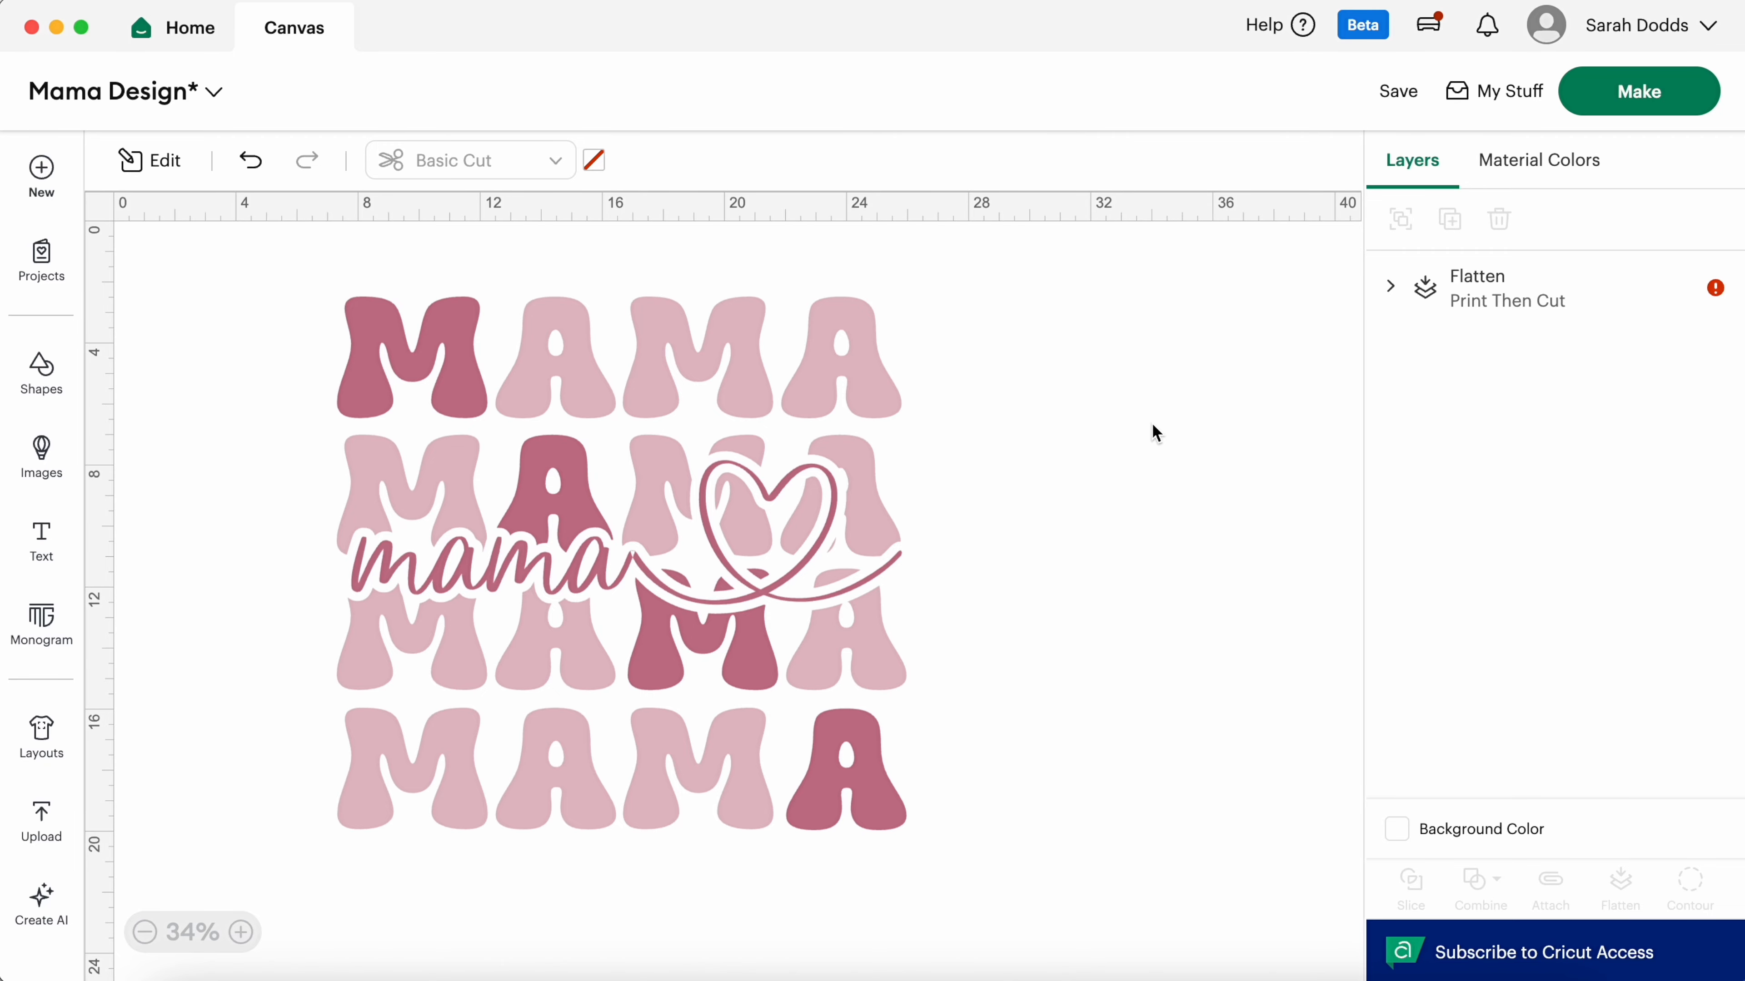
left_click_drag(289, 256, 936, 868)
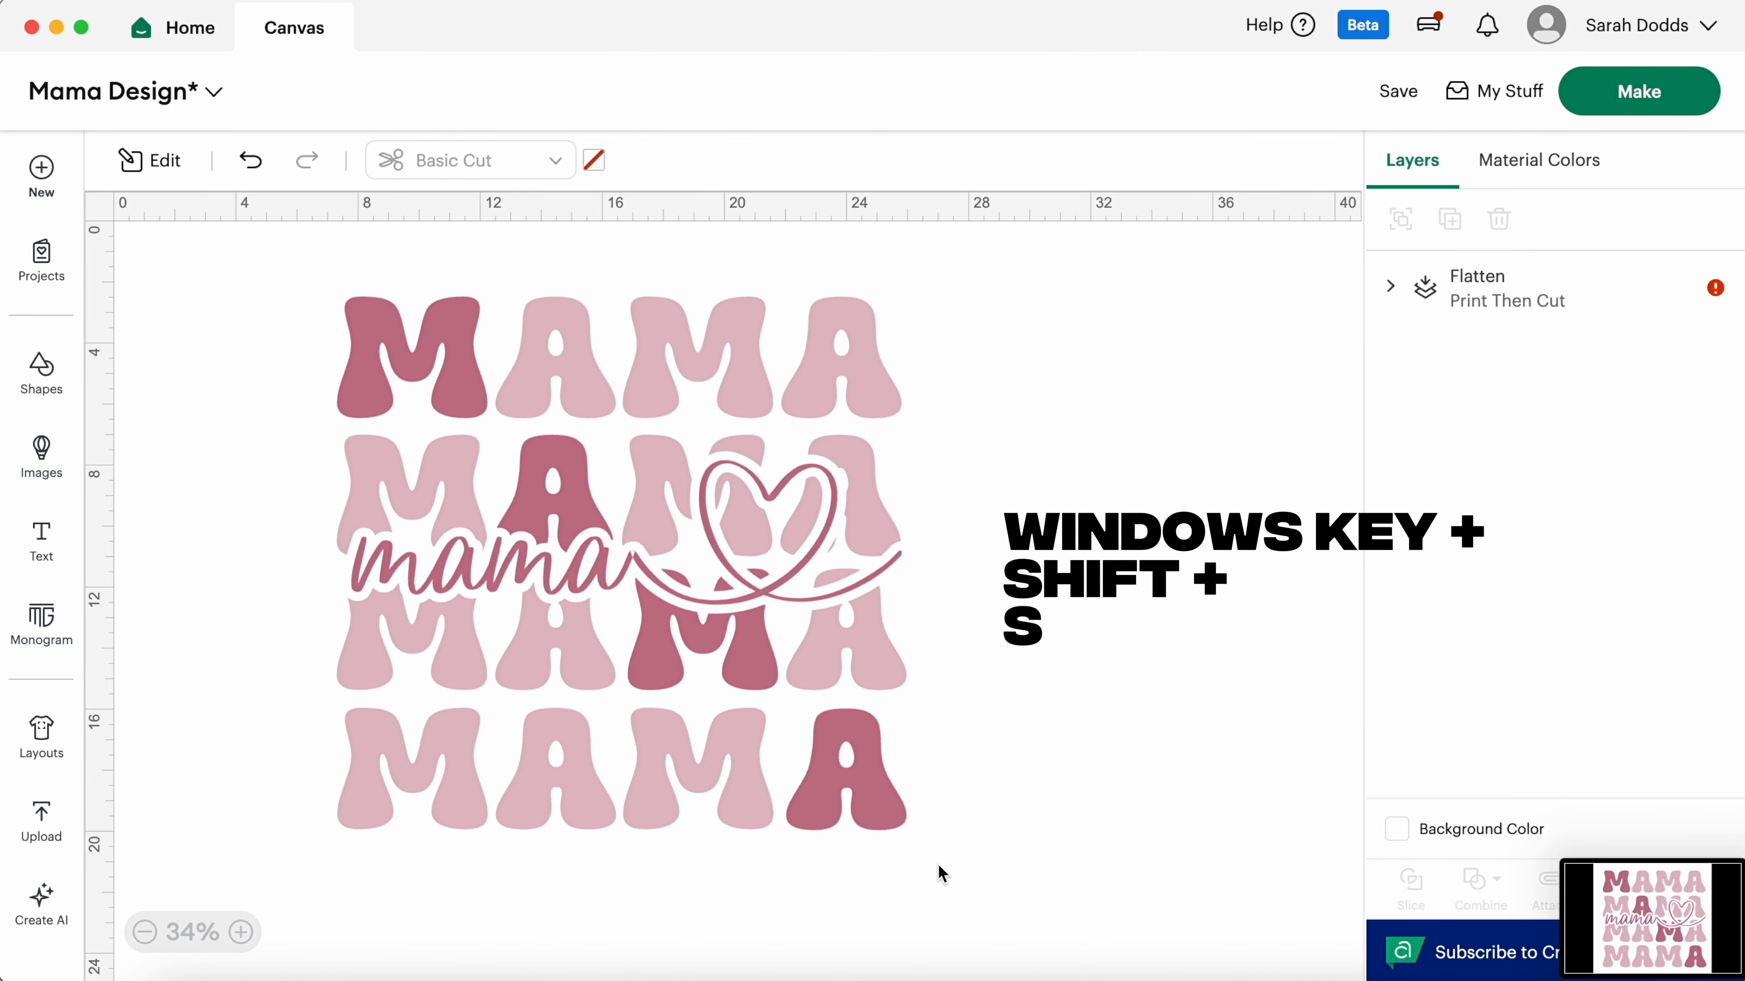
Step: Auto-resize the oversized flattened design to 7.75 x 7.2 in for A4 and continue to print setup
left_click(1657, 310)
left_click(1716, 289)
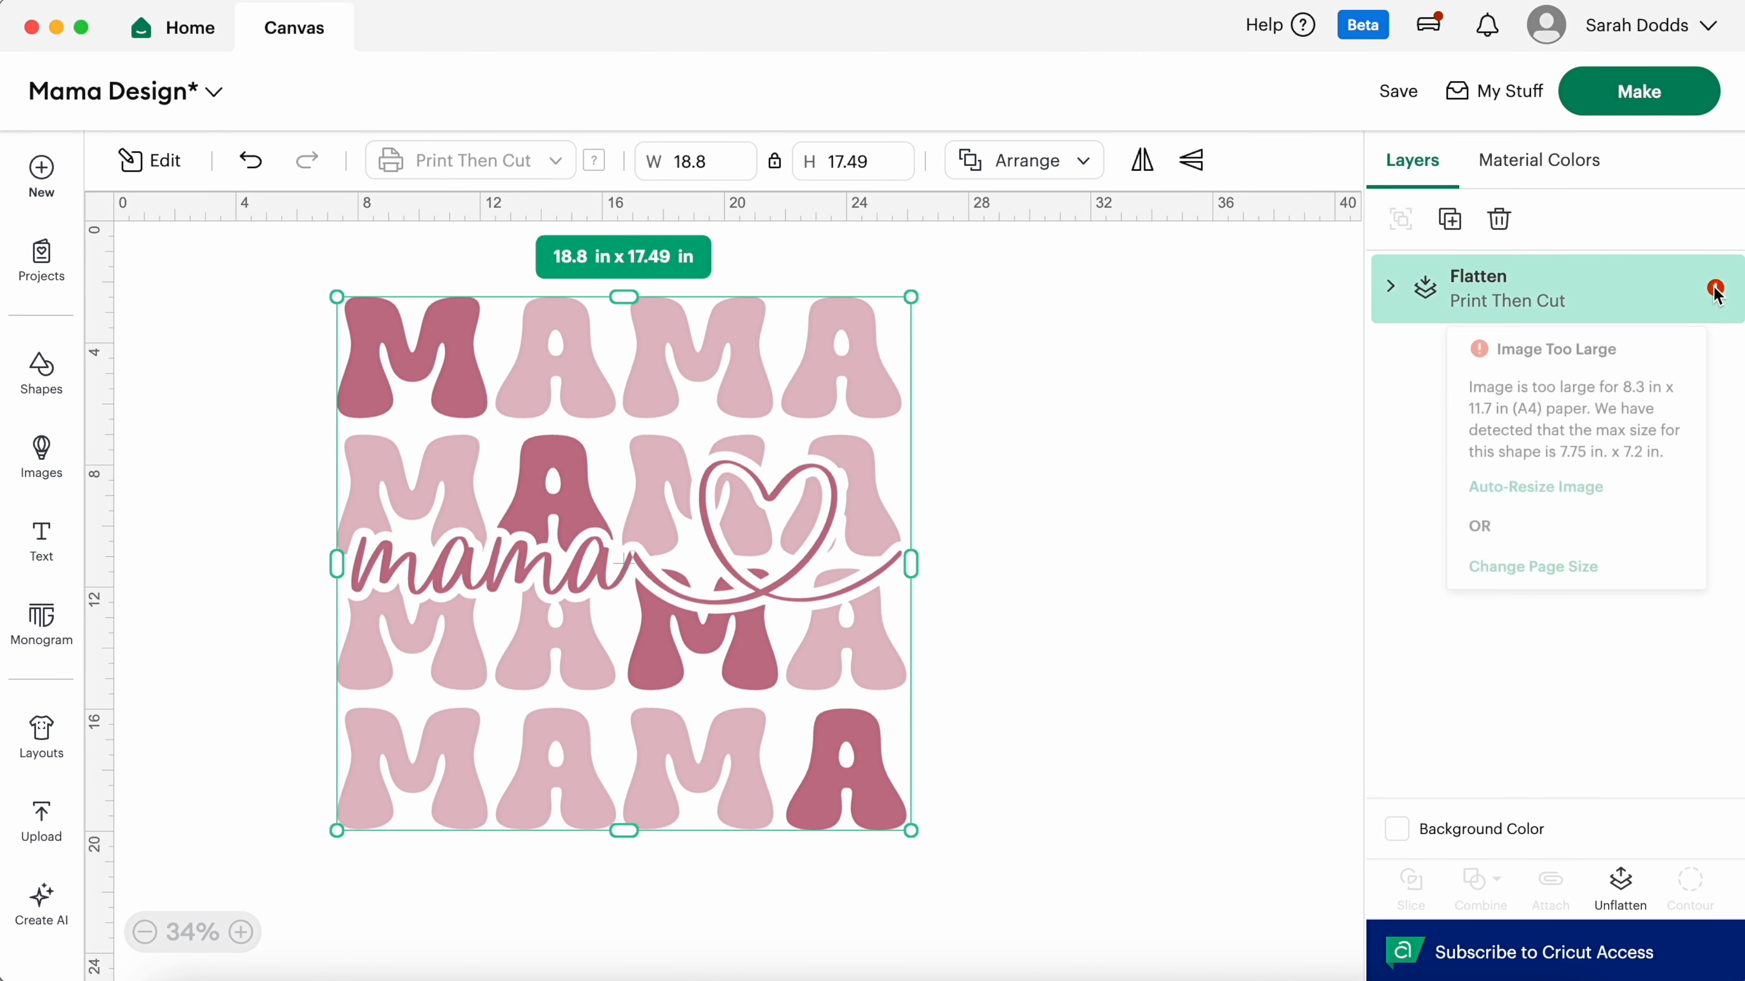
left_click(1535, 491)
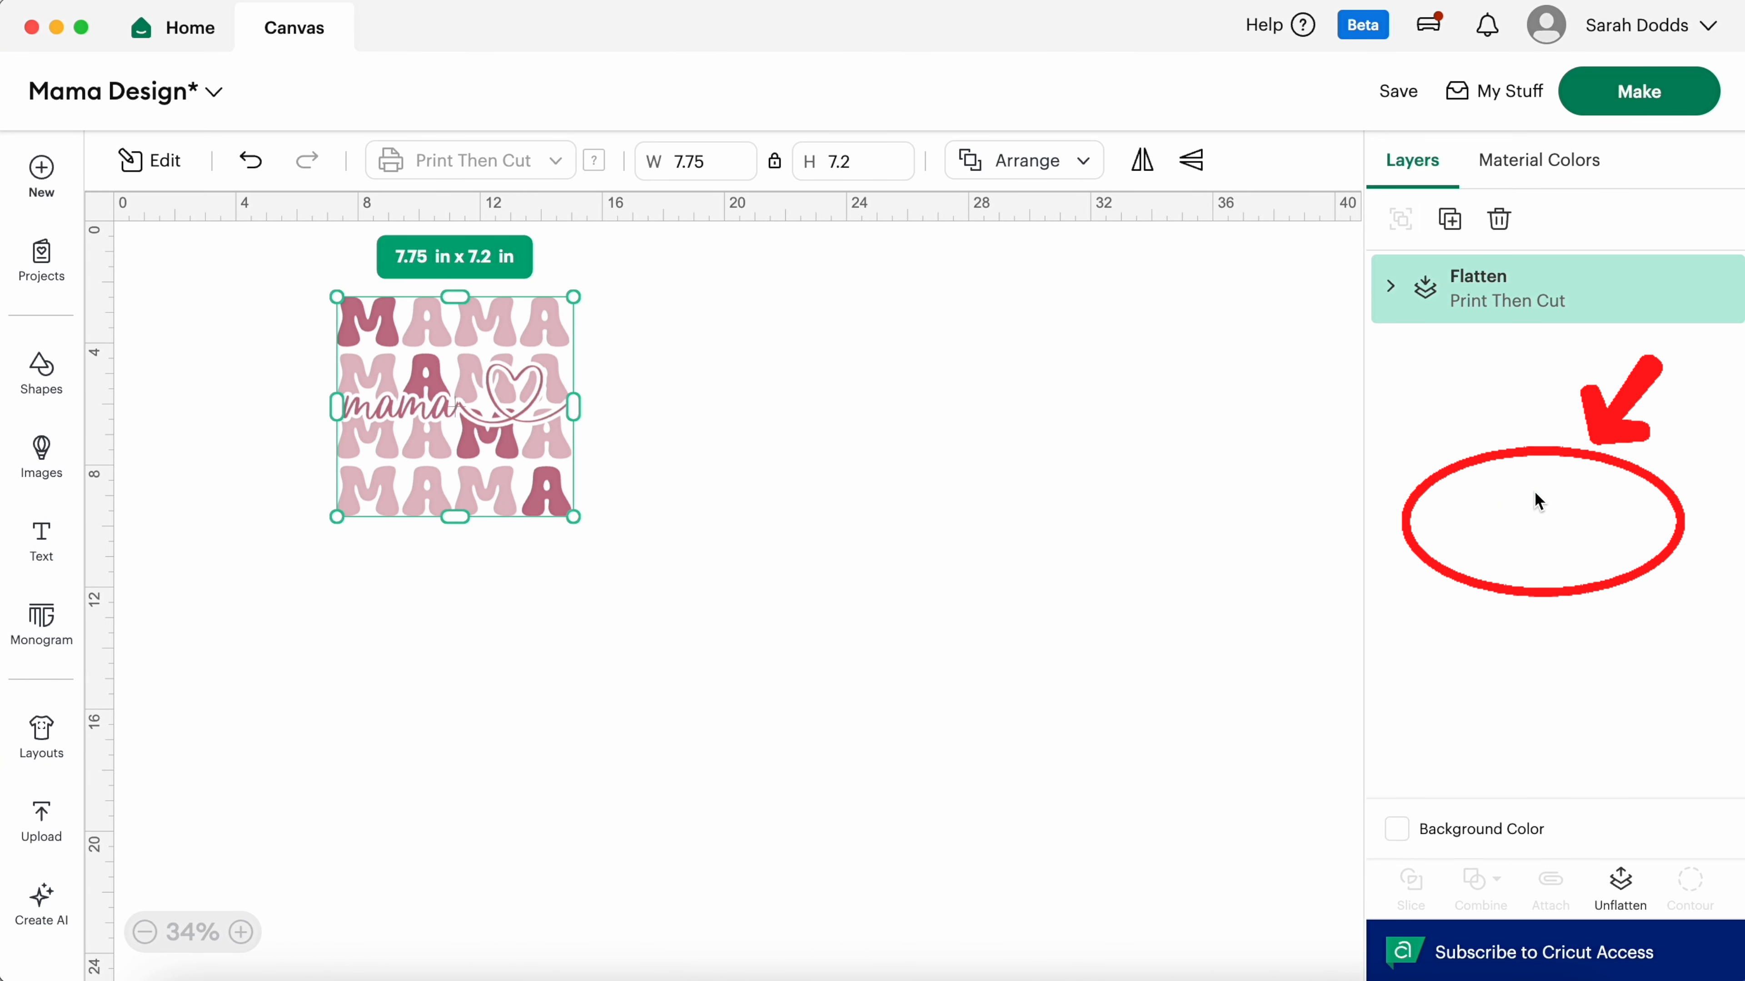
left_click(1538, 499)
left_click(1625, 97)
Step: Print the sheet without bleed via the system dialog, saving it as a Mama Design PDF in Downloads
left_click(506, 328)
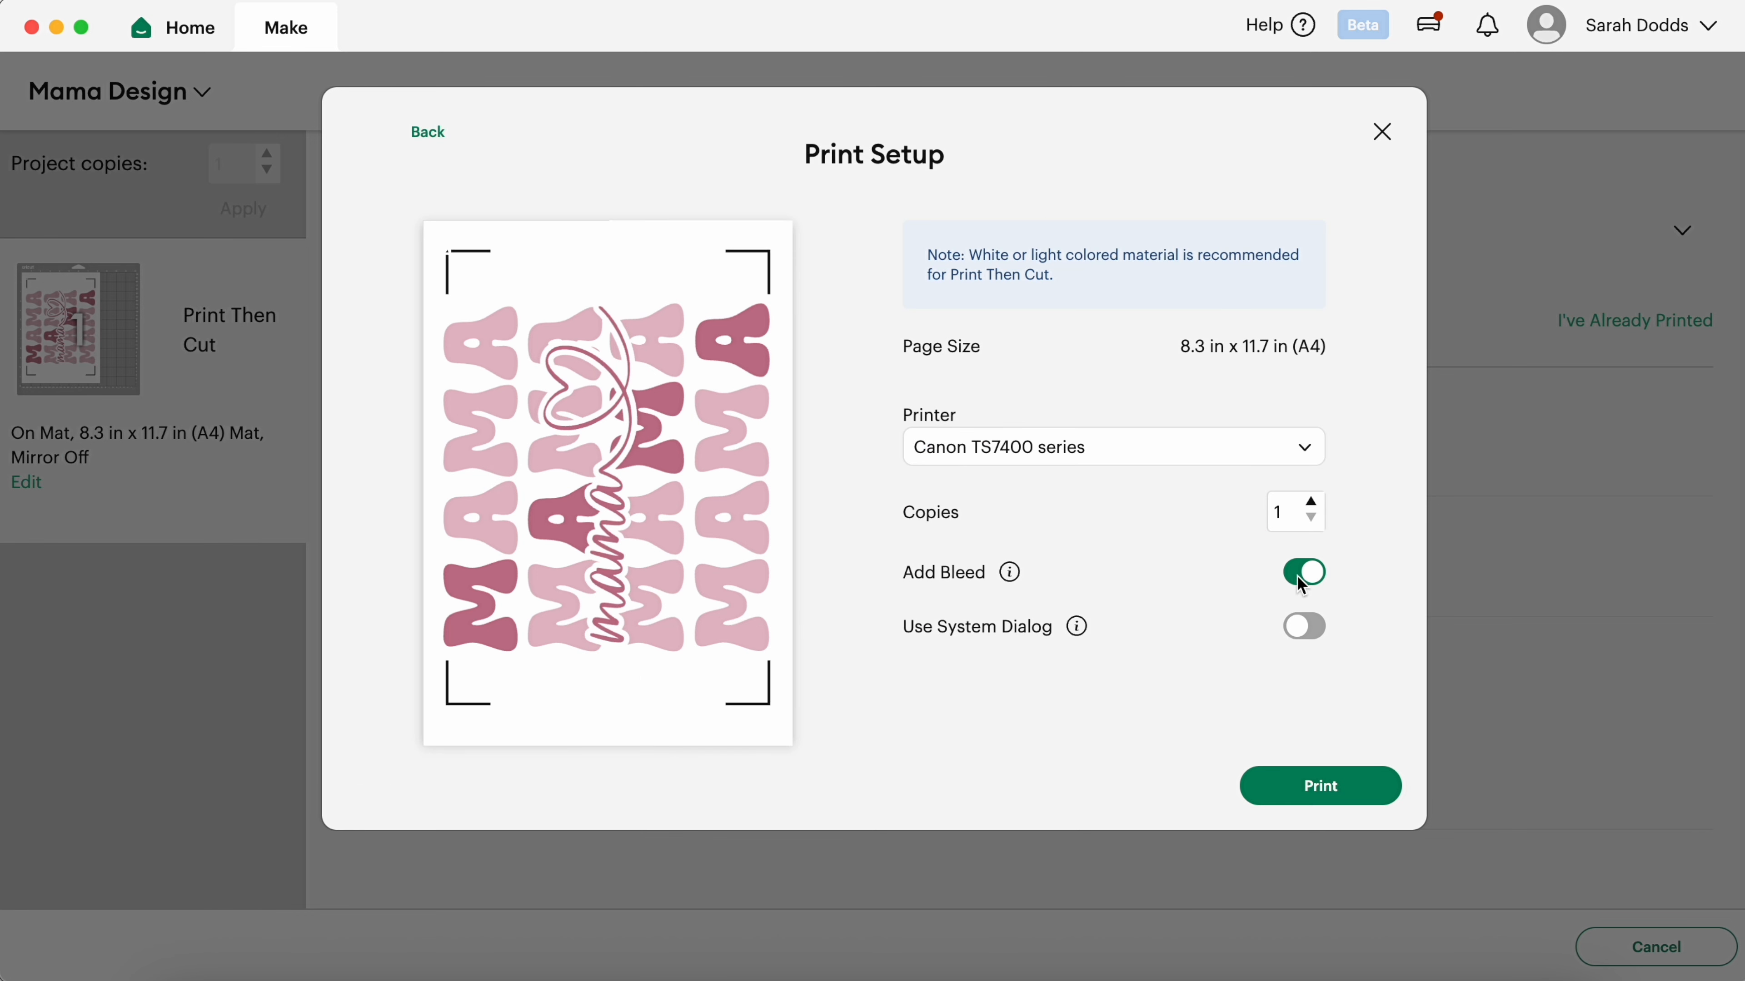
left_click(1302, 573)
left_click(1305, 626)
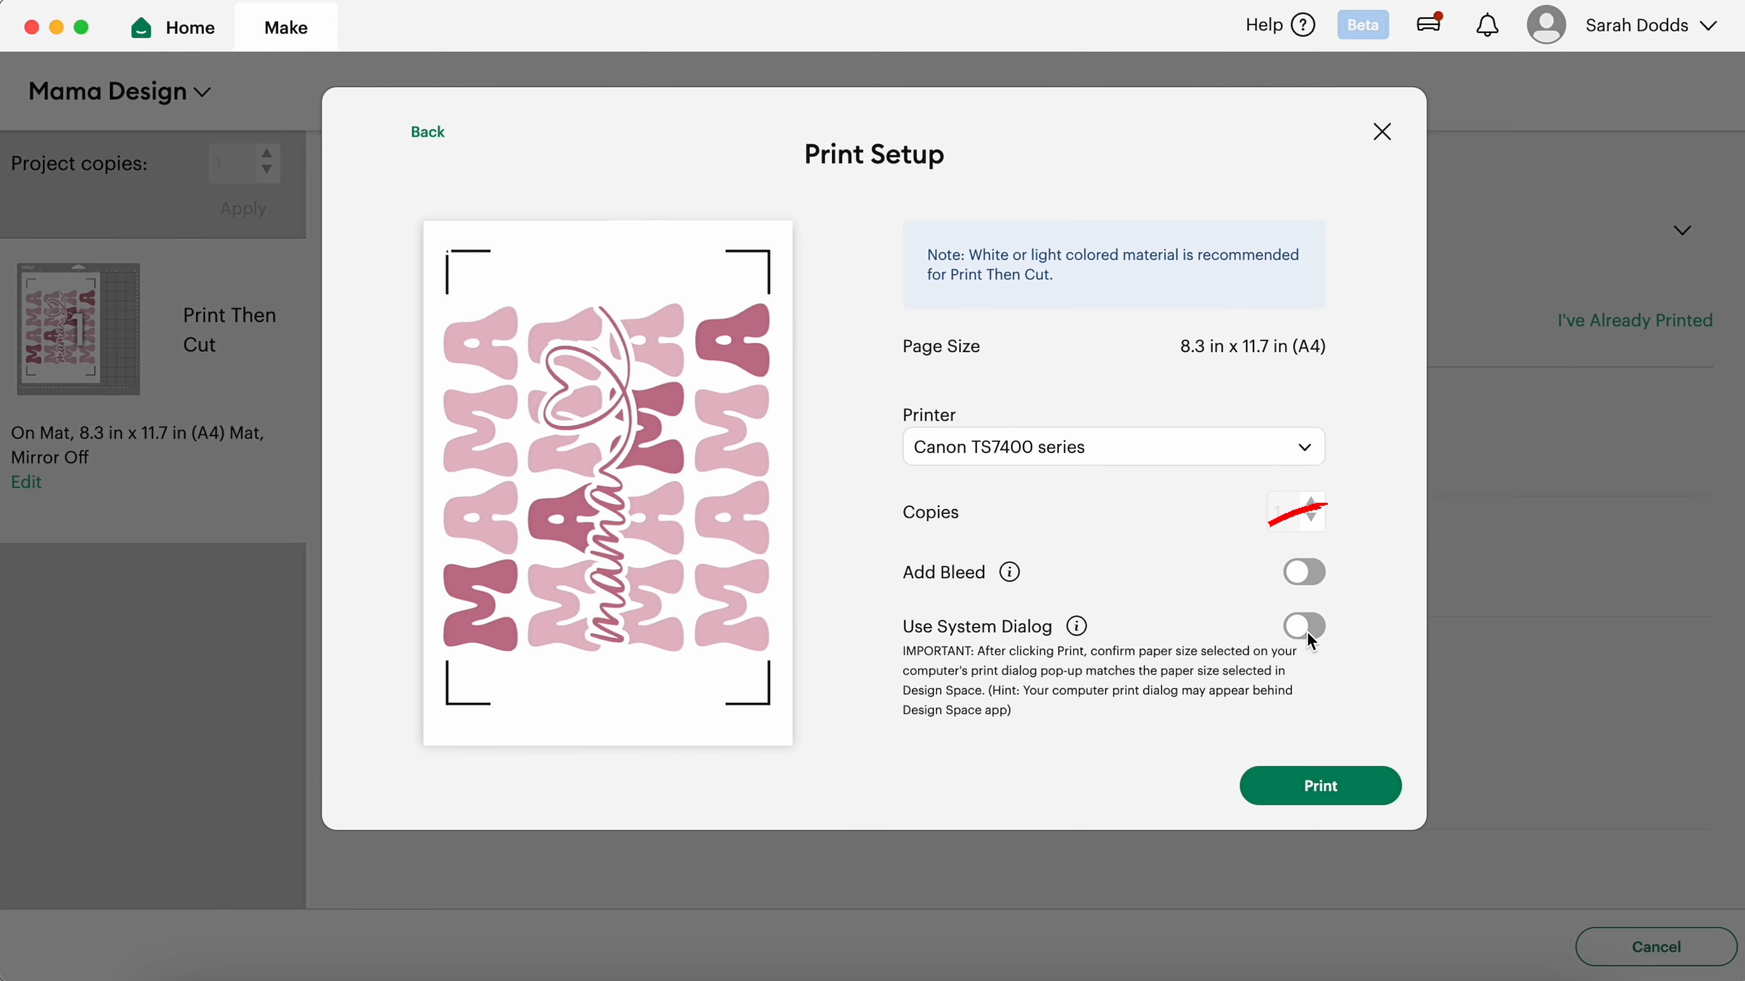
left_click(1320, 787)
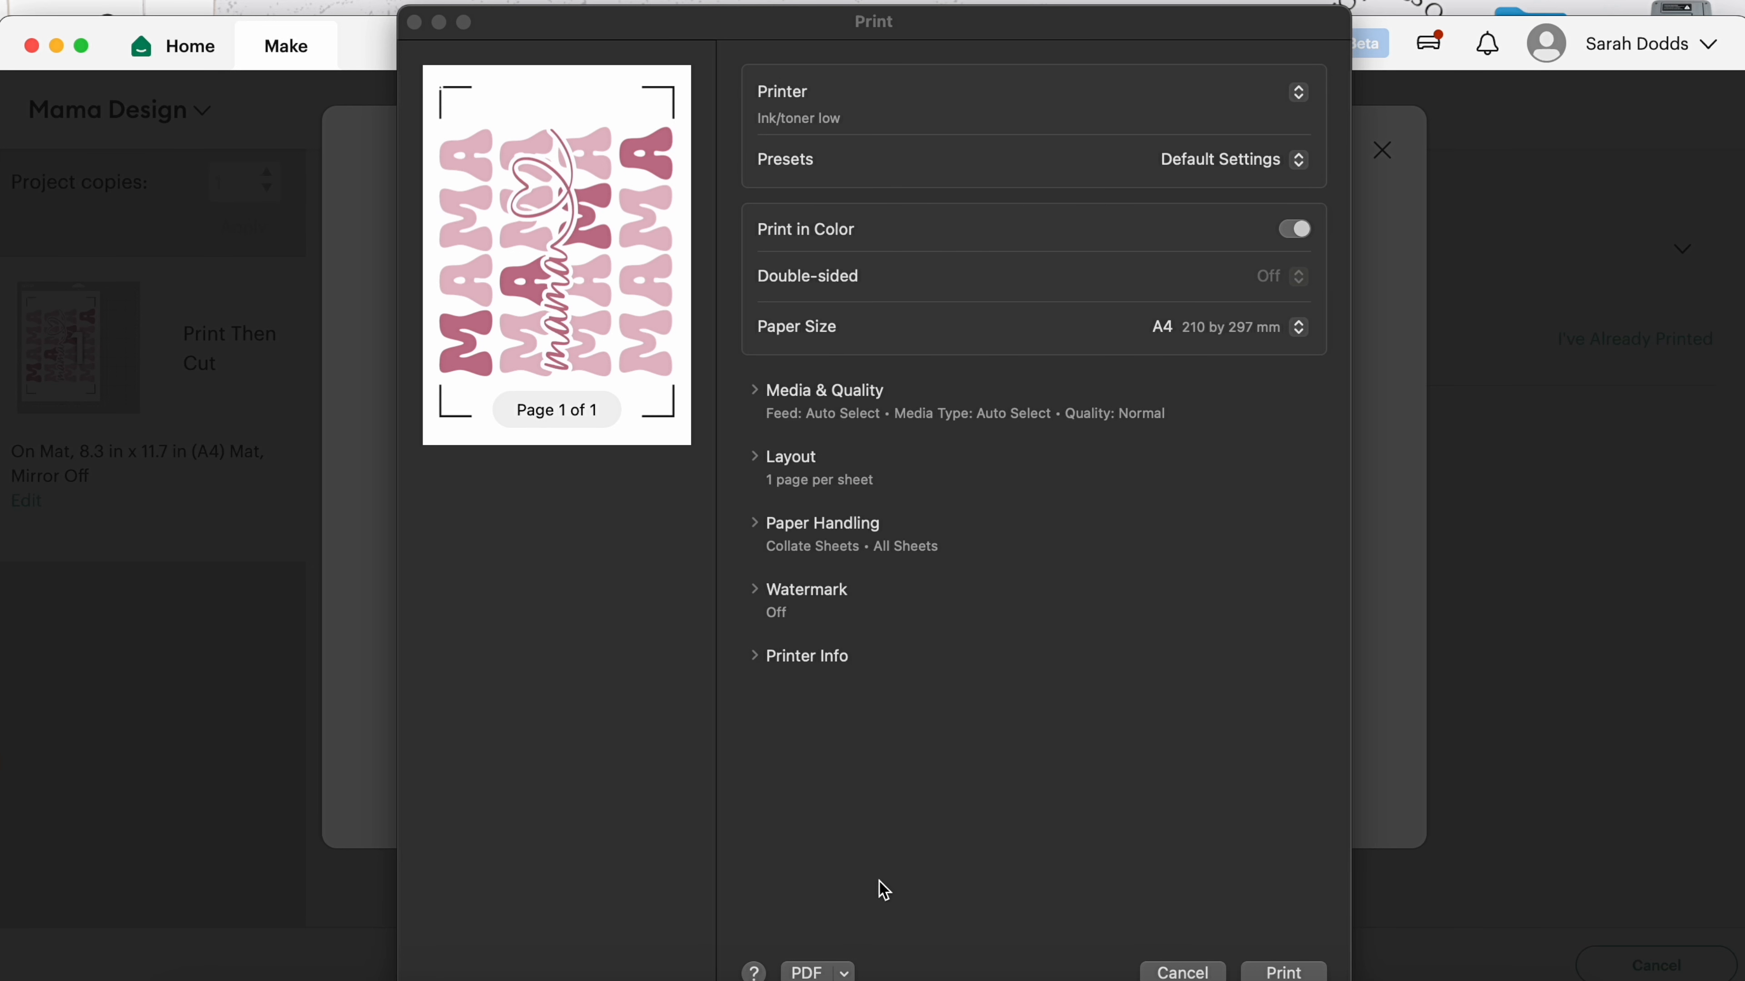
left_click(807, 948)
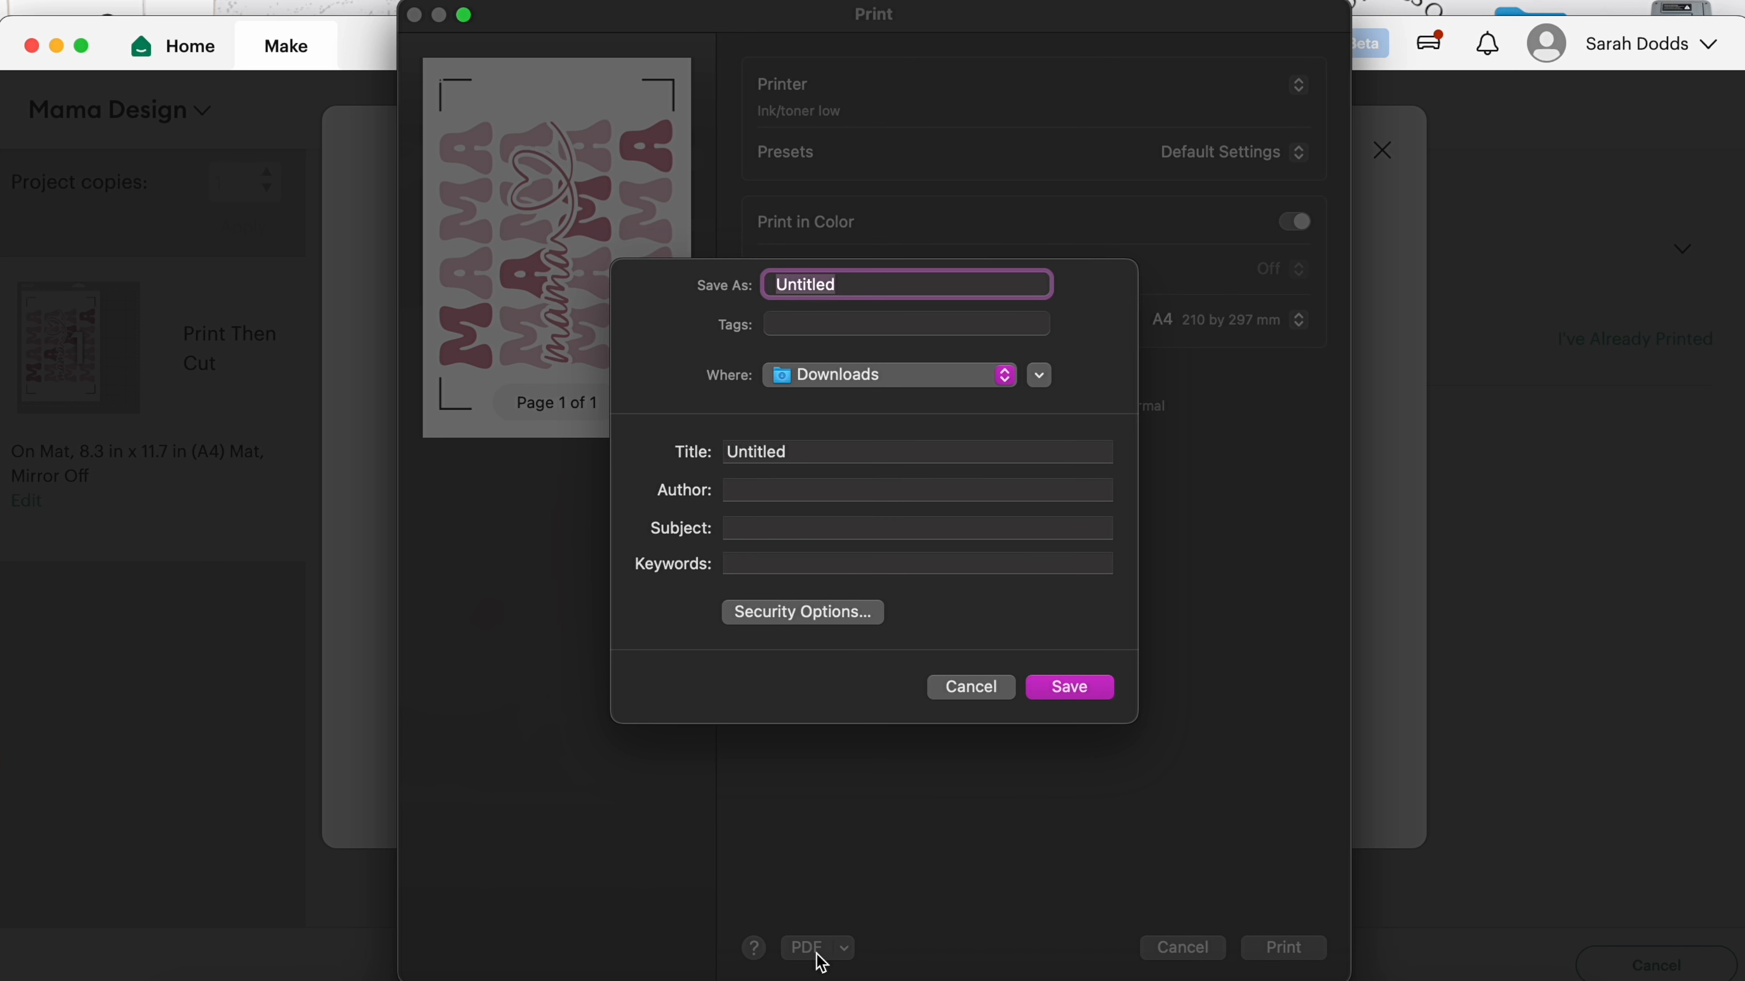
left_click(1075, 689)
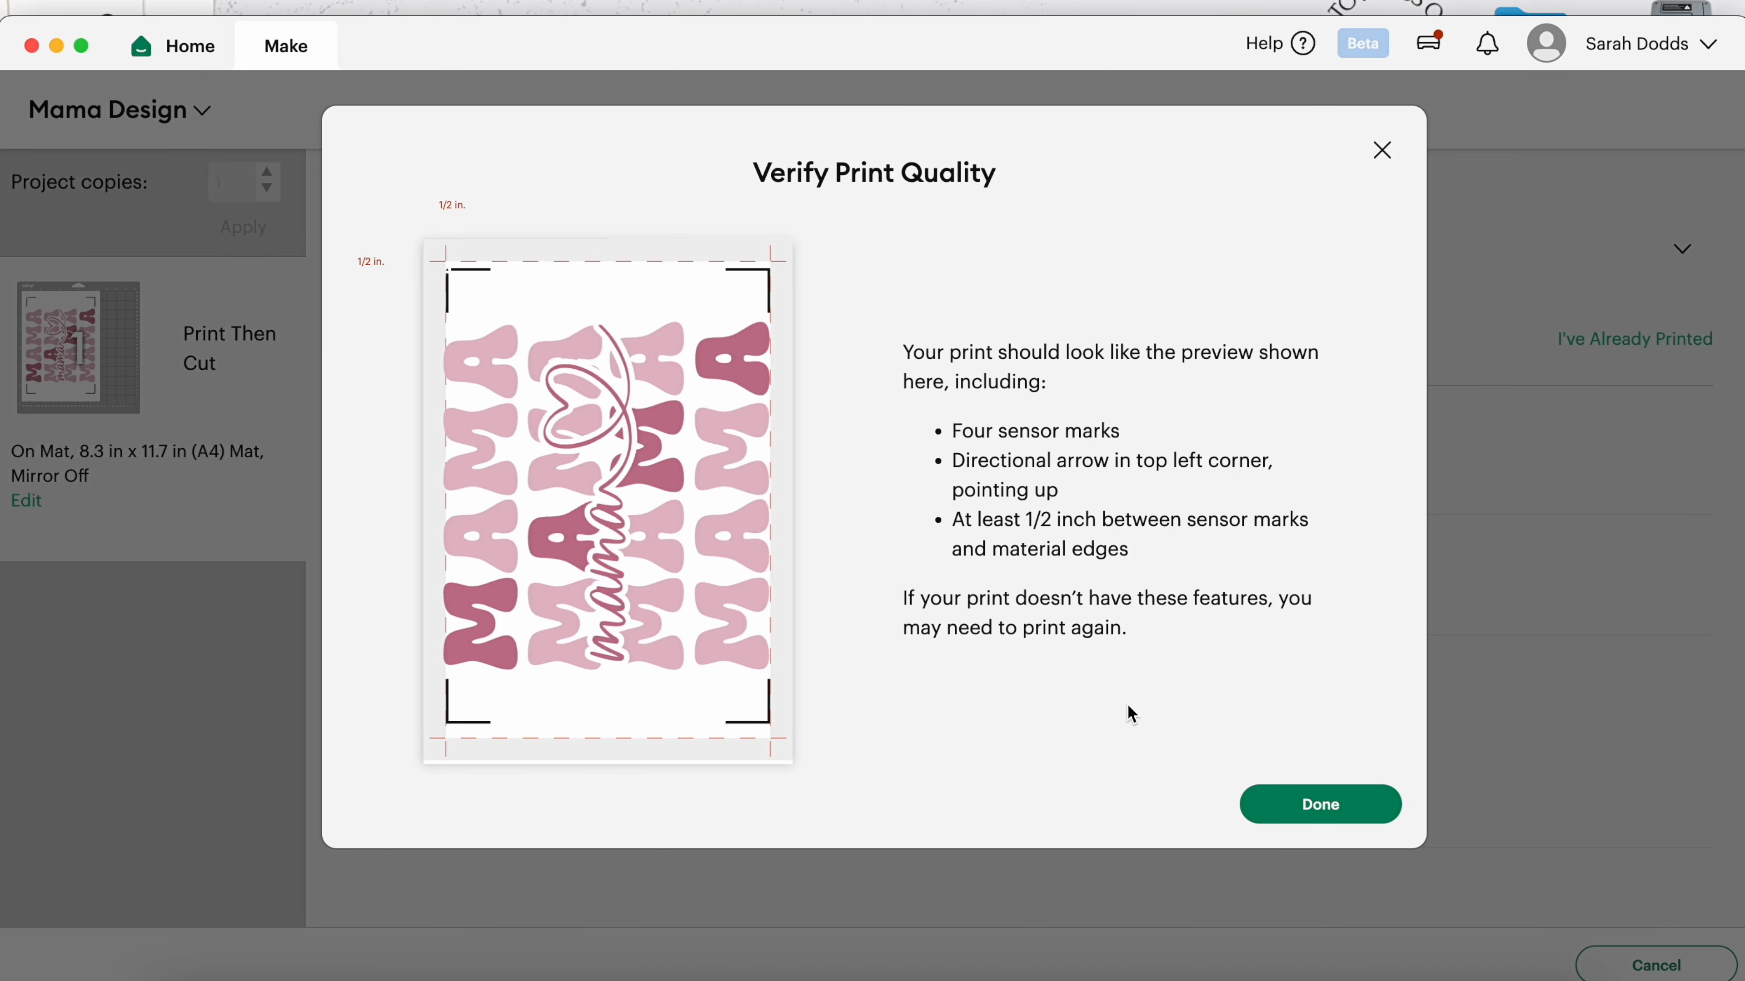
Step: Confirm the print, dismiss the machine-unavailable message, and cancel the cut
left_click(1293, 798)
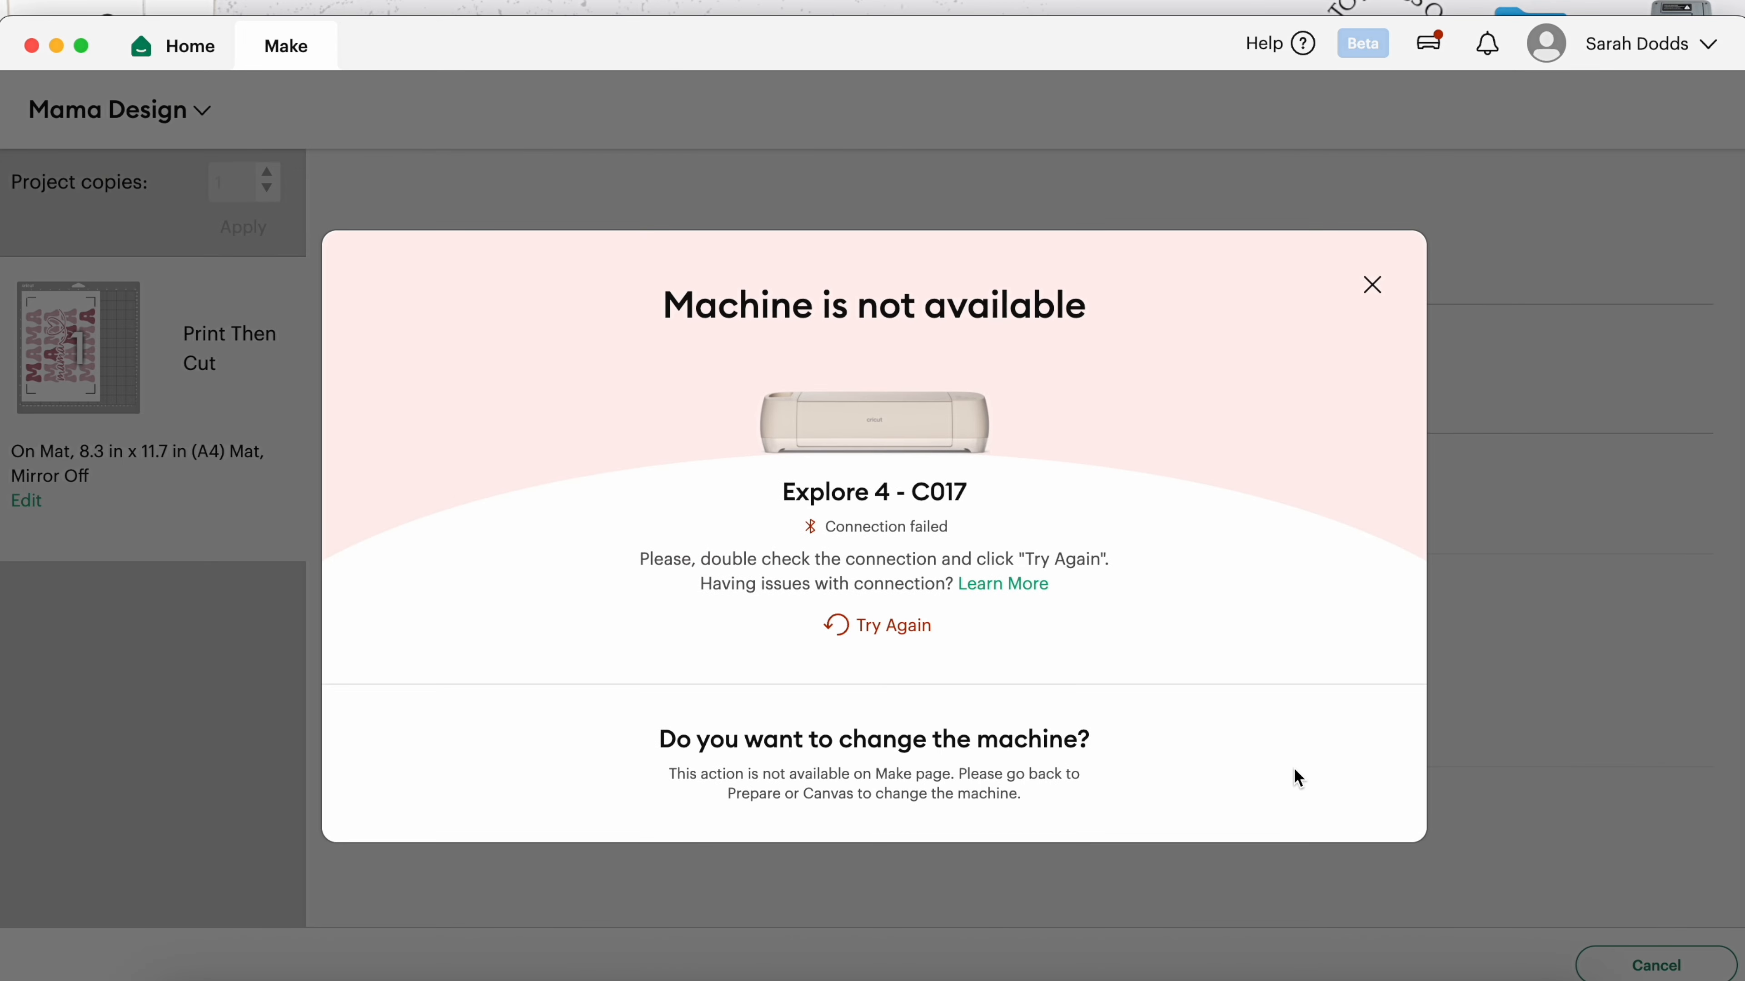
left_click(1372, 285)
left_click(1100, 591)
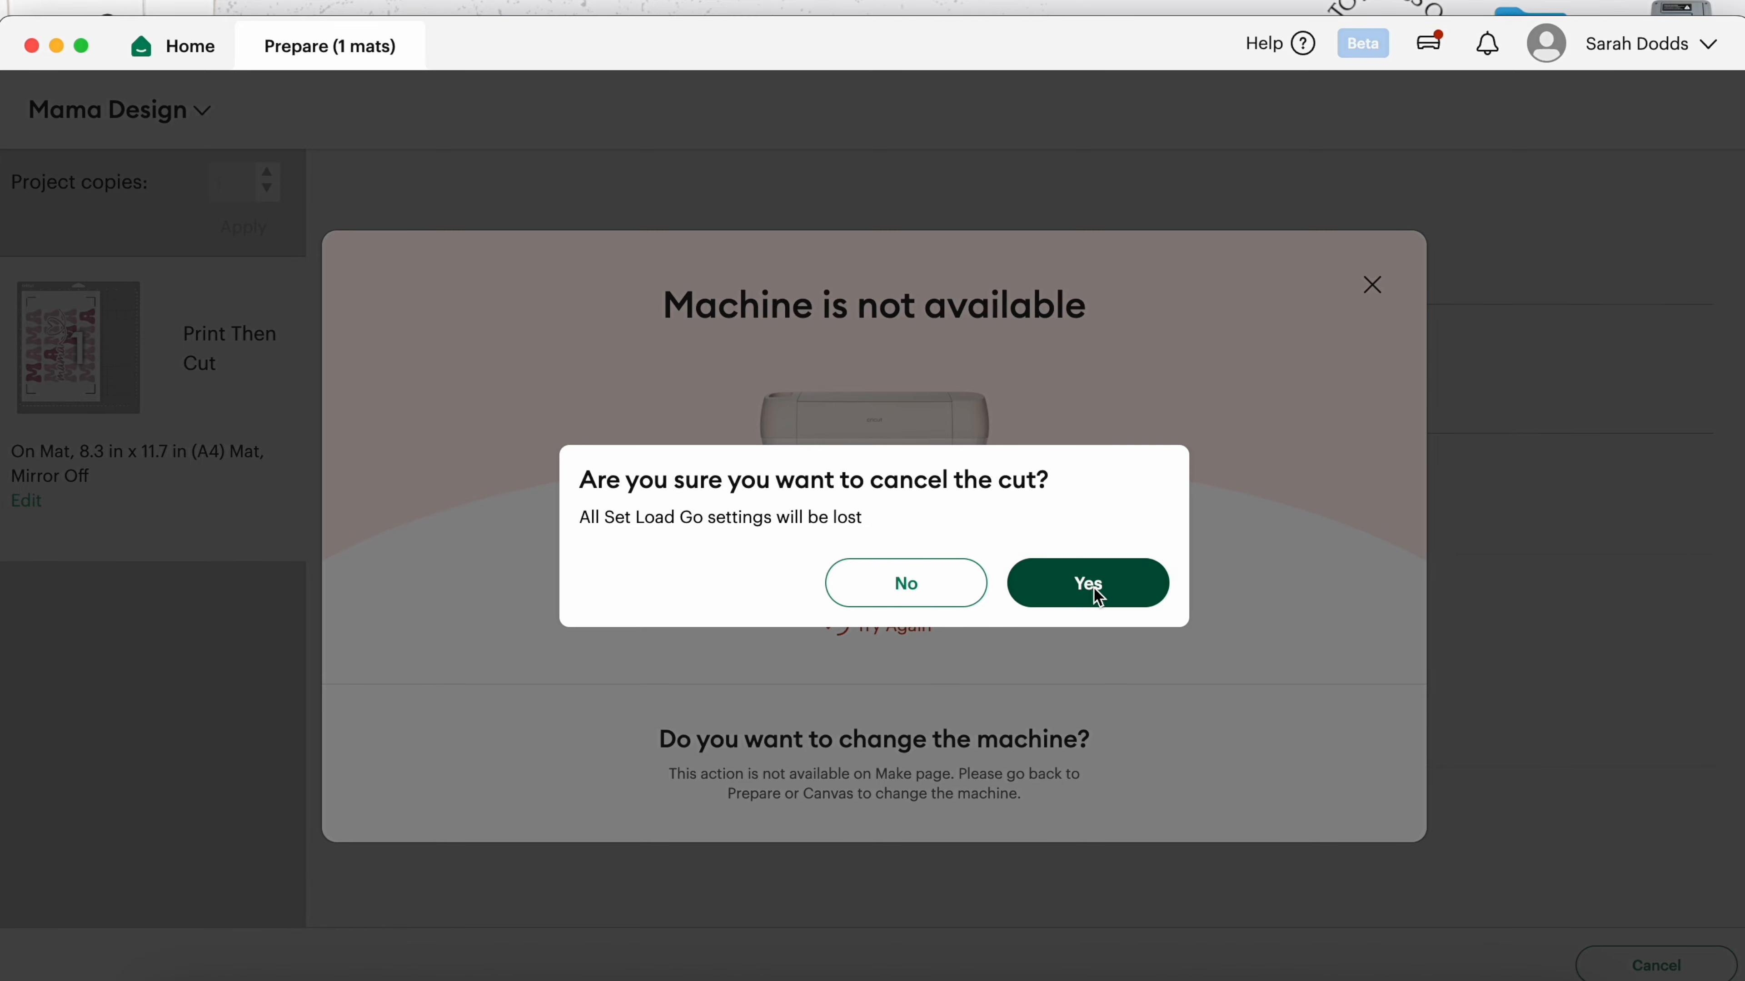
left_click(1511, 964)
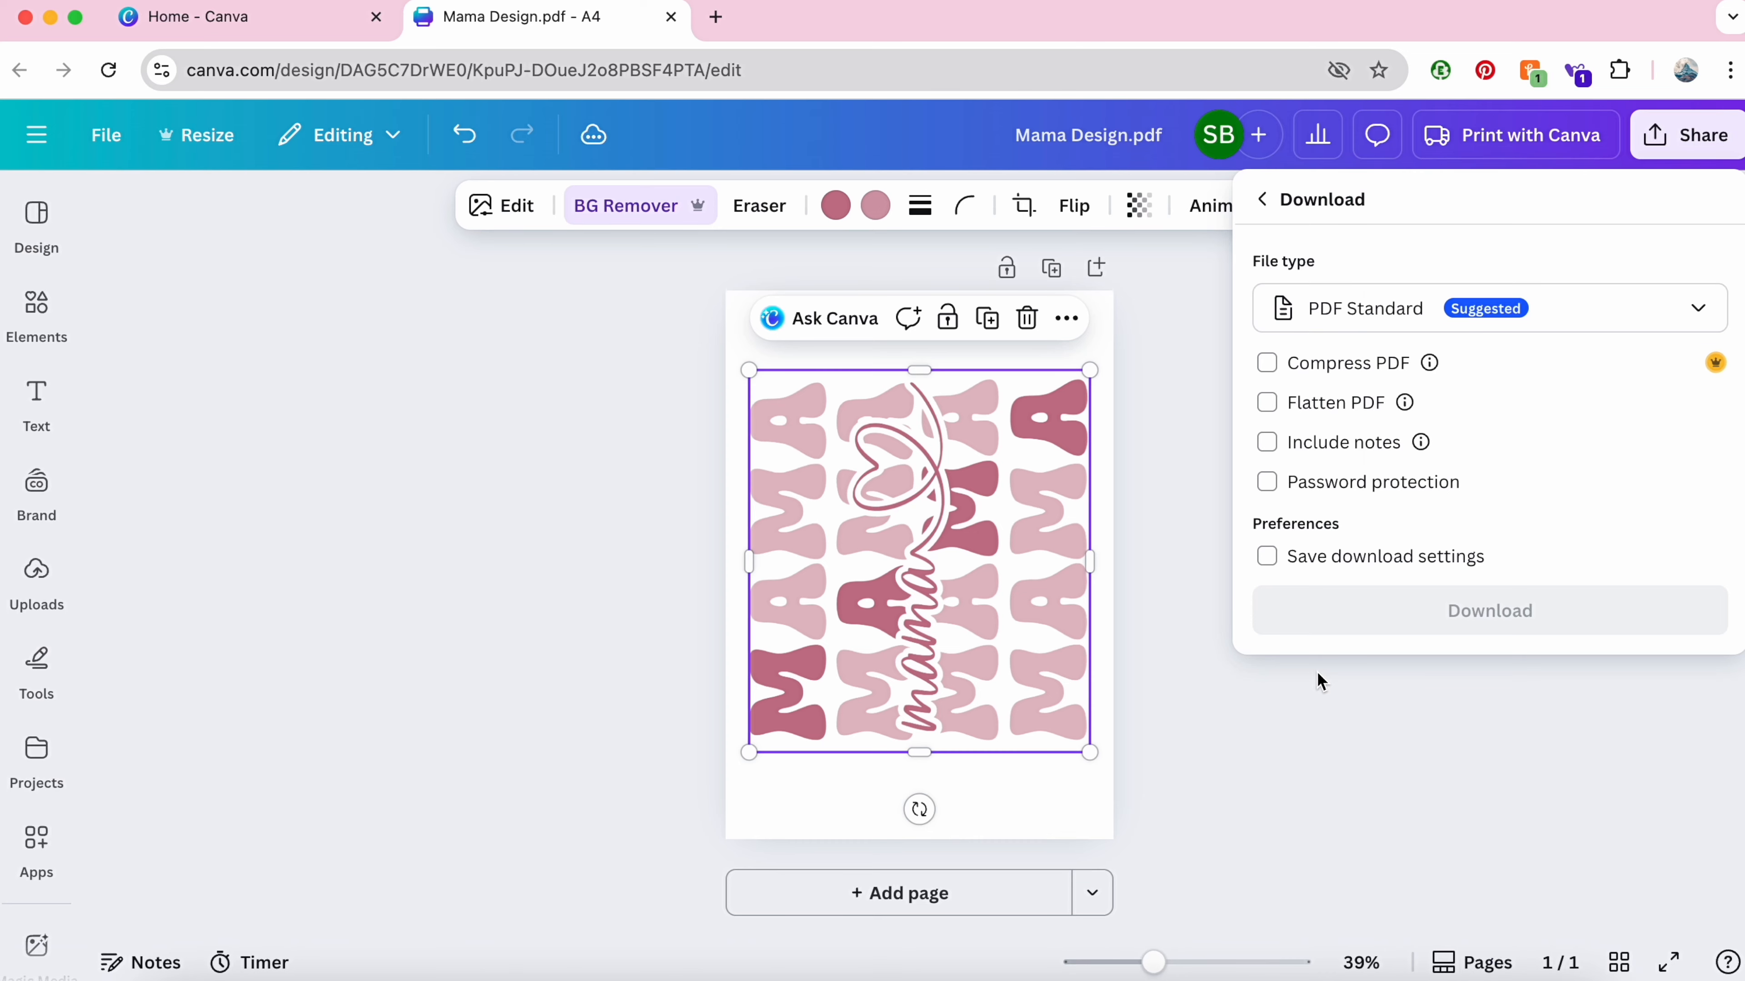
Step: Set the Canva download to PNG with Compress file and Transparent background ticked
left_click(1479, 328)
left_click(1401, 459)
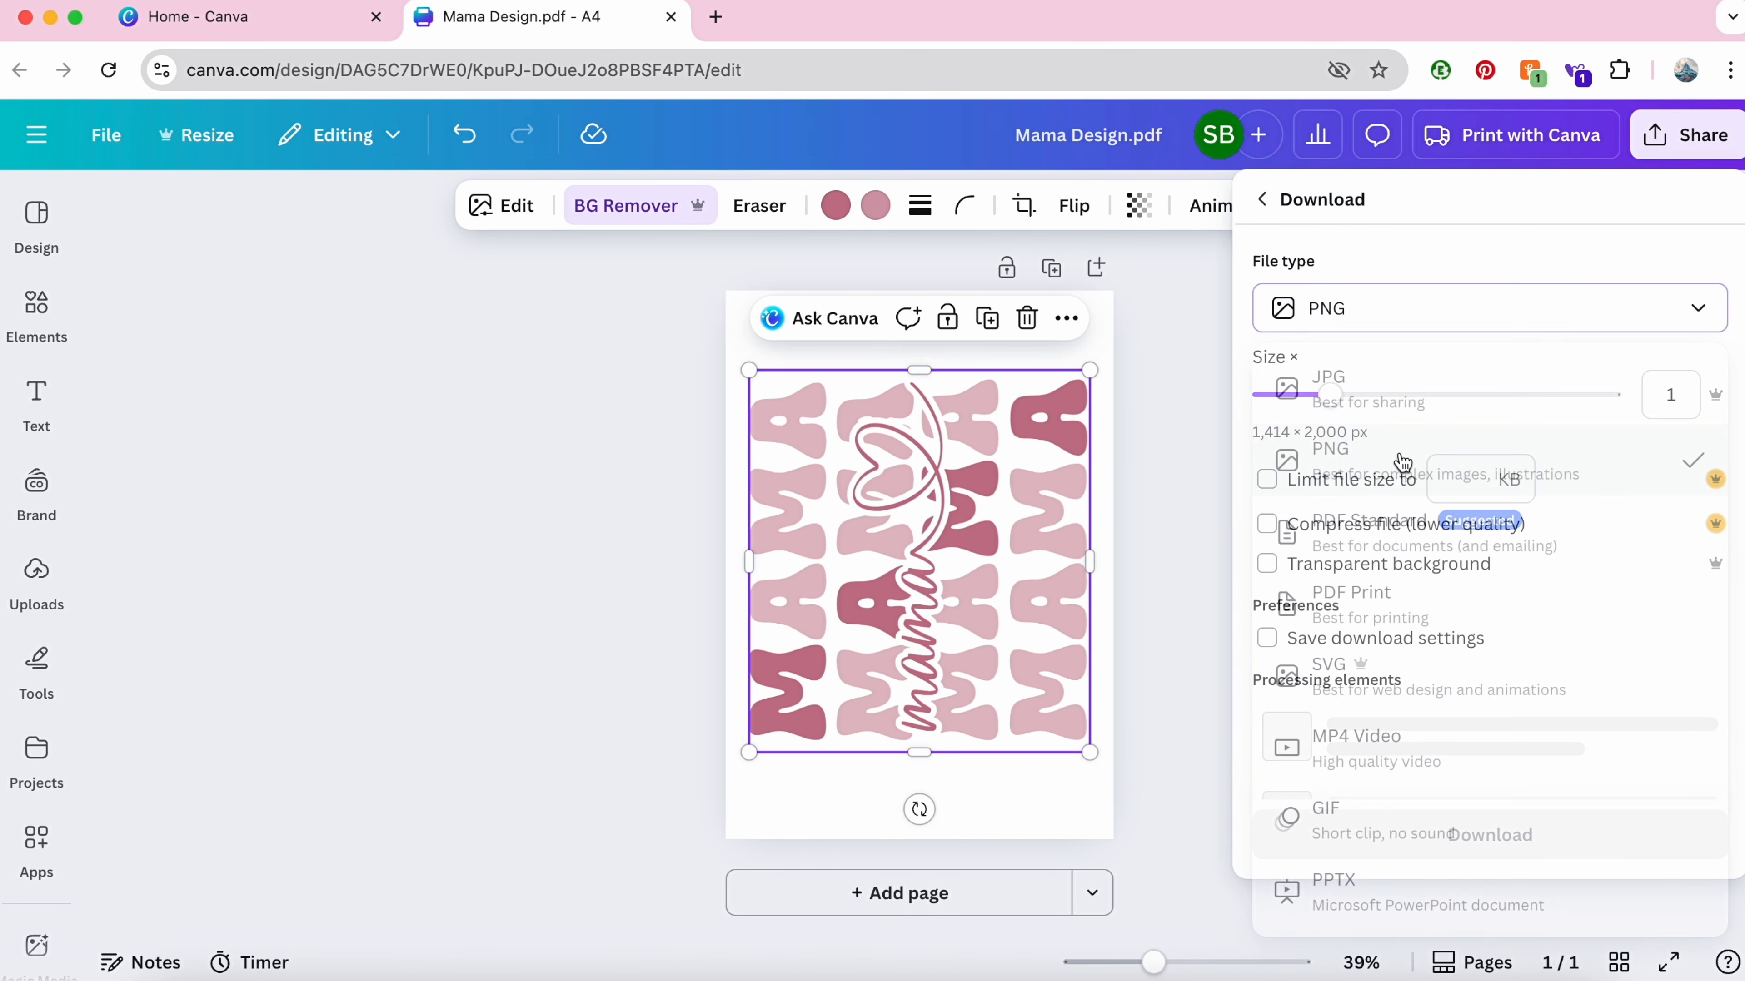
left_click(1297, 526)
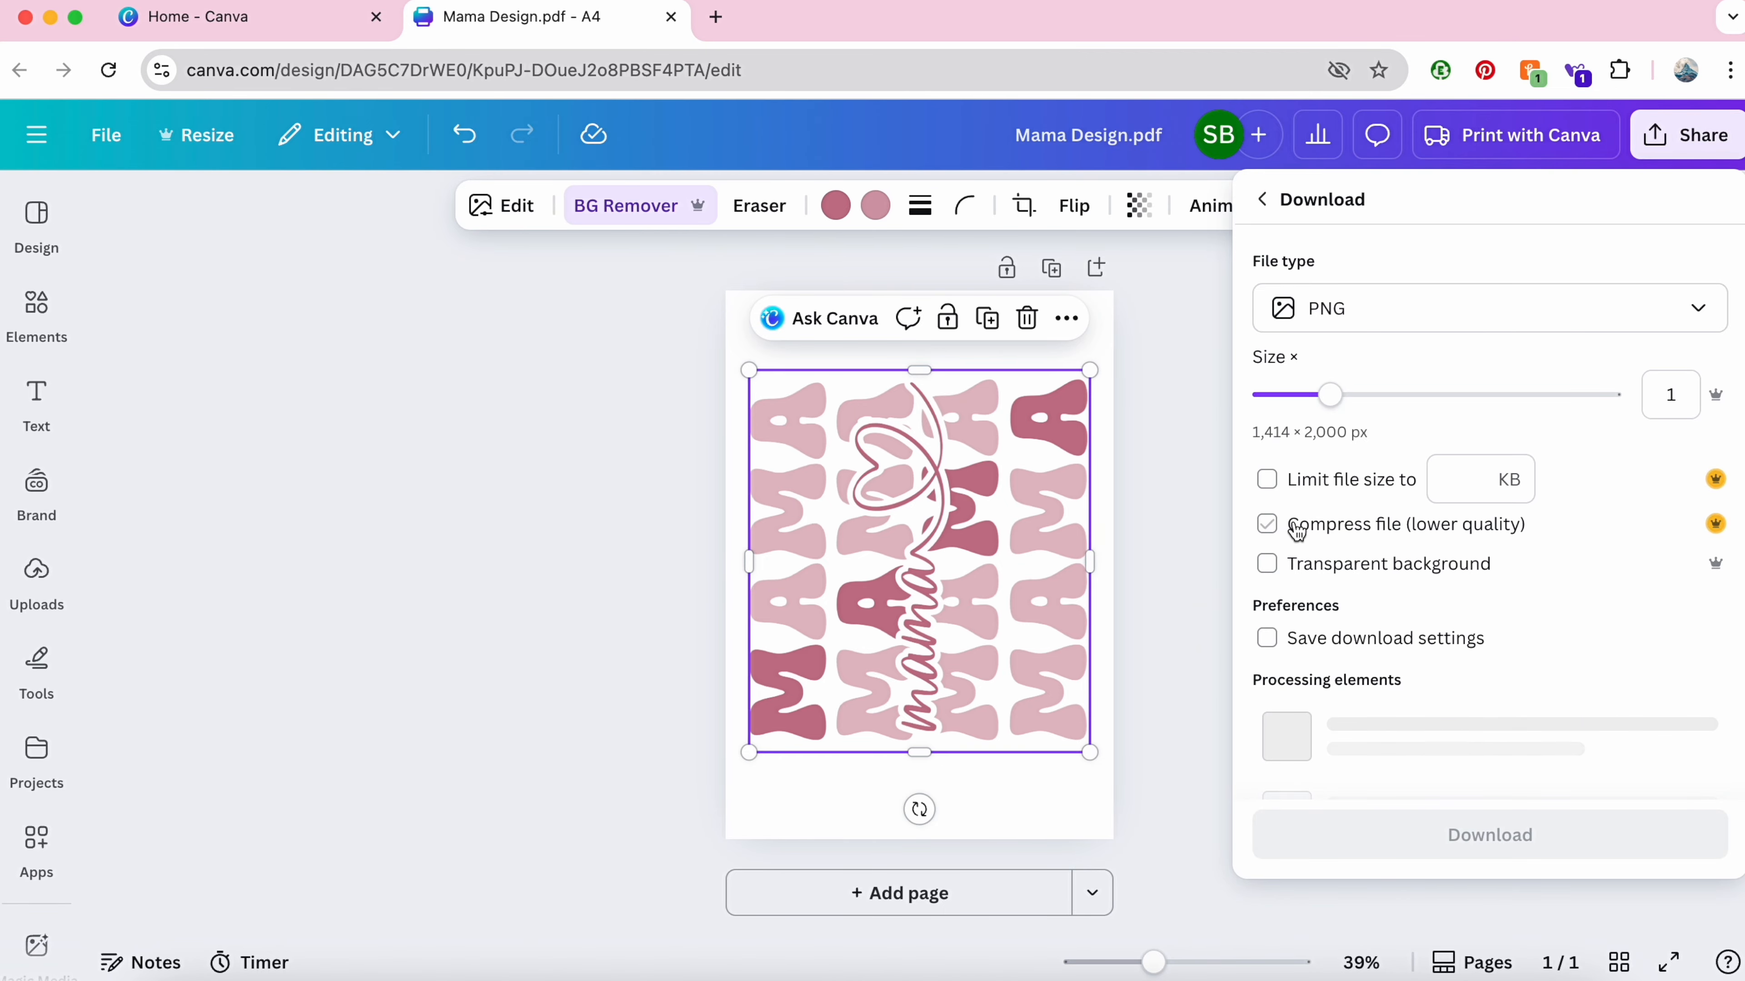
left_click(1268, 564)
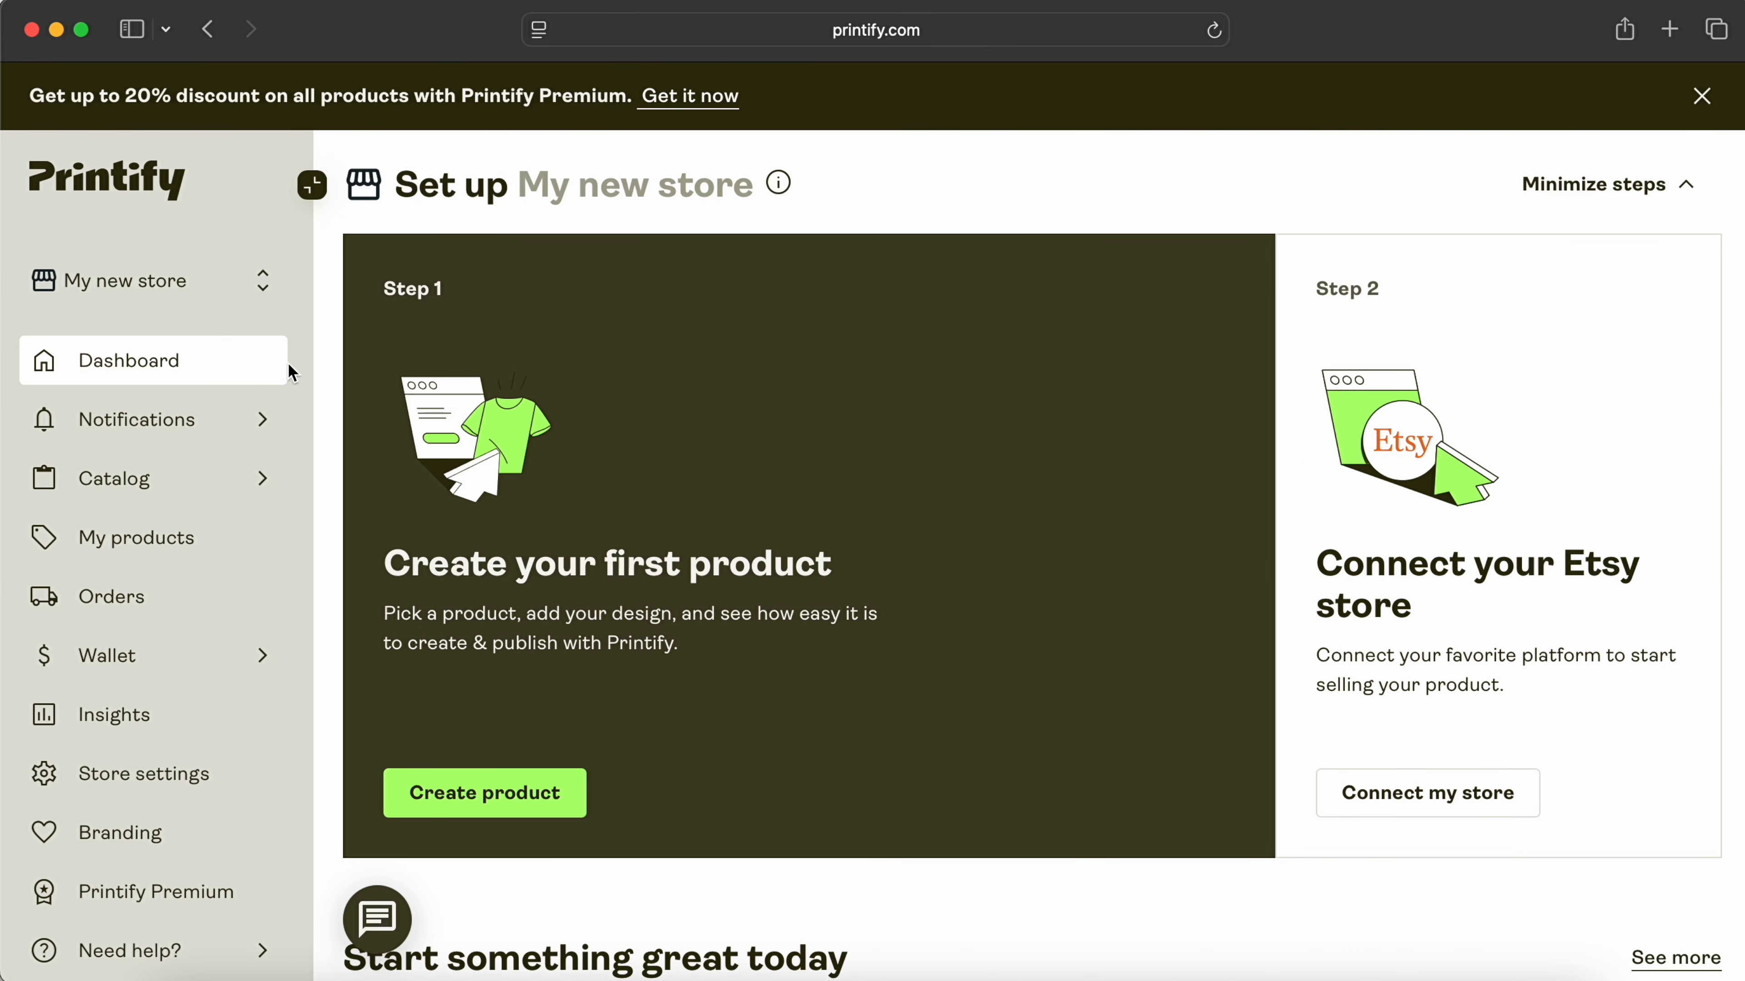
Step: Pick a women's T-shirt from the Printify catalog to design on
scroll(658, 468, "down", 10)
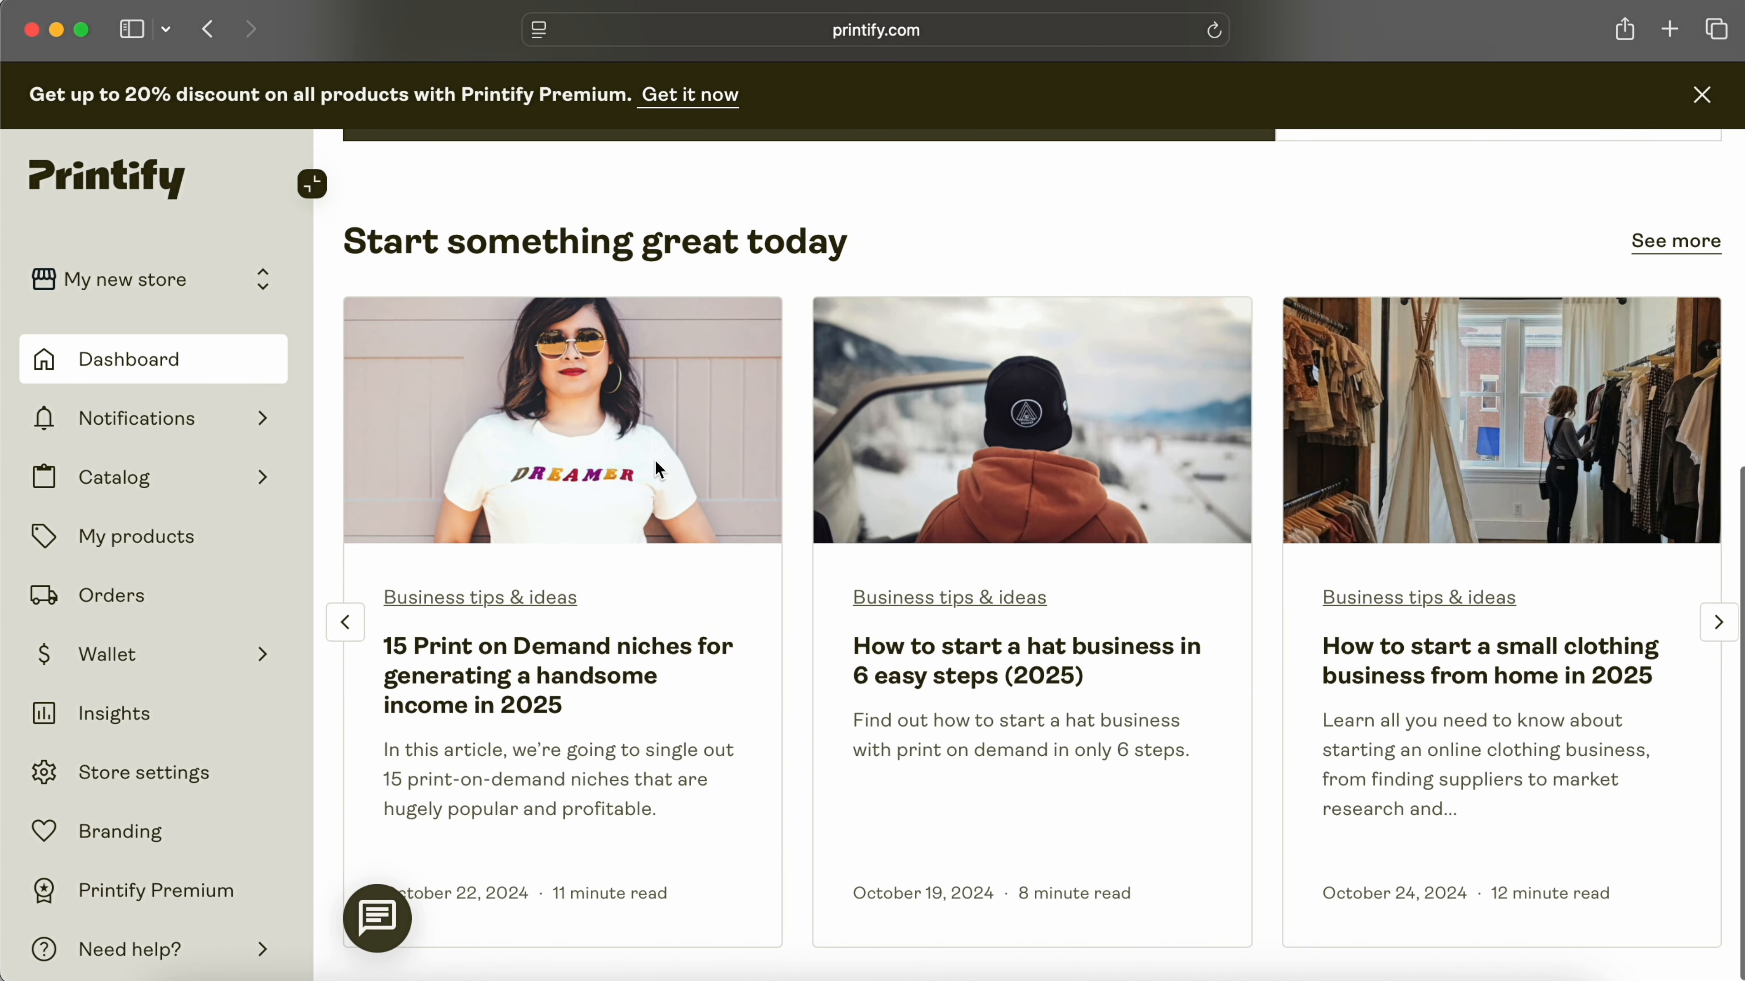
mouse_move(183, 471)
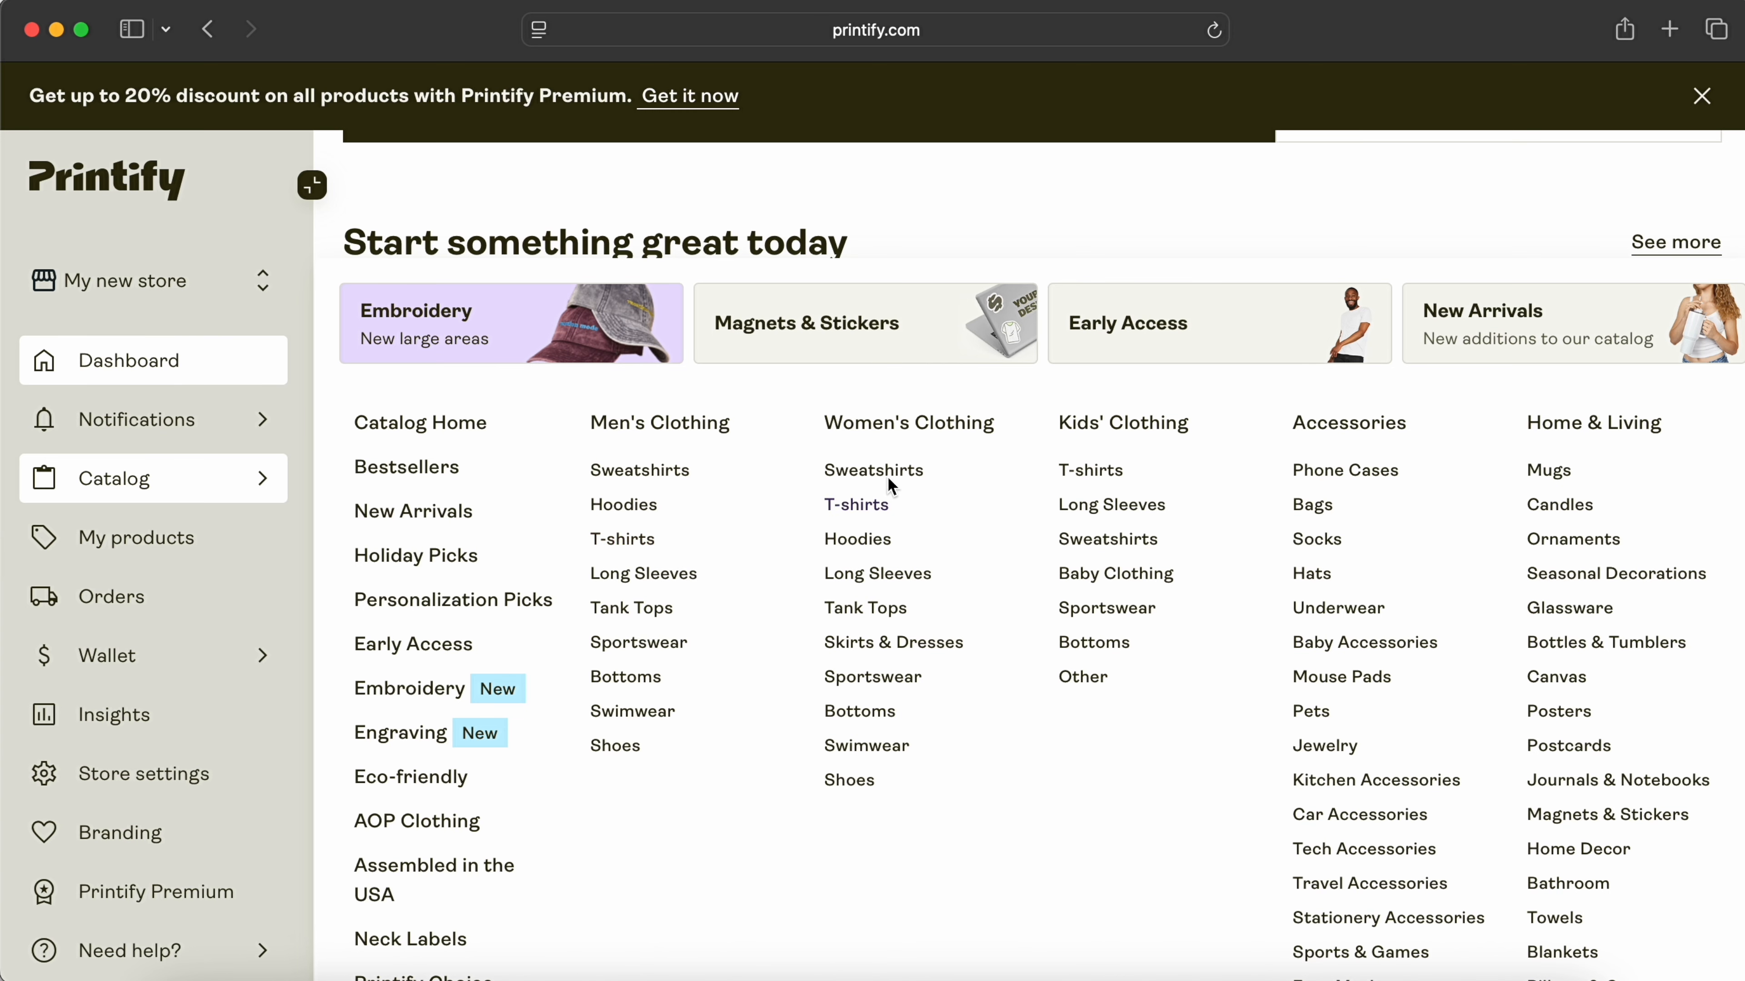
left_click(858, 505)
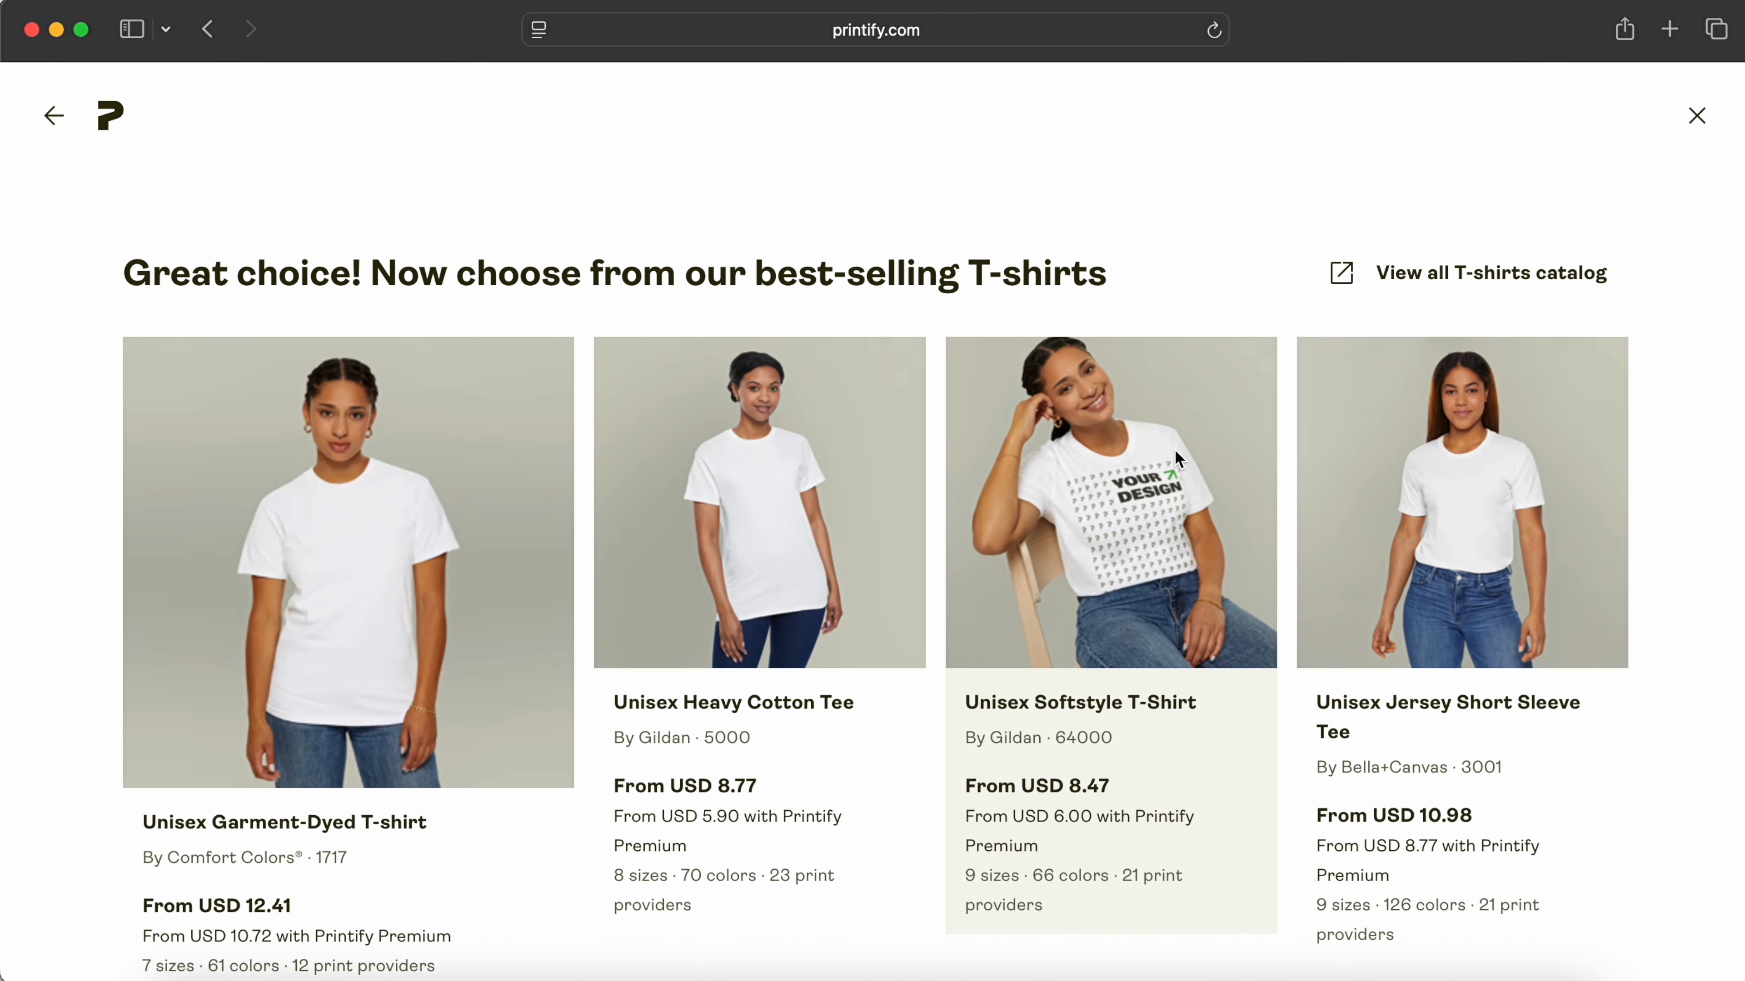
scroll(960, 485, "down", 2)
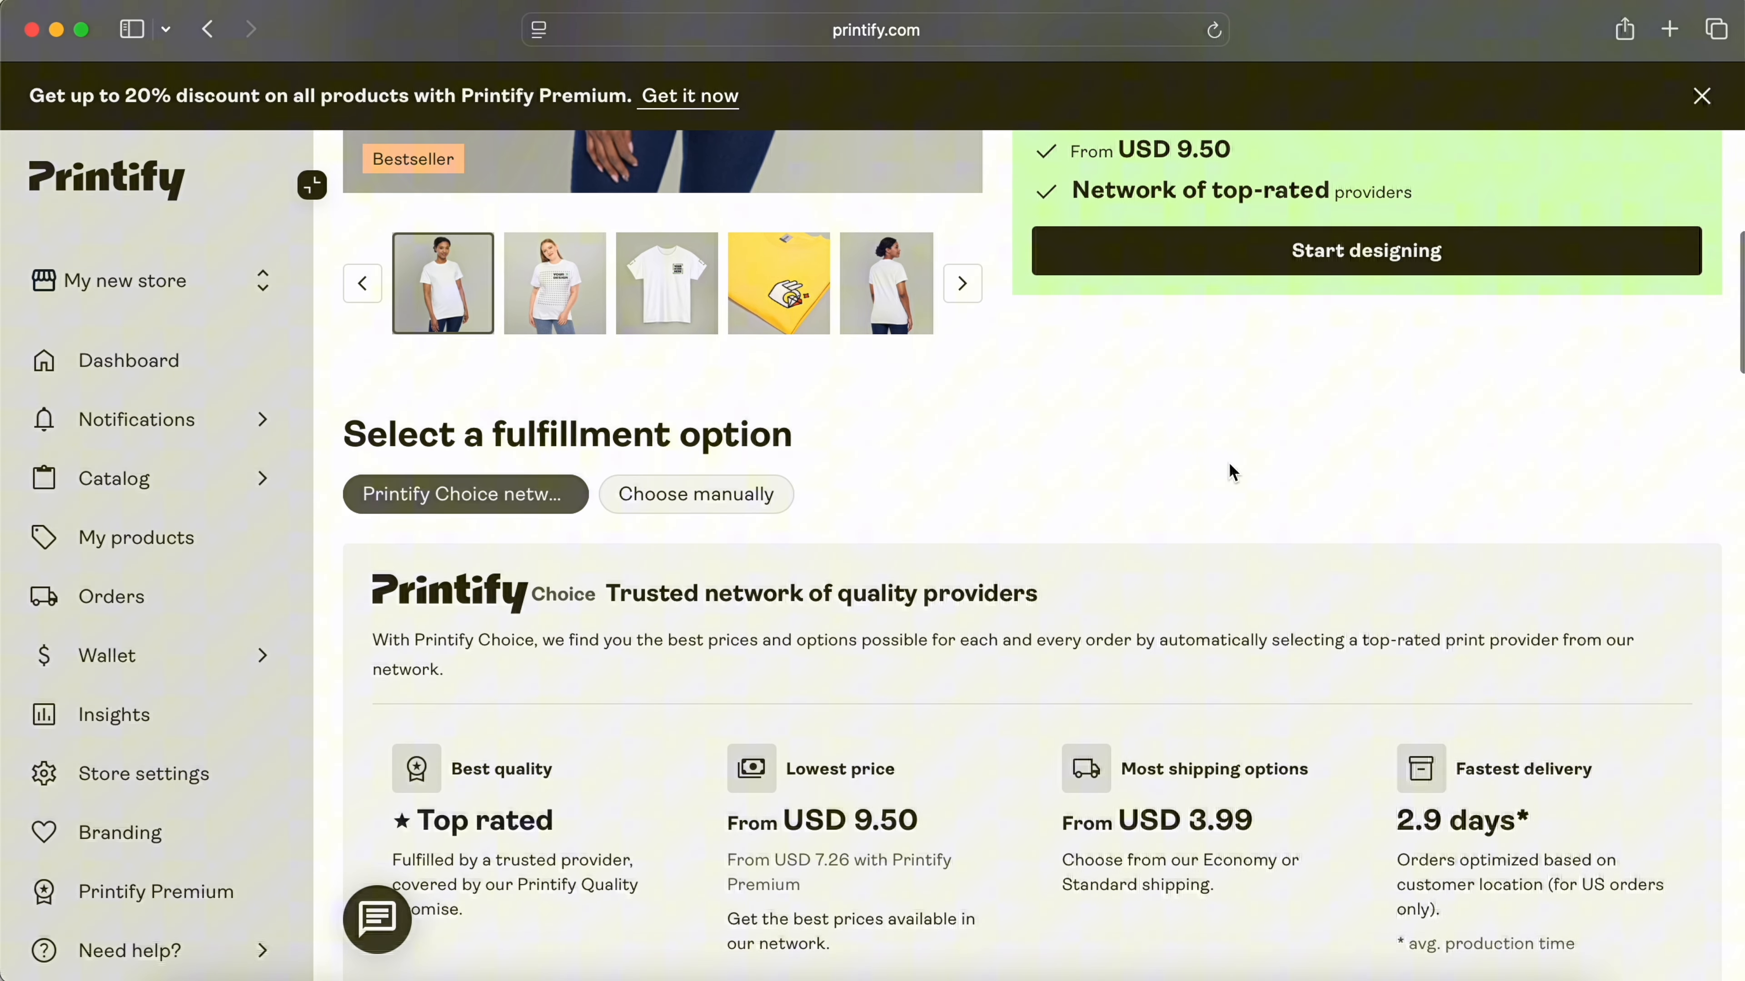
scroll(1230, 471, "up", 5)
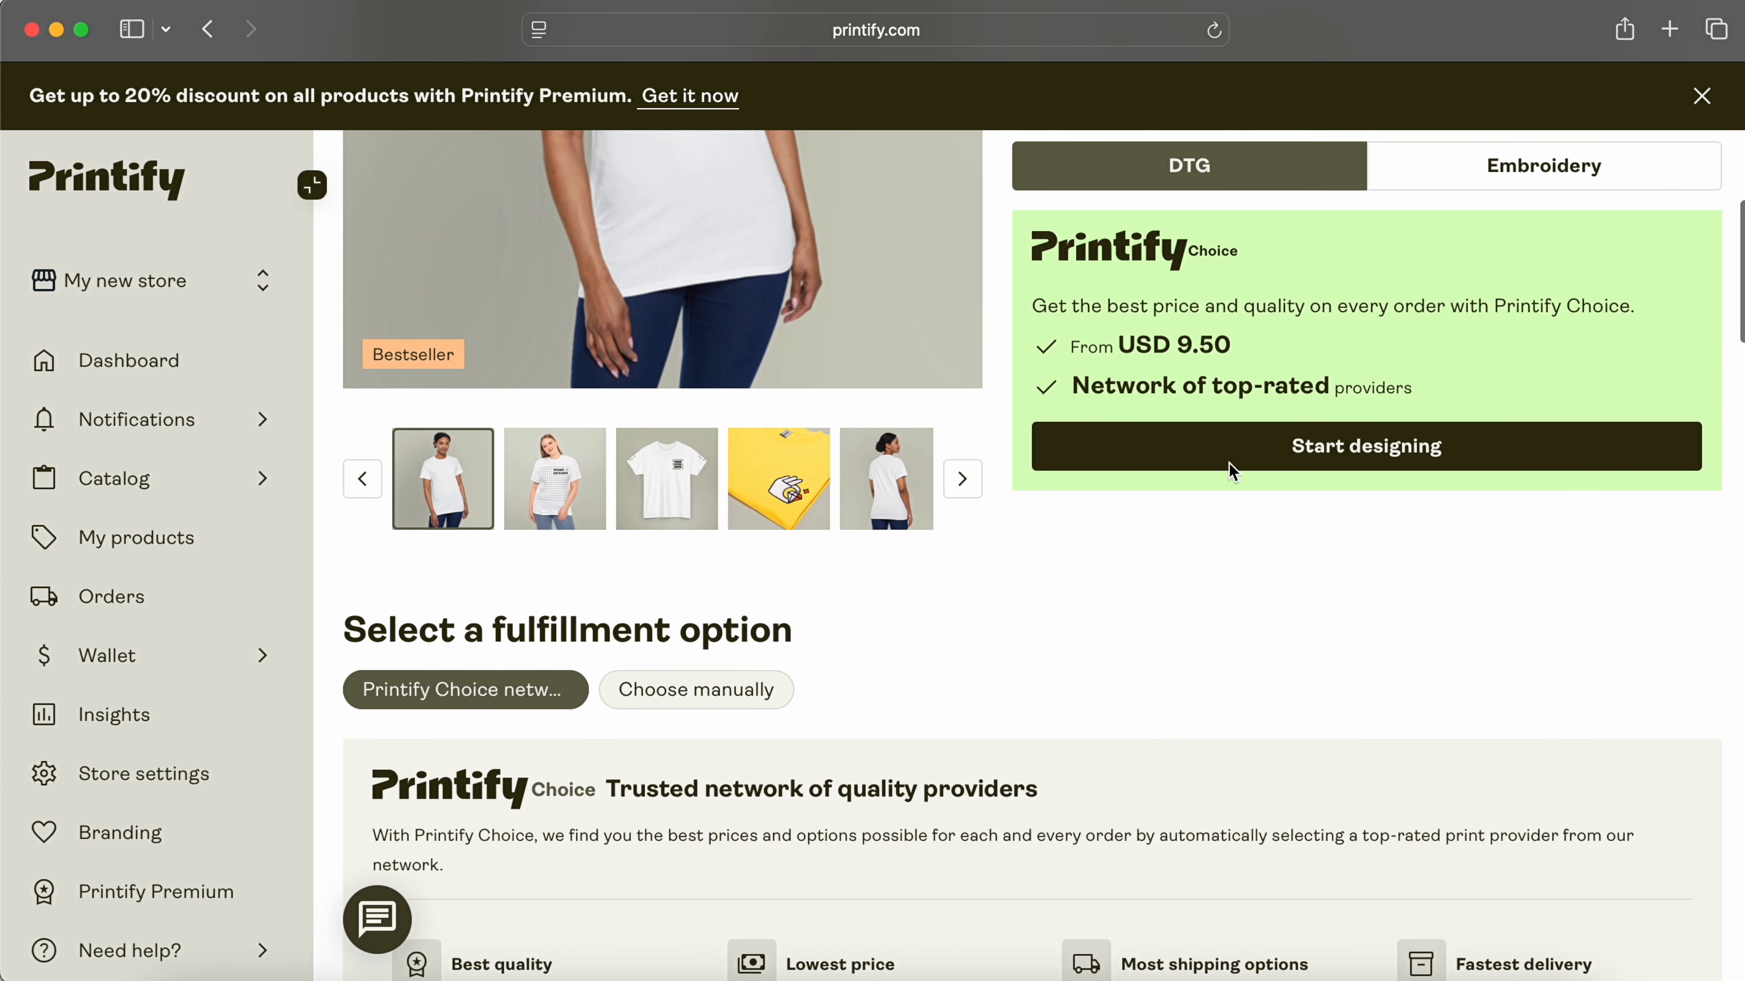
Step: Upload the MAMA screenshot from the computer onto the tee's front print area
left_click(1231, 576)
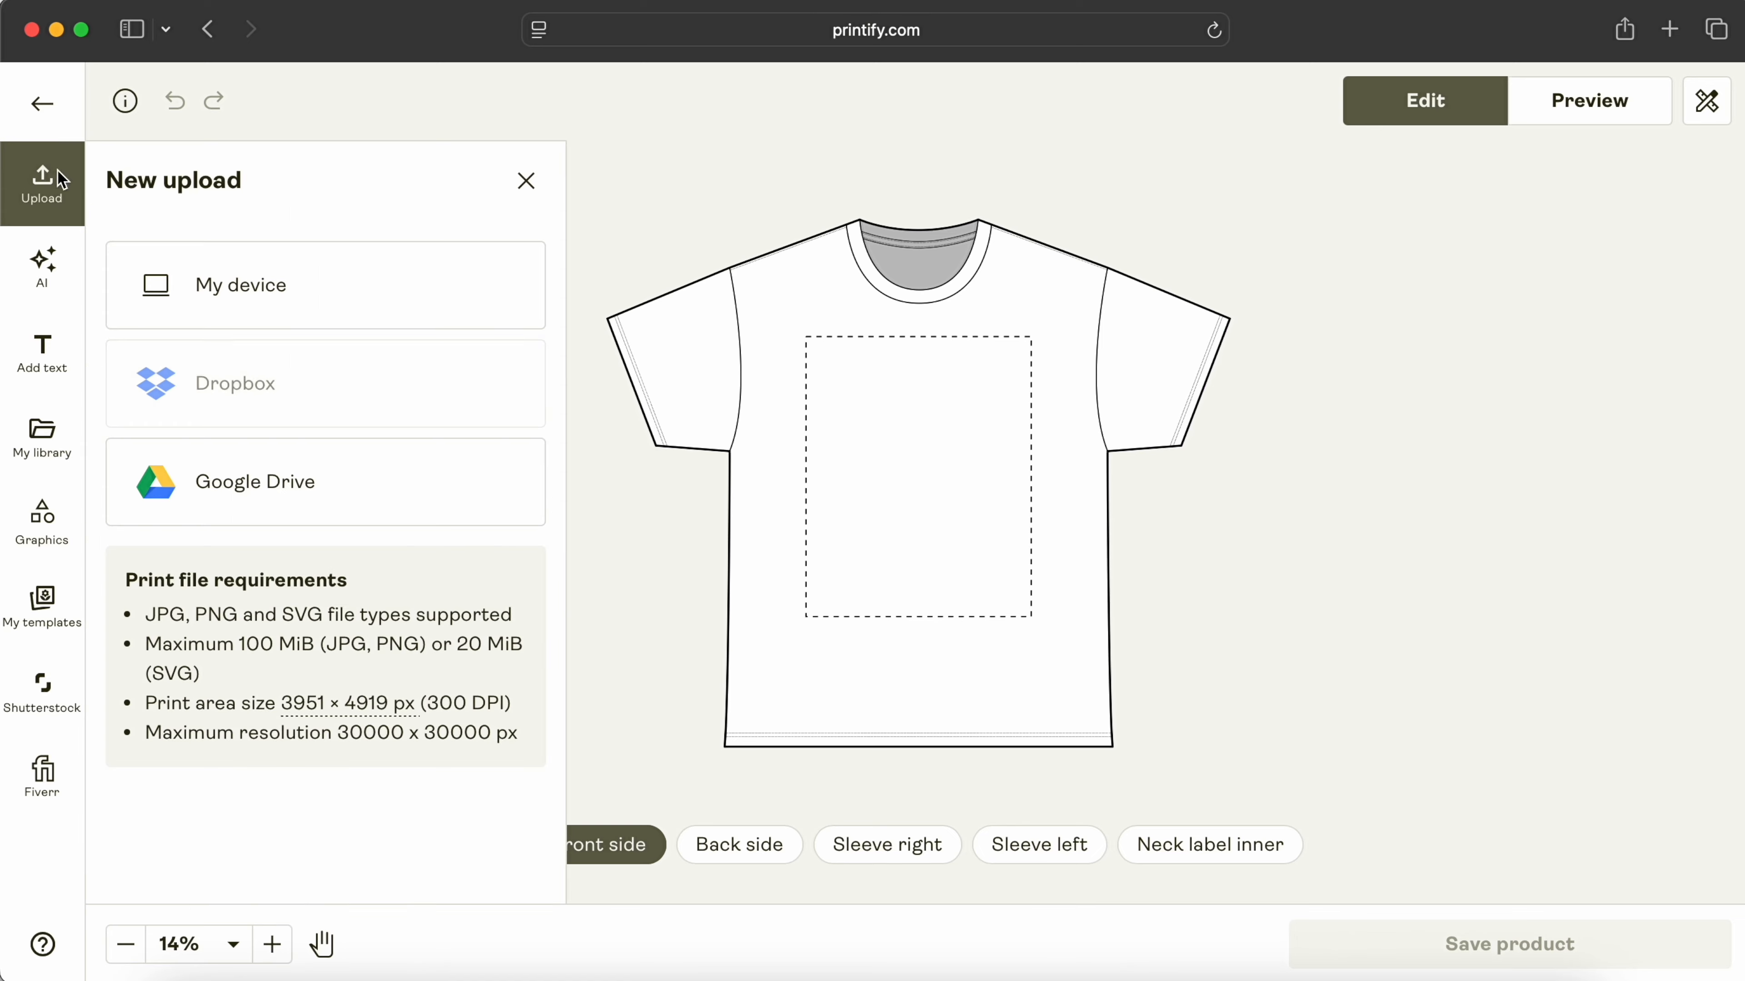
left_click(295, 292)
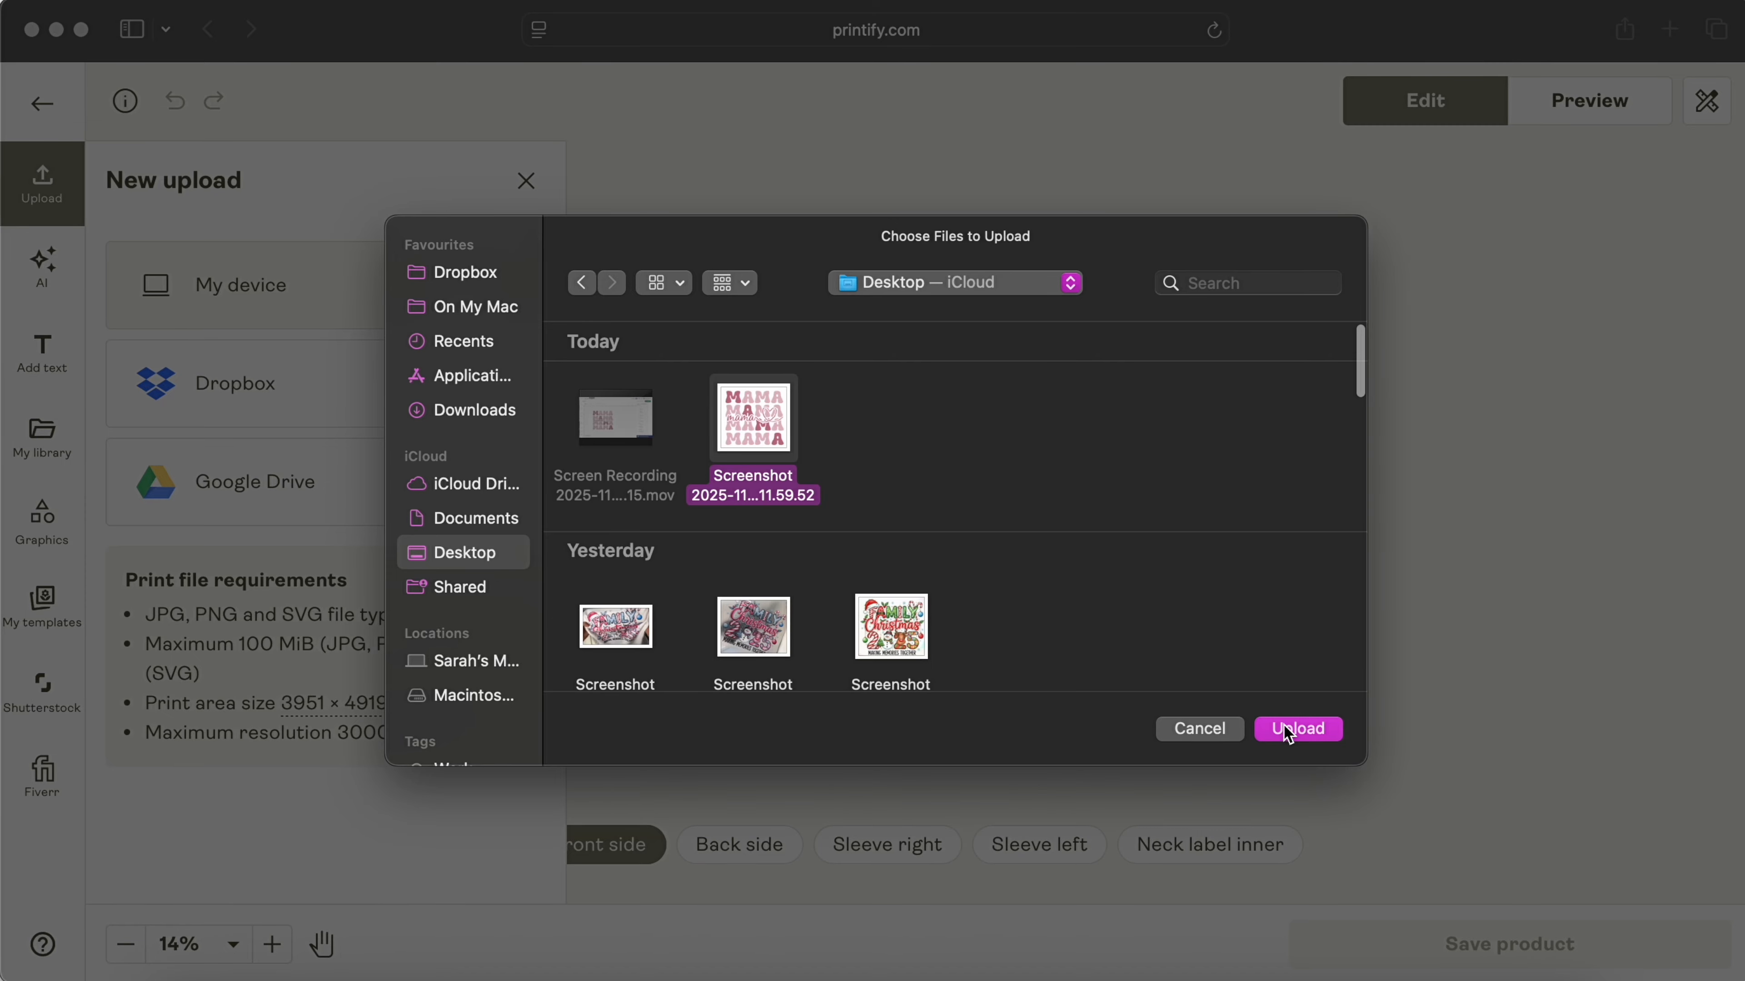
left_click(1288, 734)
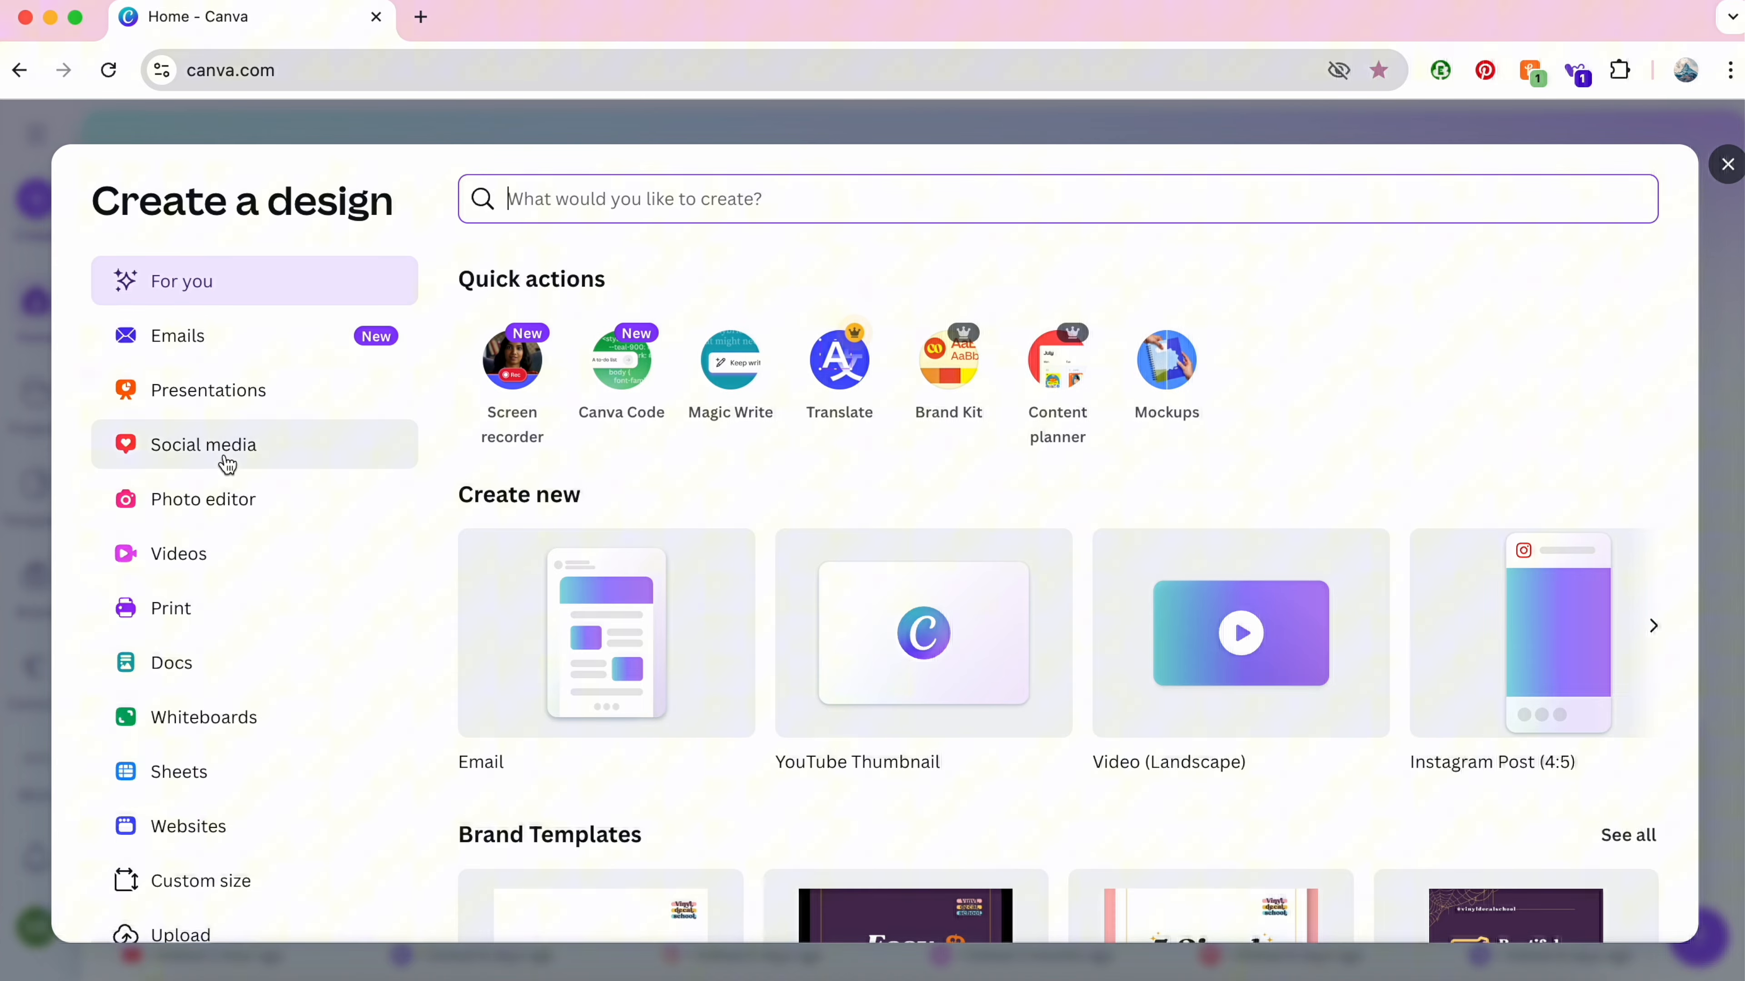
Step: Start a Canva design from the uploaded Mama PDF and resize the MAMA image
scroll(222, 460, "down", 1)
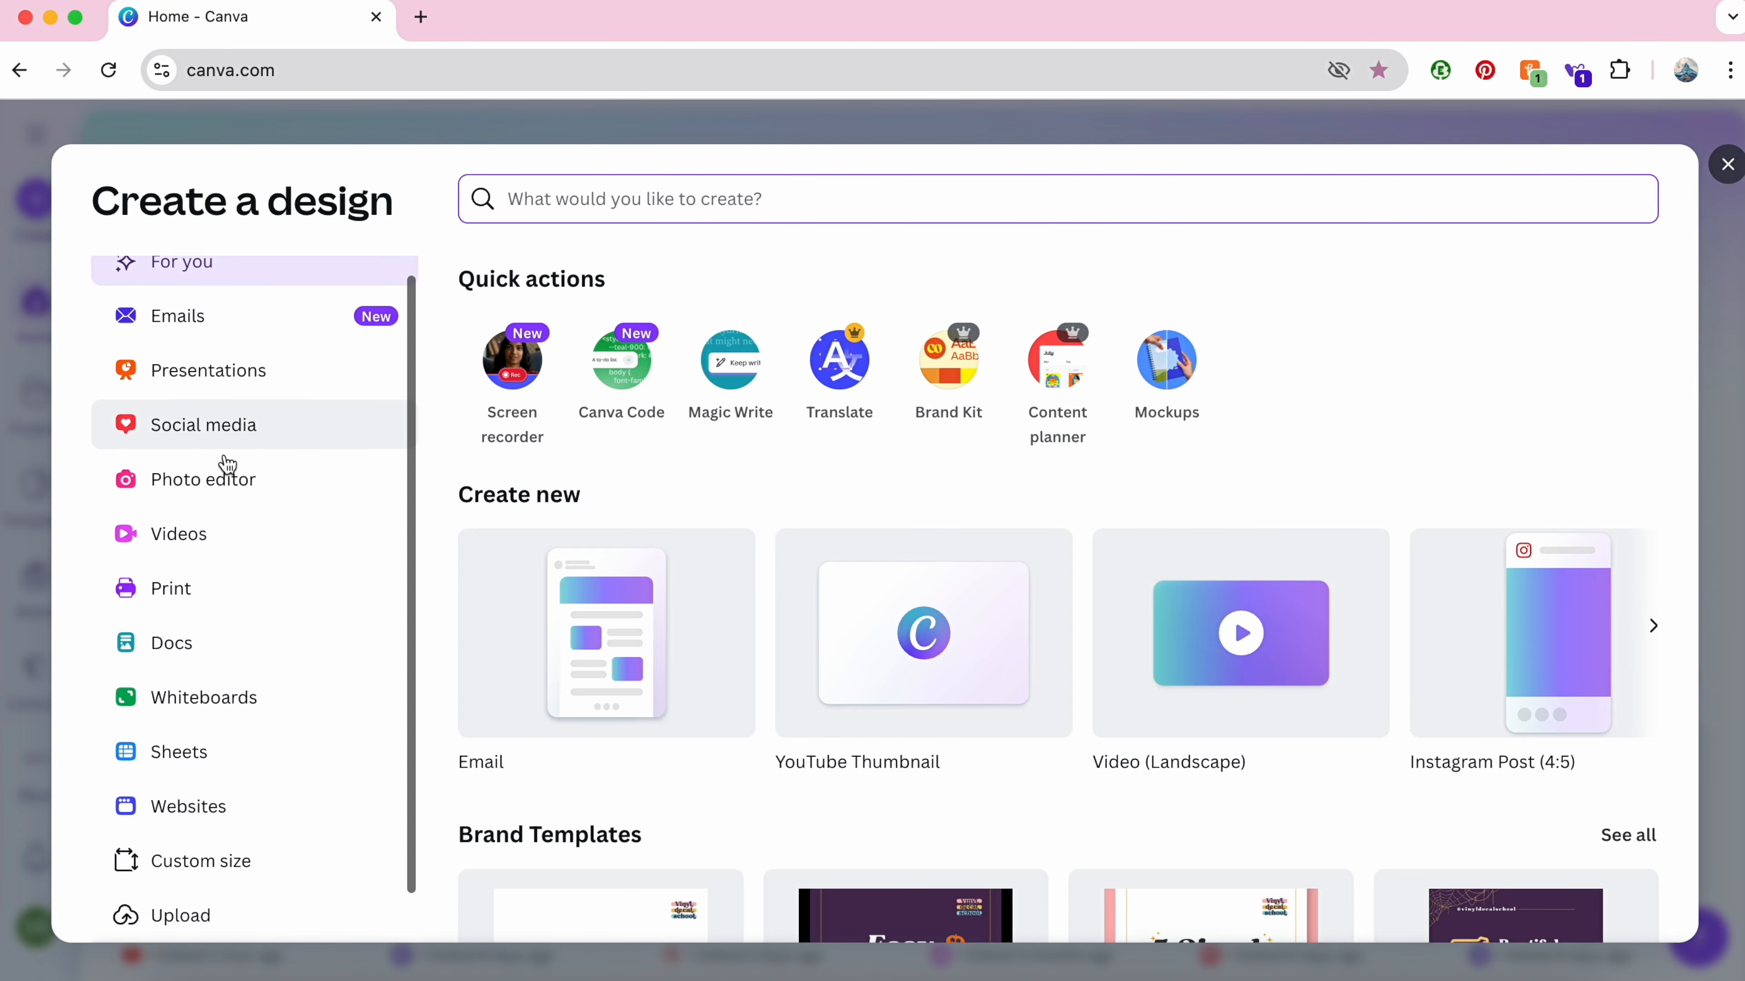
left_click(184, 863)
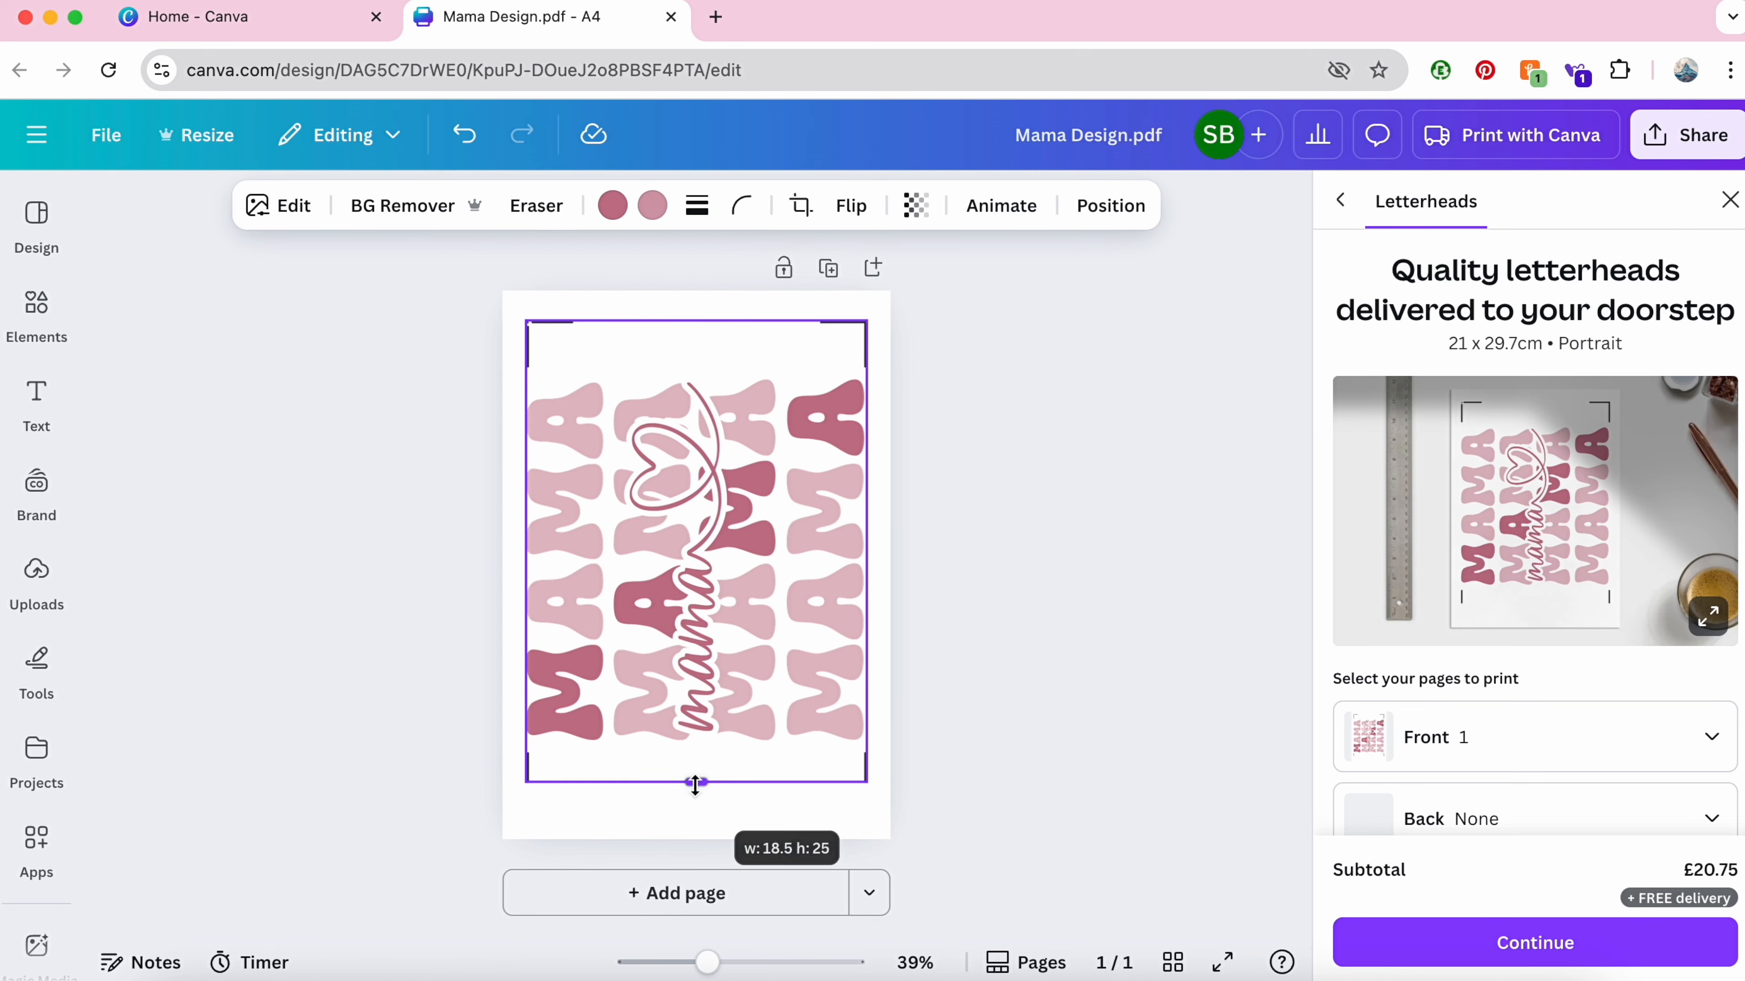
left_click_drag(697, 784, 697, 760)
left_click_drag(697, 320, 699, 371)
left_click(593, 359)
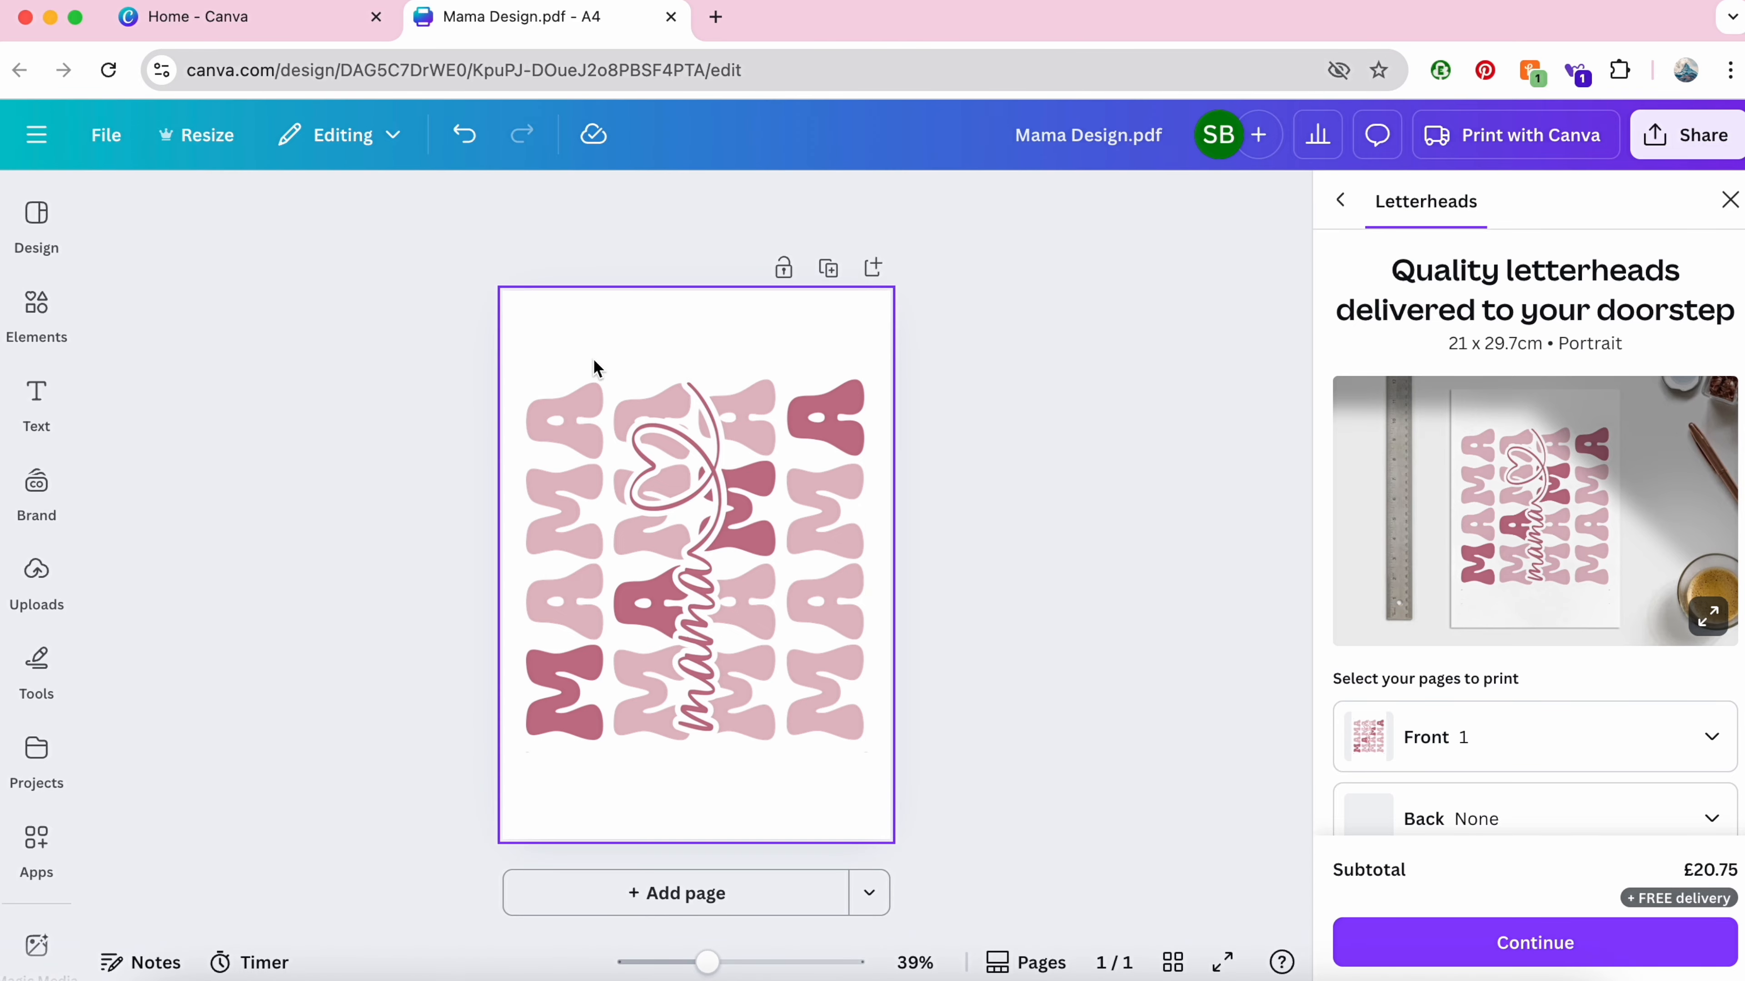
left_click(581, 384)
Step: Remove the background, export as transparent PNG, and place it at 12.26 x 11.47 in on the tee
left_click(405, 206)
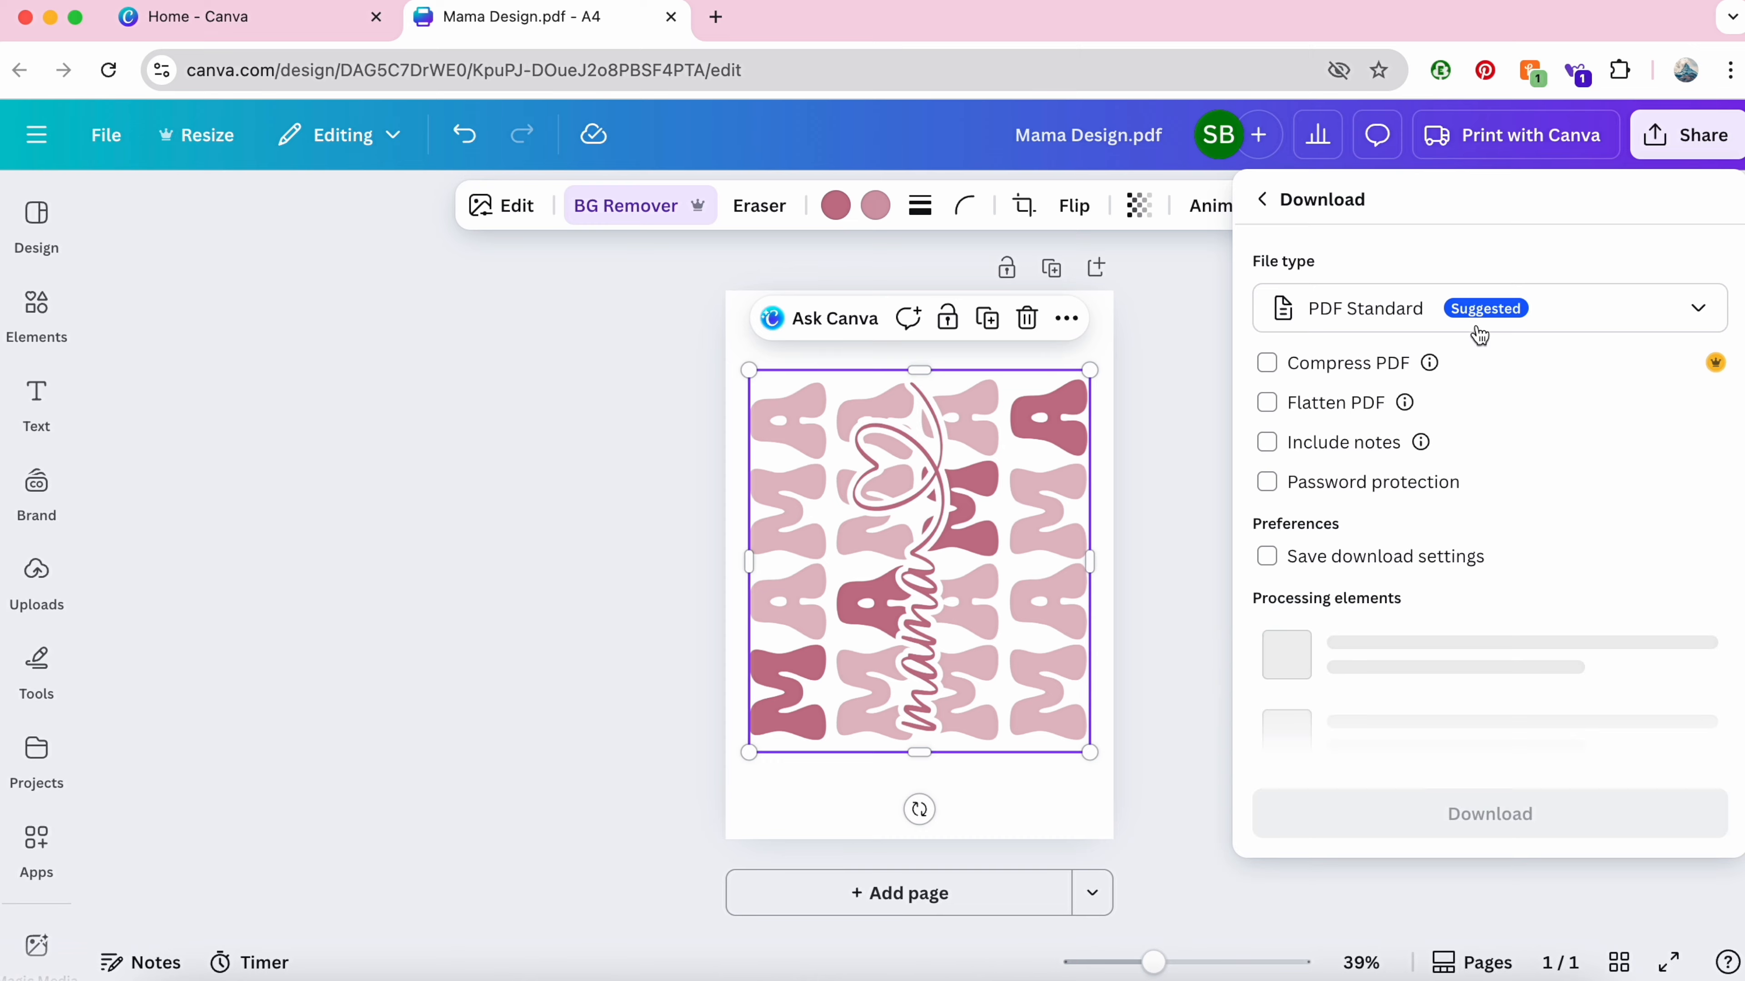
left_click(1479, 323)
left_click(1295, 461)
left_click(1268, 565)
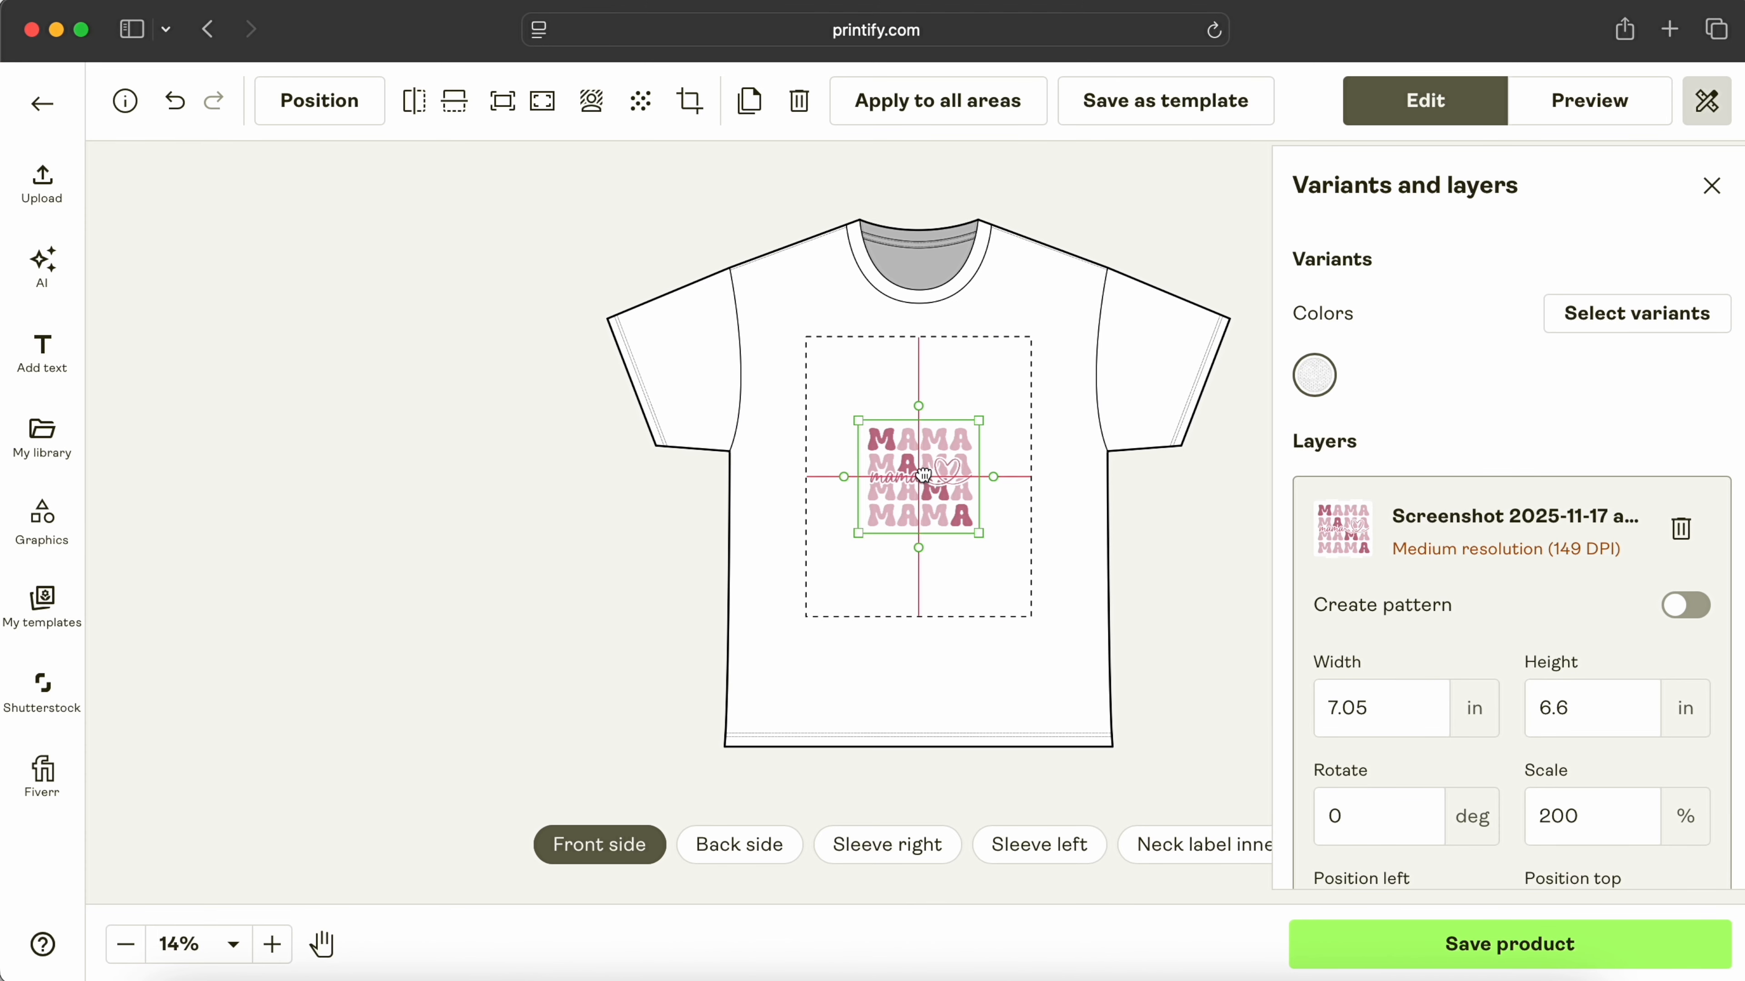
left_click_drag(933, 485, 1025, 540)
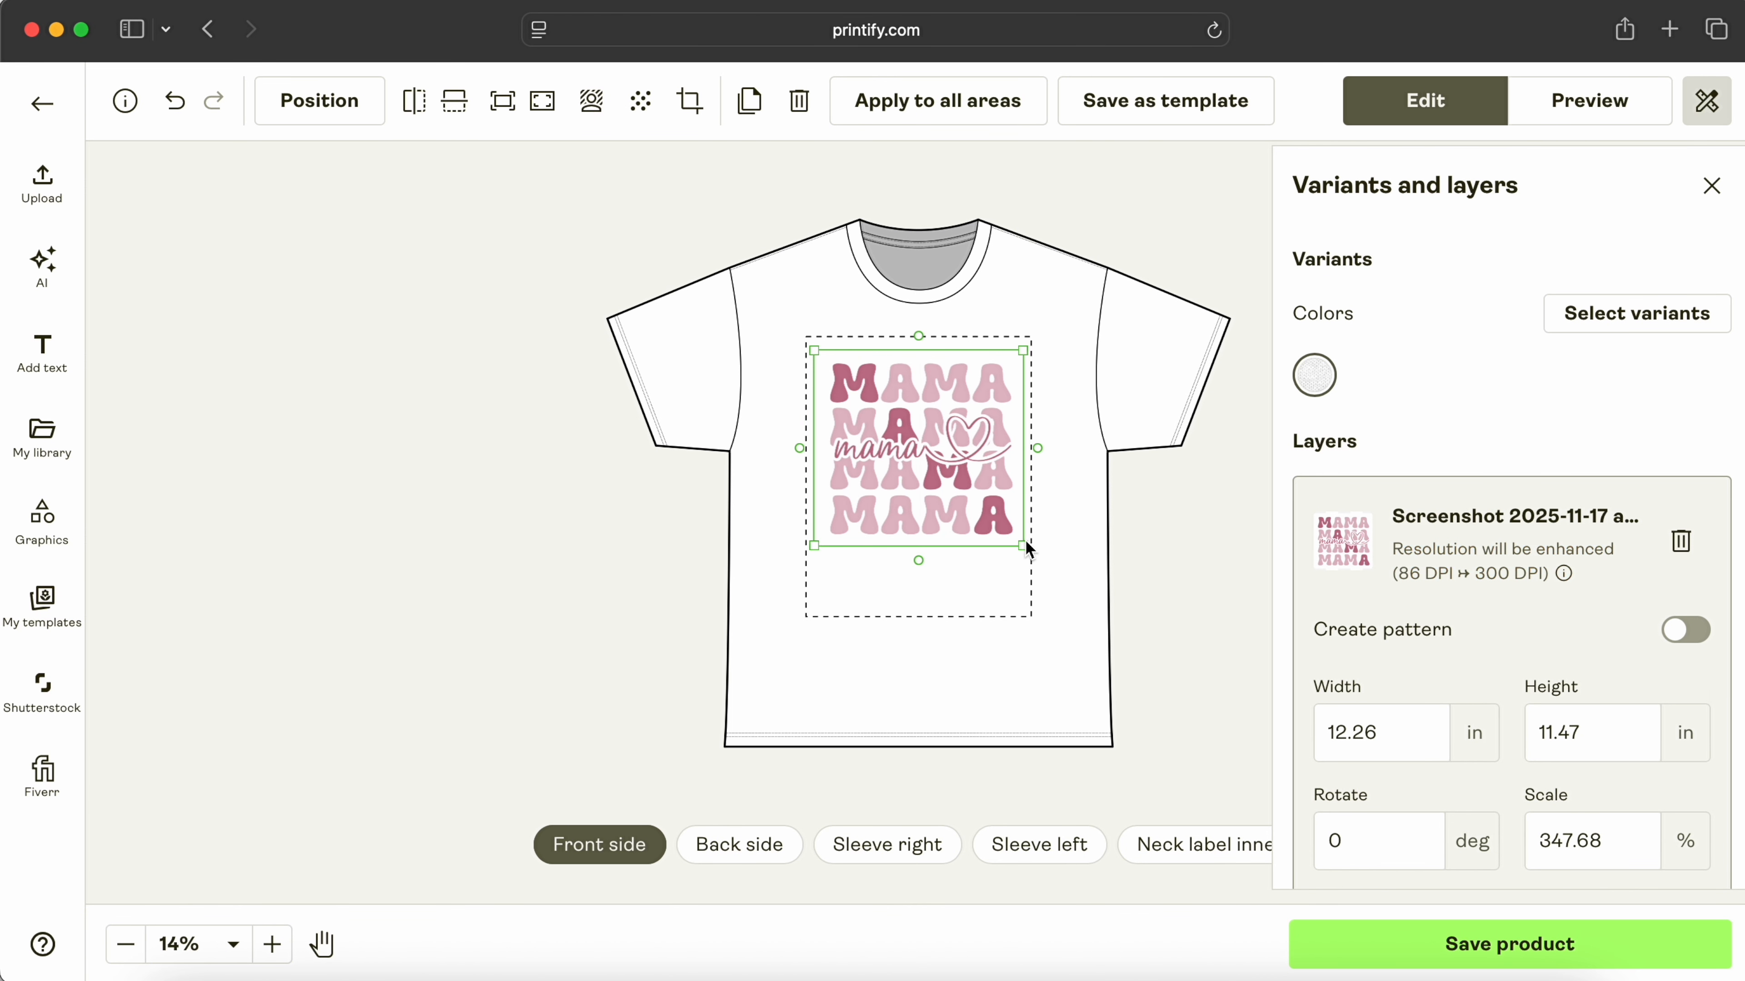
left_click_drag(941, 485, 939, 483)
Step: Add Dark Chocolate as a shirt colour and quick-remove the design's background
left_click(1575, 315)
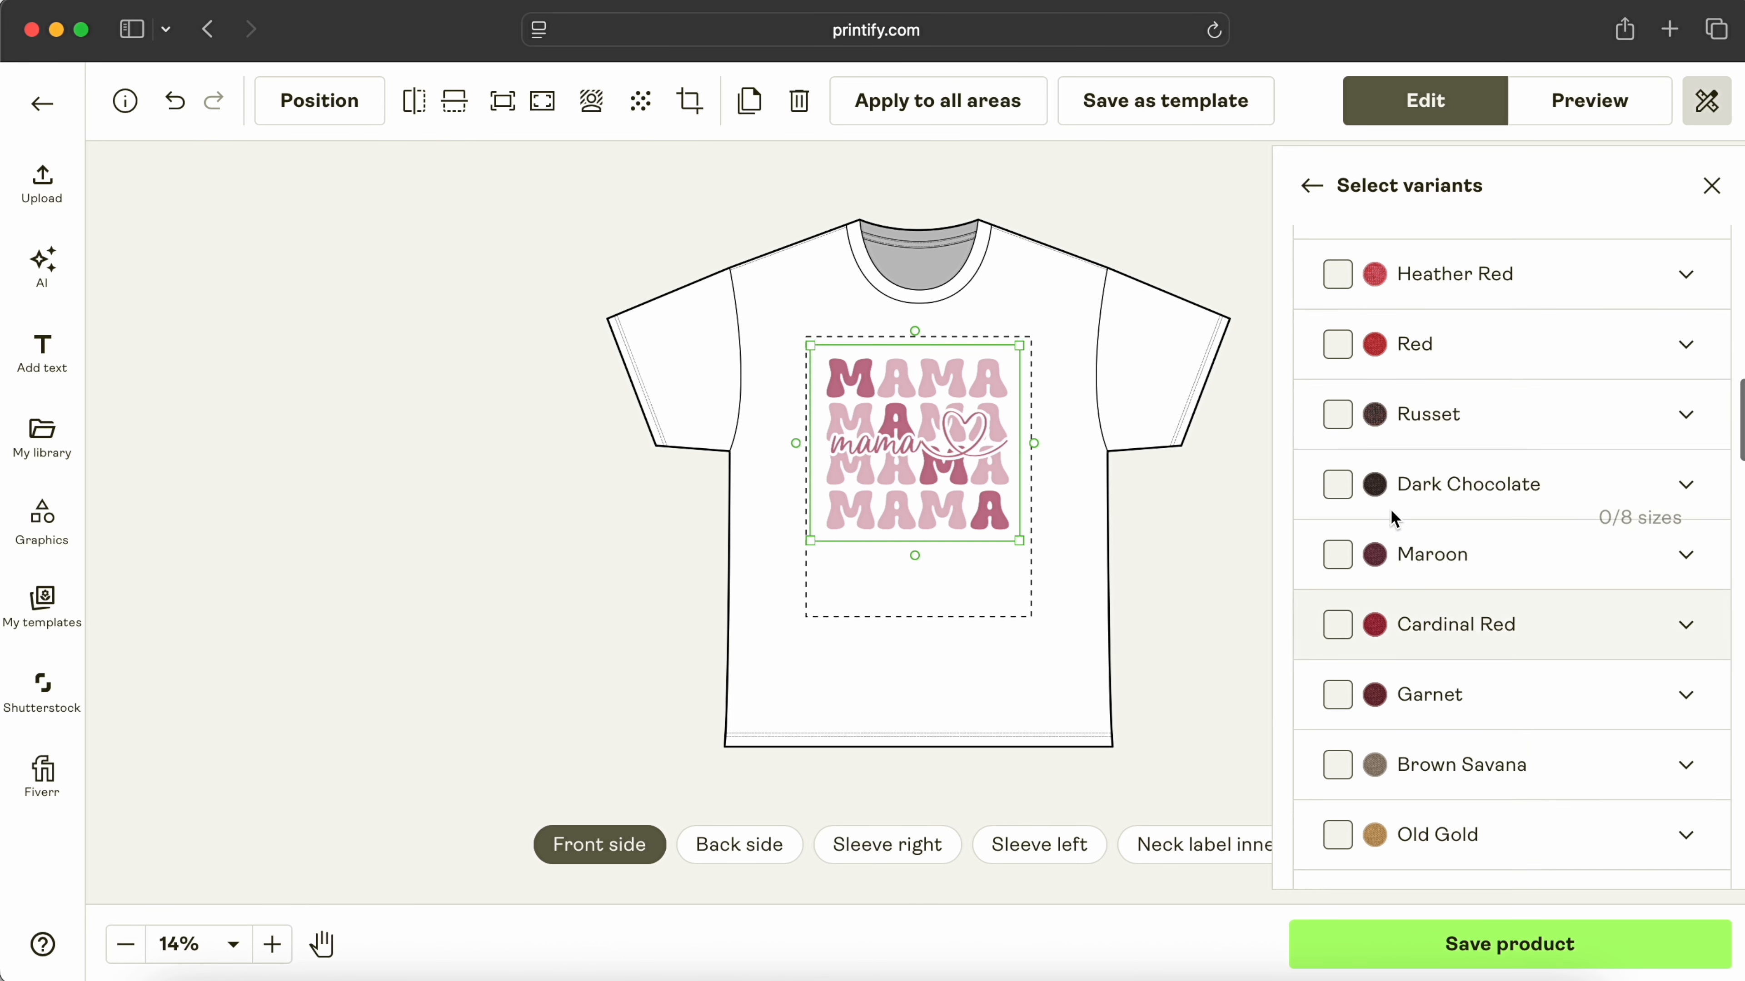
left_click(1337, 487)
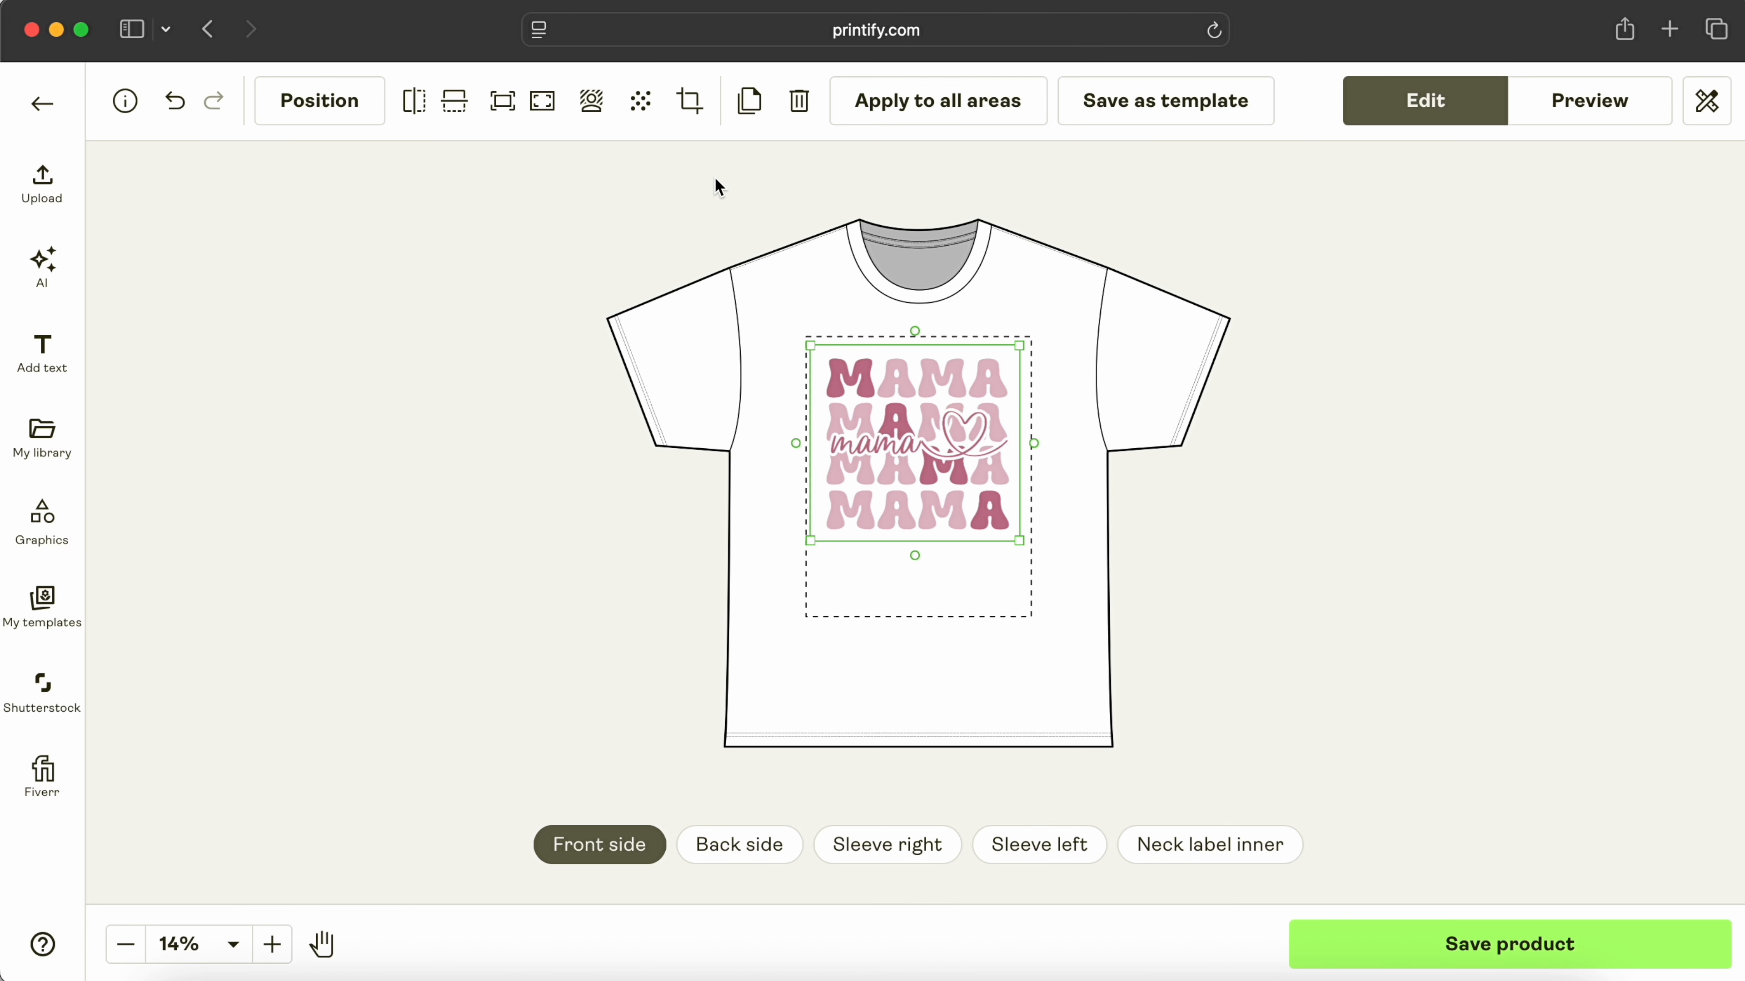
left_click(591, 104)
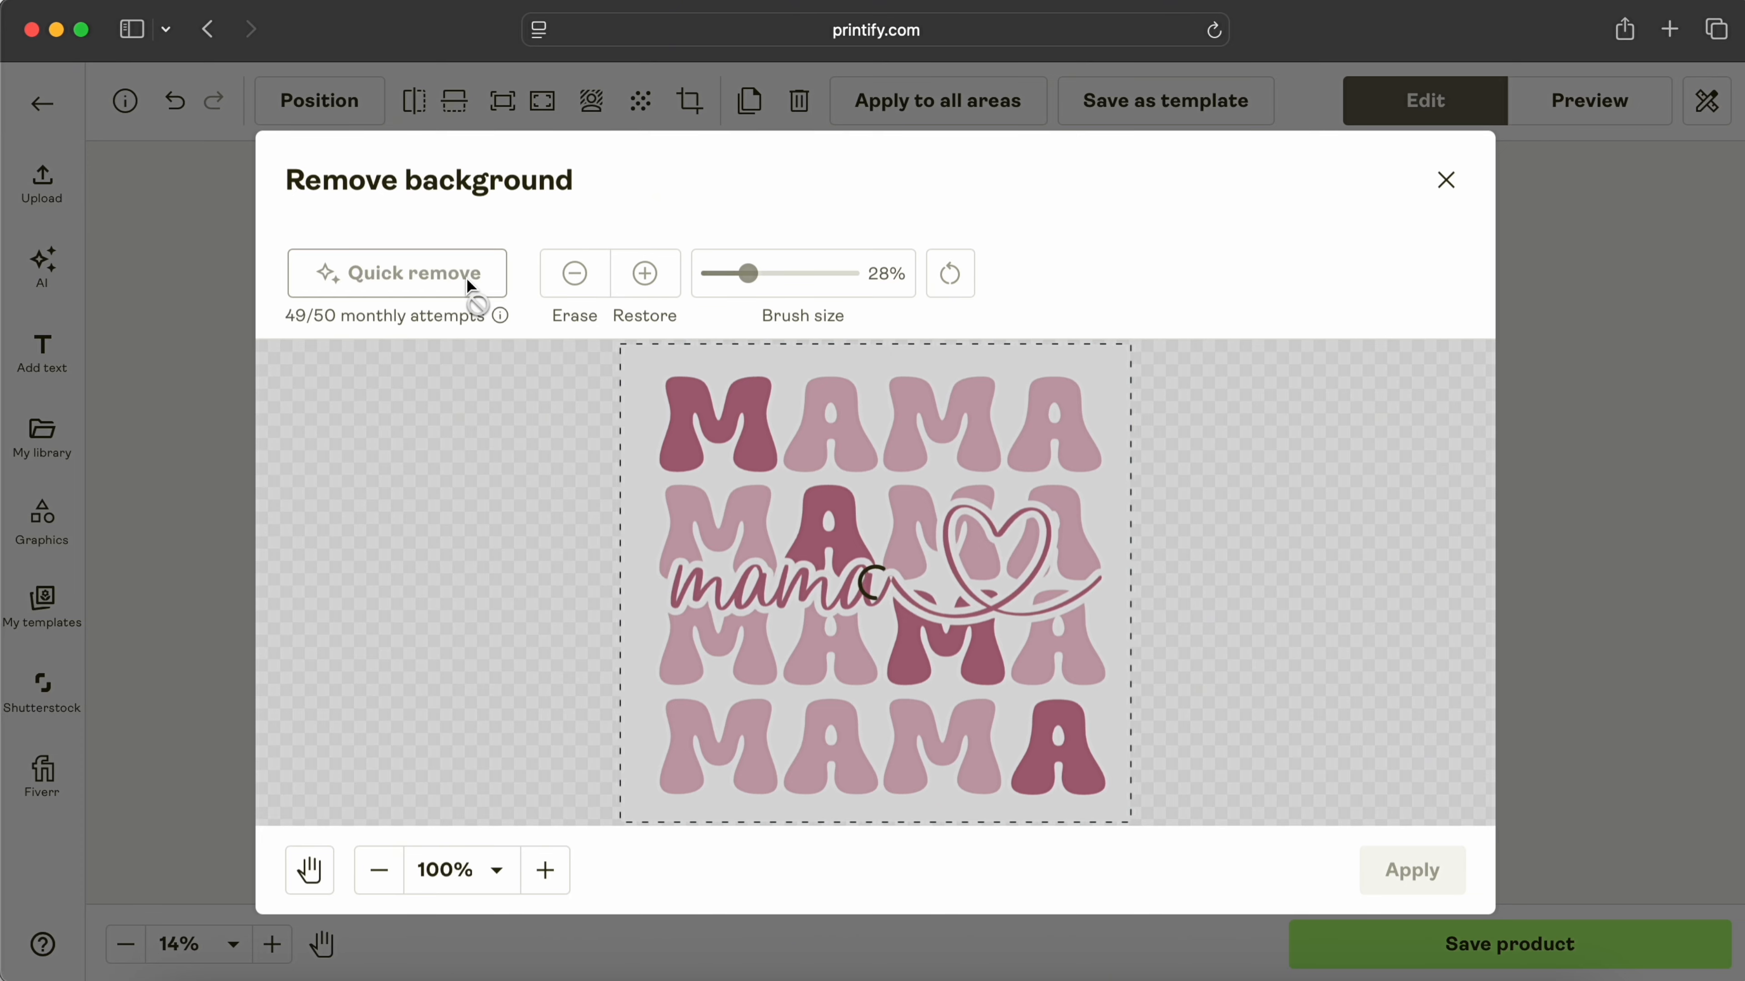
left_click(467, 284)
scroll(917, 530, "up", 5)
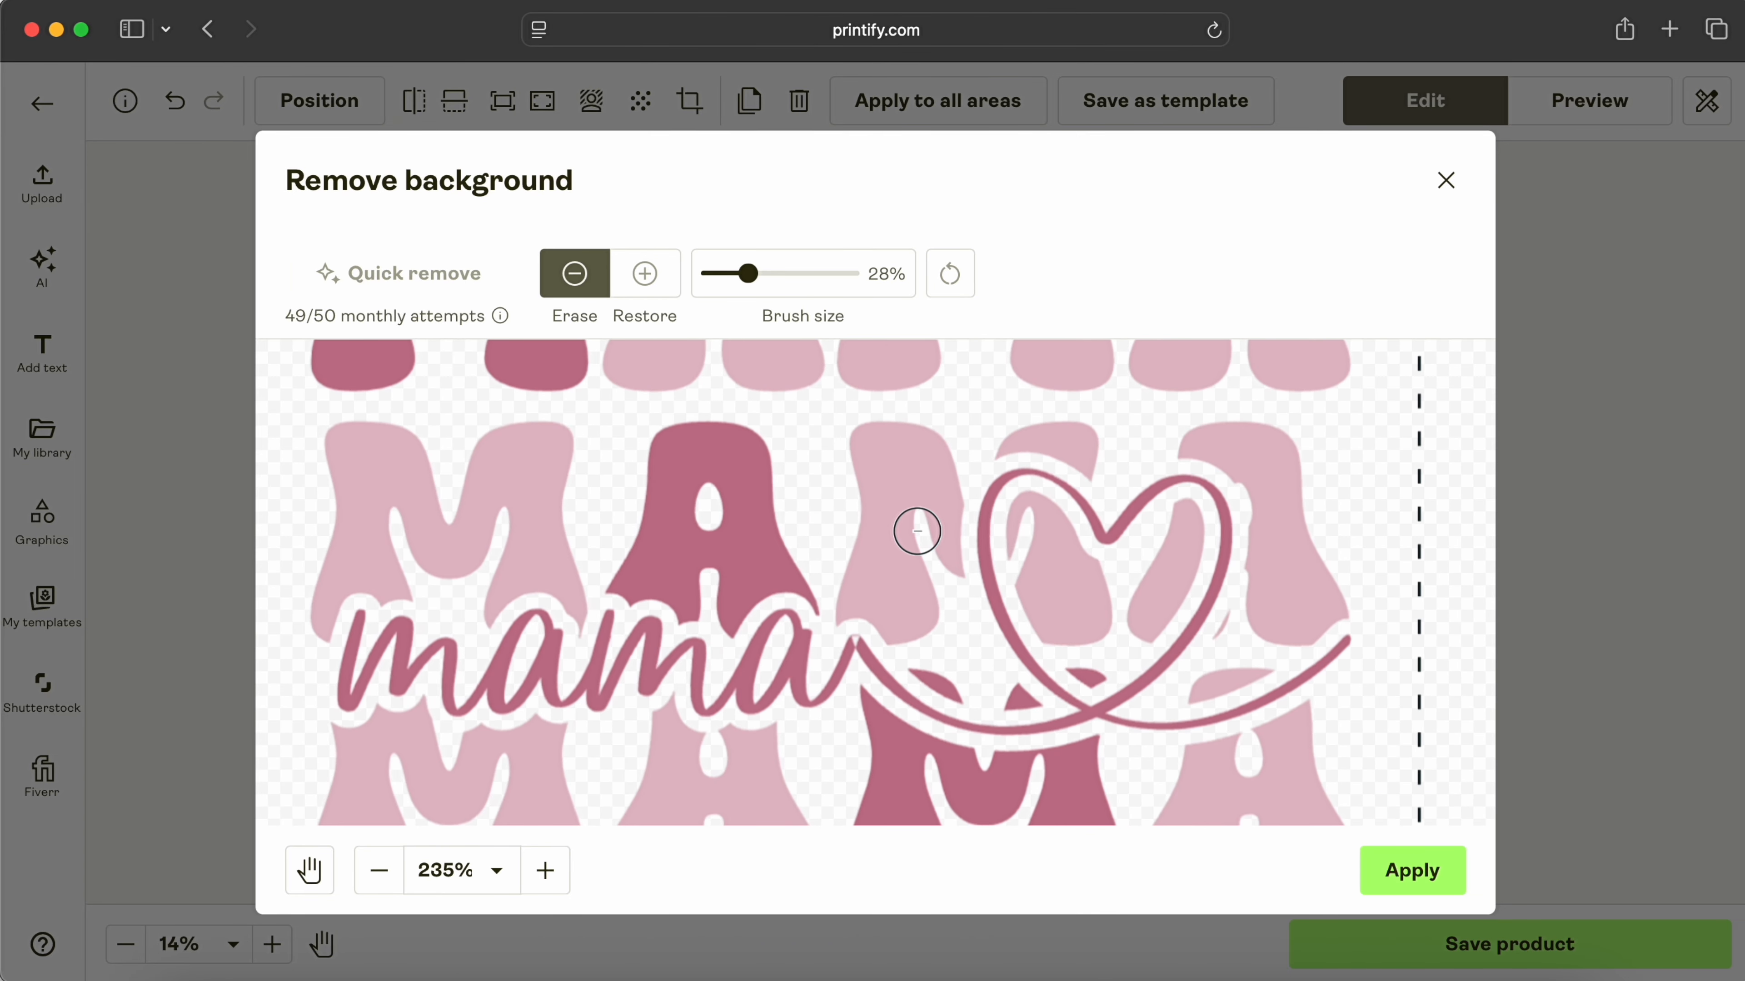
scroll(917, 531, "down", 6)
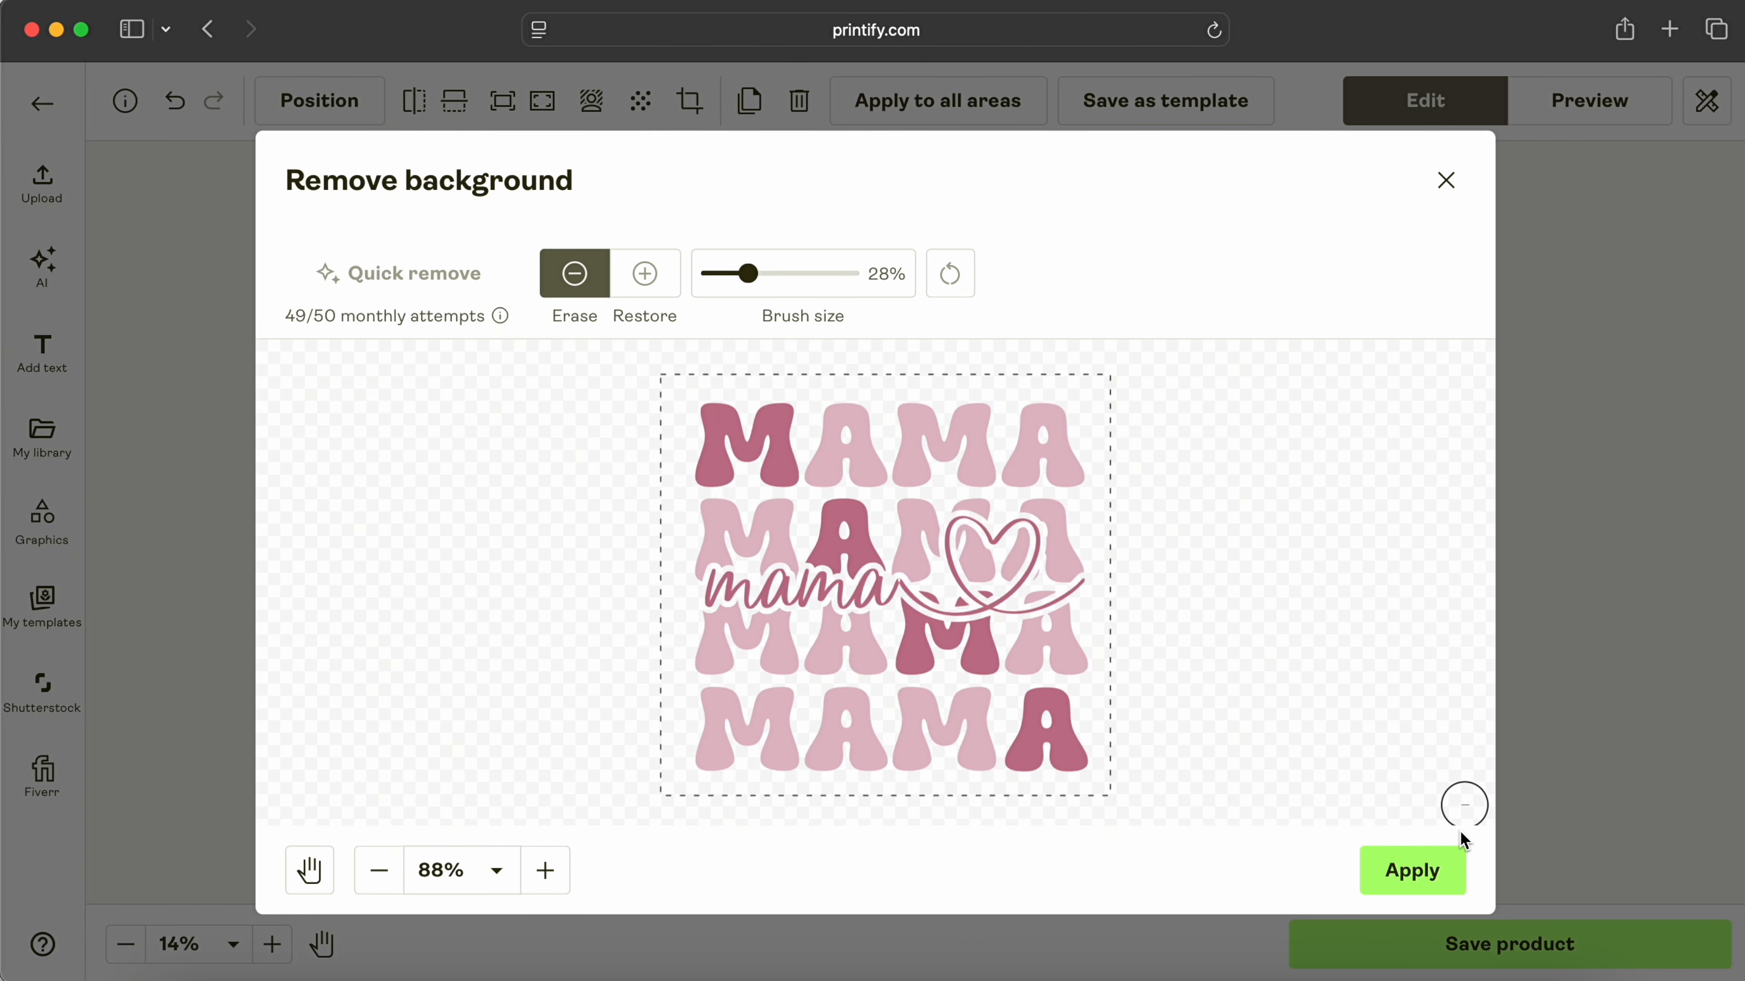
left_click(1434, 870)
Step: Preview the shirt on the enlarged Hanging 1 mockup, then undo the Cricut flatten
left_click(1454, 465)
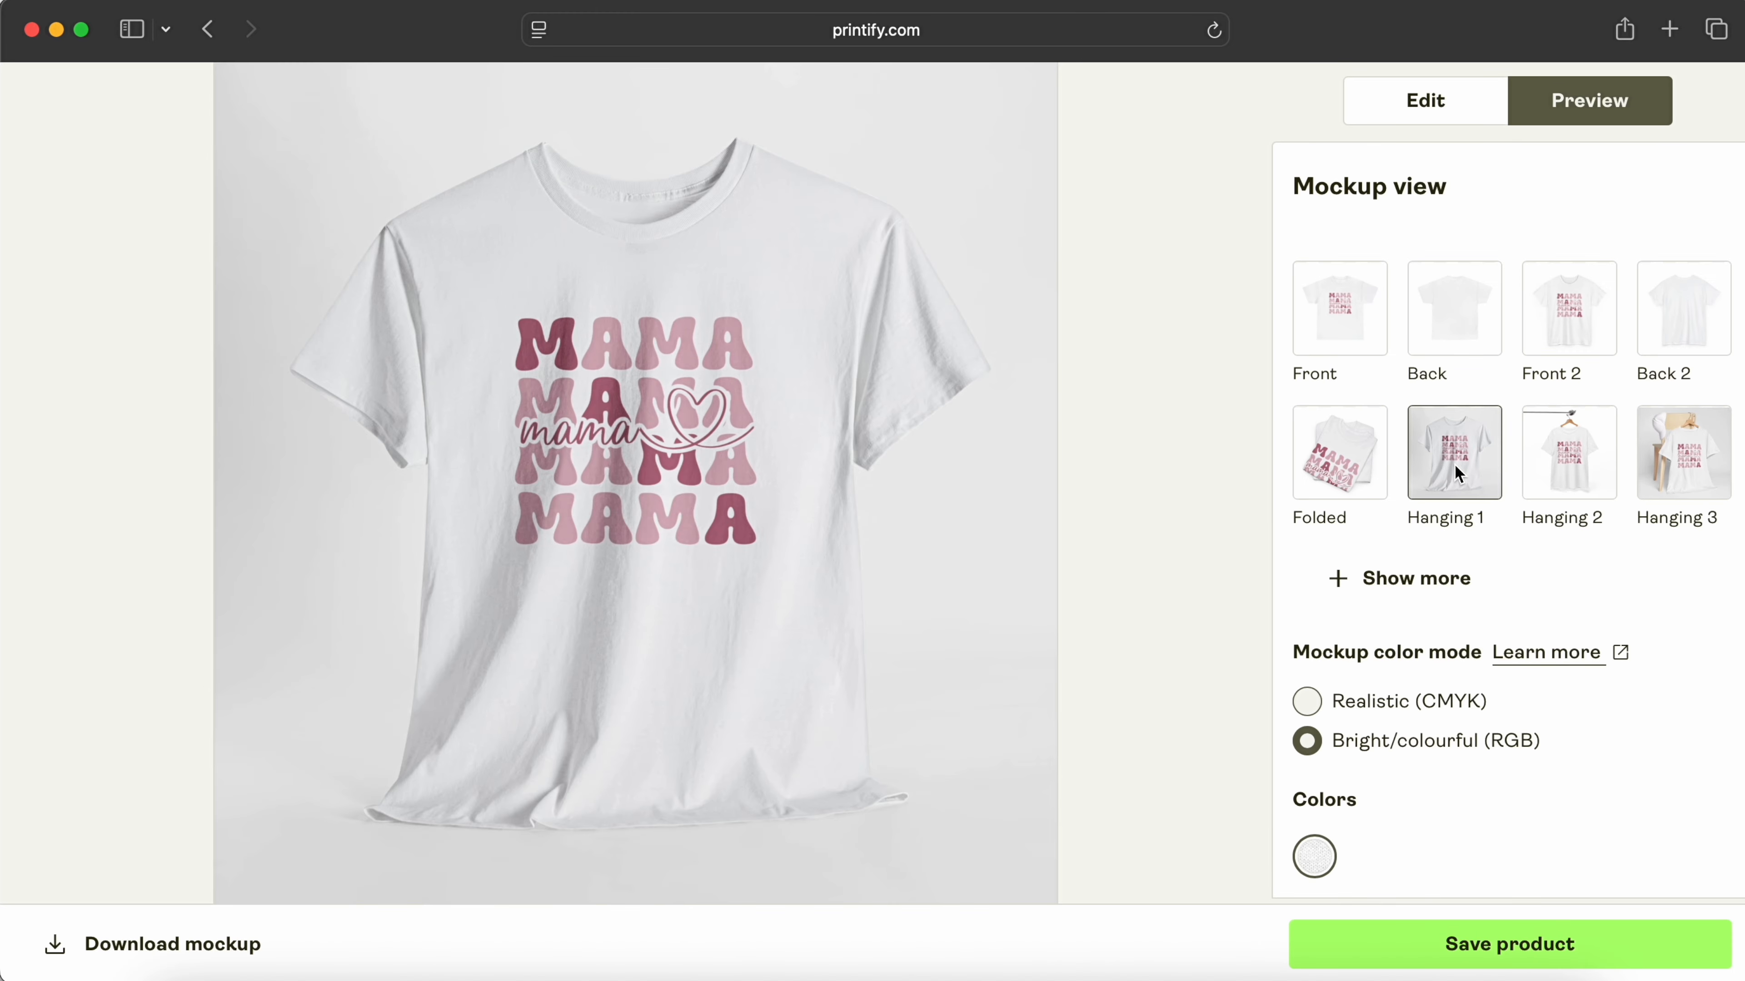
left_click(582, 451)
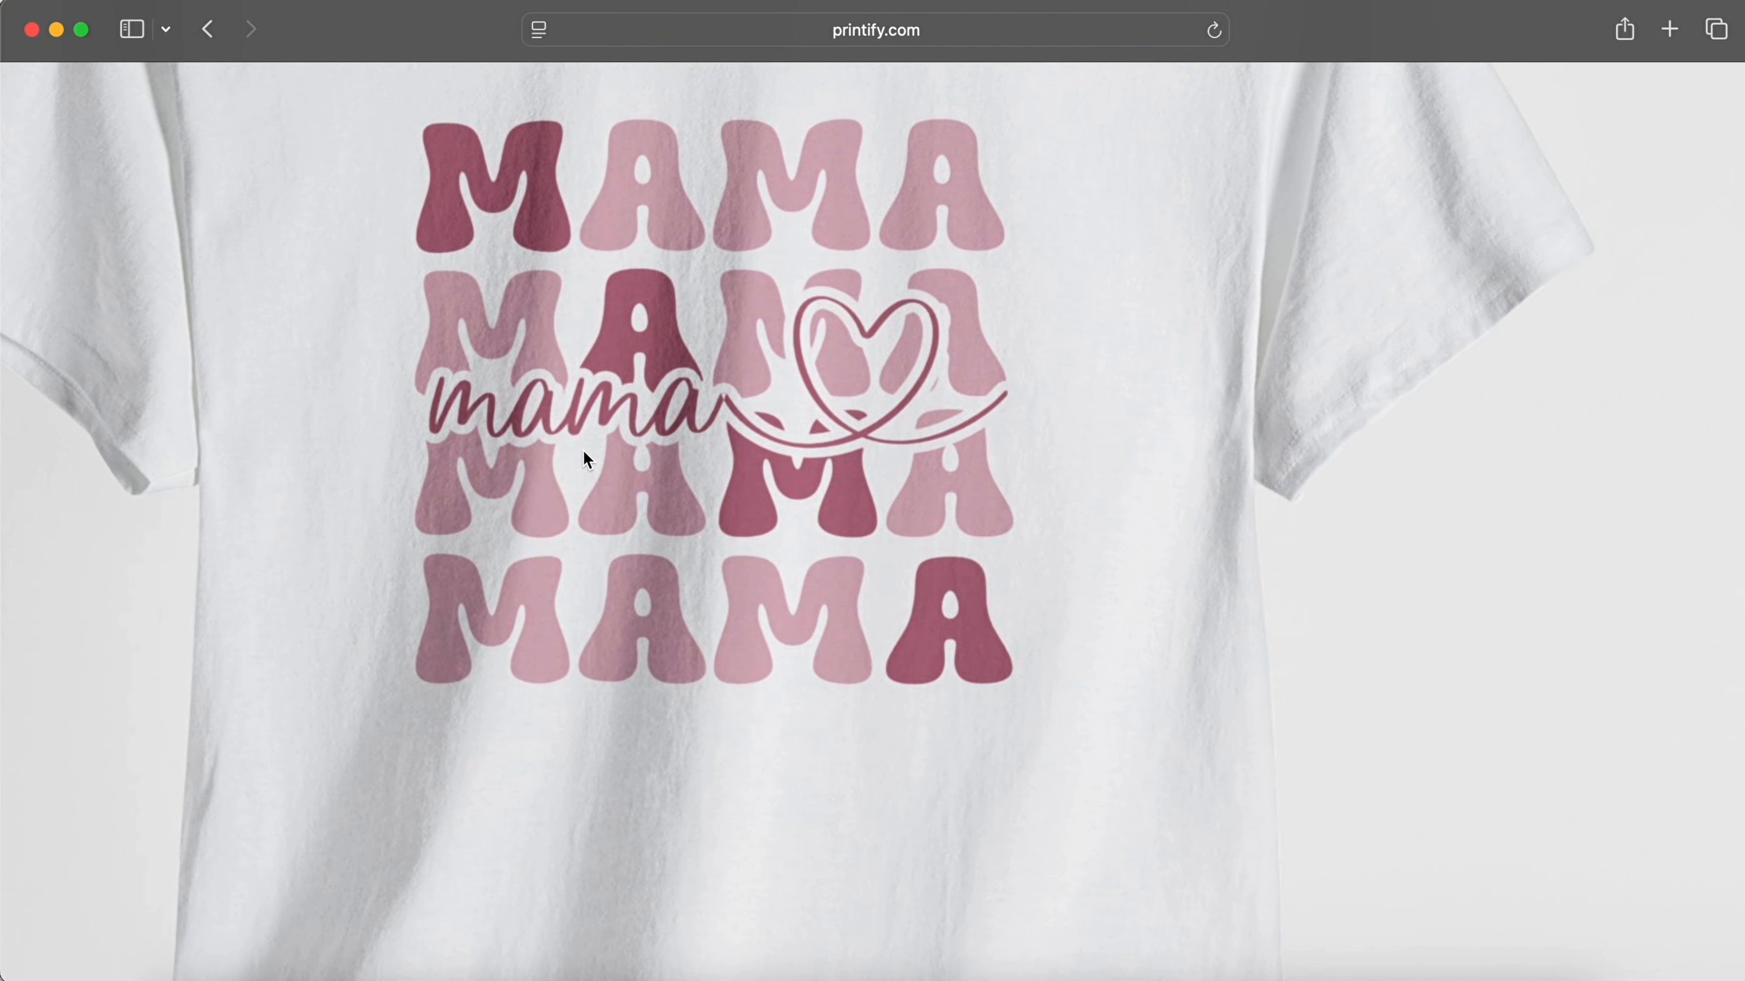
scroll(898, 552, "down", 5)
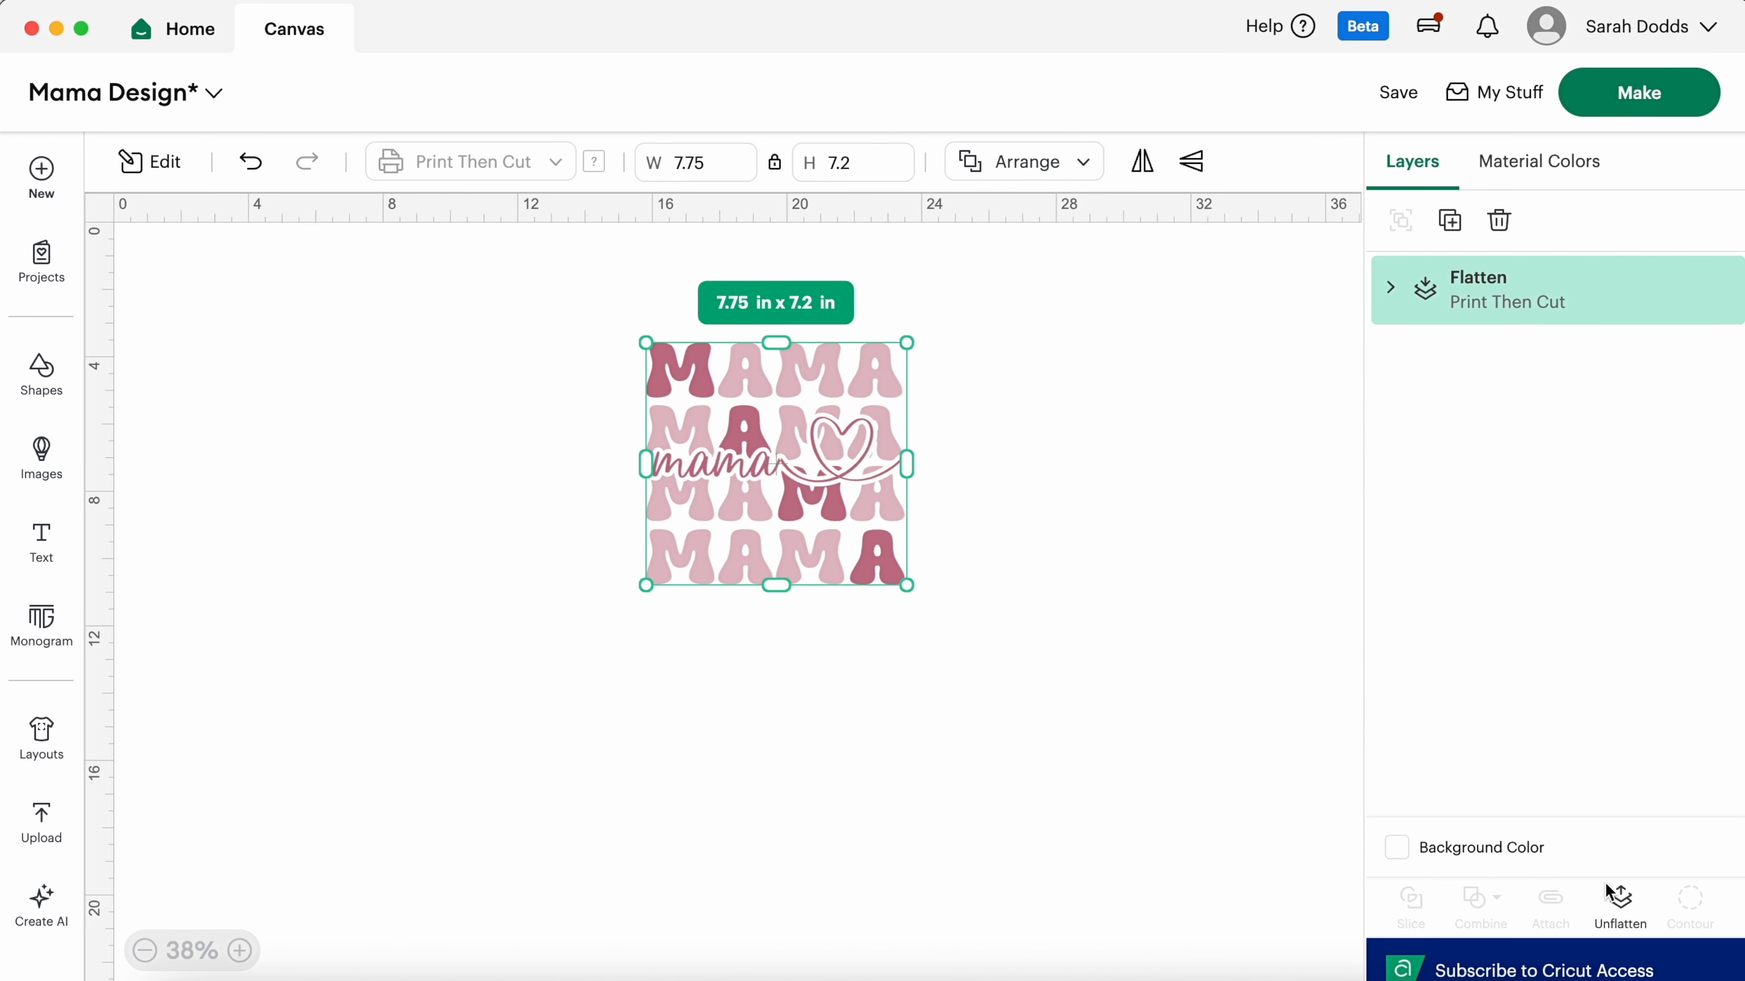
key("super+z")
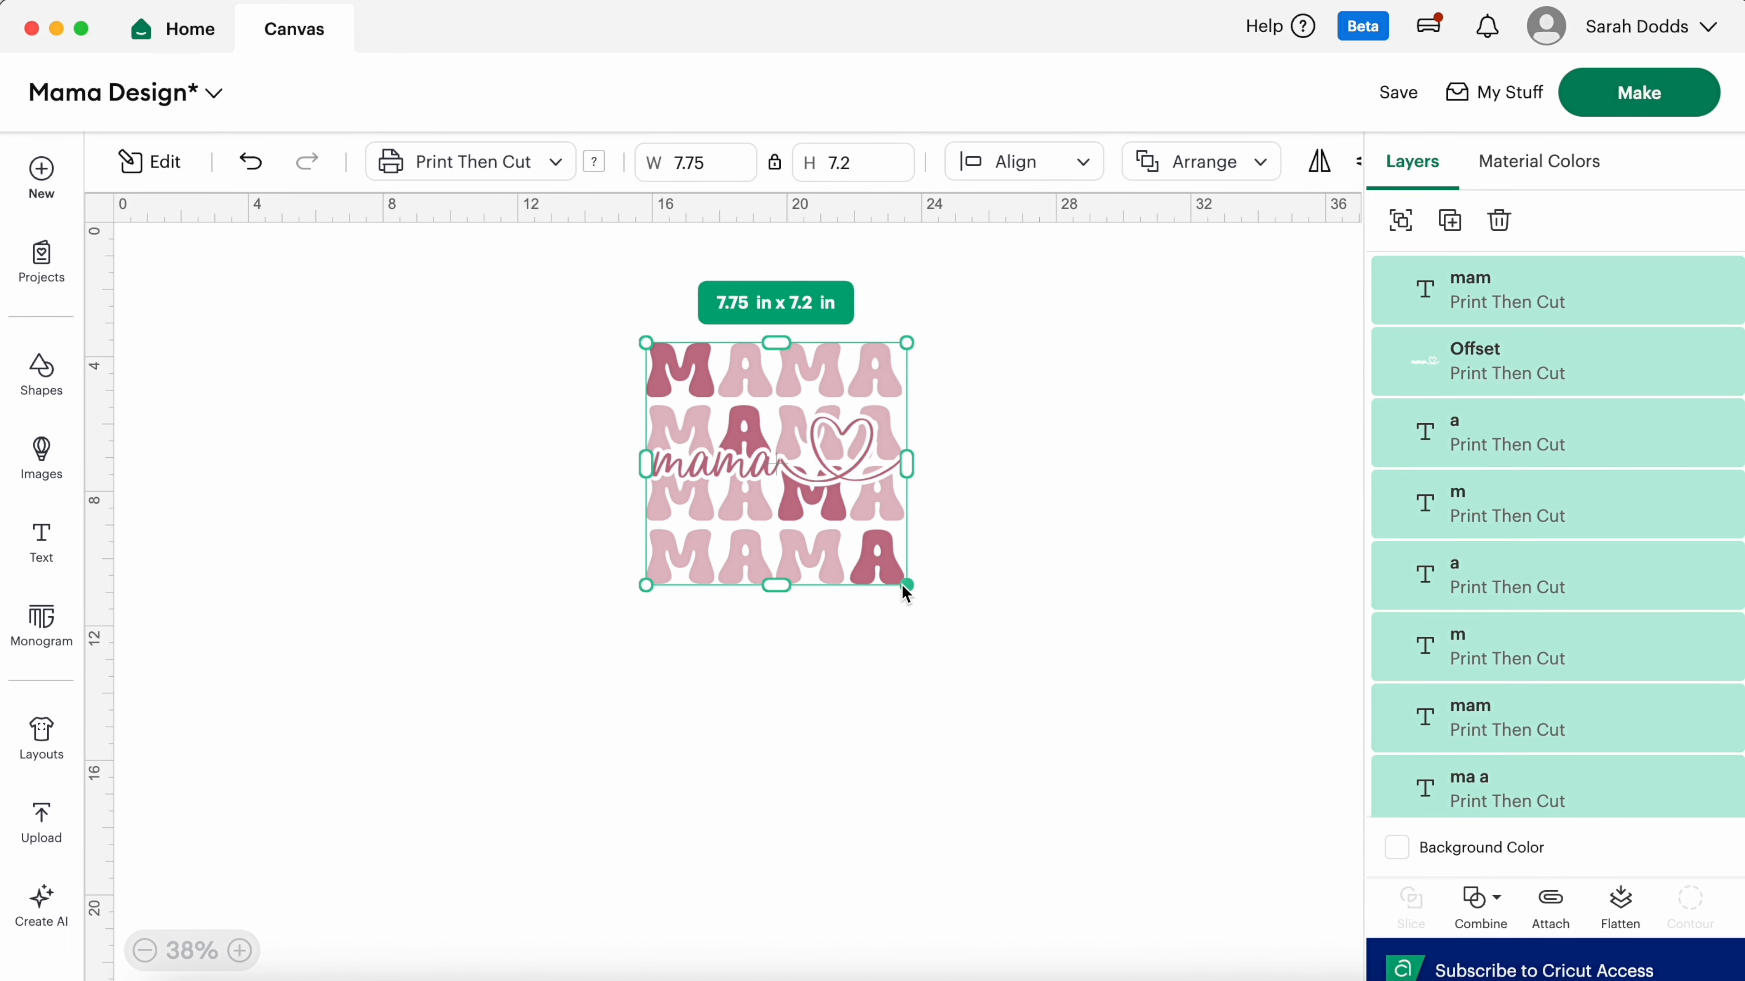
Step: Enlarge the design to about 15.8 x 14.7 in, centre it, and unite the script mama text
left_click_drag(901, 583, 1176, 835)
left_click_drag(1037, 682, 892, 637)
left_click(1191, 667)
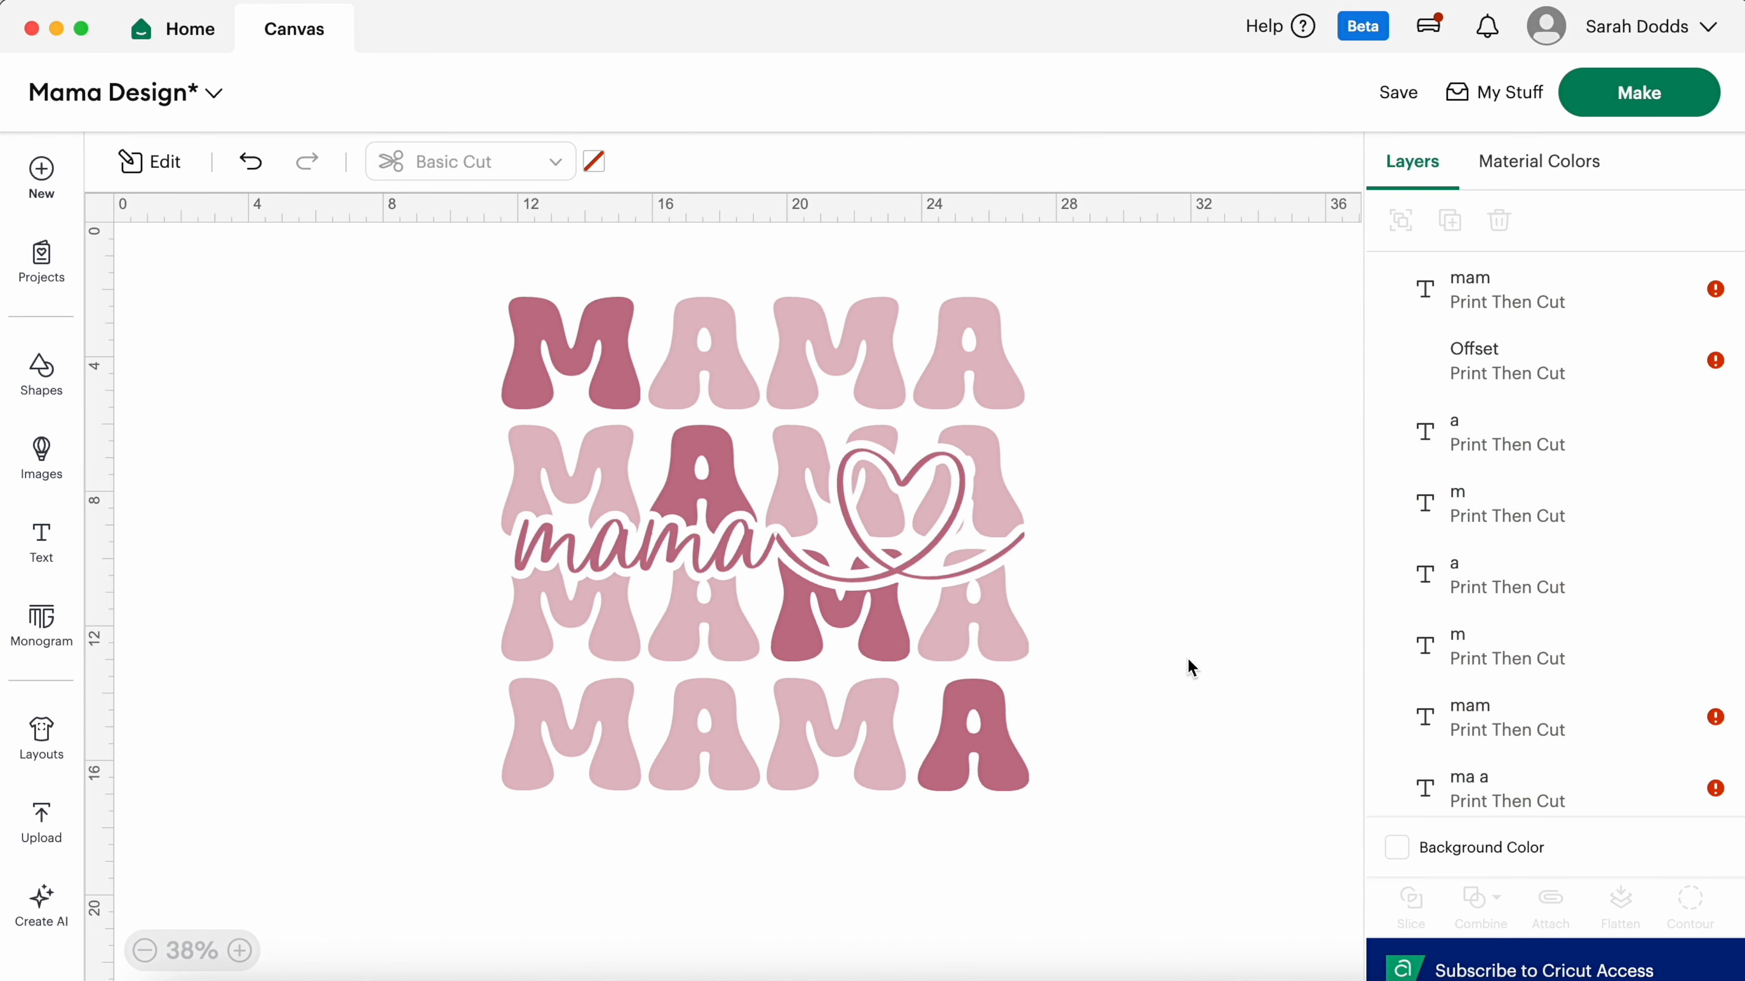
left_click(787, 547)
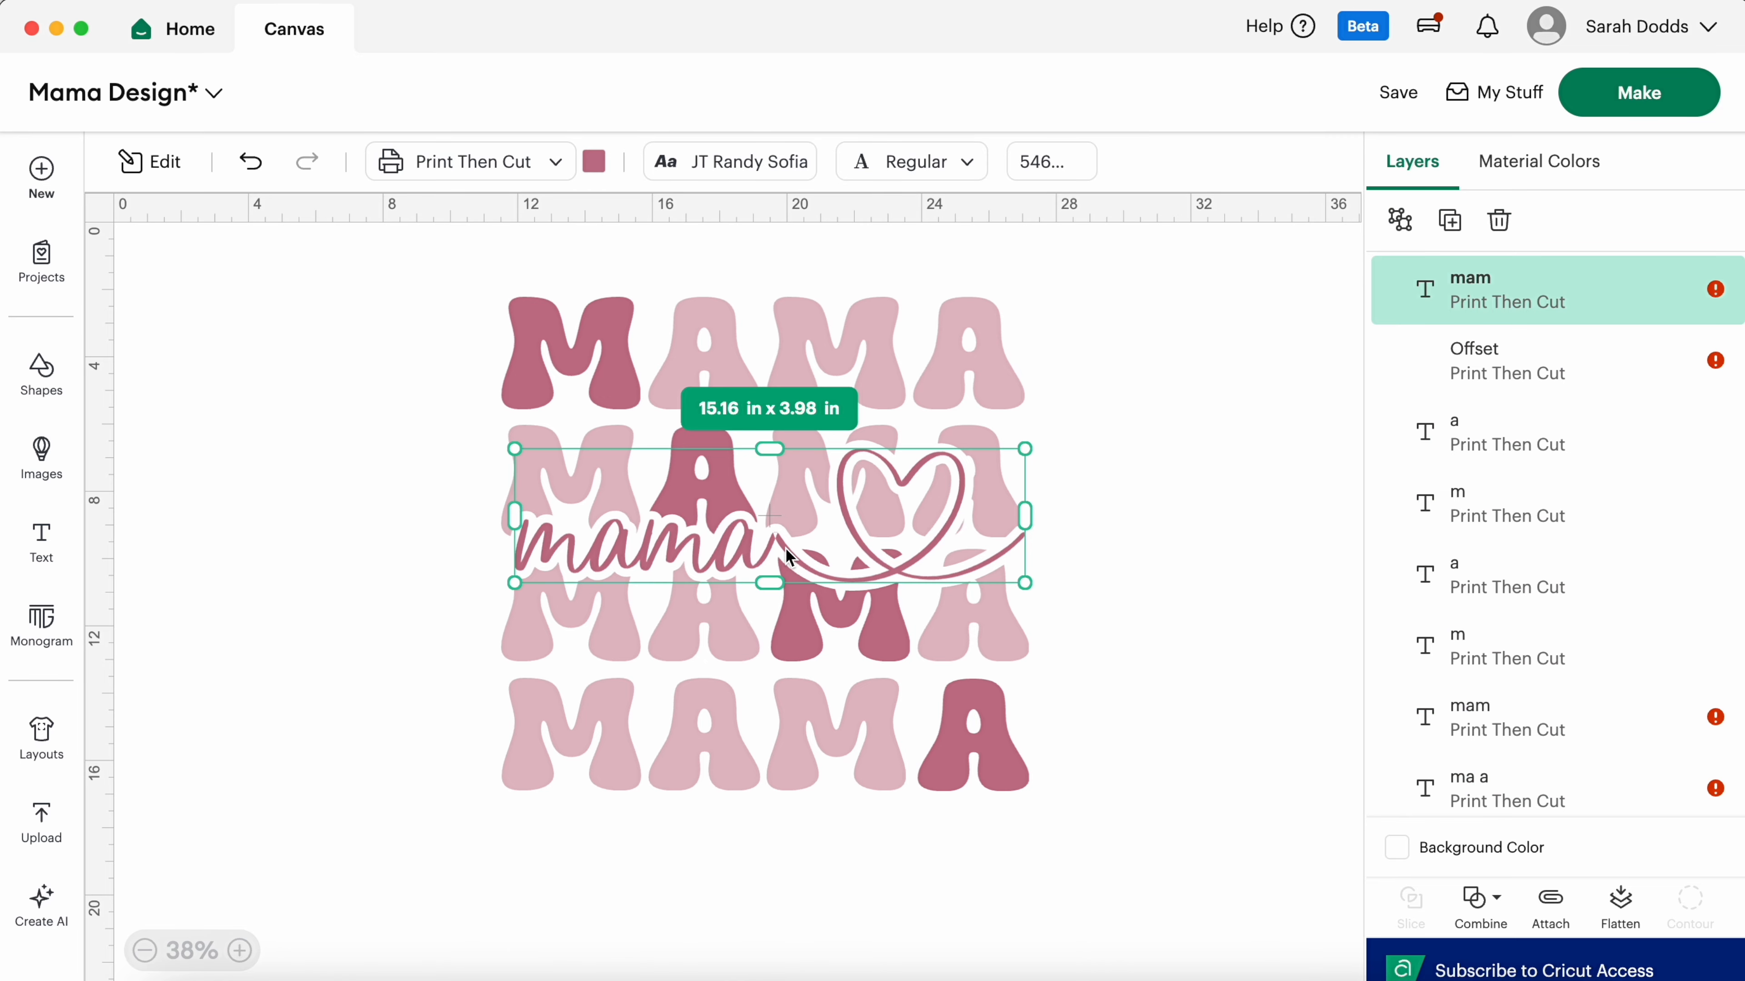
left_click(1467, 915)
left_click(1494, 713)
left_click(955, 532)
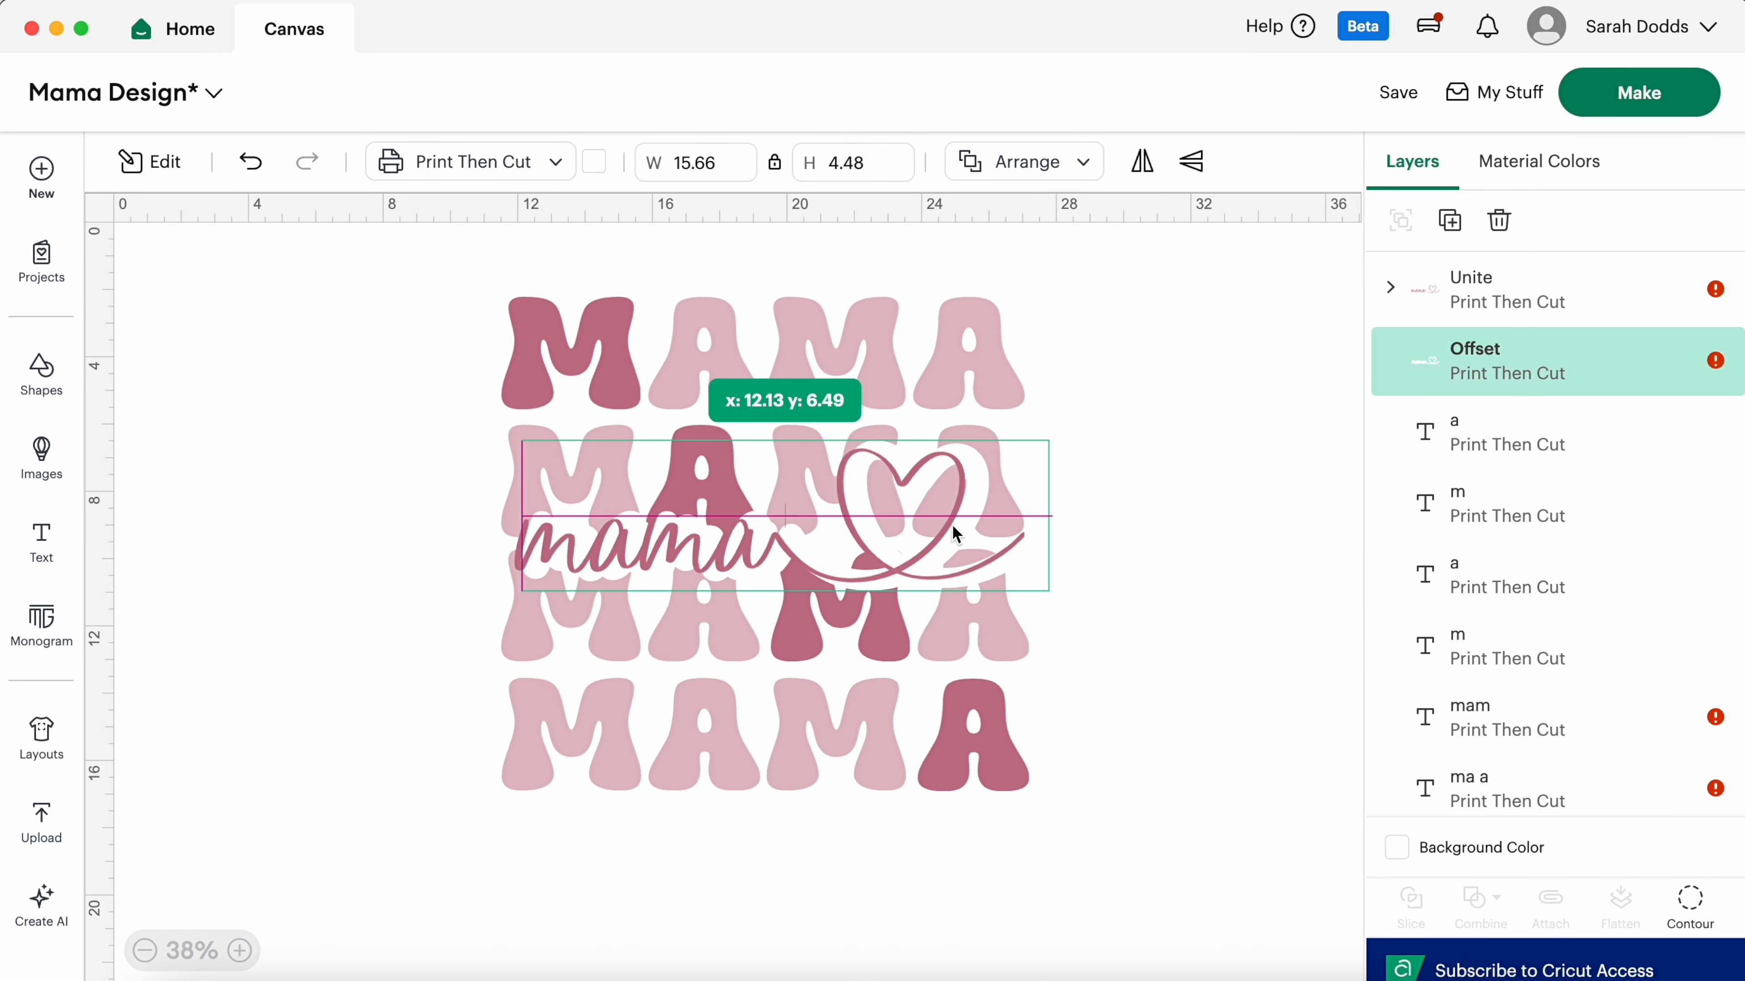
left_click(955, 533)
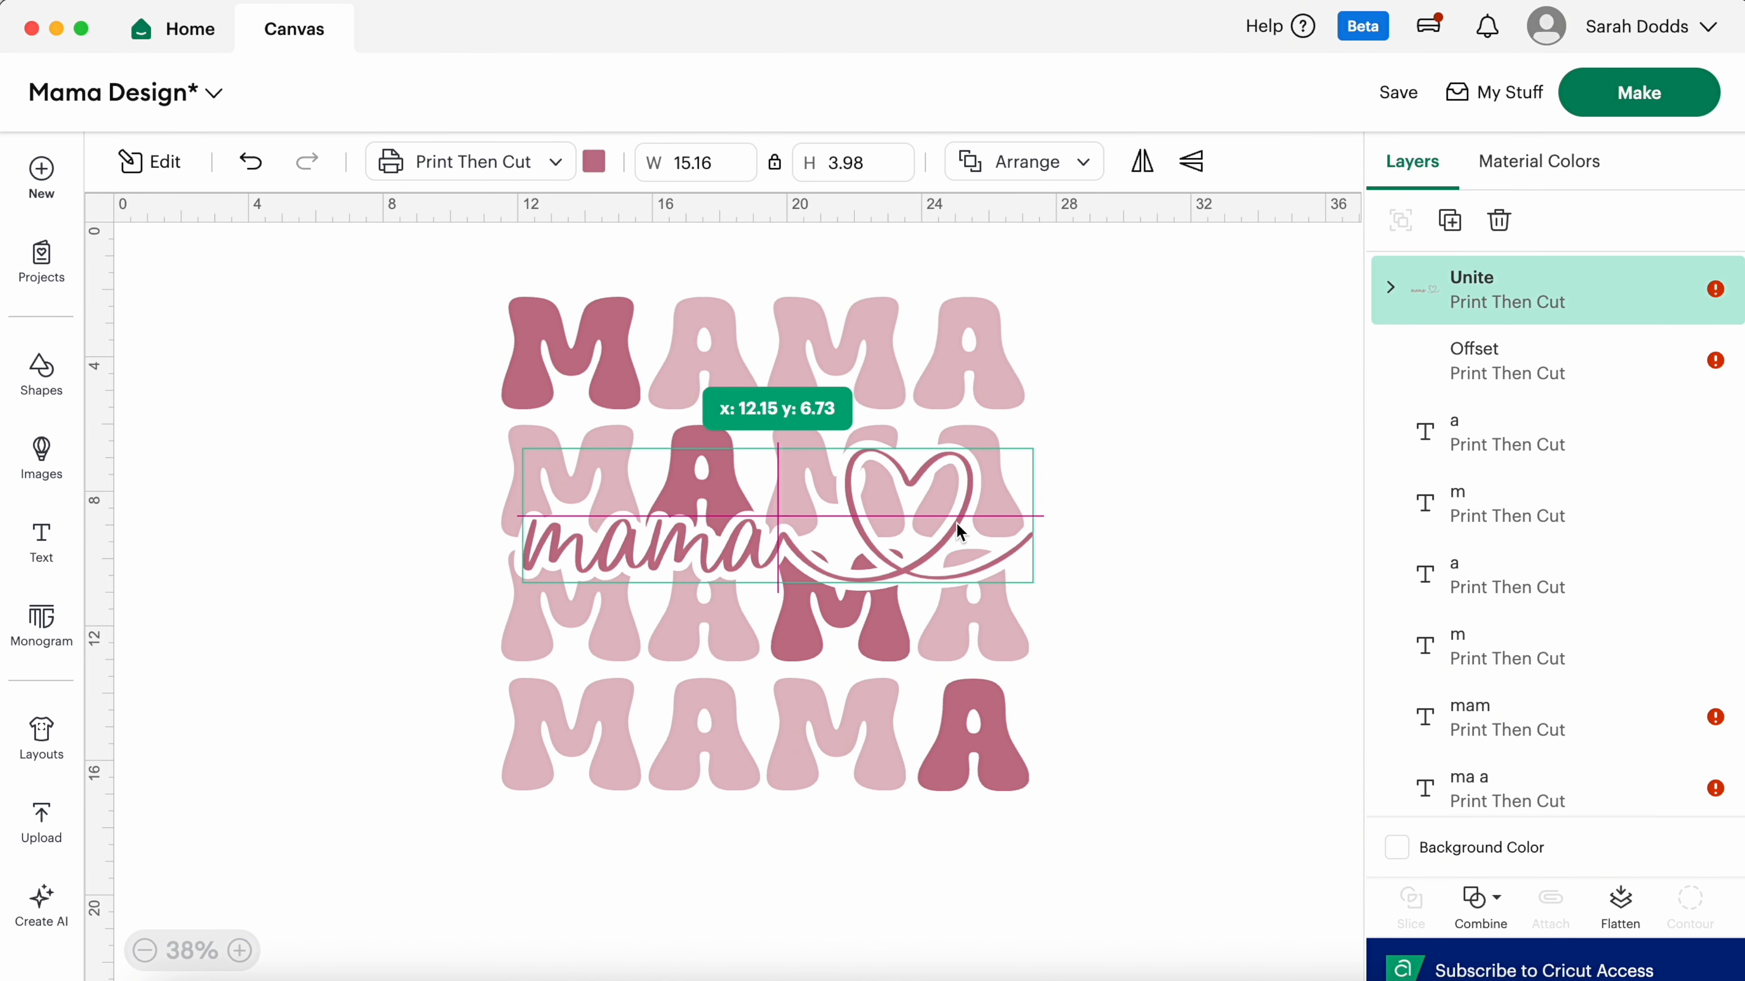
Step: Flatten all layers, screenshot the design, and set the canvas background to light blue
key("super+a")
left_click(1623, 904)
key("super+shift+4")
left_click_drag(425, 255, 1085, 852)
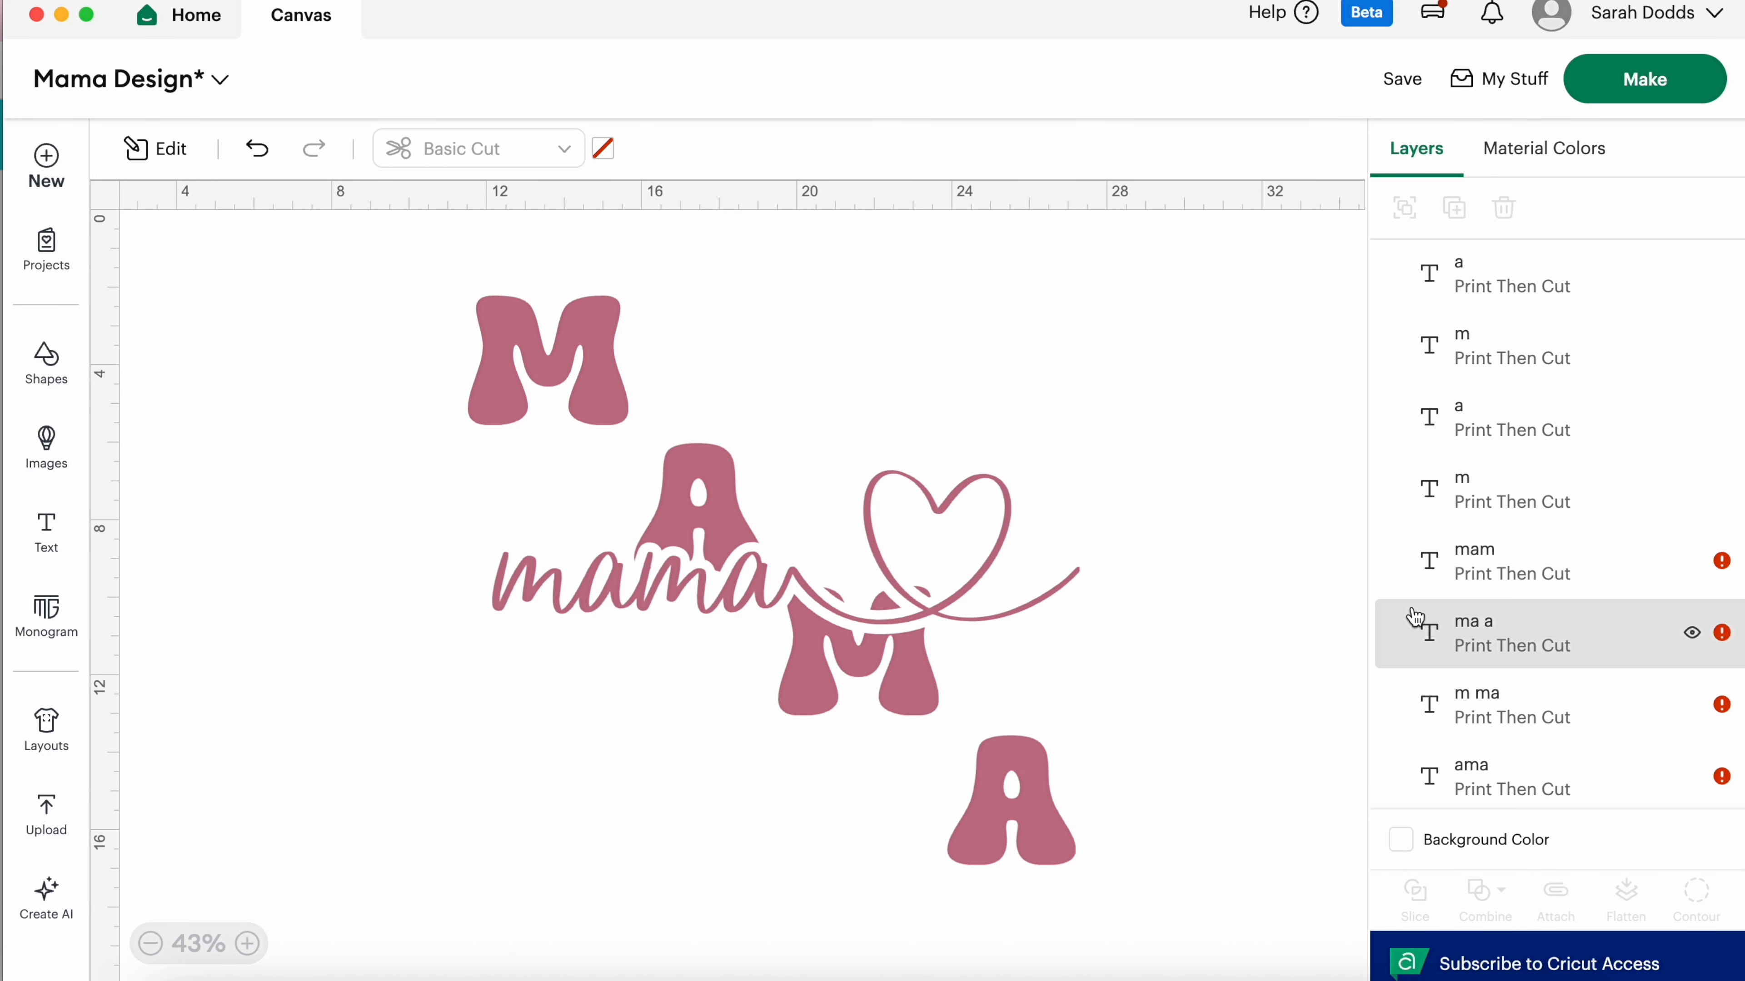
left_click(1401, 840)
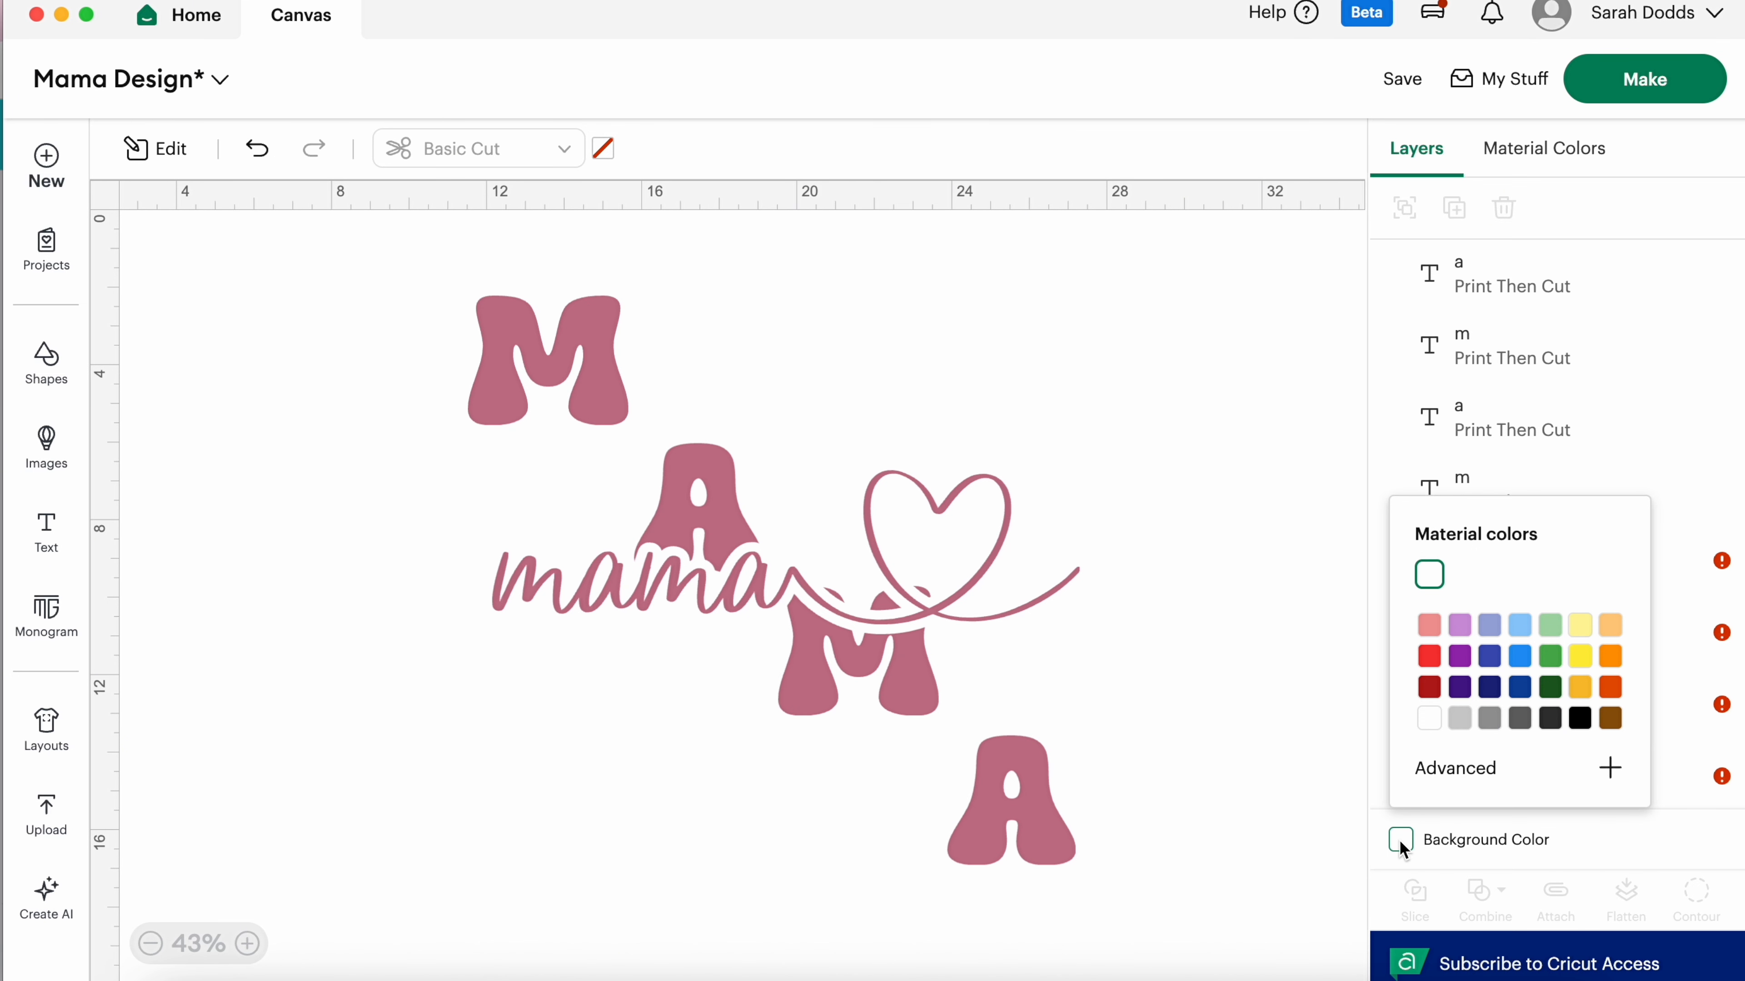
left_click(1514, 627)
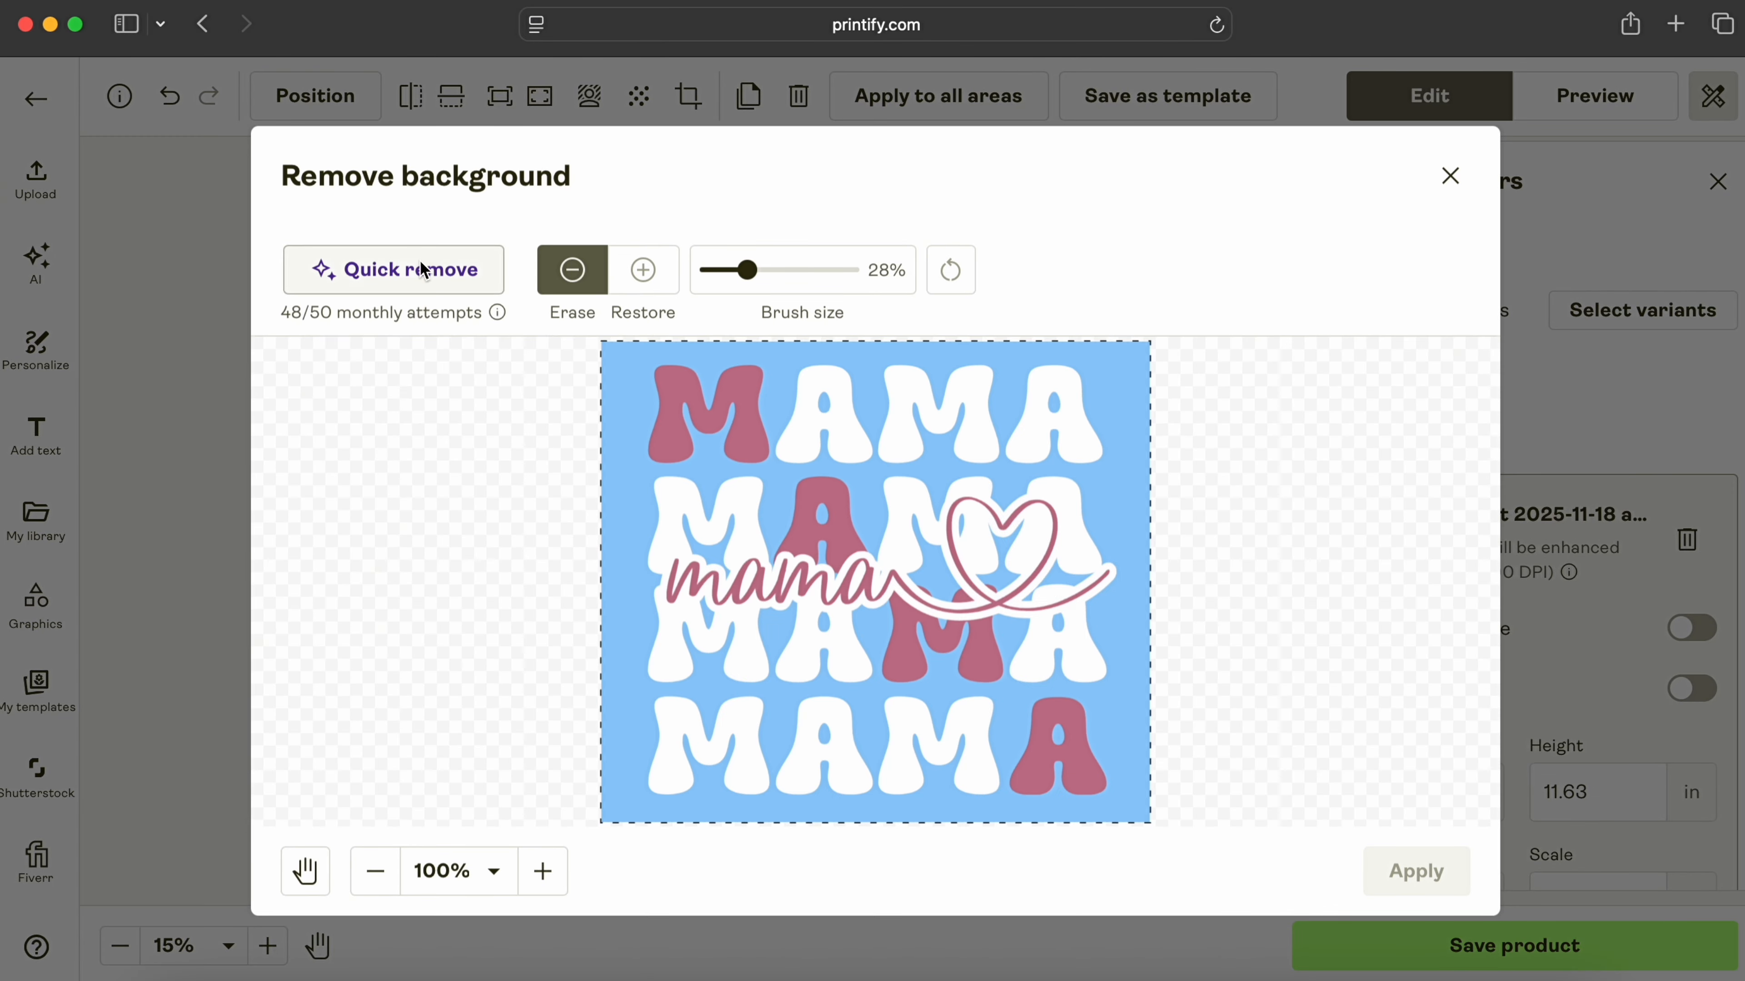
Step: Strip the blue background from the MAMA design, then enlarge and centre it on the tee front
left_click(418, 270)
left_click(1423, 872)
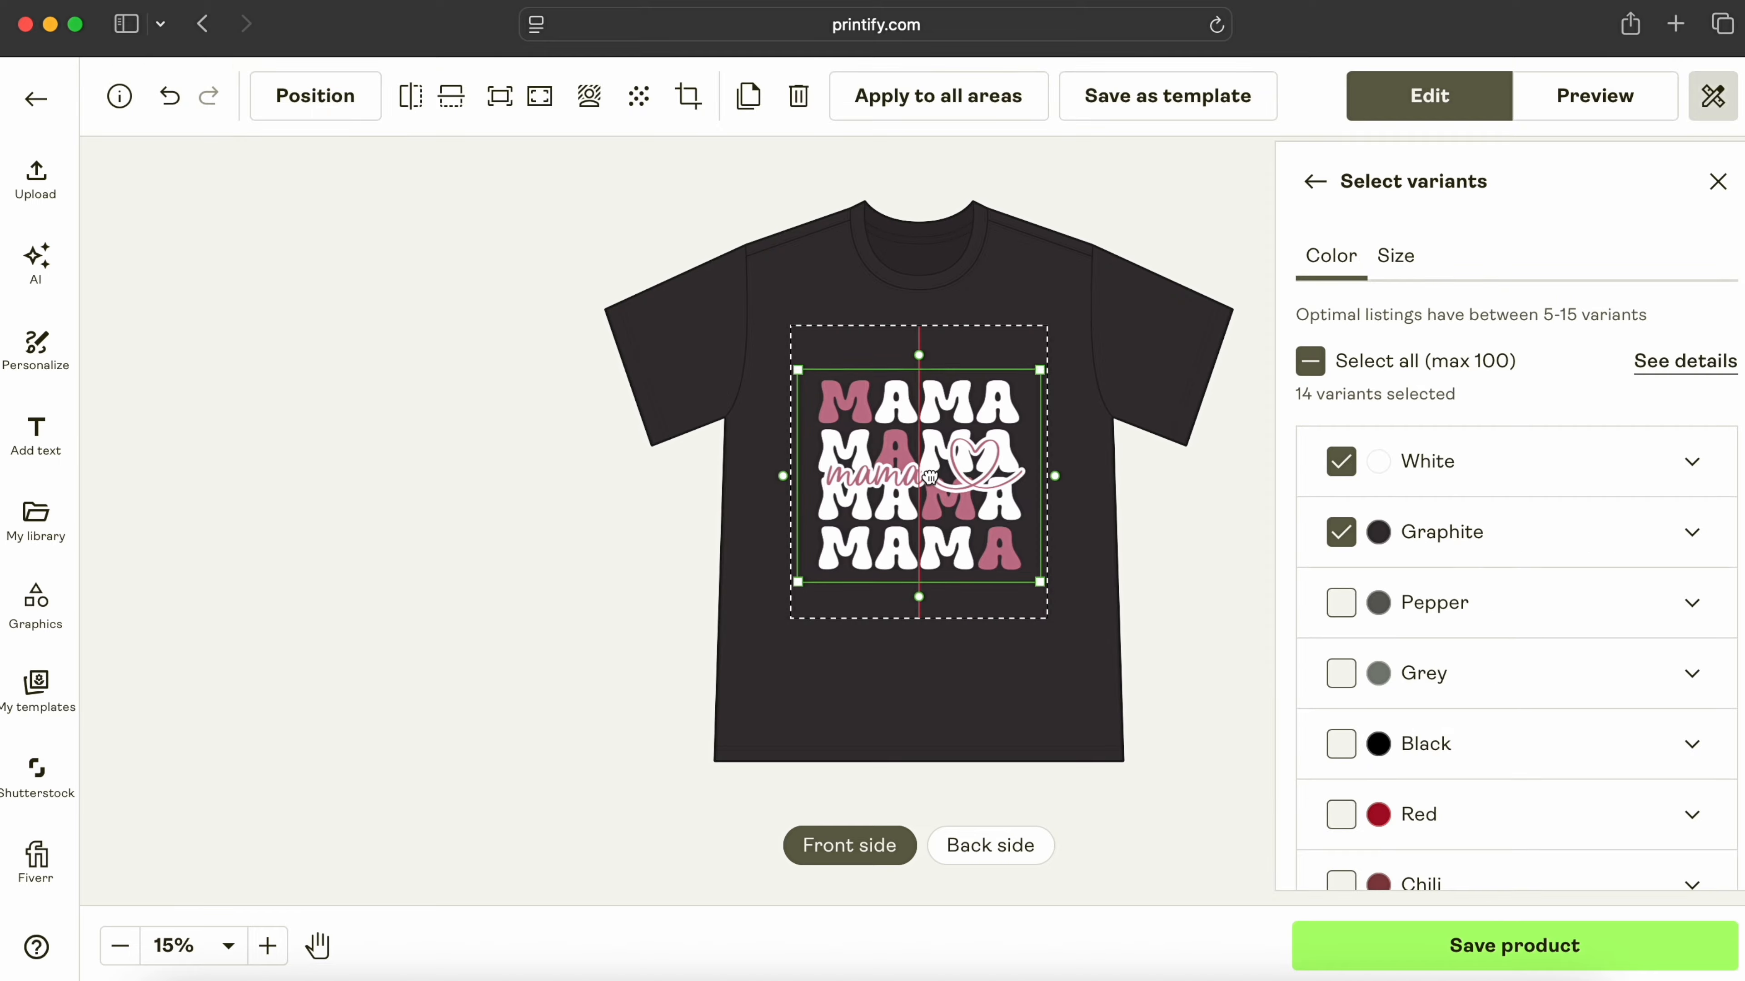
left_click_drag(927, 476, 928, 465)
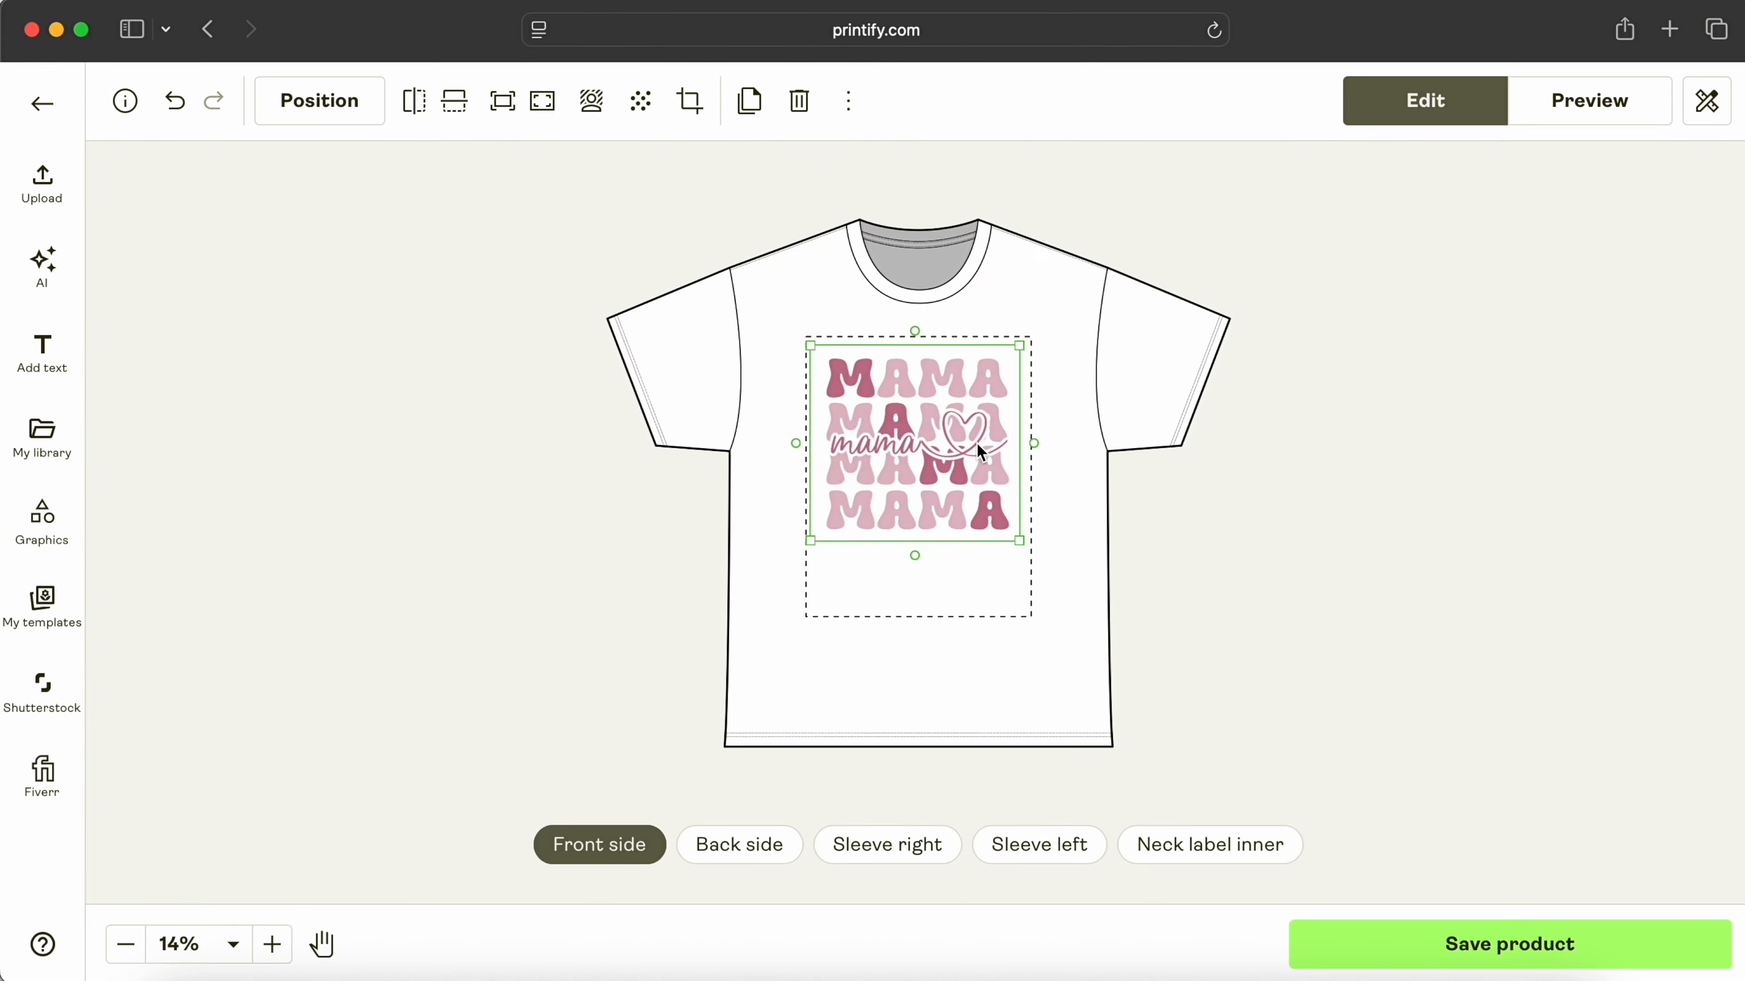
key("BackSpace")
key("super+z")
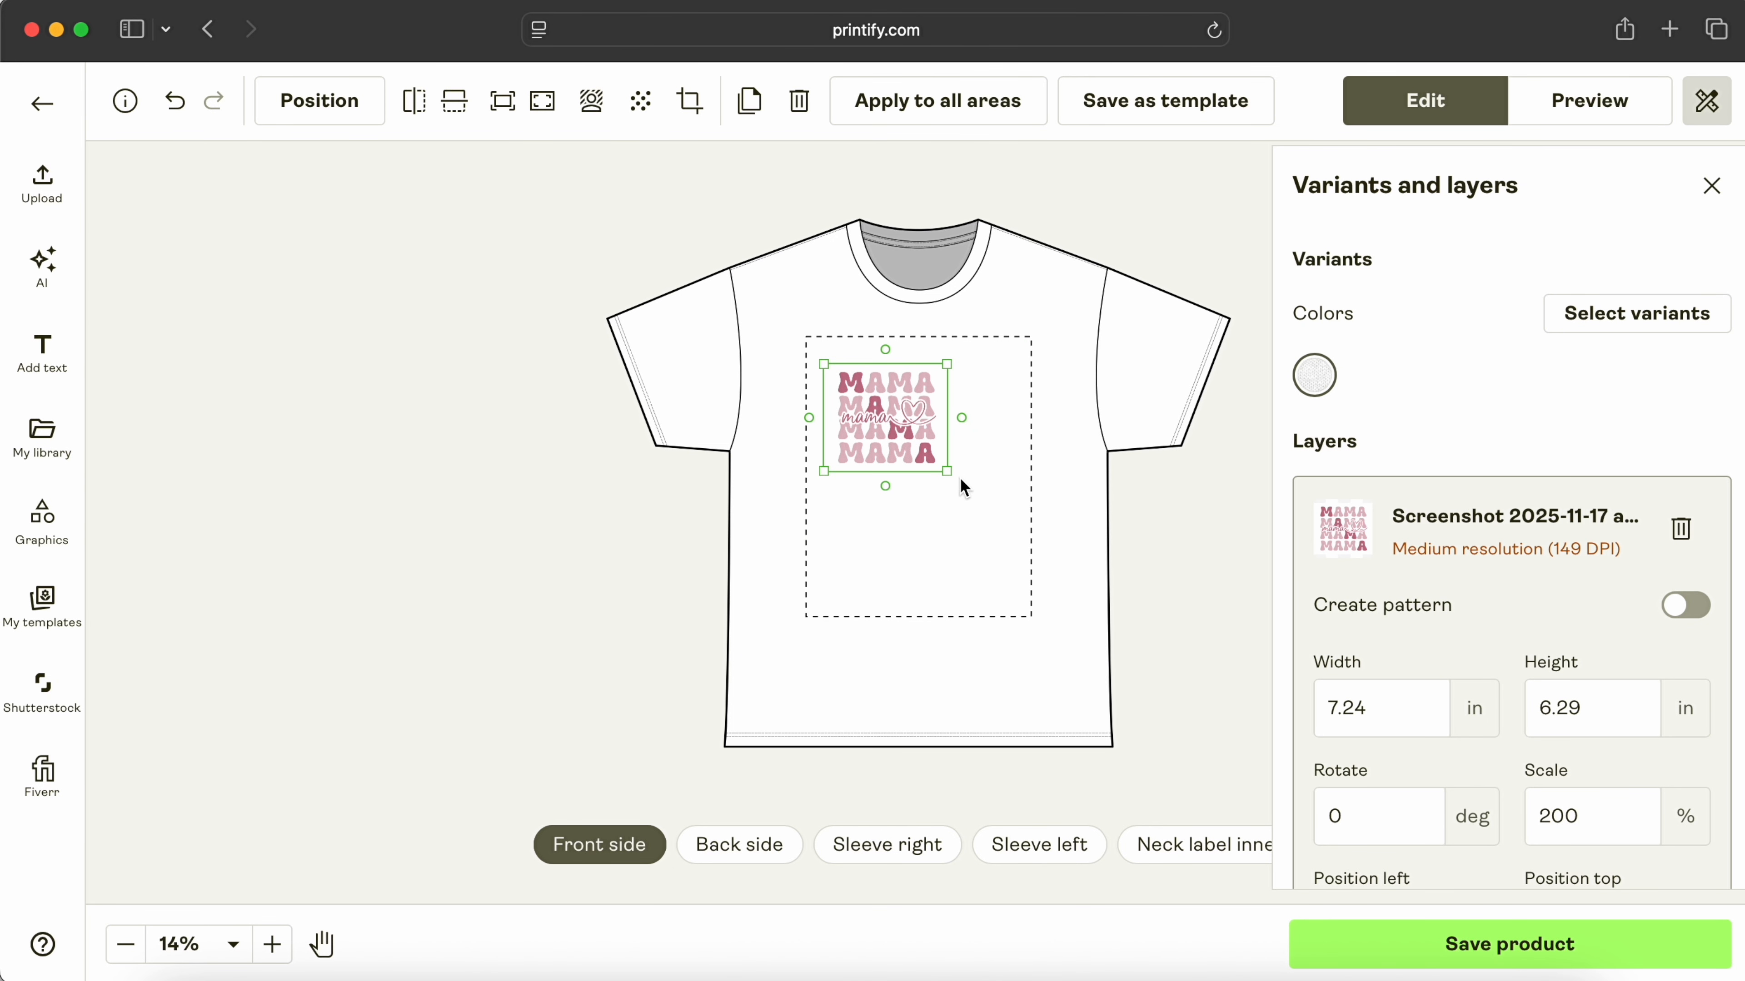
left_click_drag(960, 477, 985, 485)
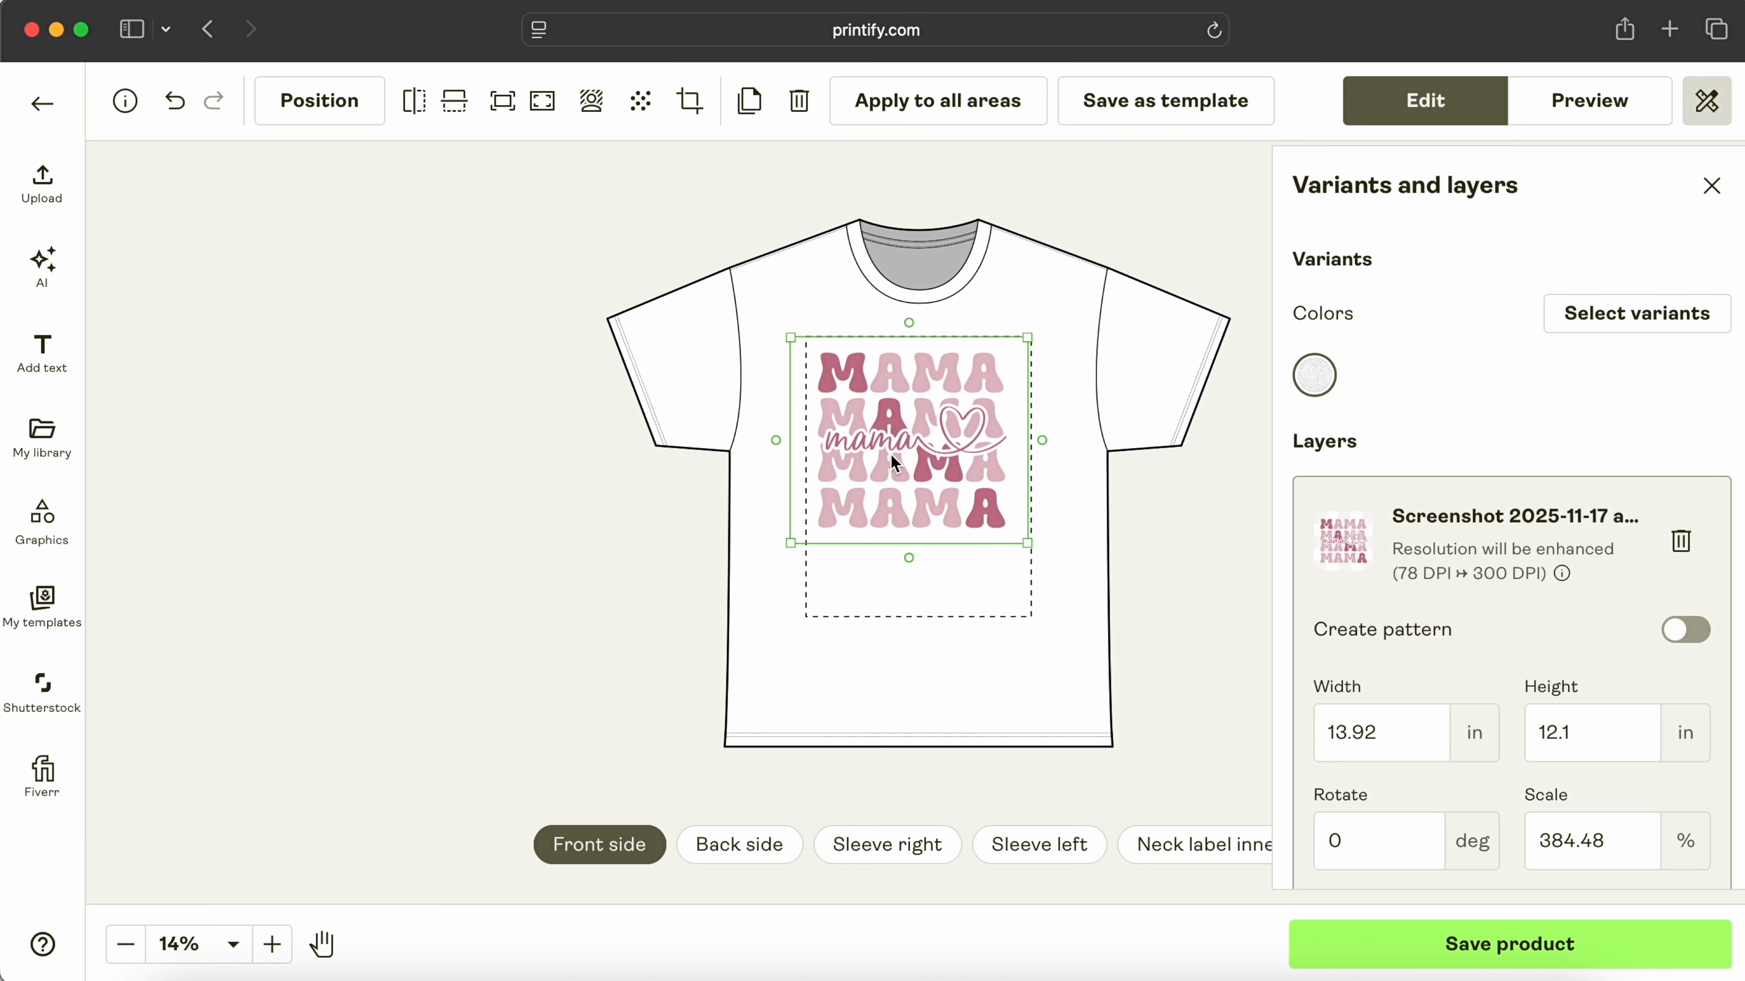
left_click_drag(890, 453, 901, 457)
left_click(1124, 521)
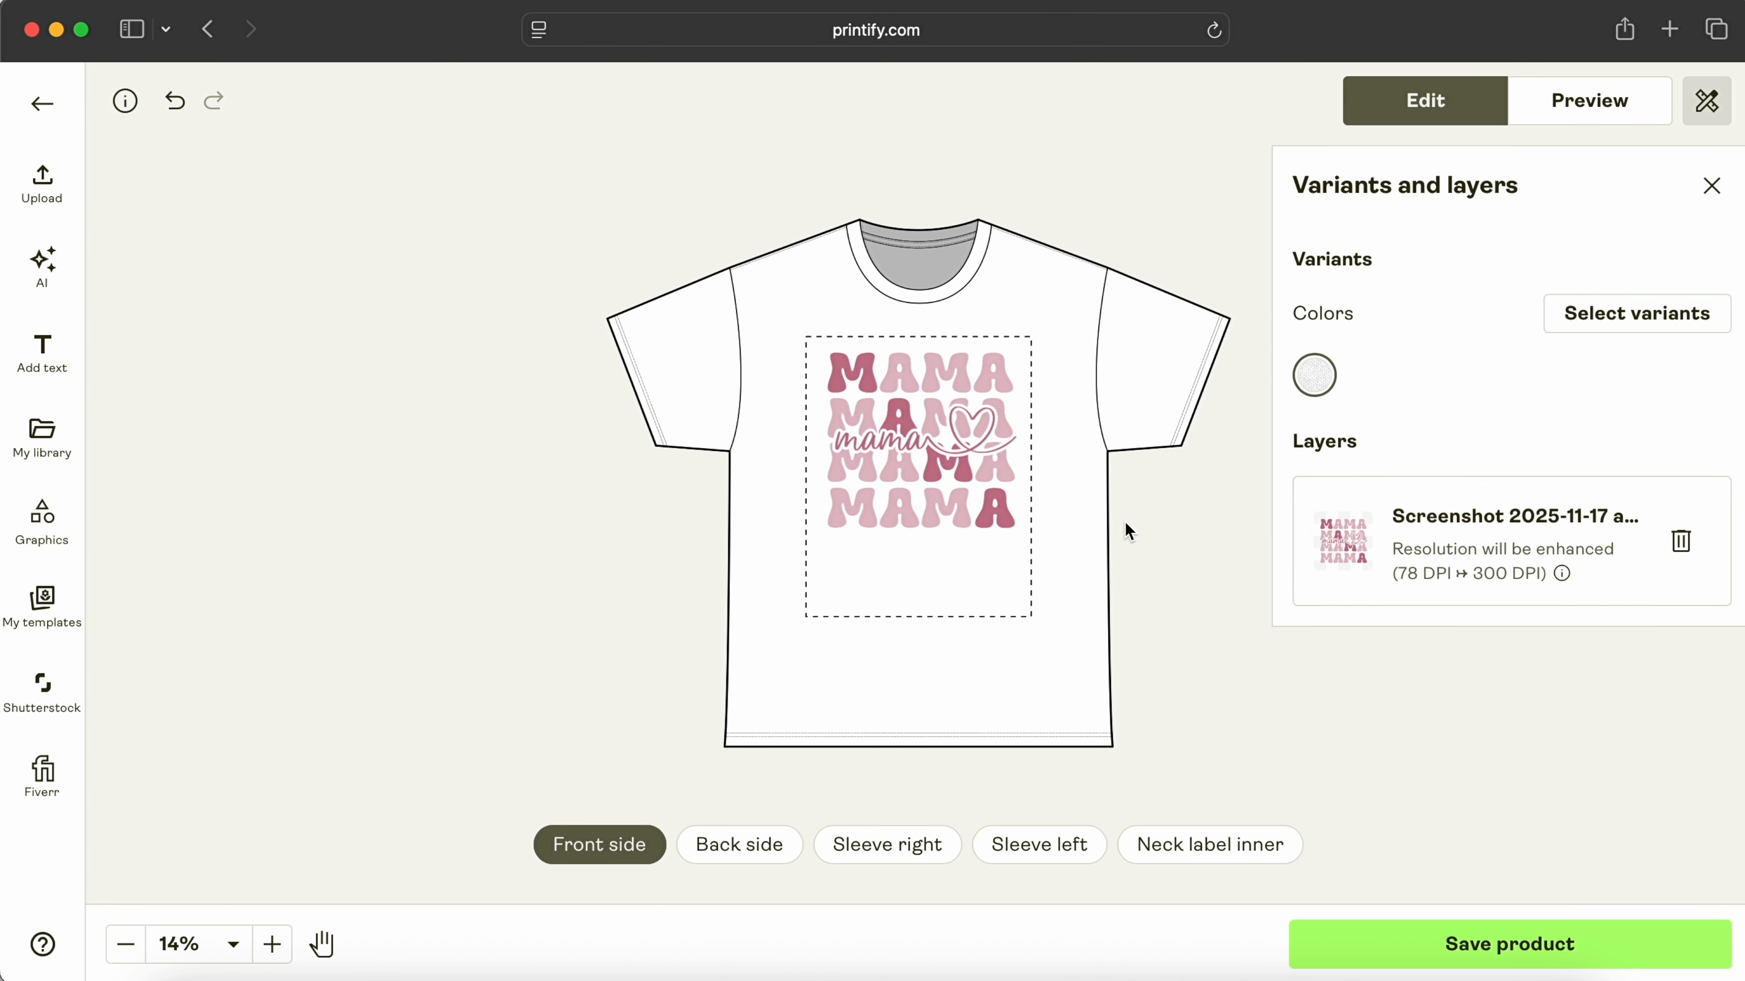
Step: Add Heather Navy and Blackberry as shirt colours, checking the Person 2 mockup
left_click(1337, 451)
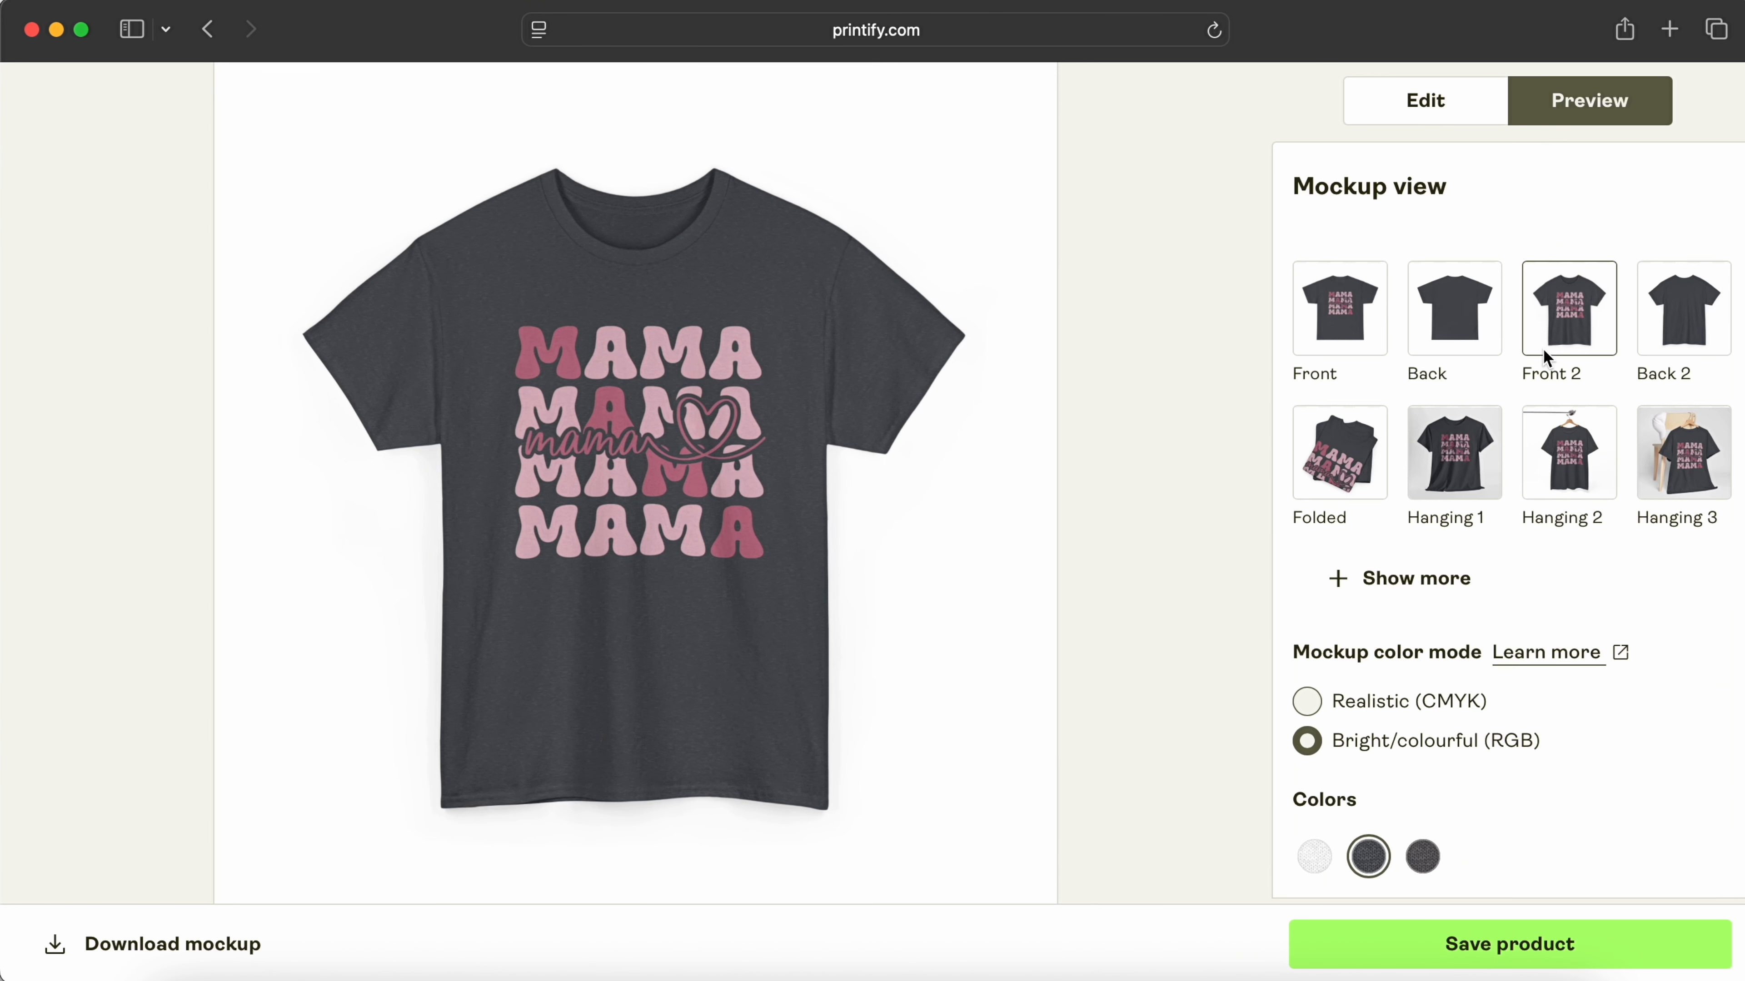
left_click(1674, 552)
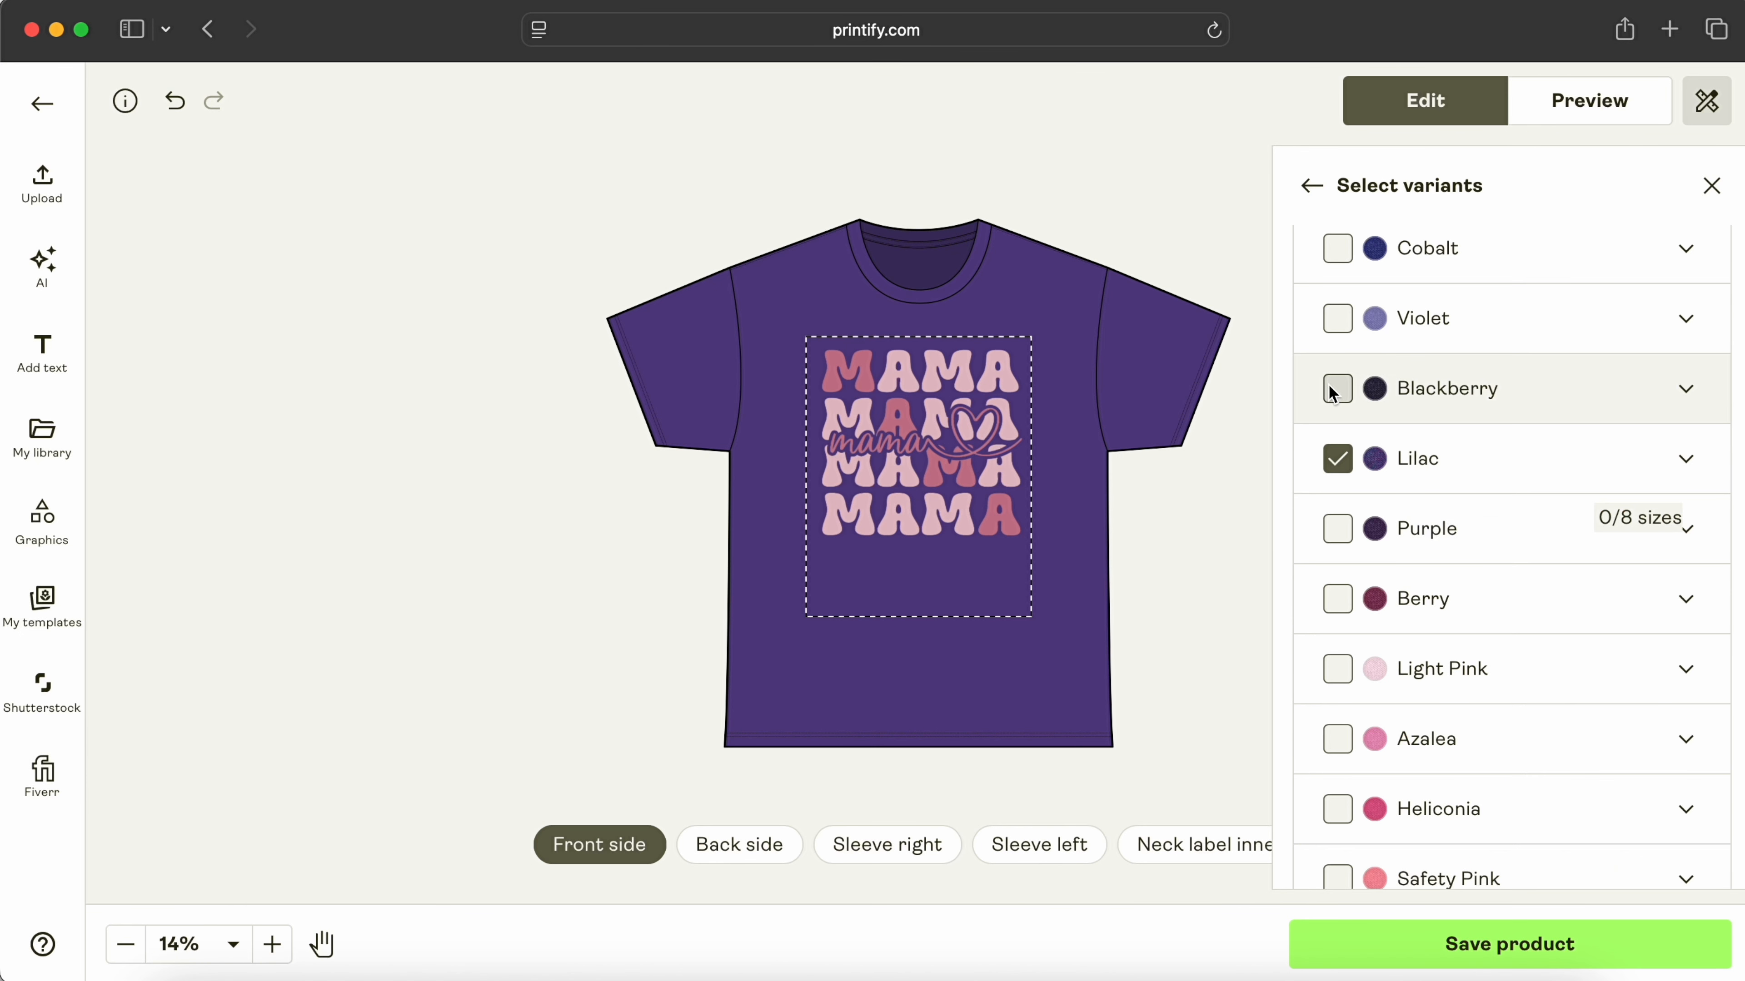
left_click(1337, 389)
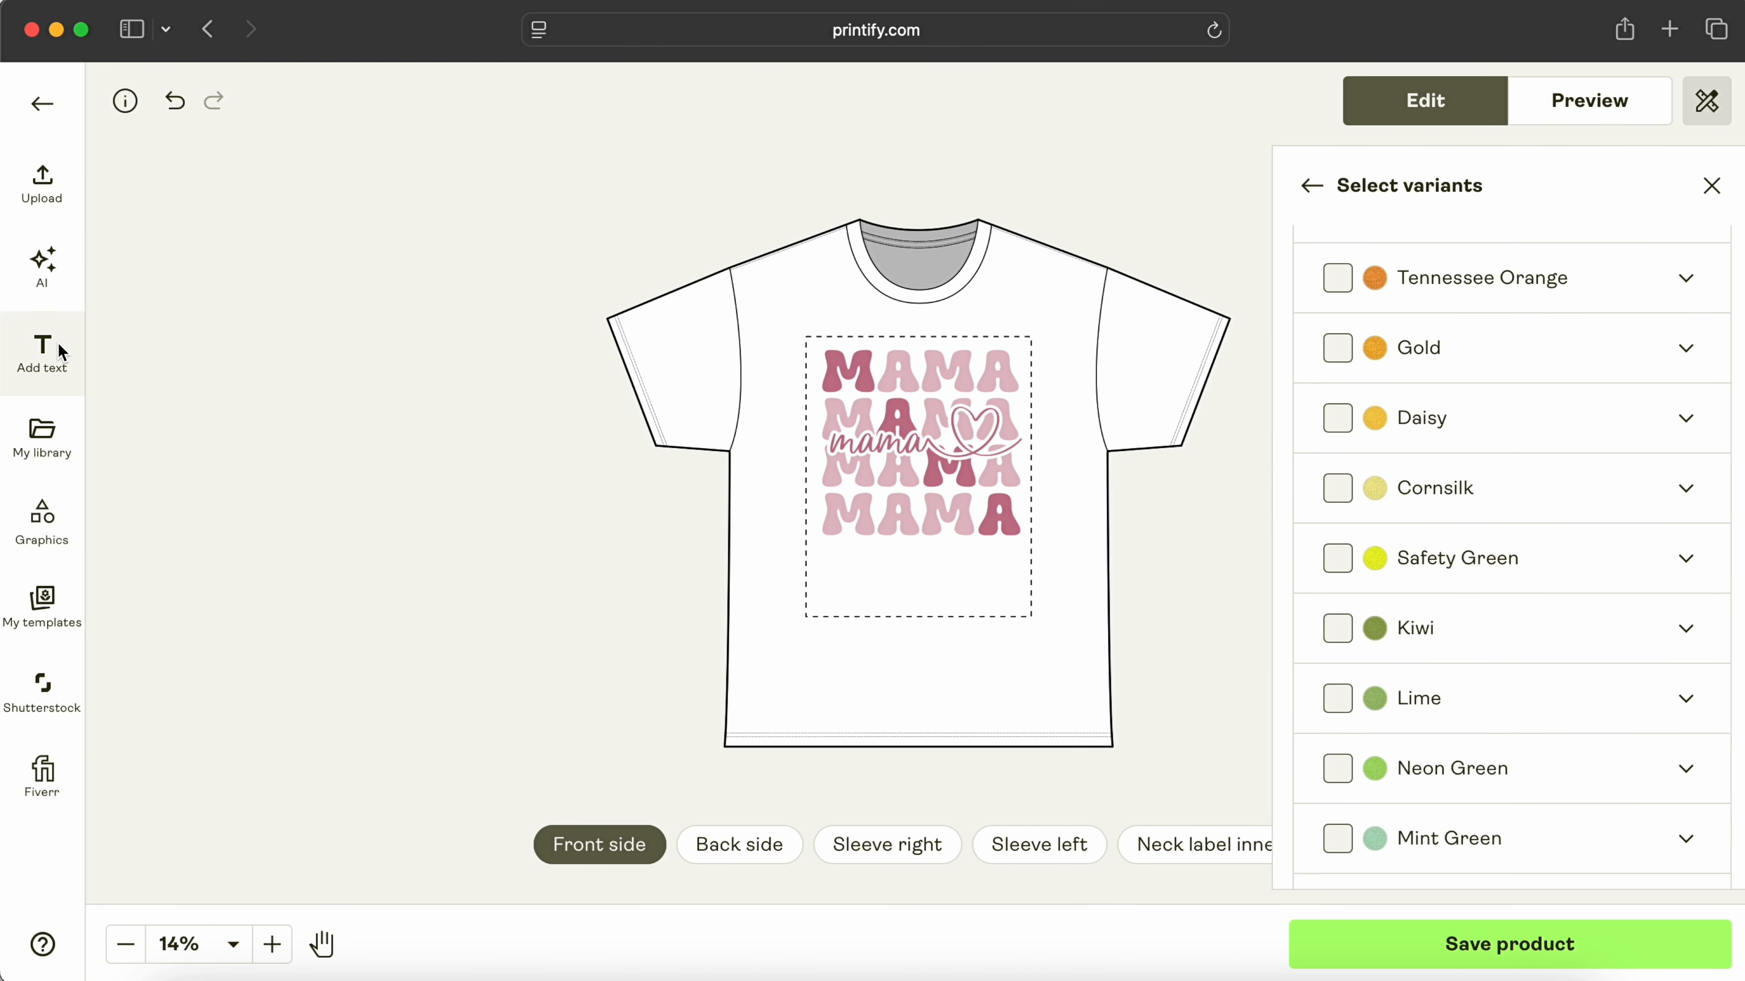
left_click(41, 351)
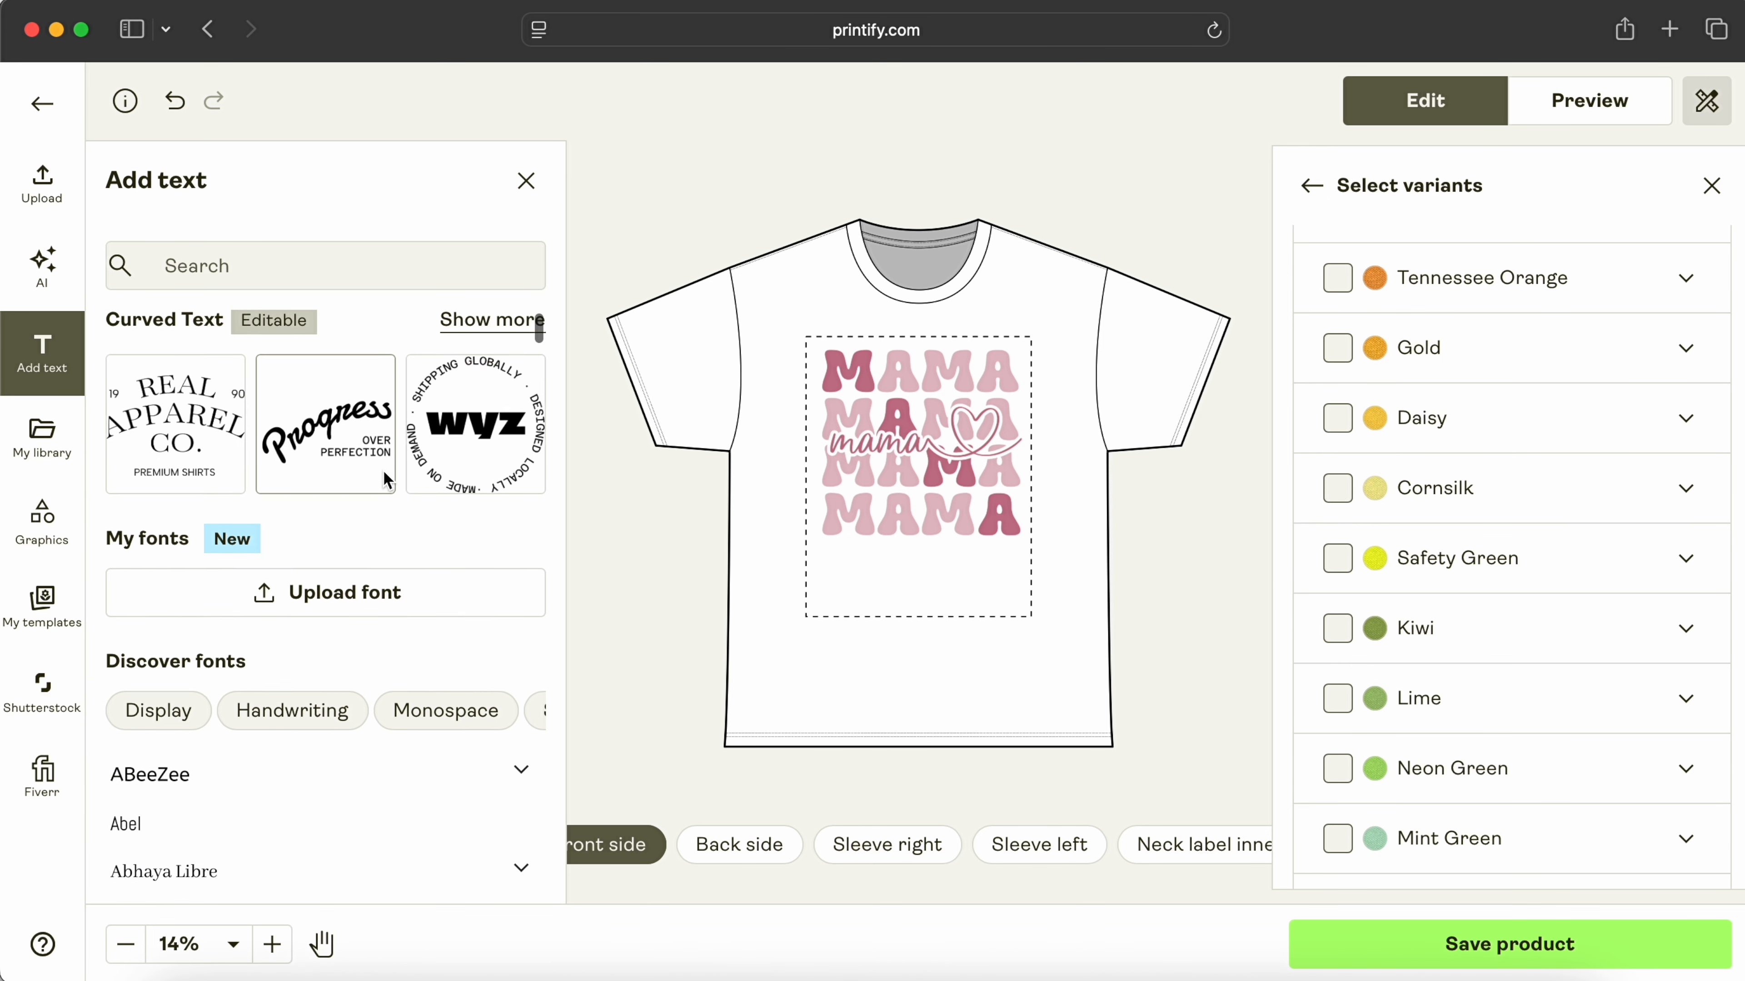
scroll(385, 478, "down", 10)
scroll(384, 479, "down", 10)
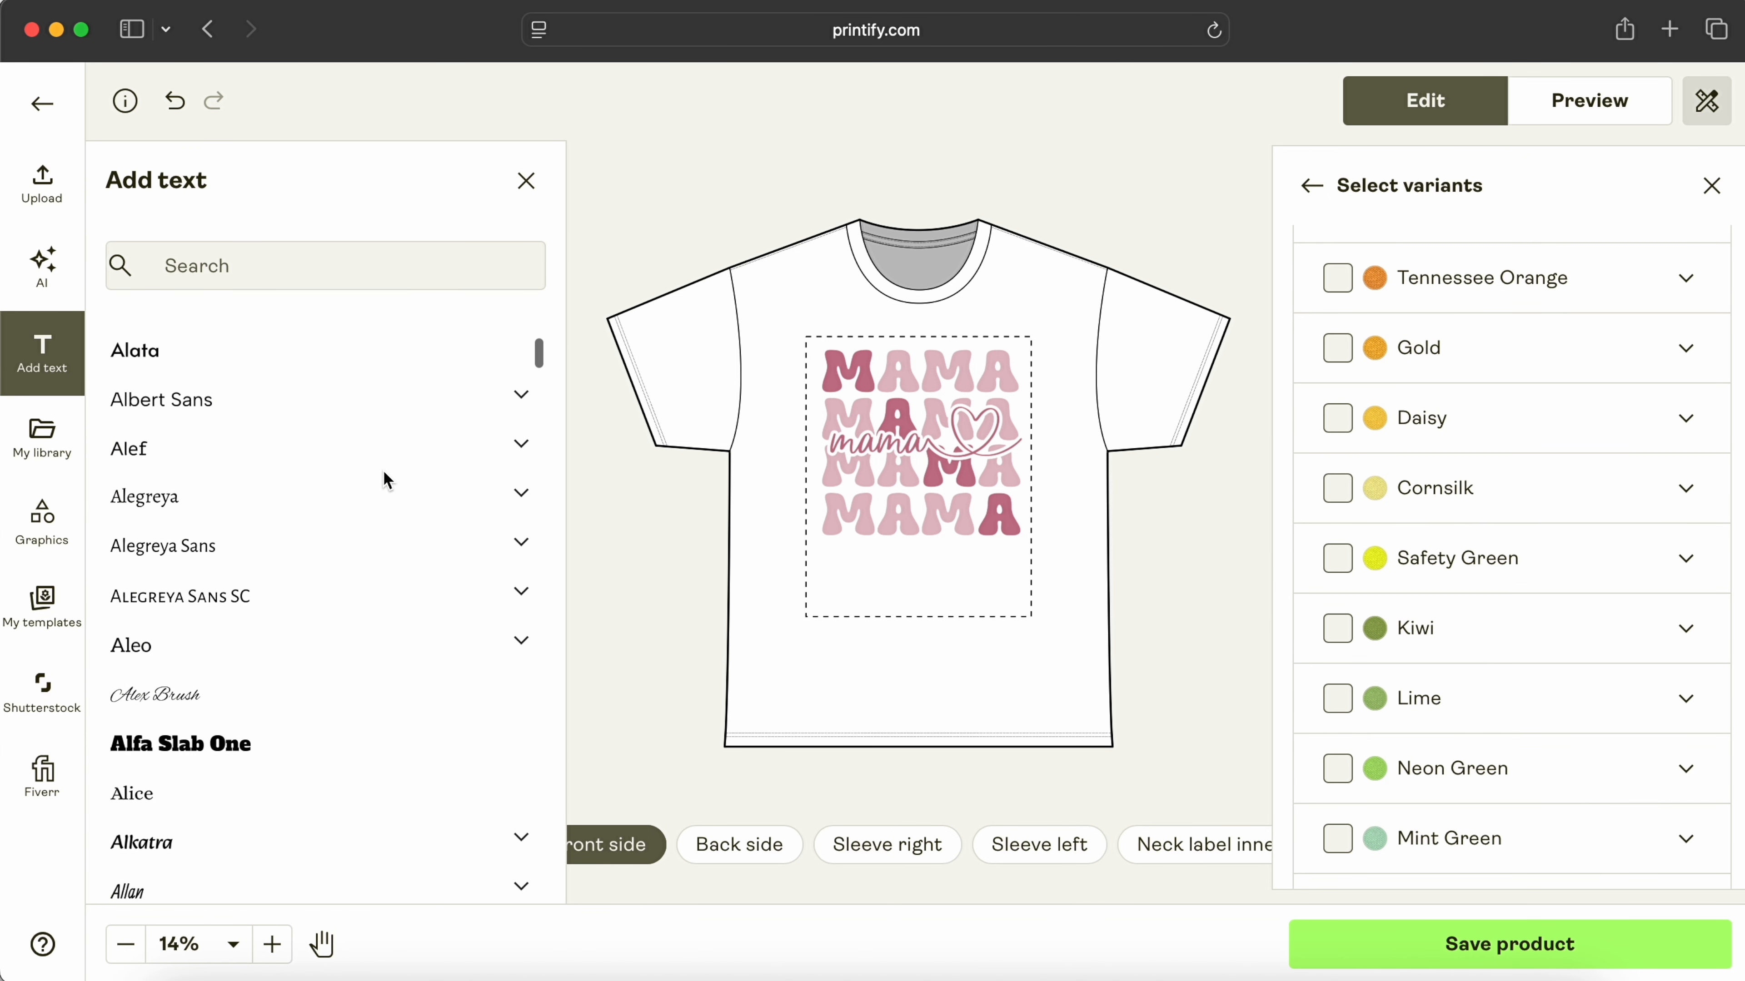
scroll(388, 494, "down", 15)
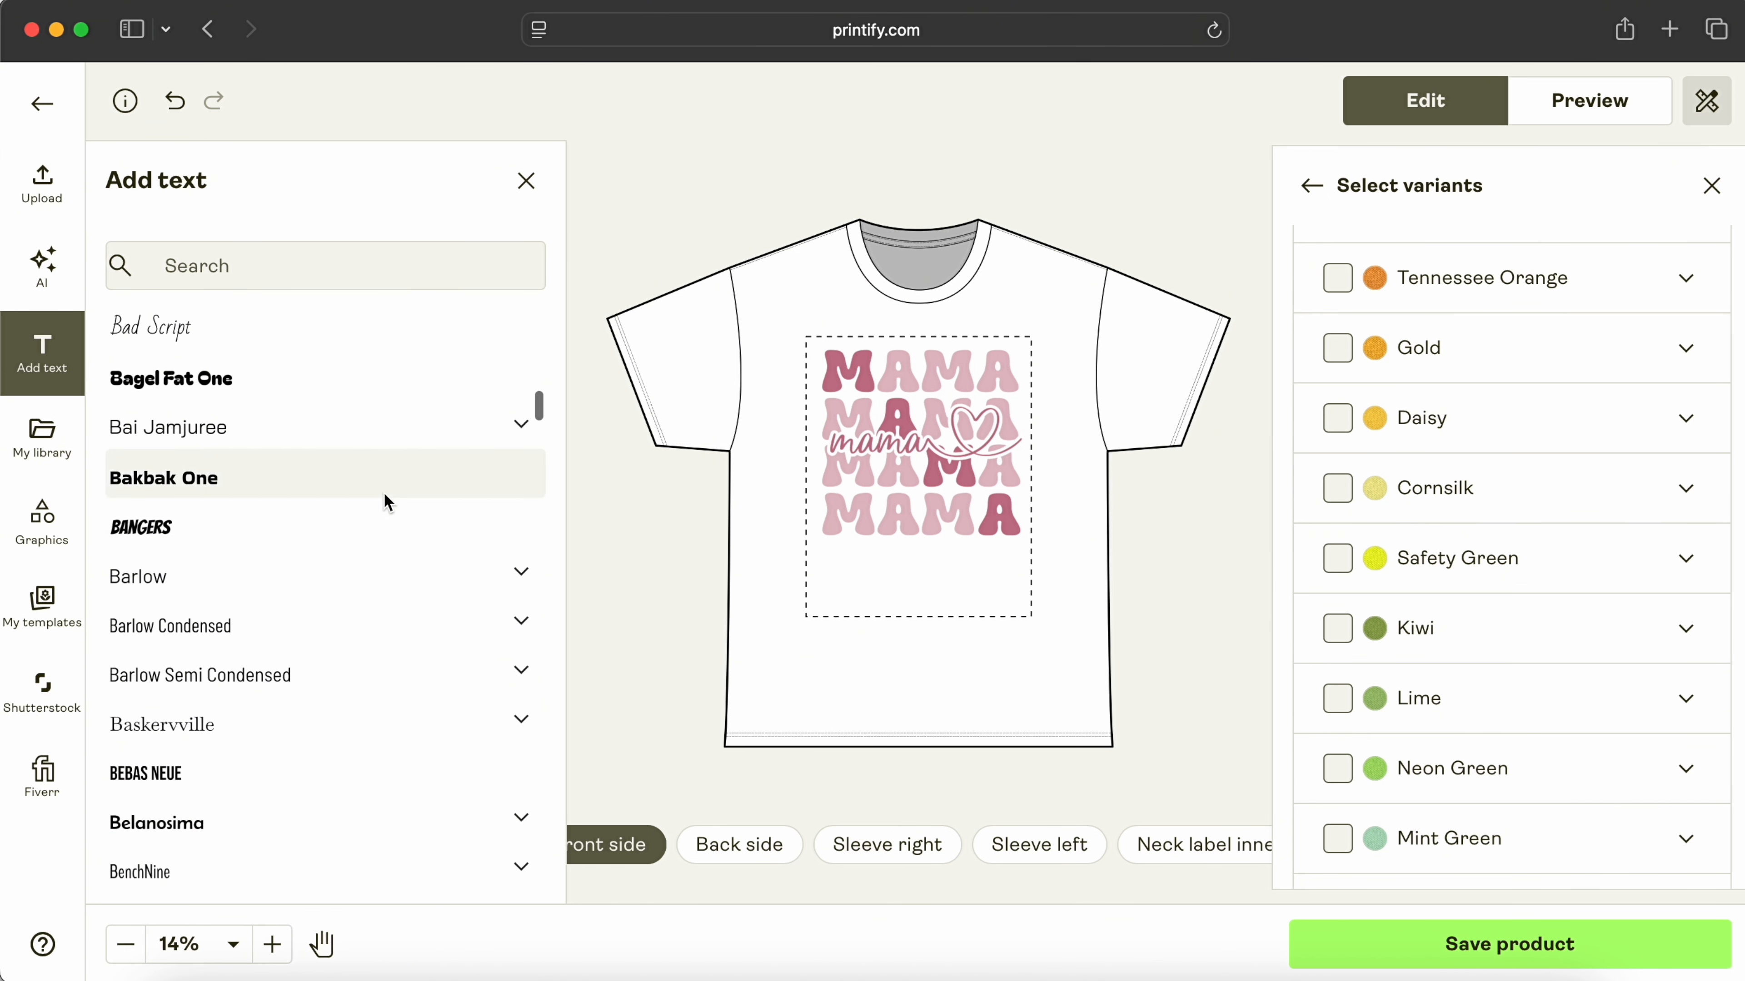
left_click(41, 518)
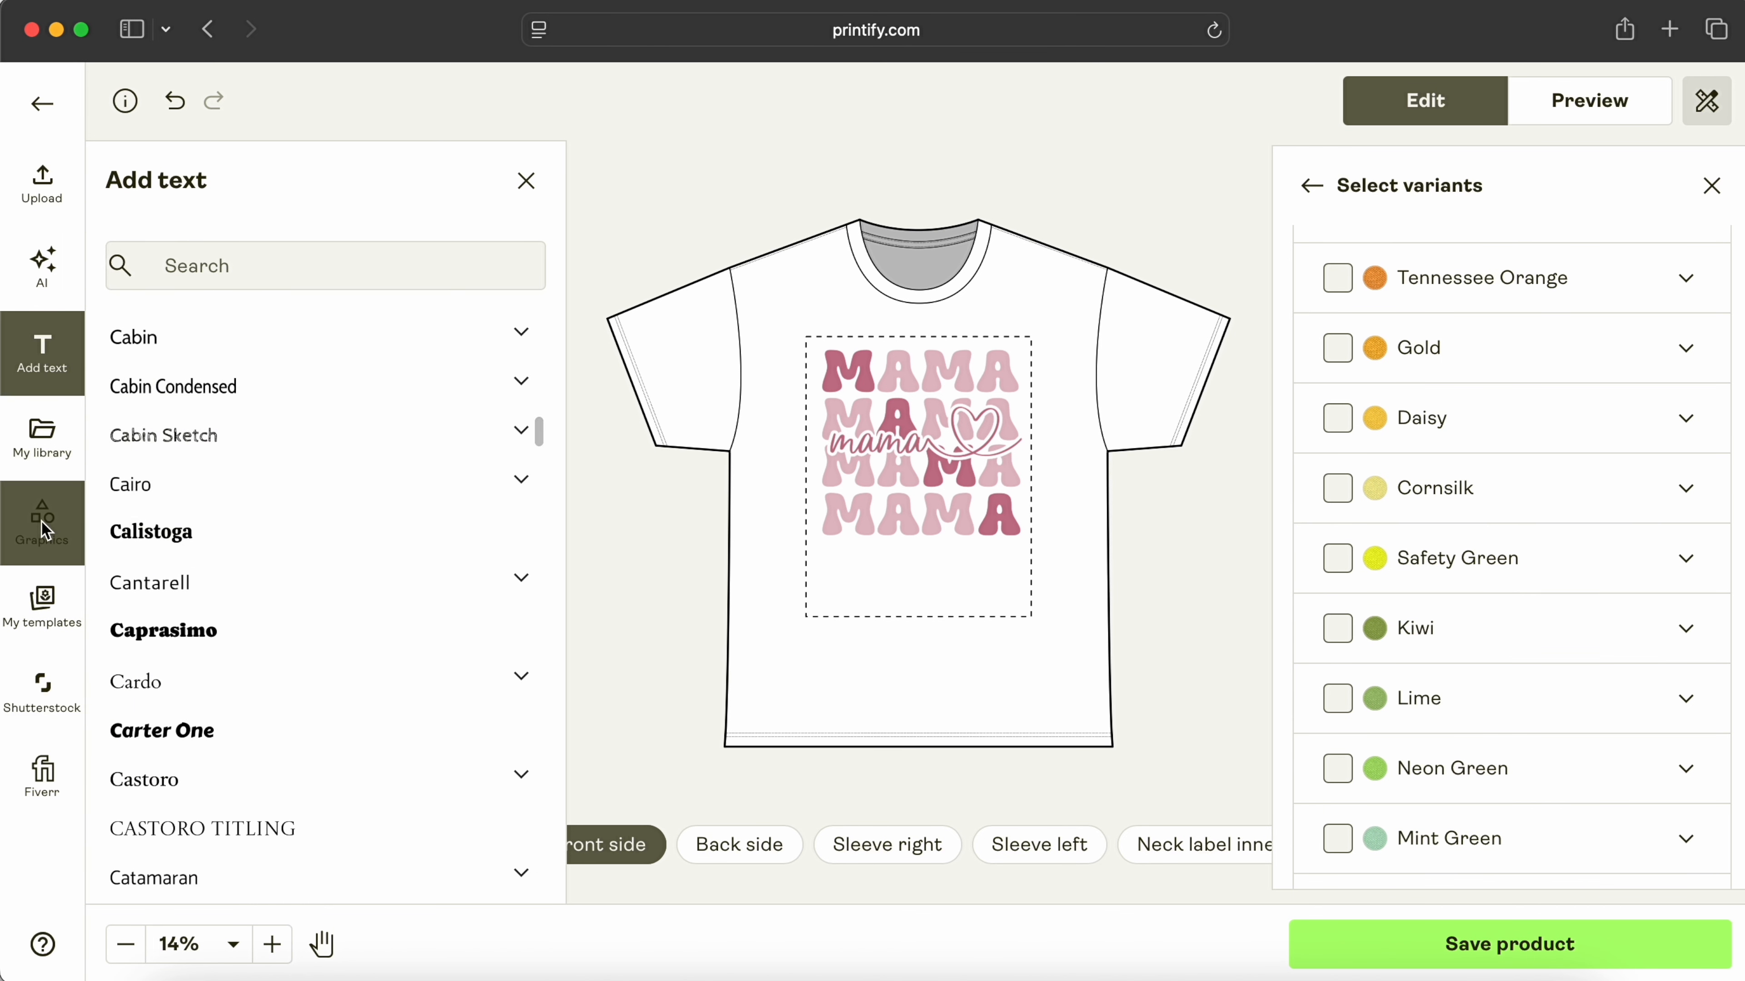
scroll(361, 446, "down", 3)
scroll(357, 444, "down", 8)
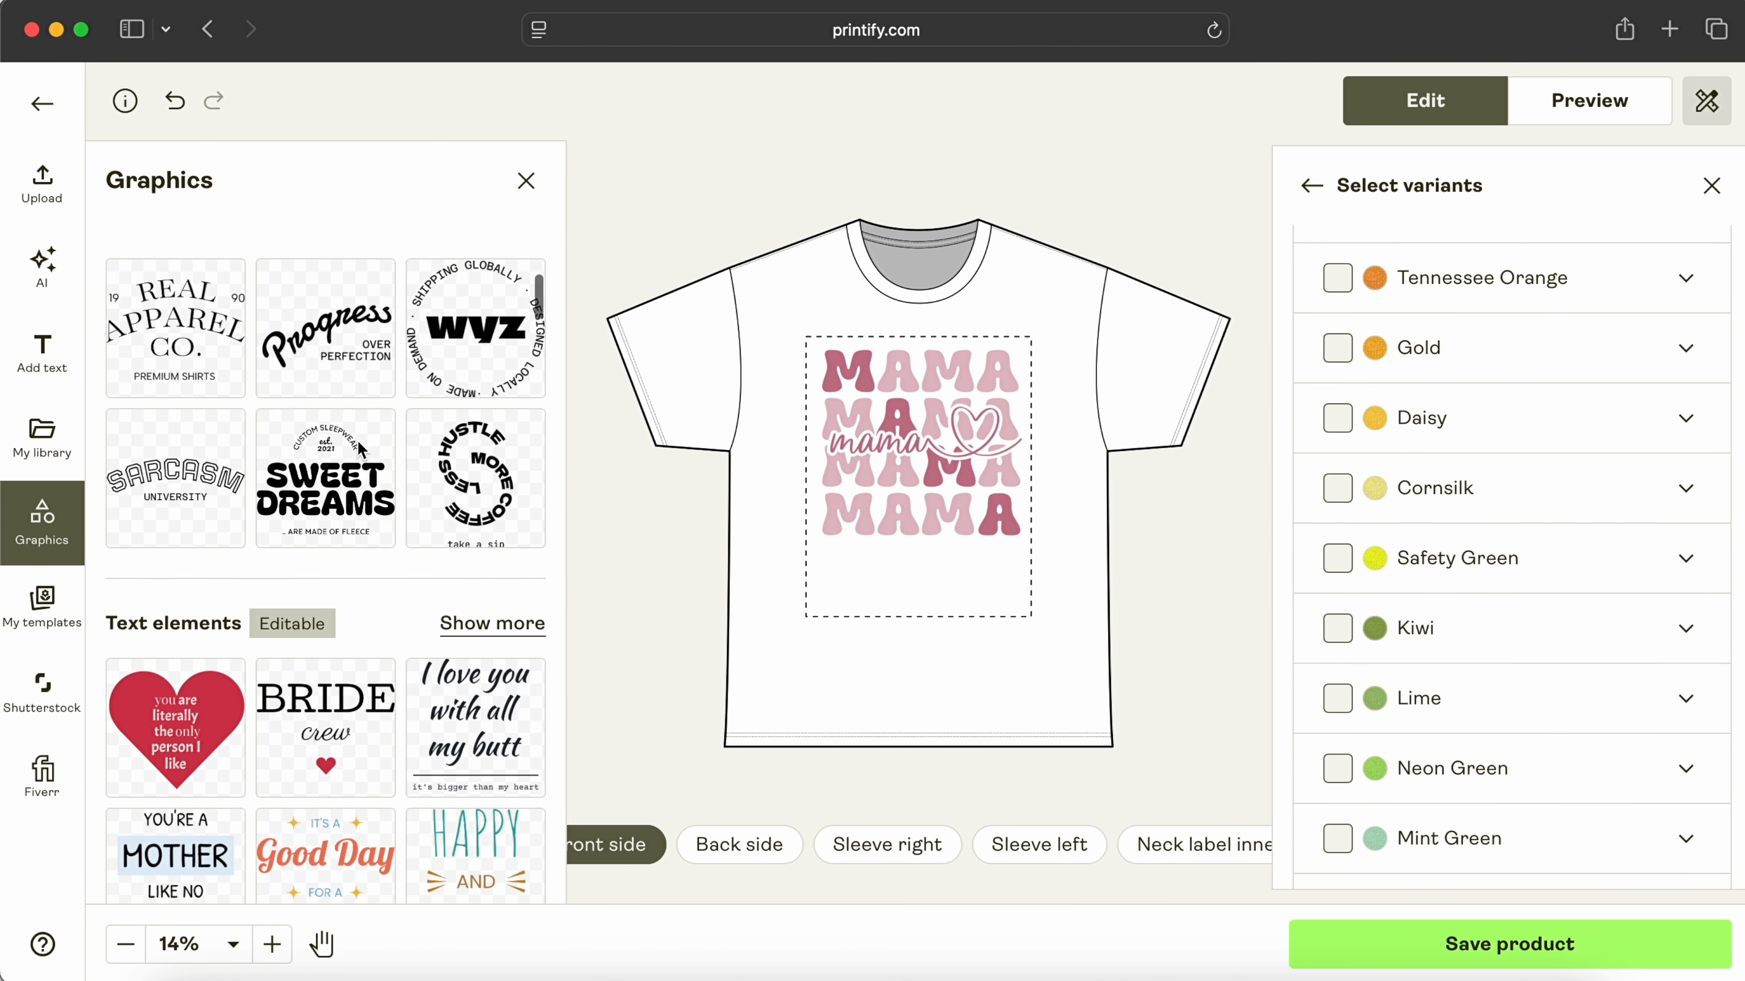
left_click(41, 686)
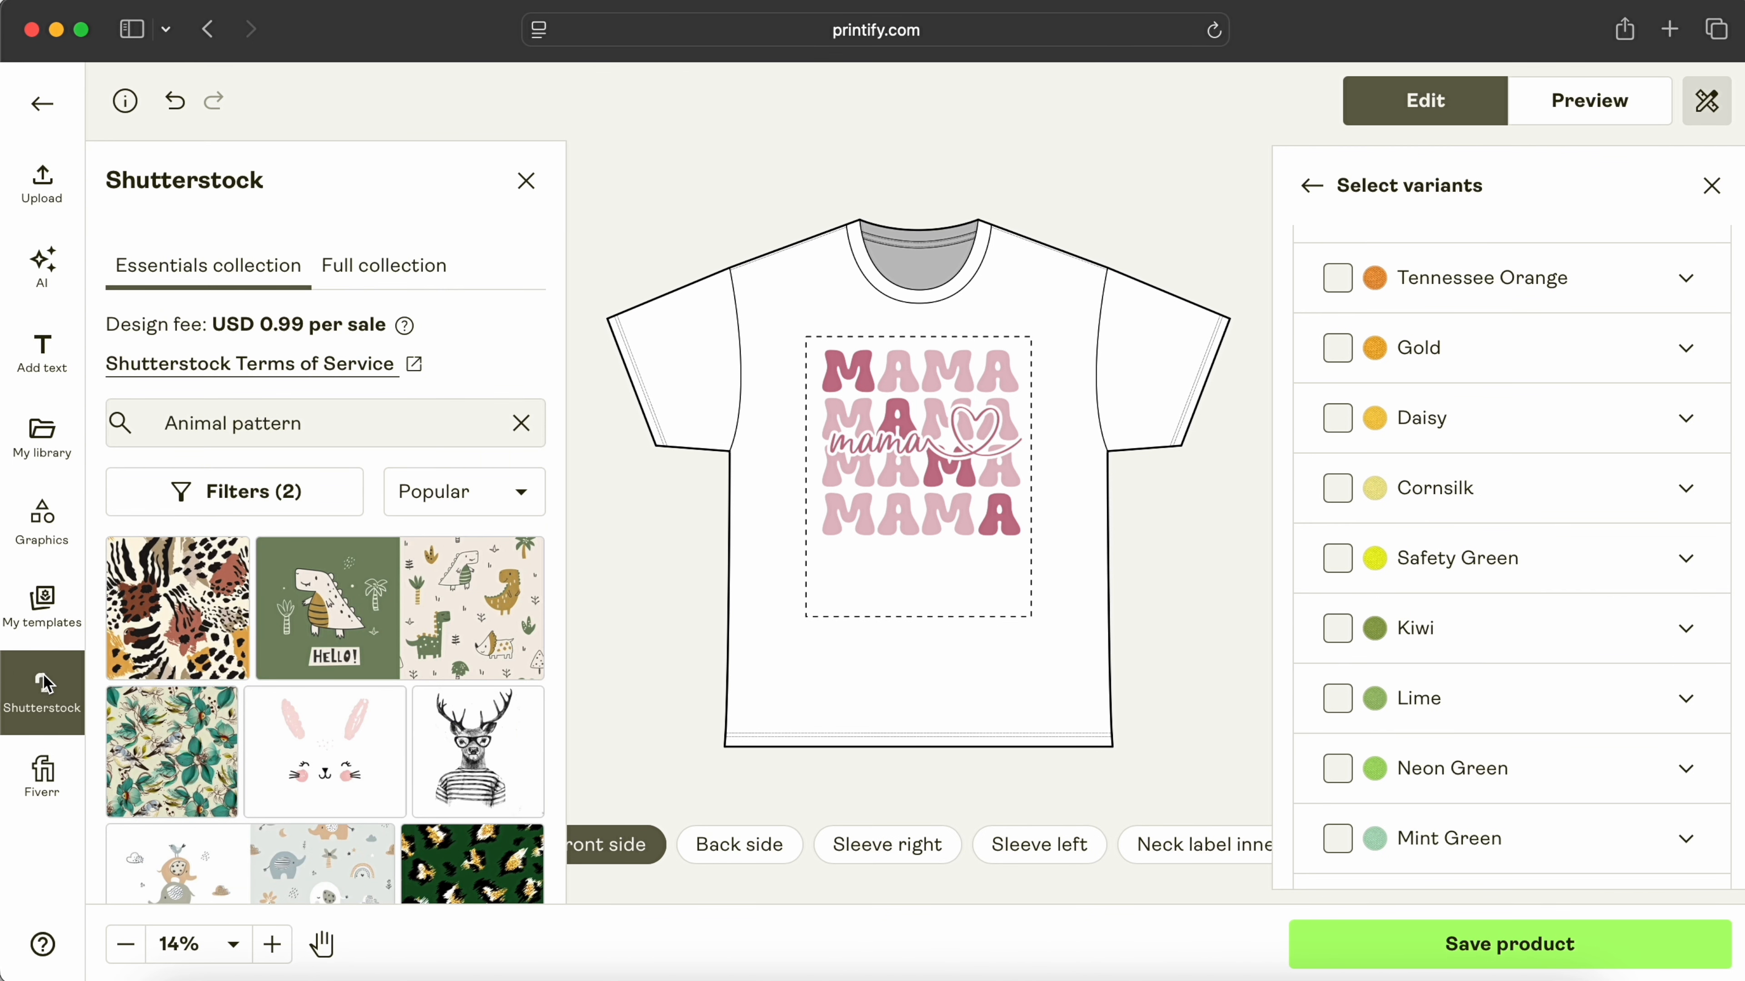
left_click(44, 282)
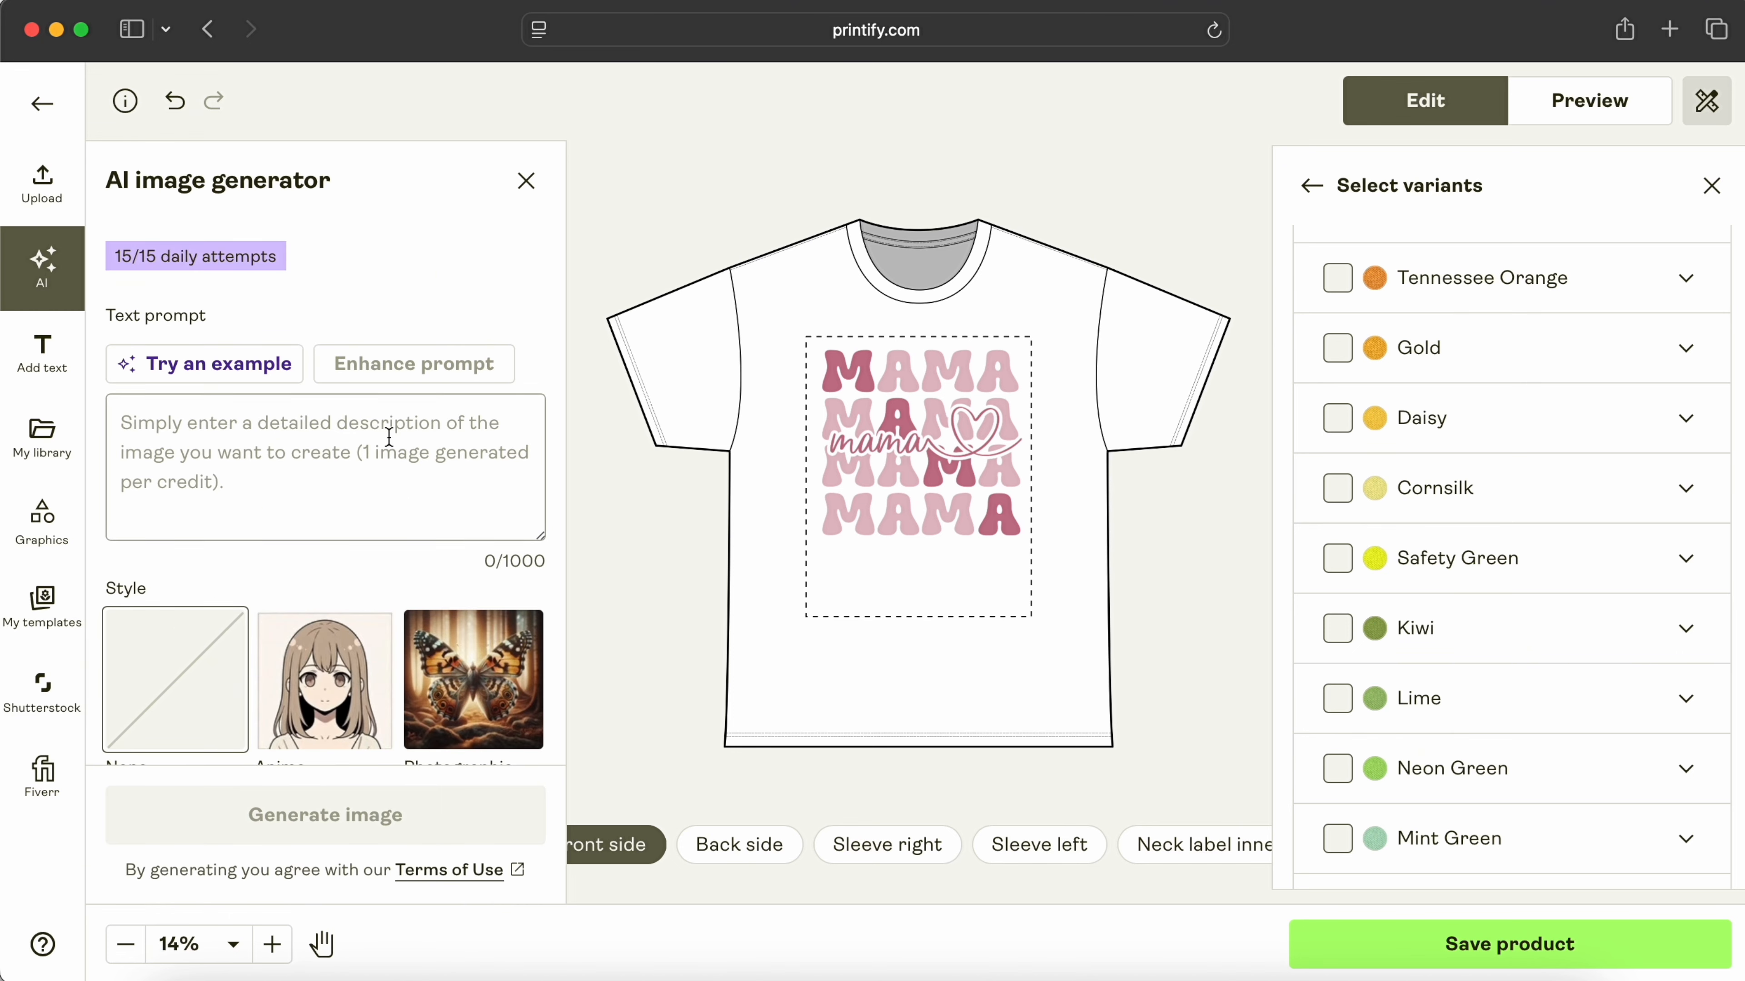
scroll(388, 437, "down", 6)
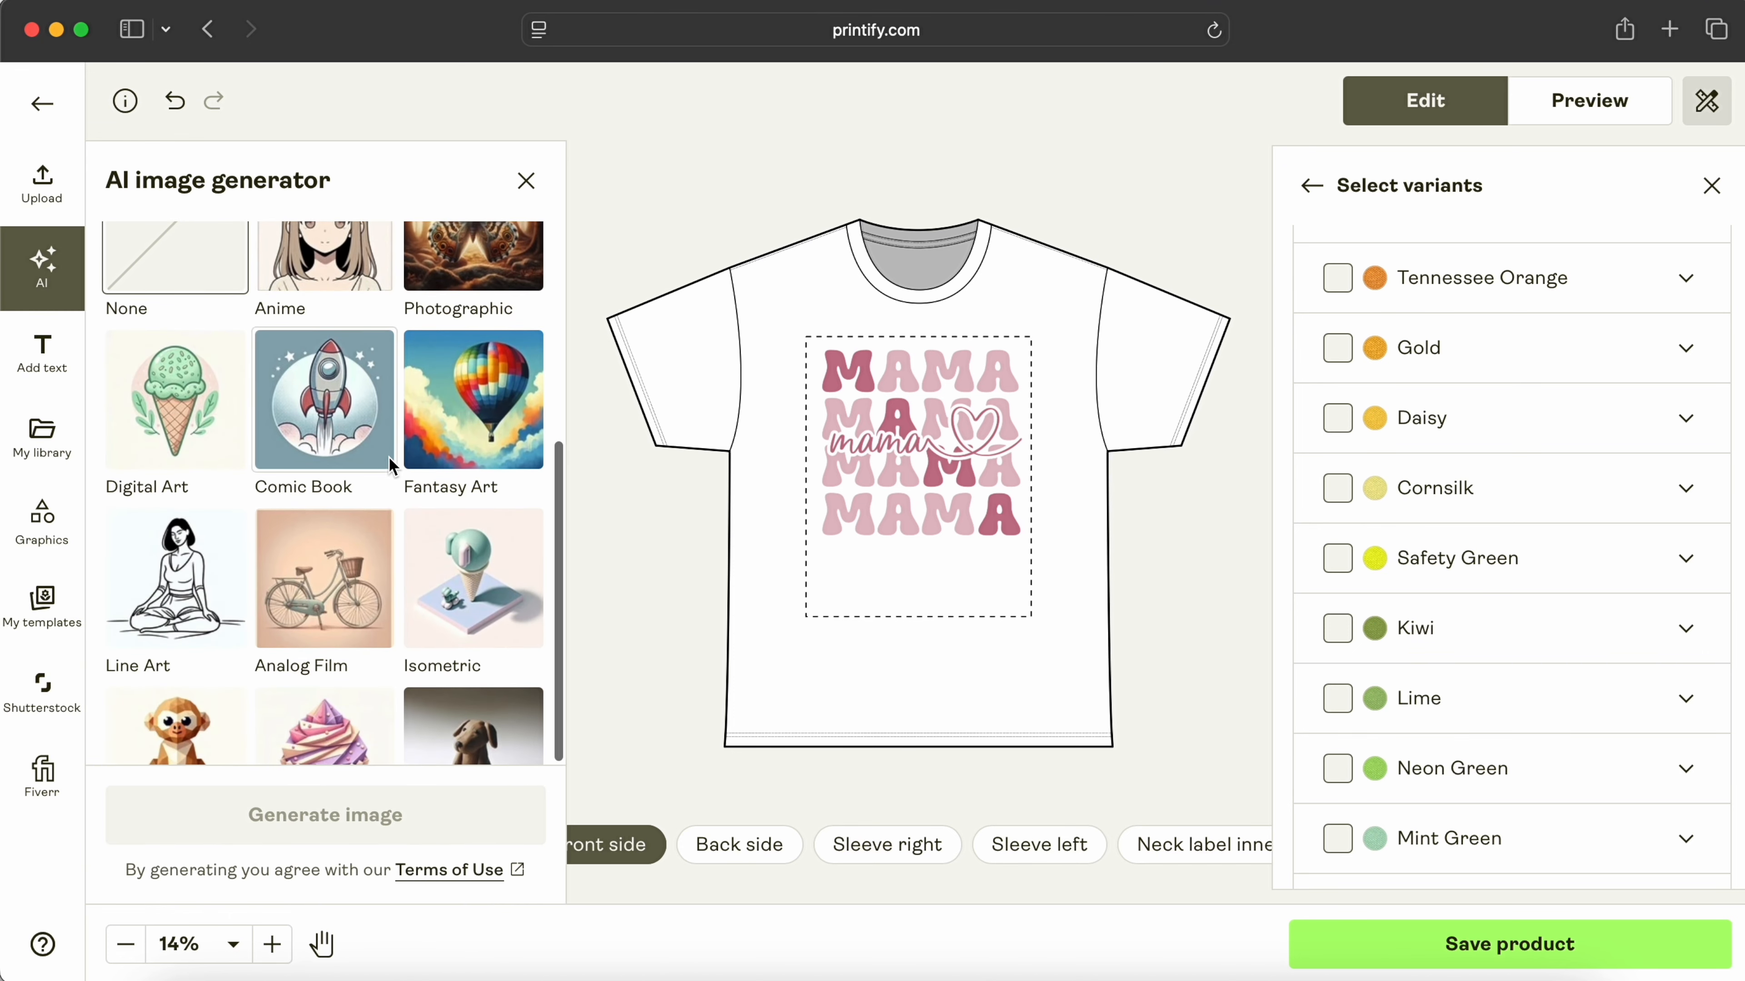
scroll(389, 446, "down", 3)
scroll(389, 457, "up", 10)
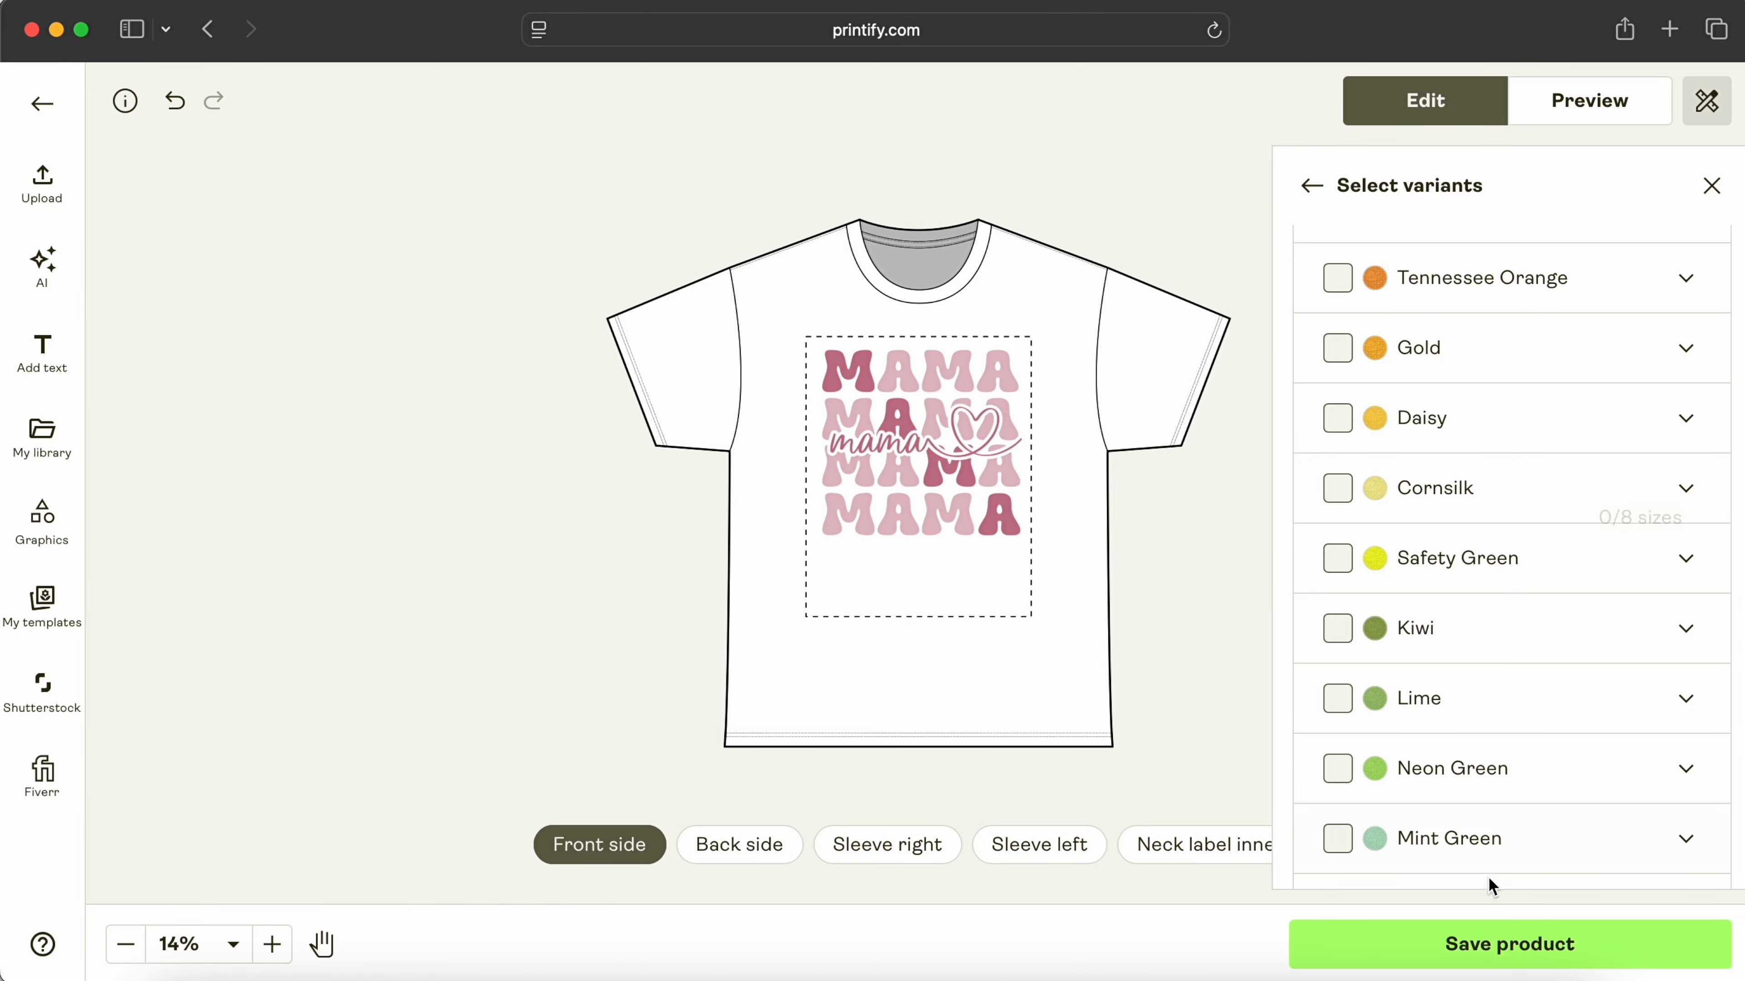
Step: Save the tee as a product and bring up the other available sales channels
left_click(1503, 942)
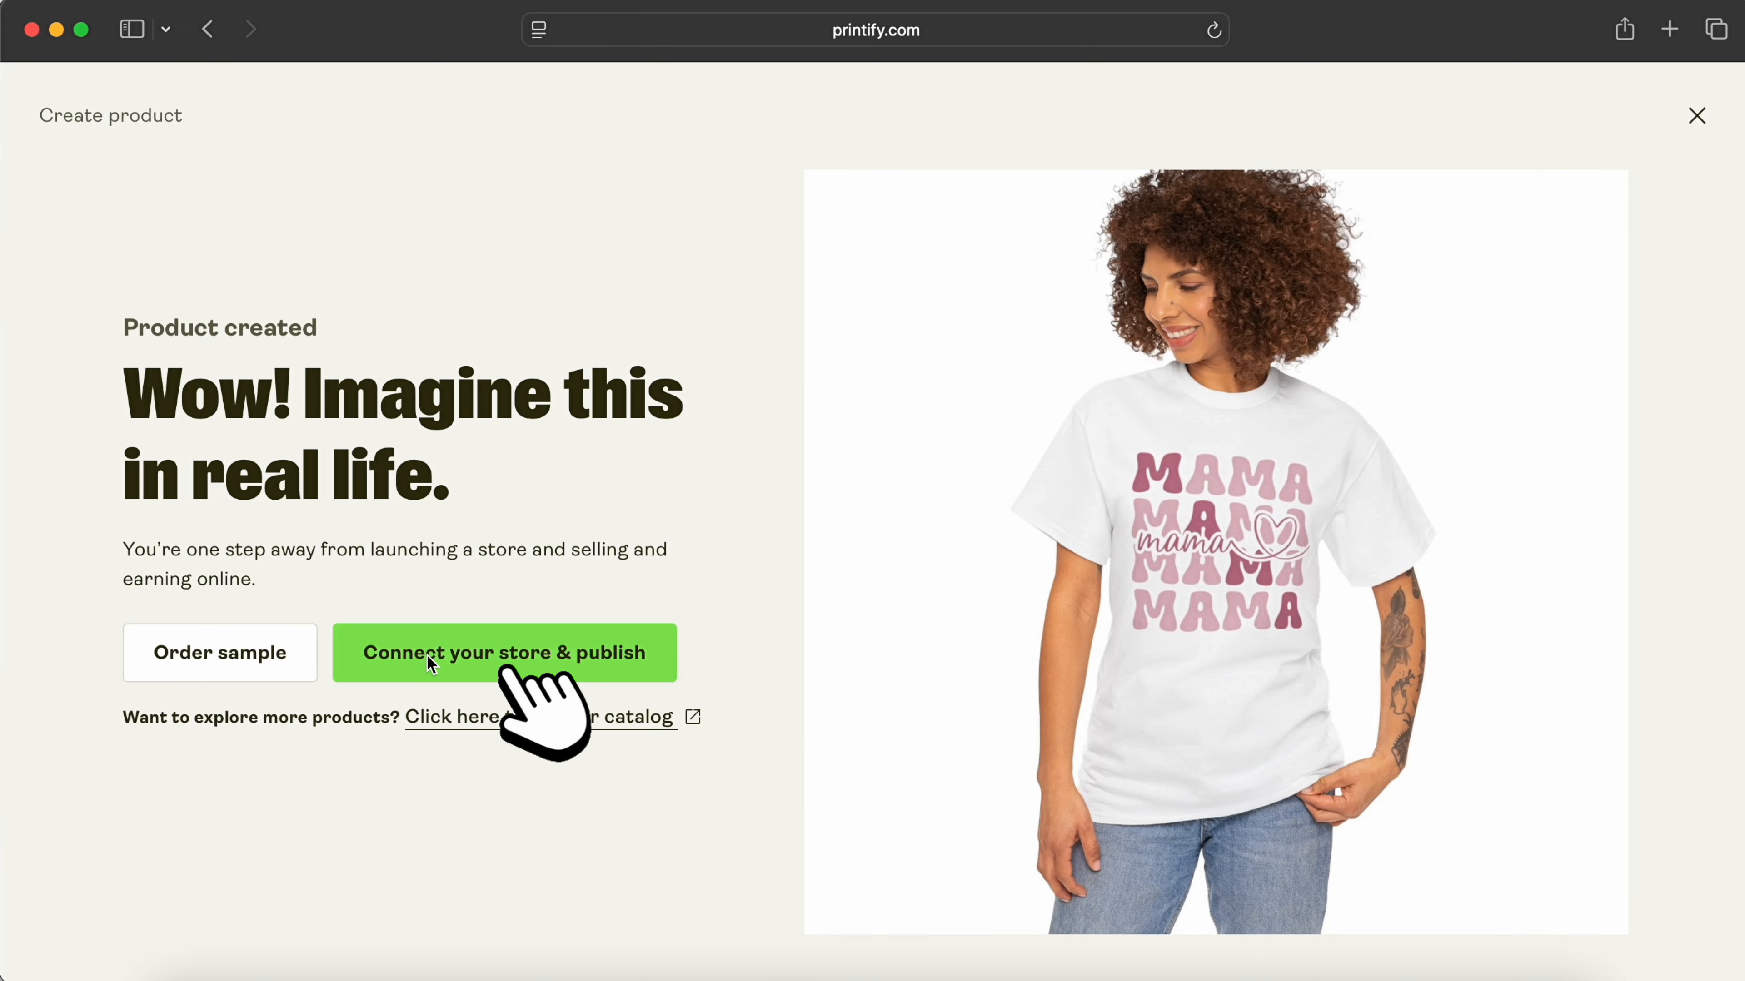
left_click(429, 658)
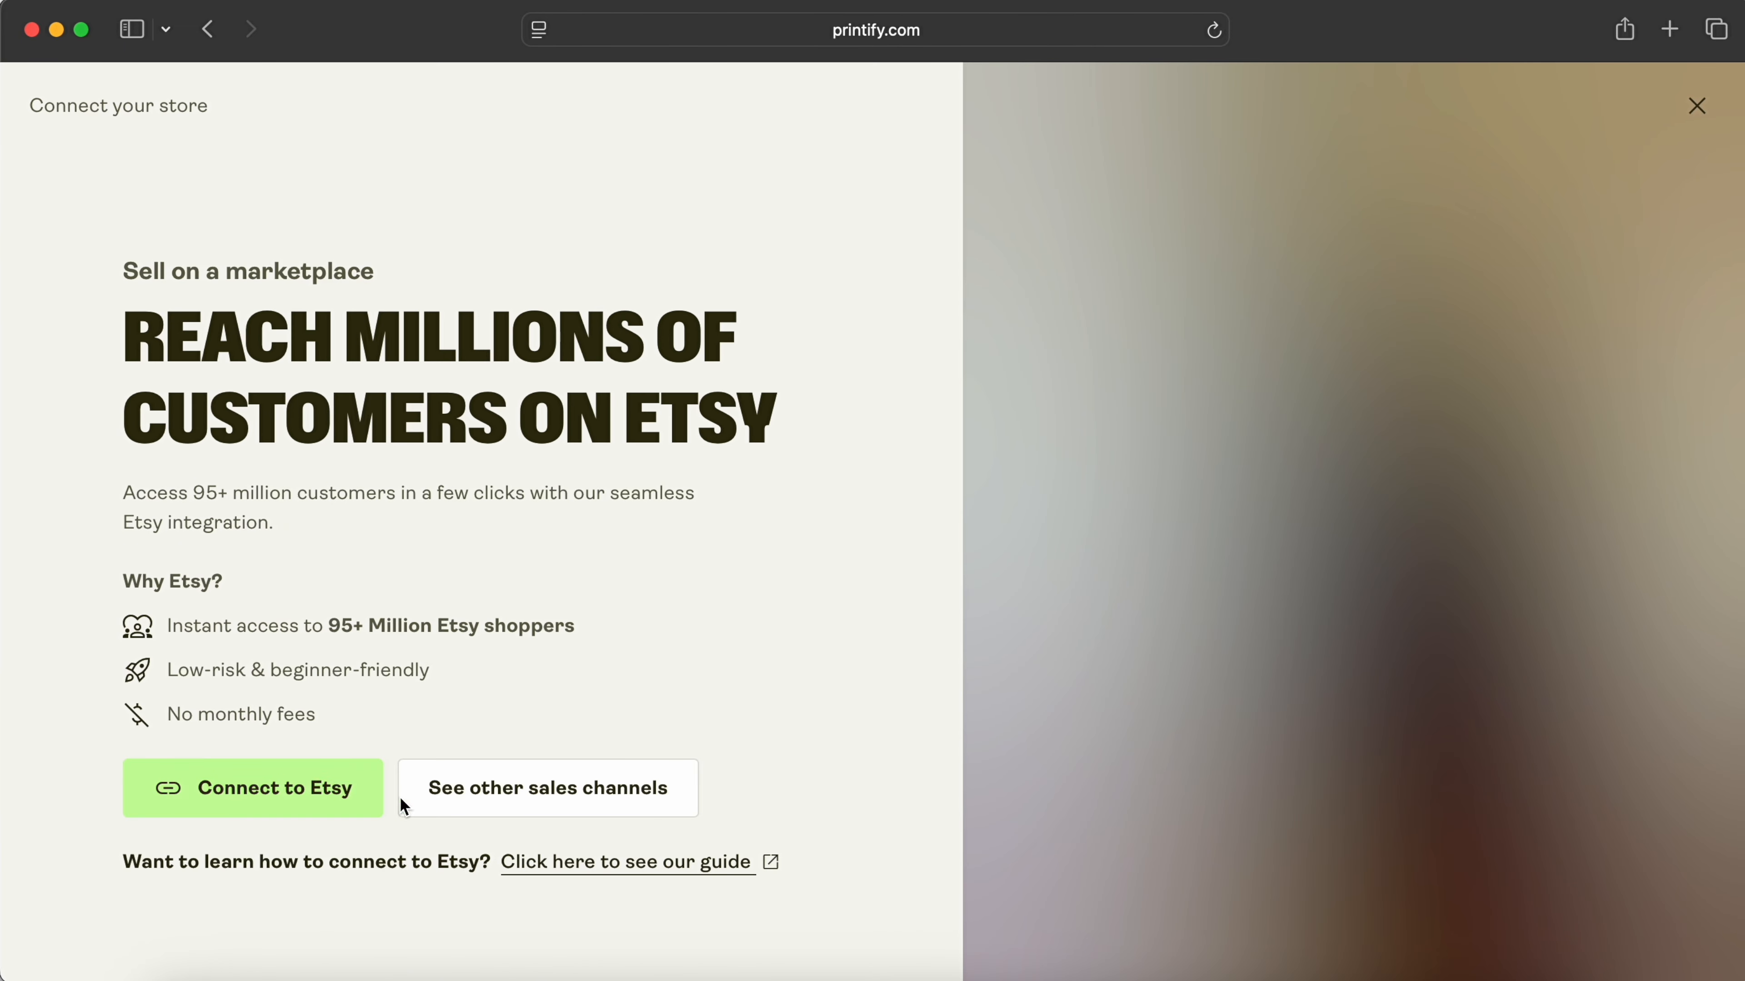
left_click(468, 811)
Step: Find the Etsy card and choose to connect Etsy as the store's sales channel
scroll(874, 568, "down", 2)
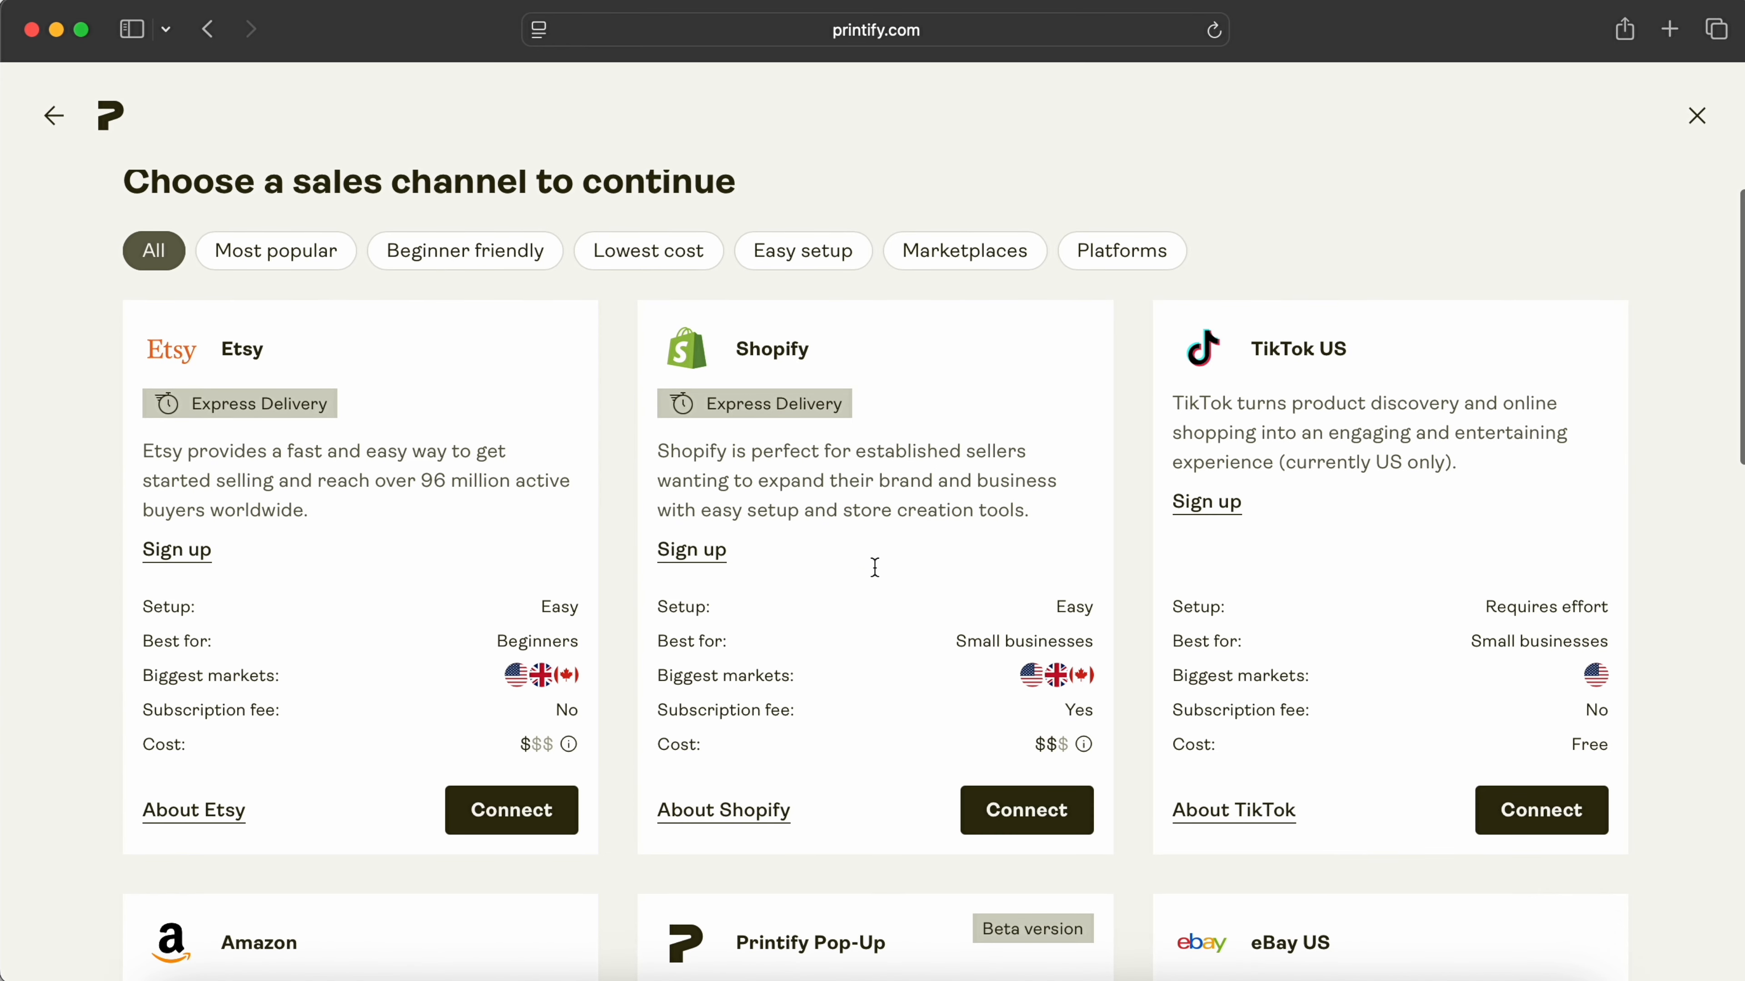
scroll(878, 576, "down", 5)
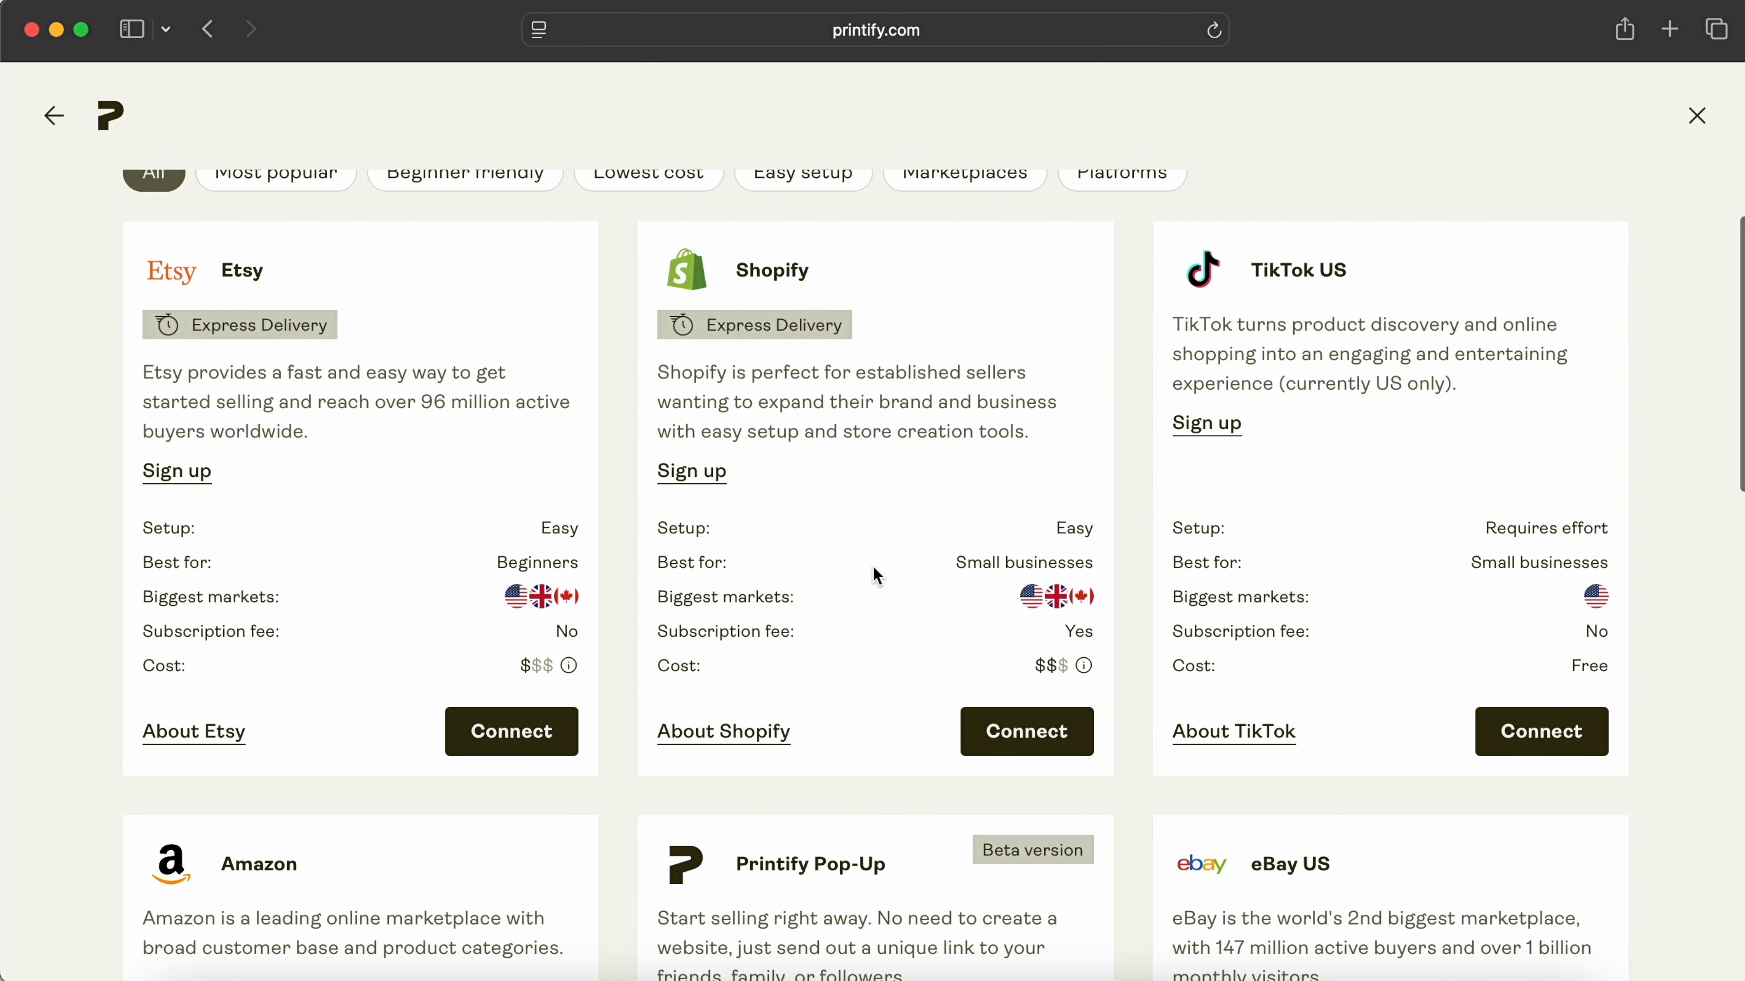
scroll(877, 576, "down", 3)
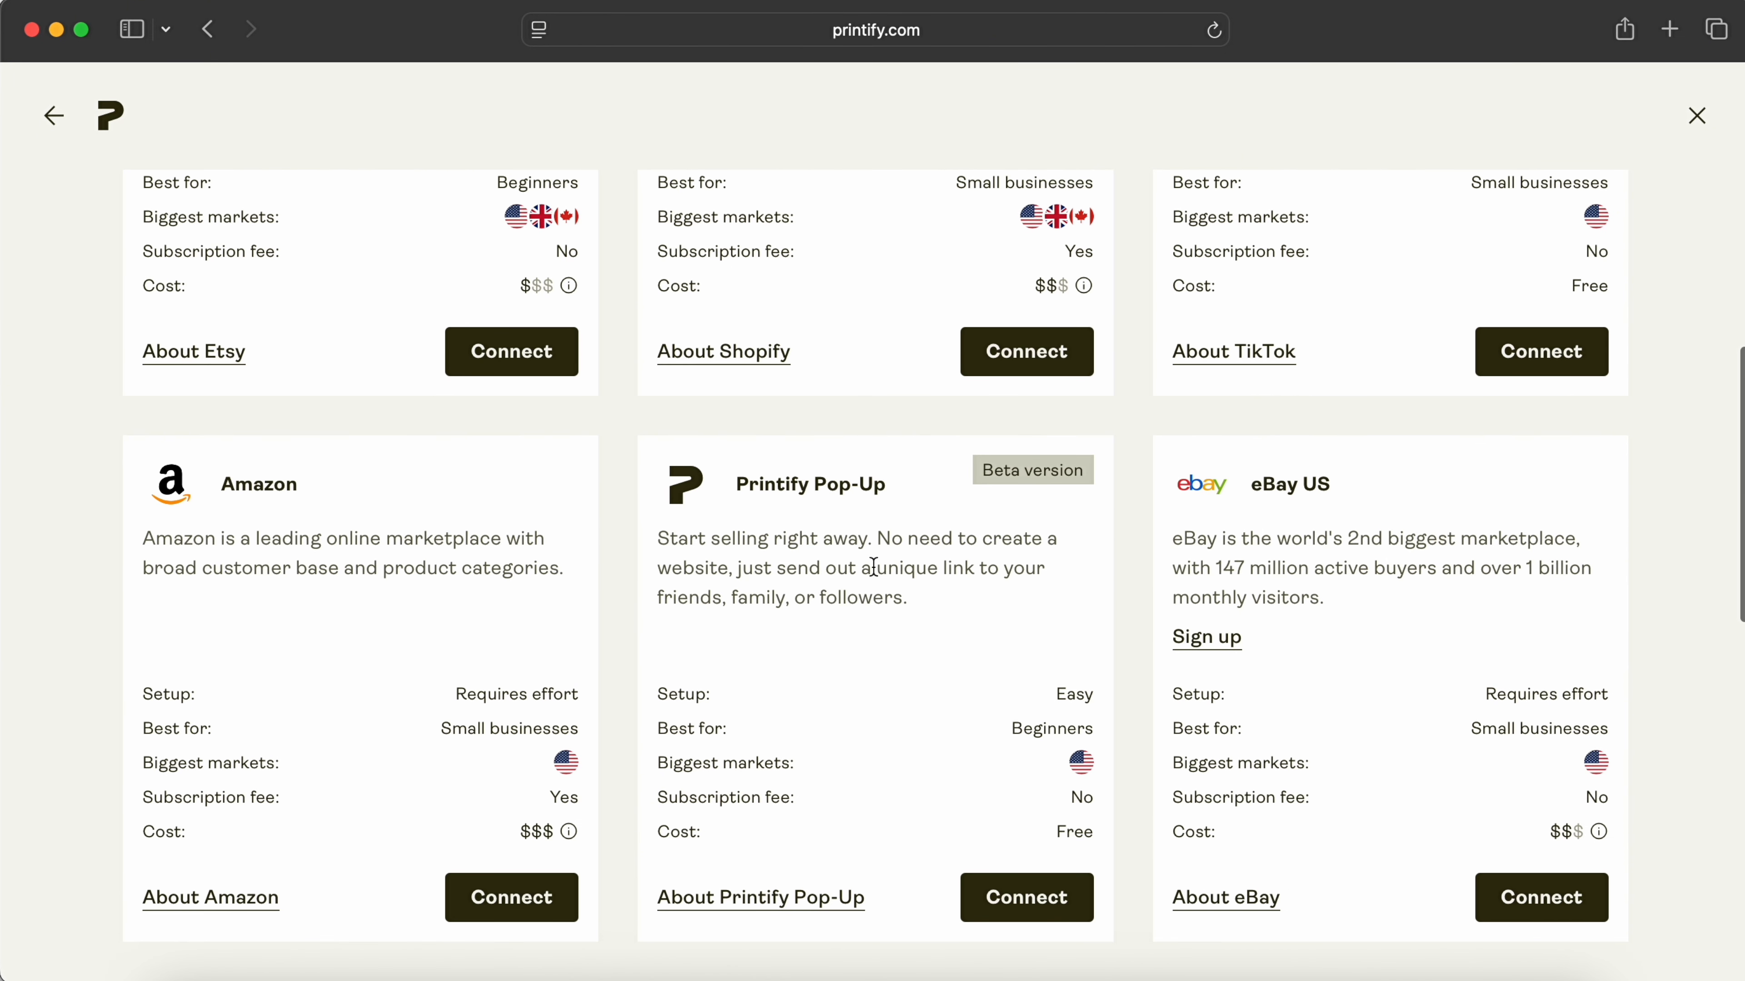
scroll(874, 567, "down", 1)
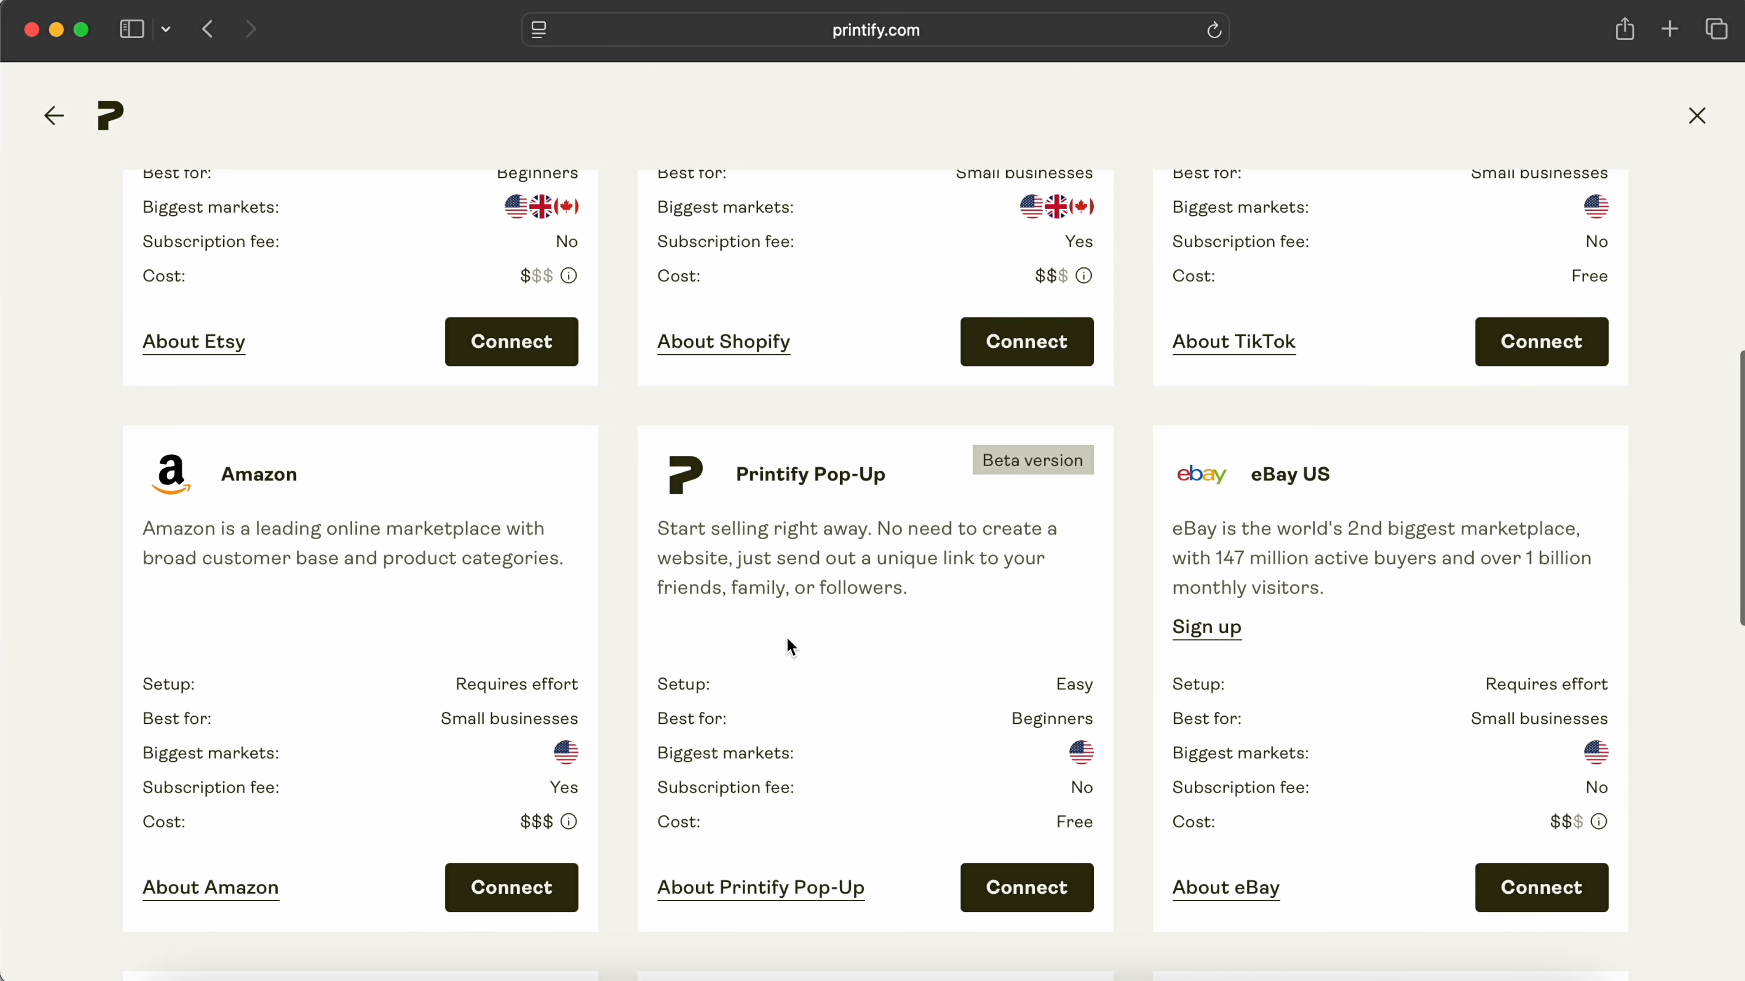
scroll(790, 646, "down", 10)
scroll(802, 637, "up", 15)
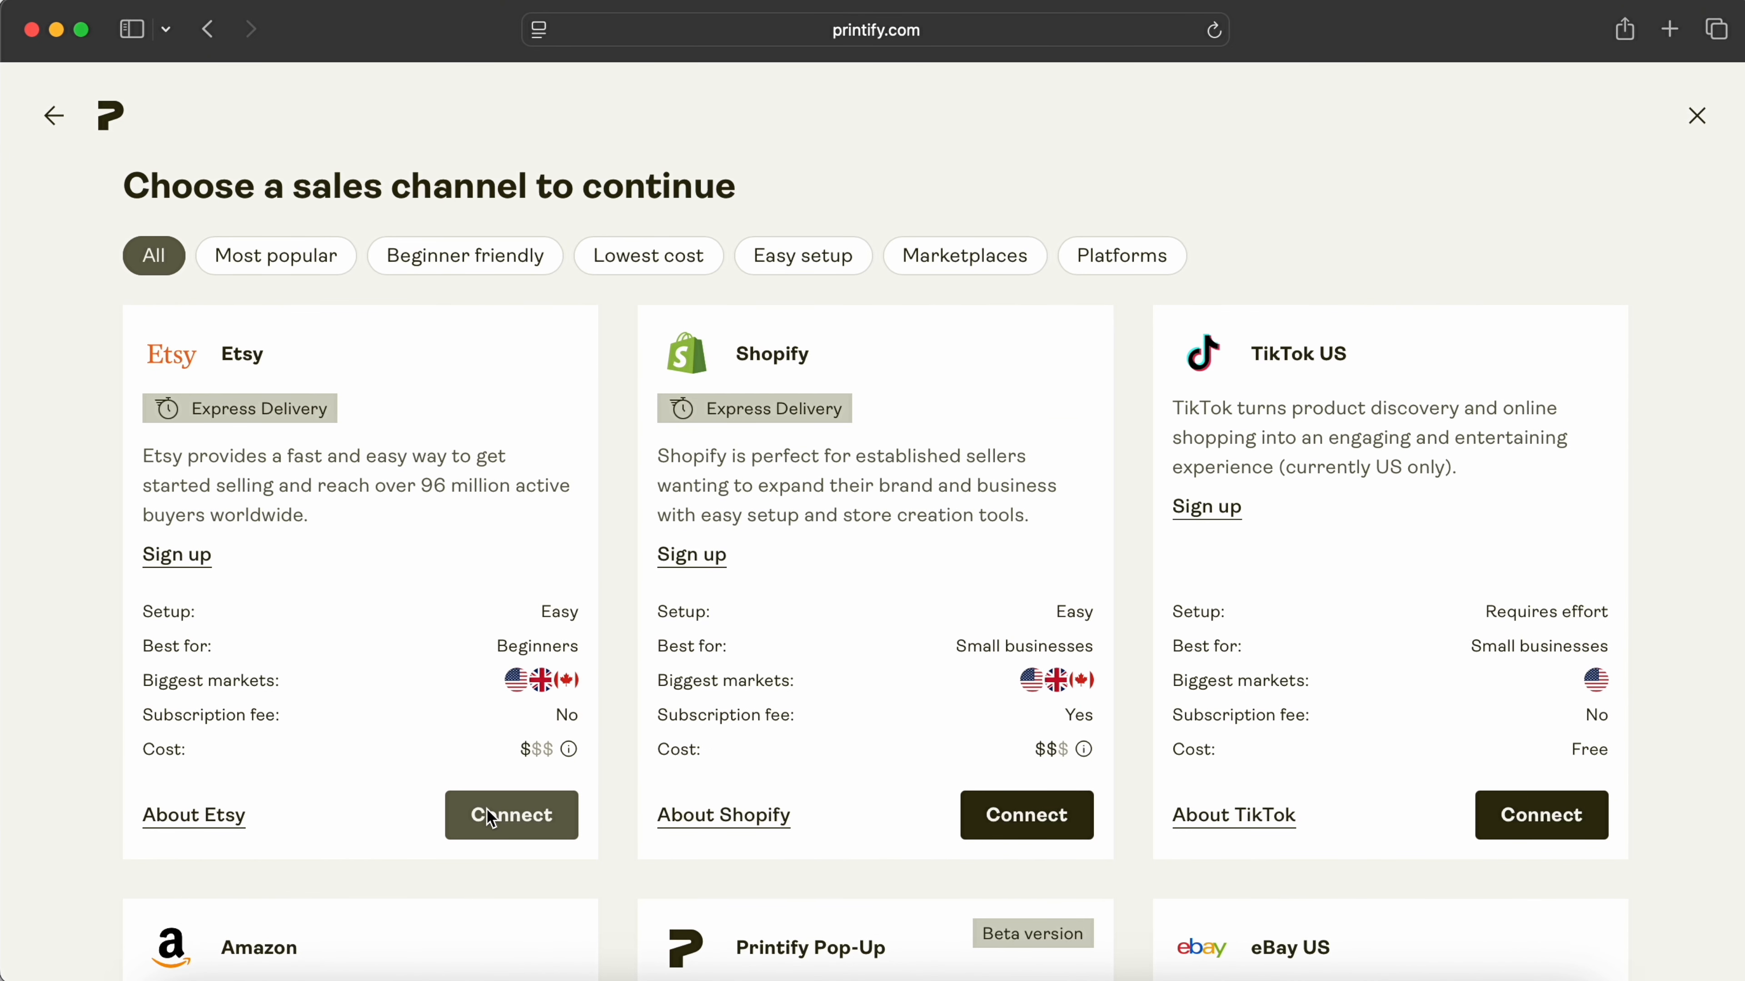
left_click(489, 814)
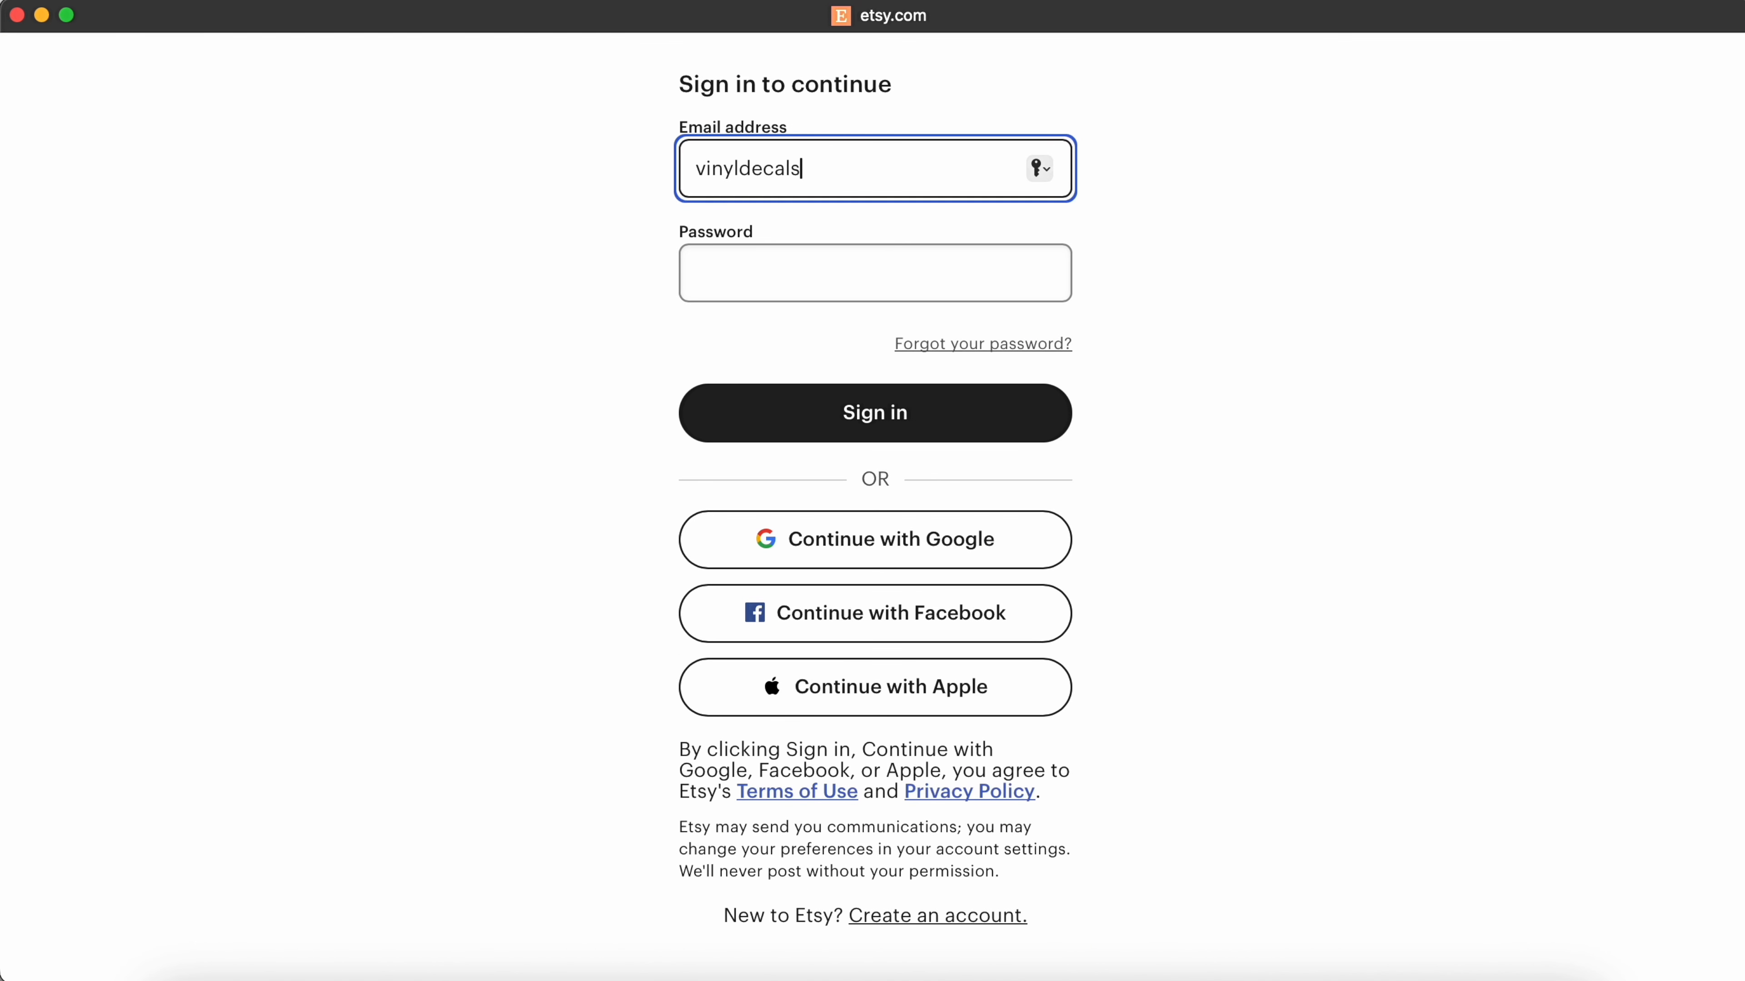
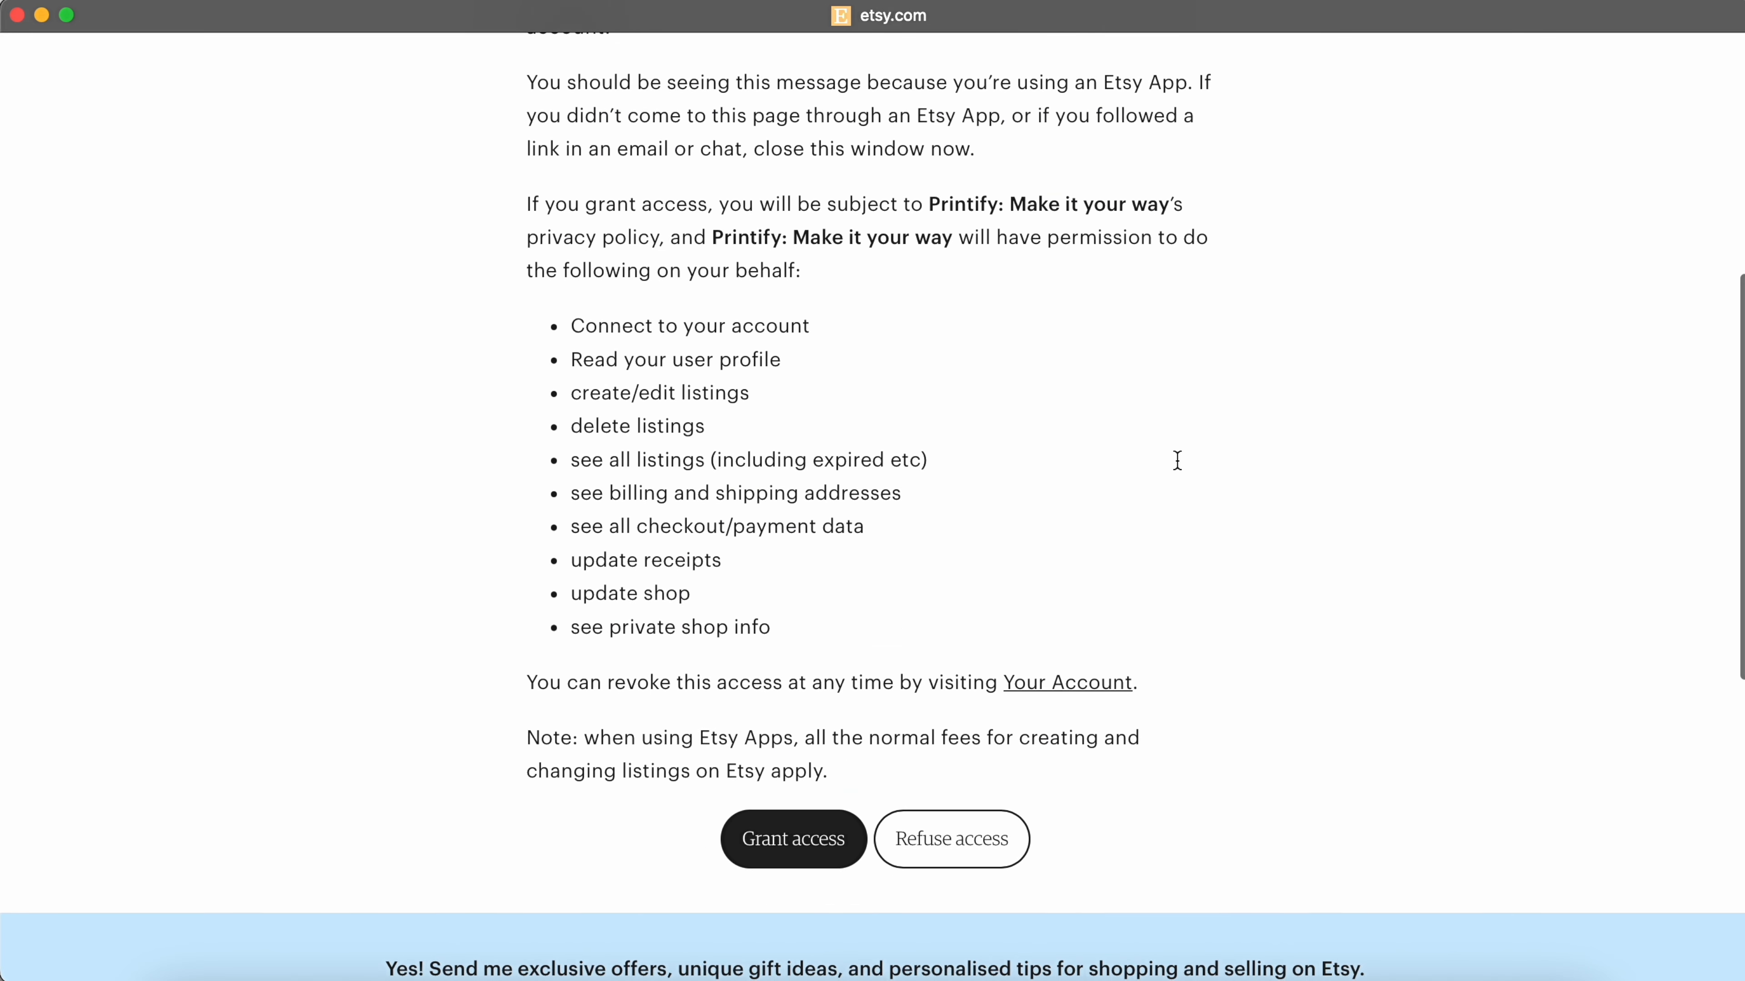
Step: Sign in to Etsy with the shop account, grant Printify access, and publish products
scroll(1176, 460, "down", 1)
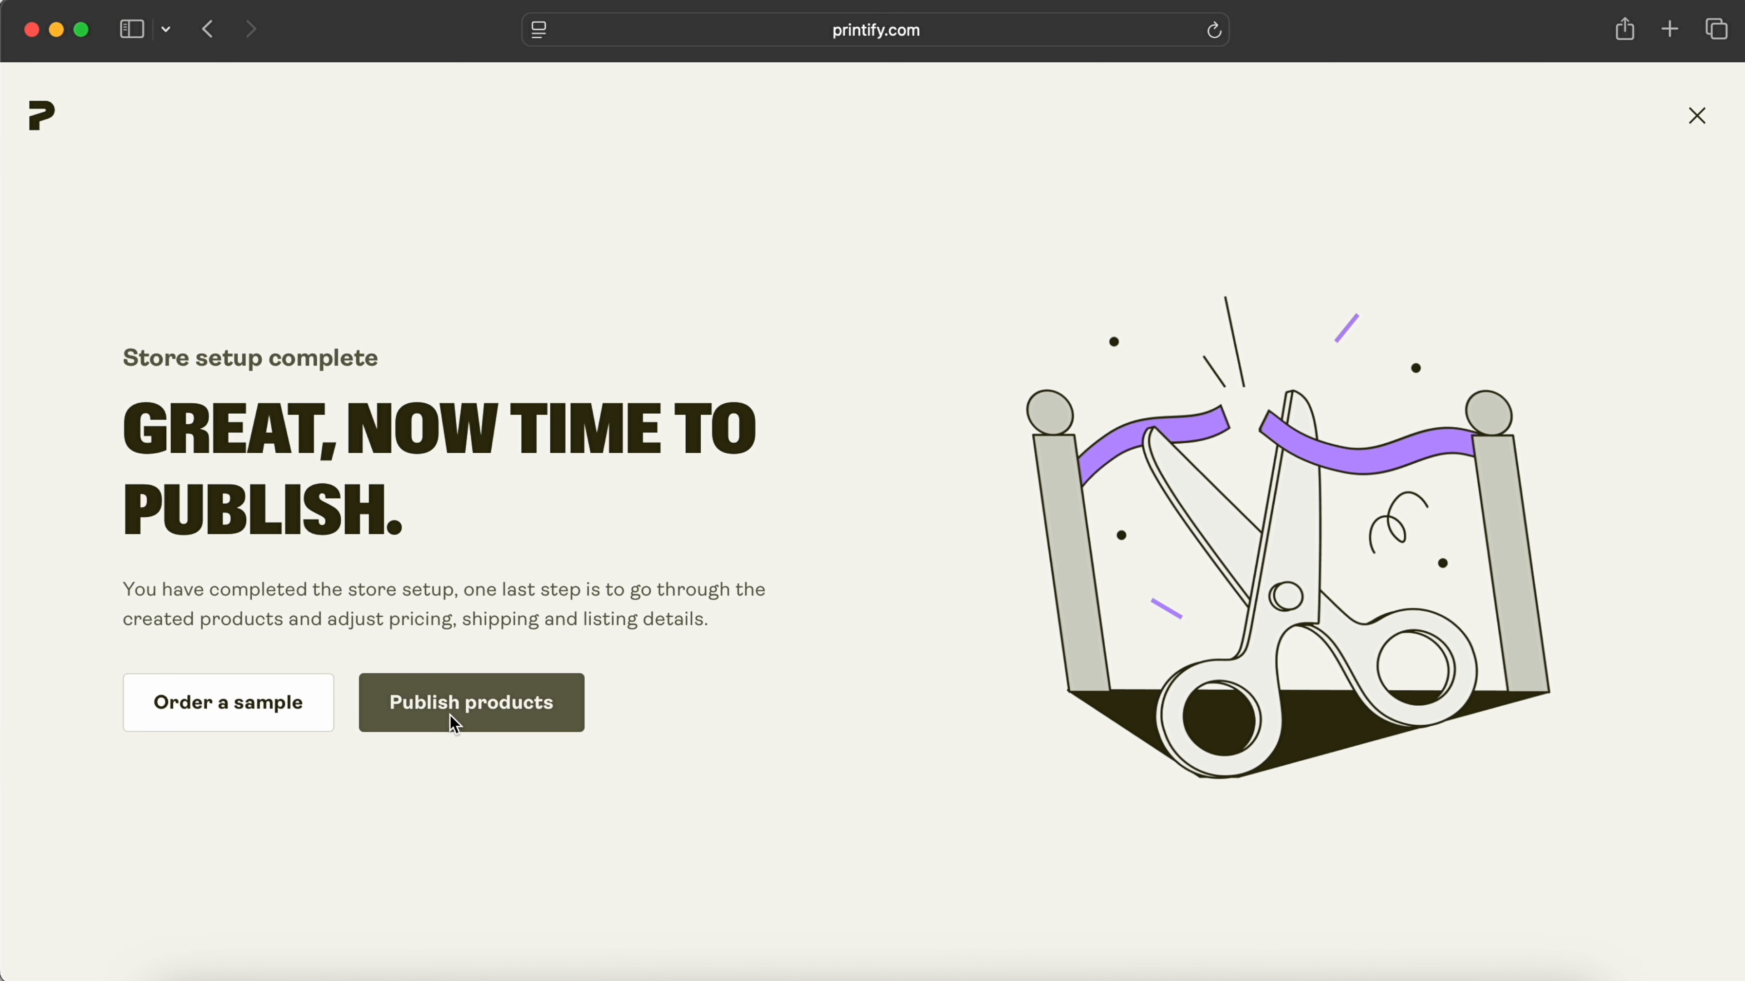
left_click(453, 719)
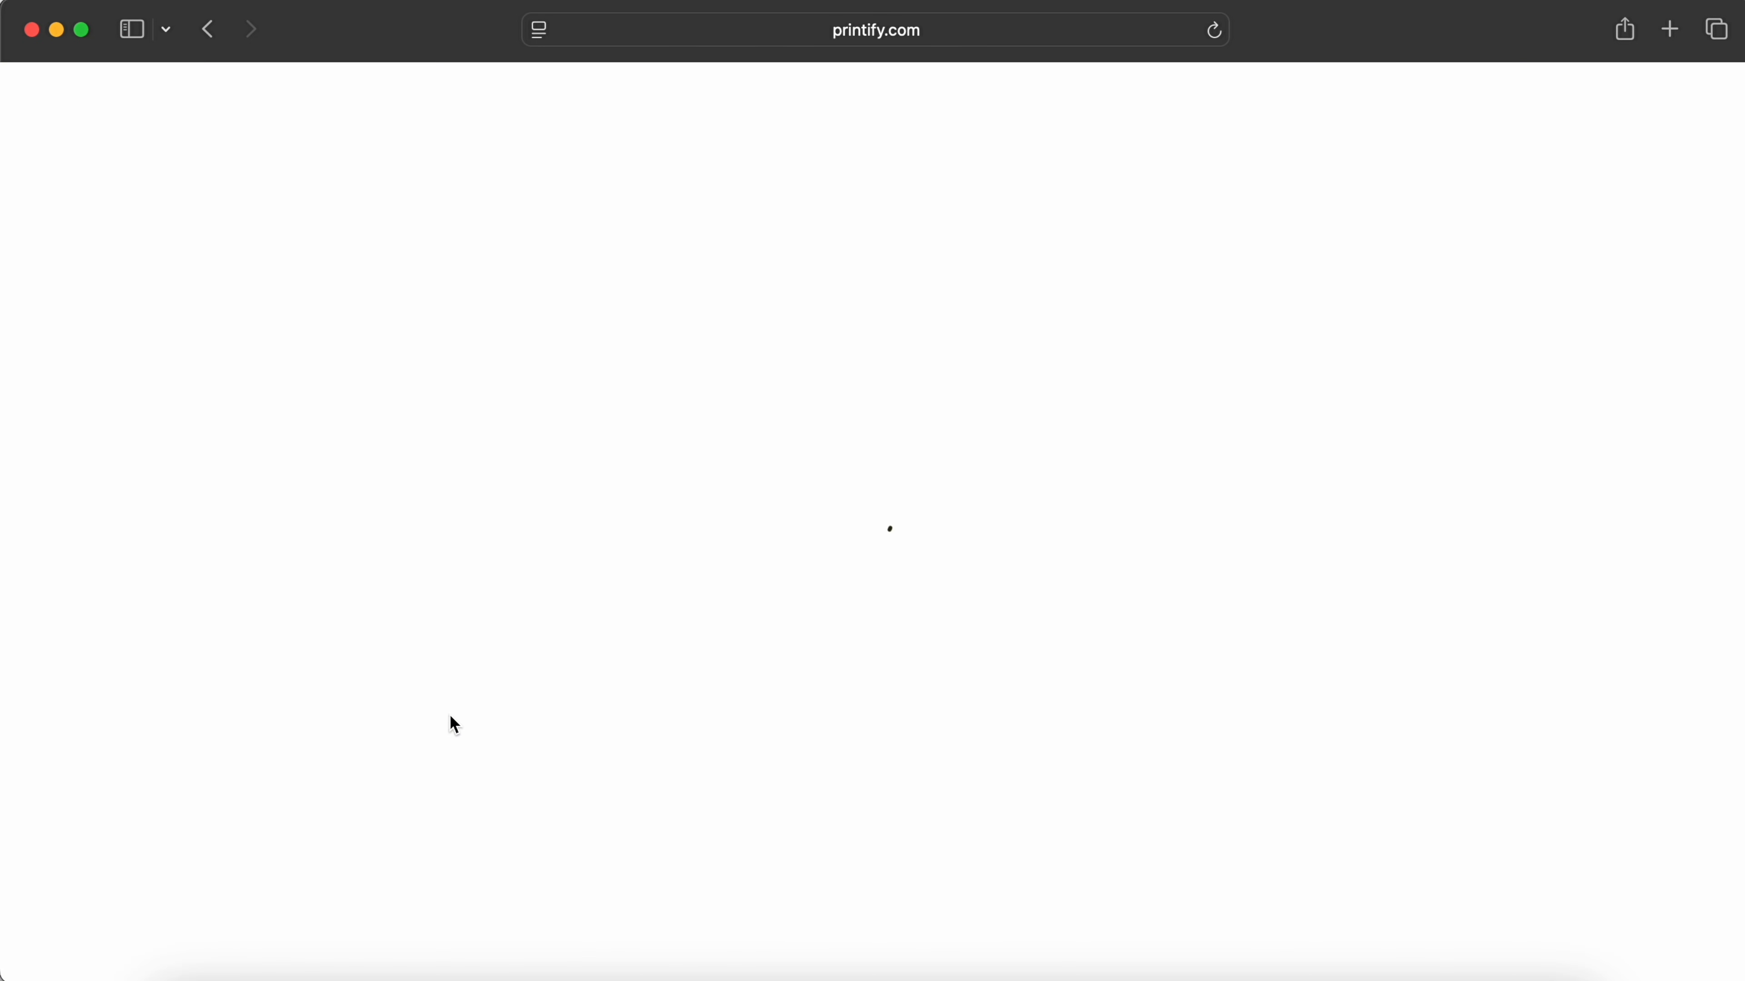
left_click(1317, 720)
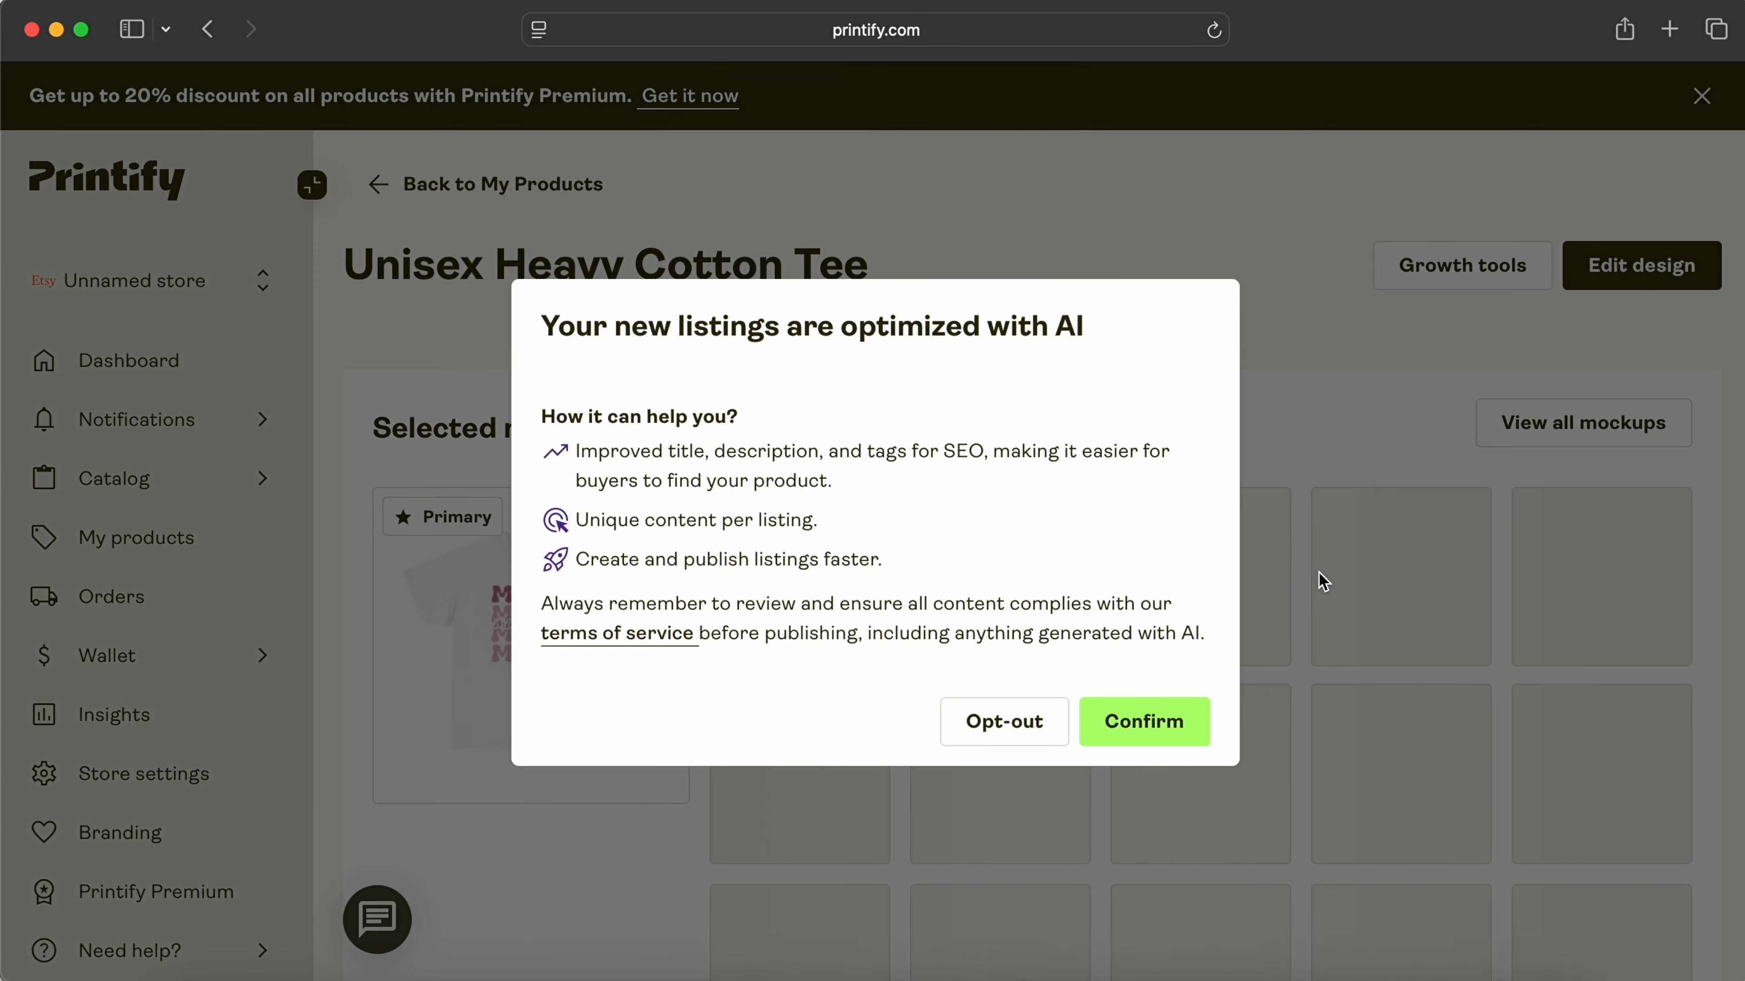
Step: Accept the AI-optimised listing content and remove the Men's Clothing tag, leaving 11/13 tags
left_click(1158, 722)
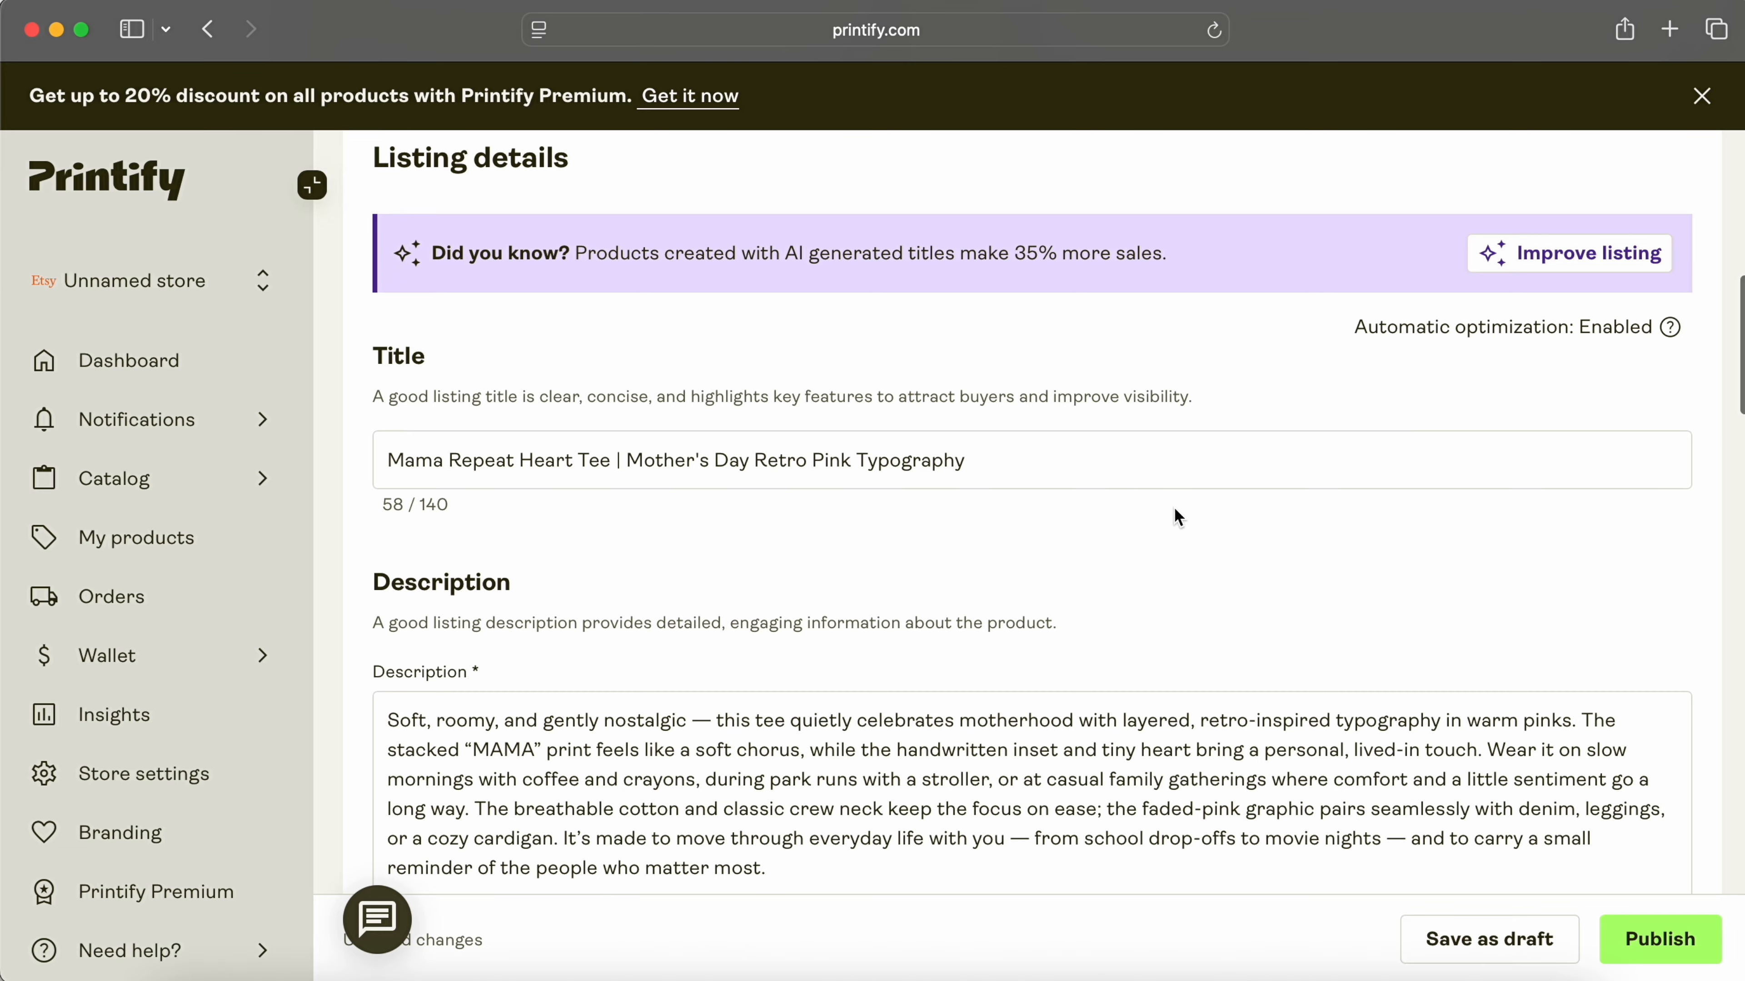
scroll(1174, 518, "down", 2)
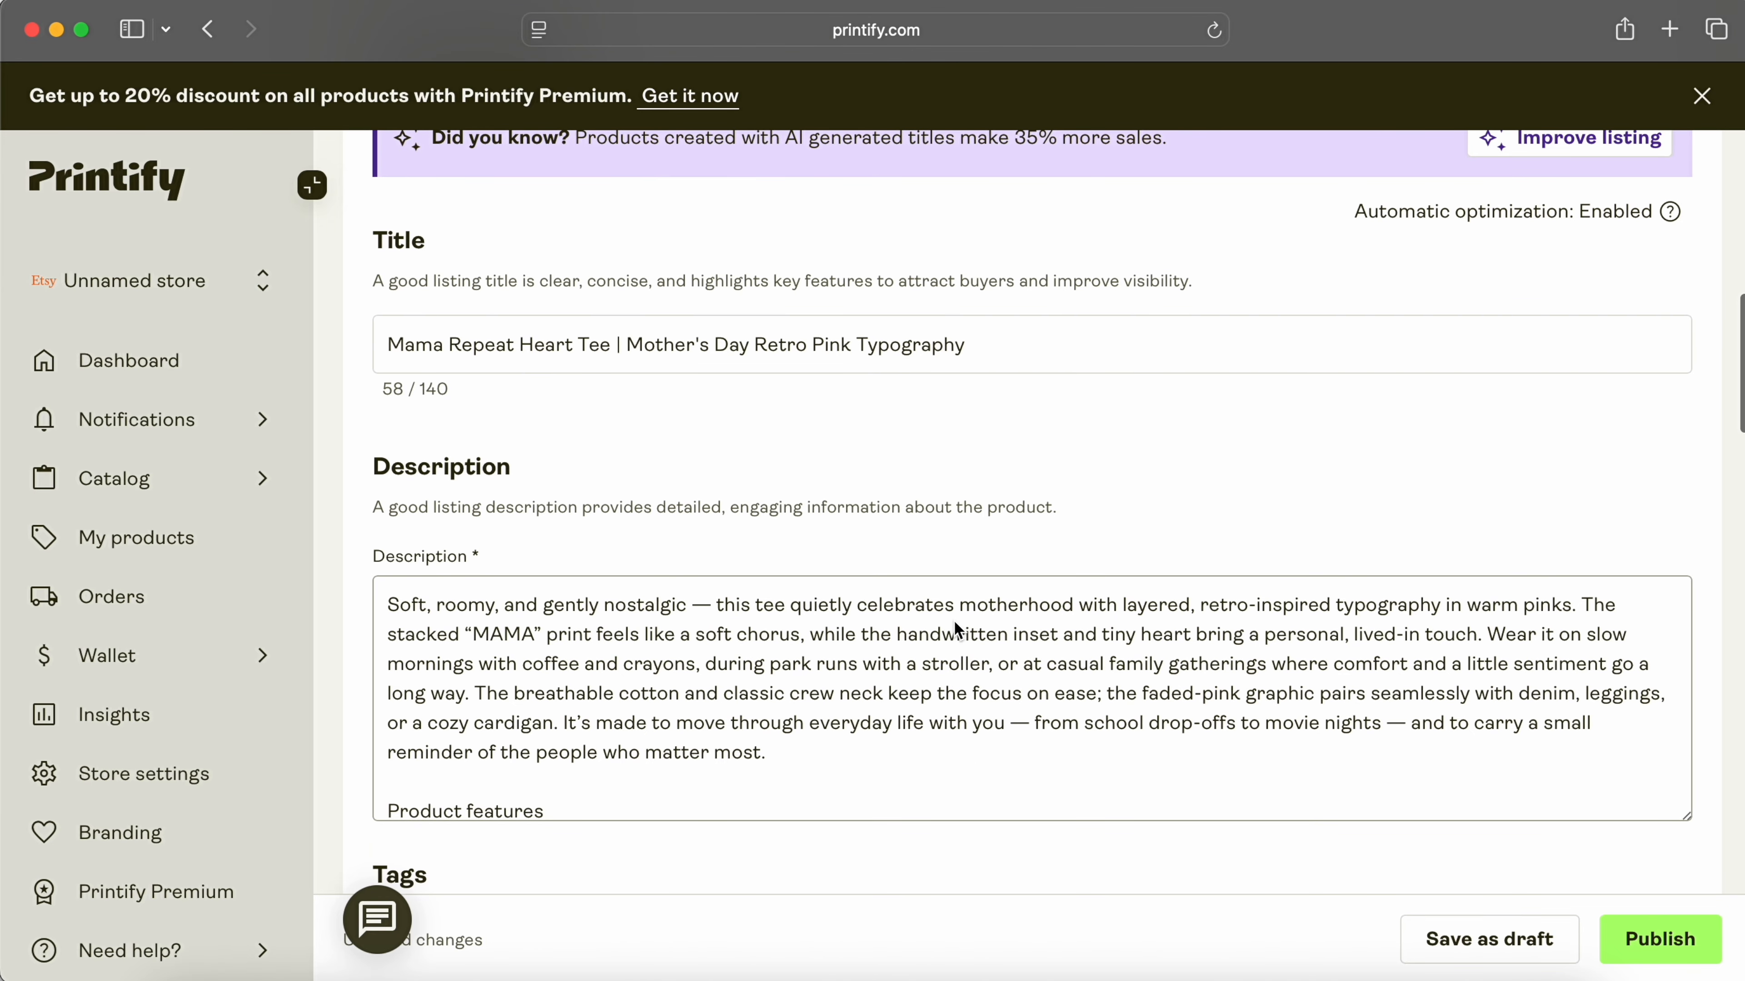
scroll(802, 573, "down", 10)
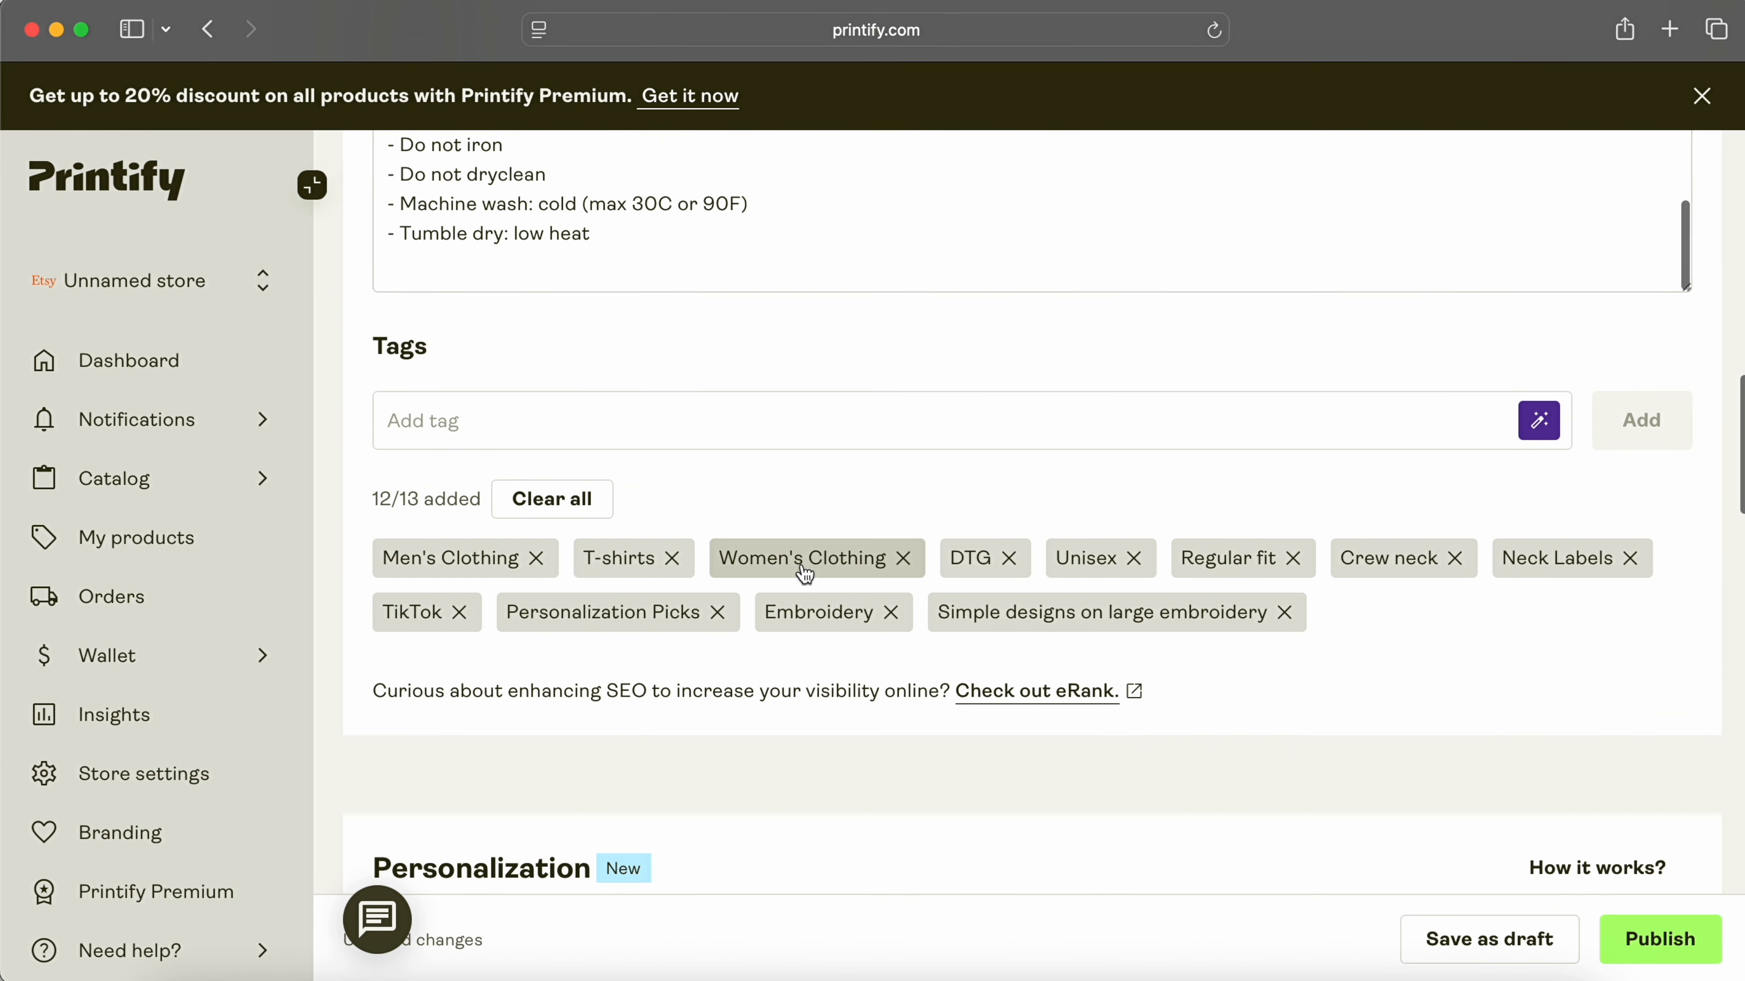
left_click(535, 558)
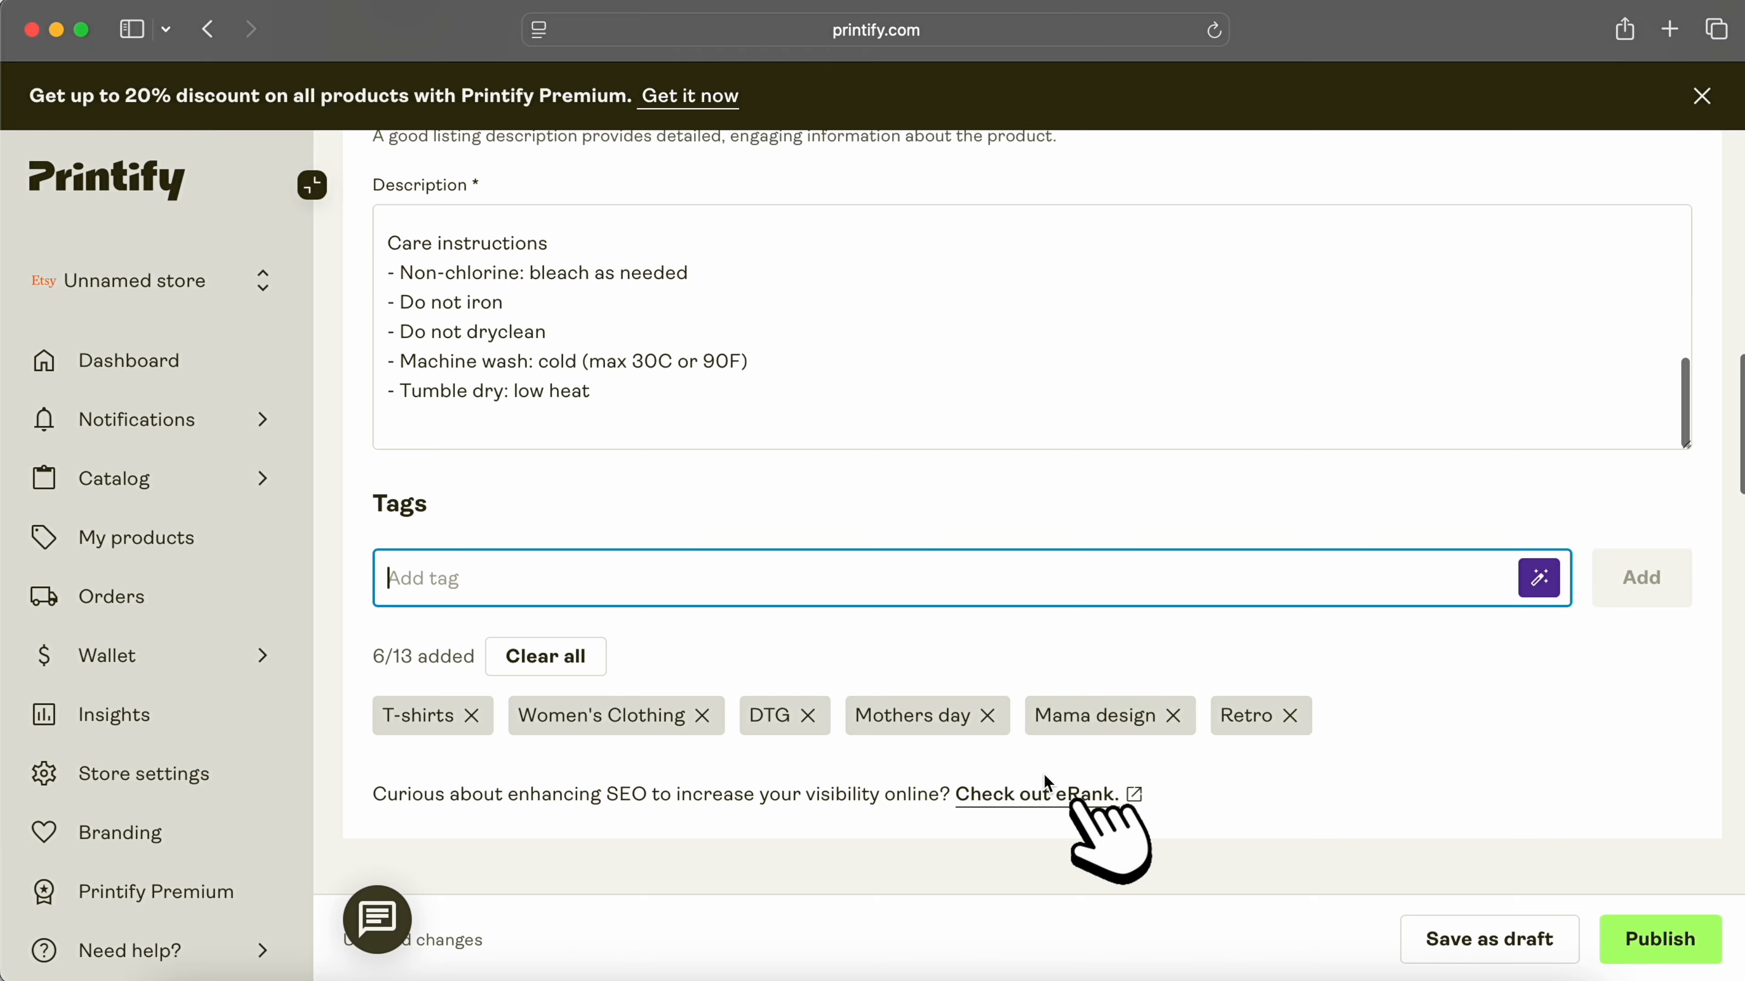
Step: Look over the eRank SEO page in a new tab, close it, and switch on personalization
left_click(1035, 795)
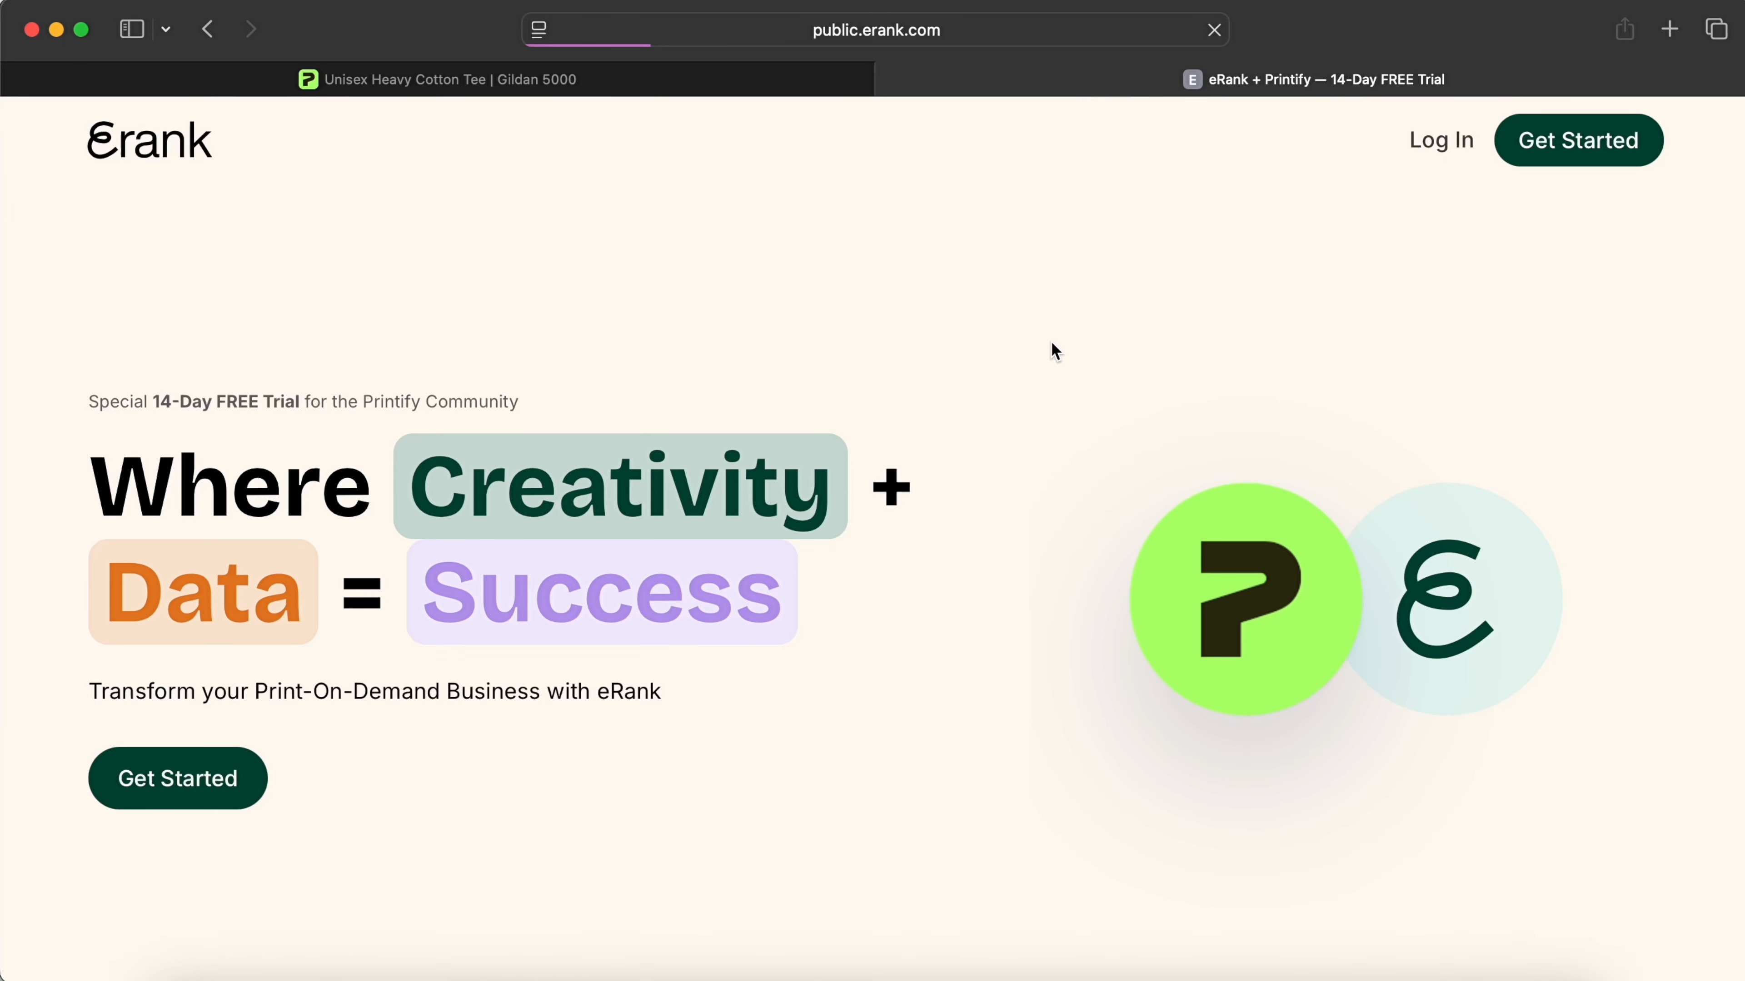
scroll(1051, 344, "down", 3)
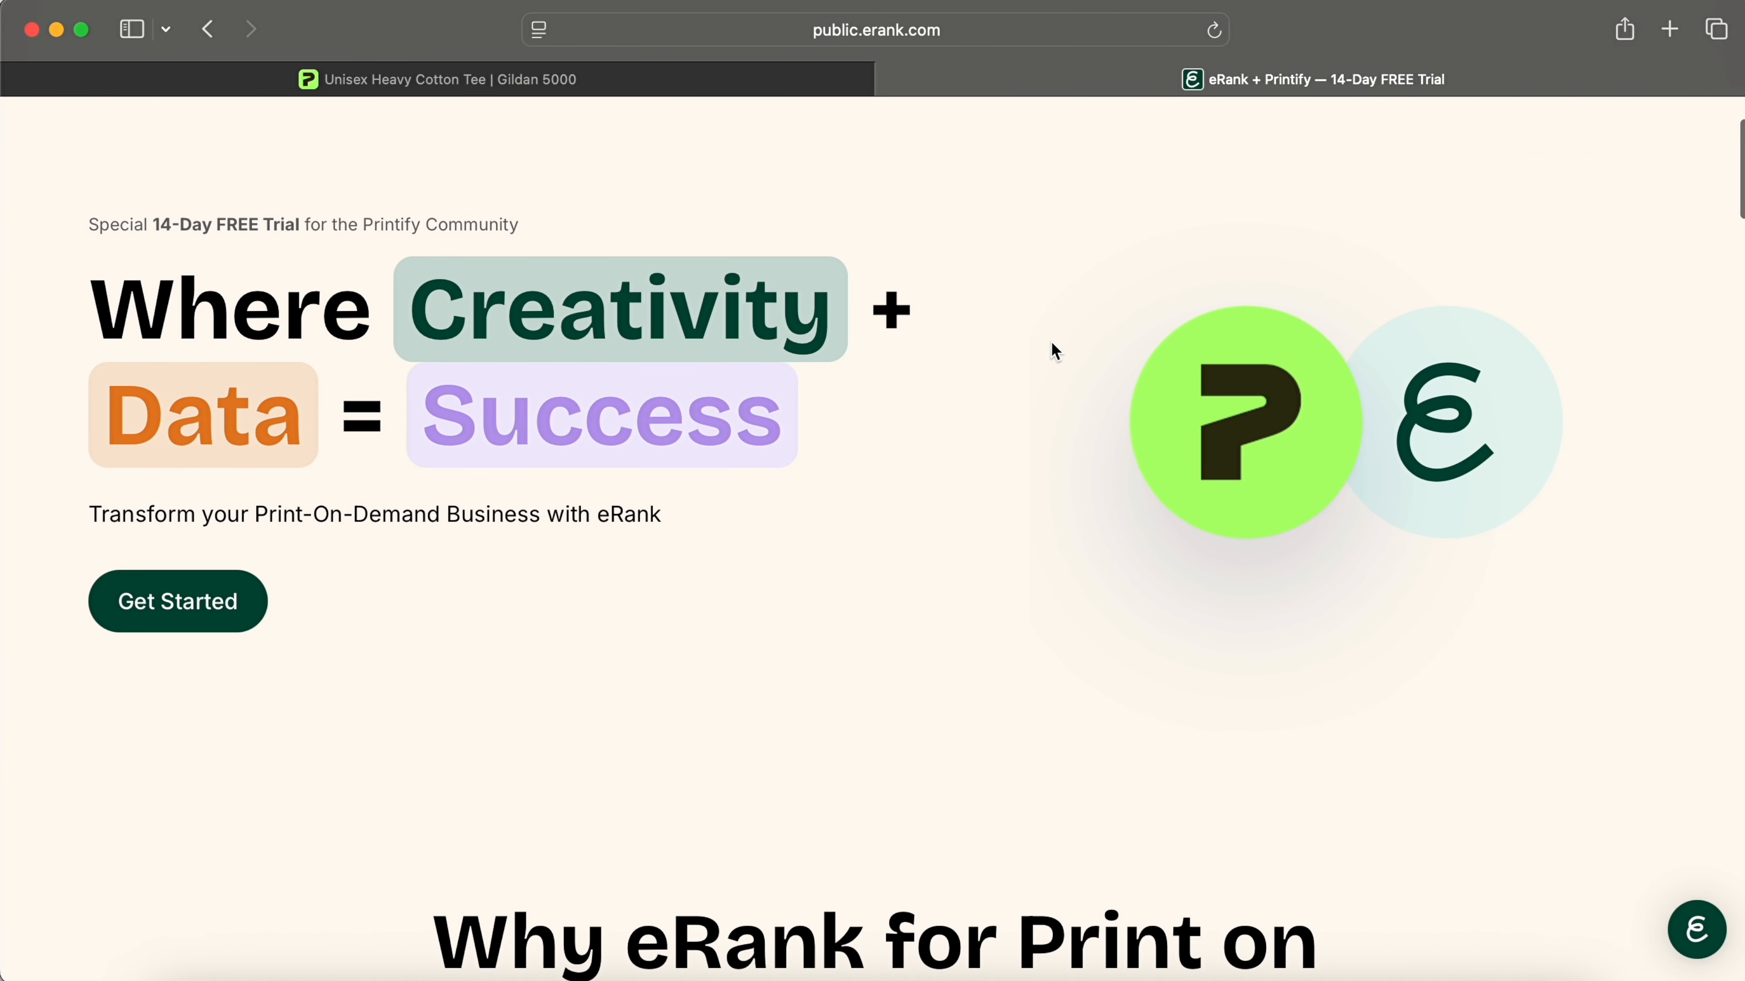
scroll(1051, 341, "up", 2)
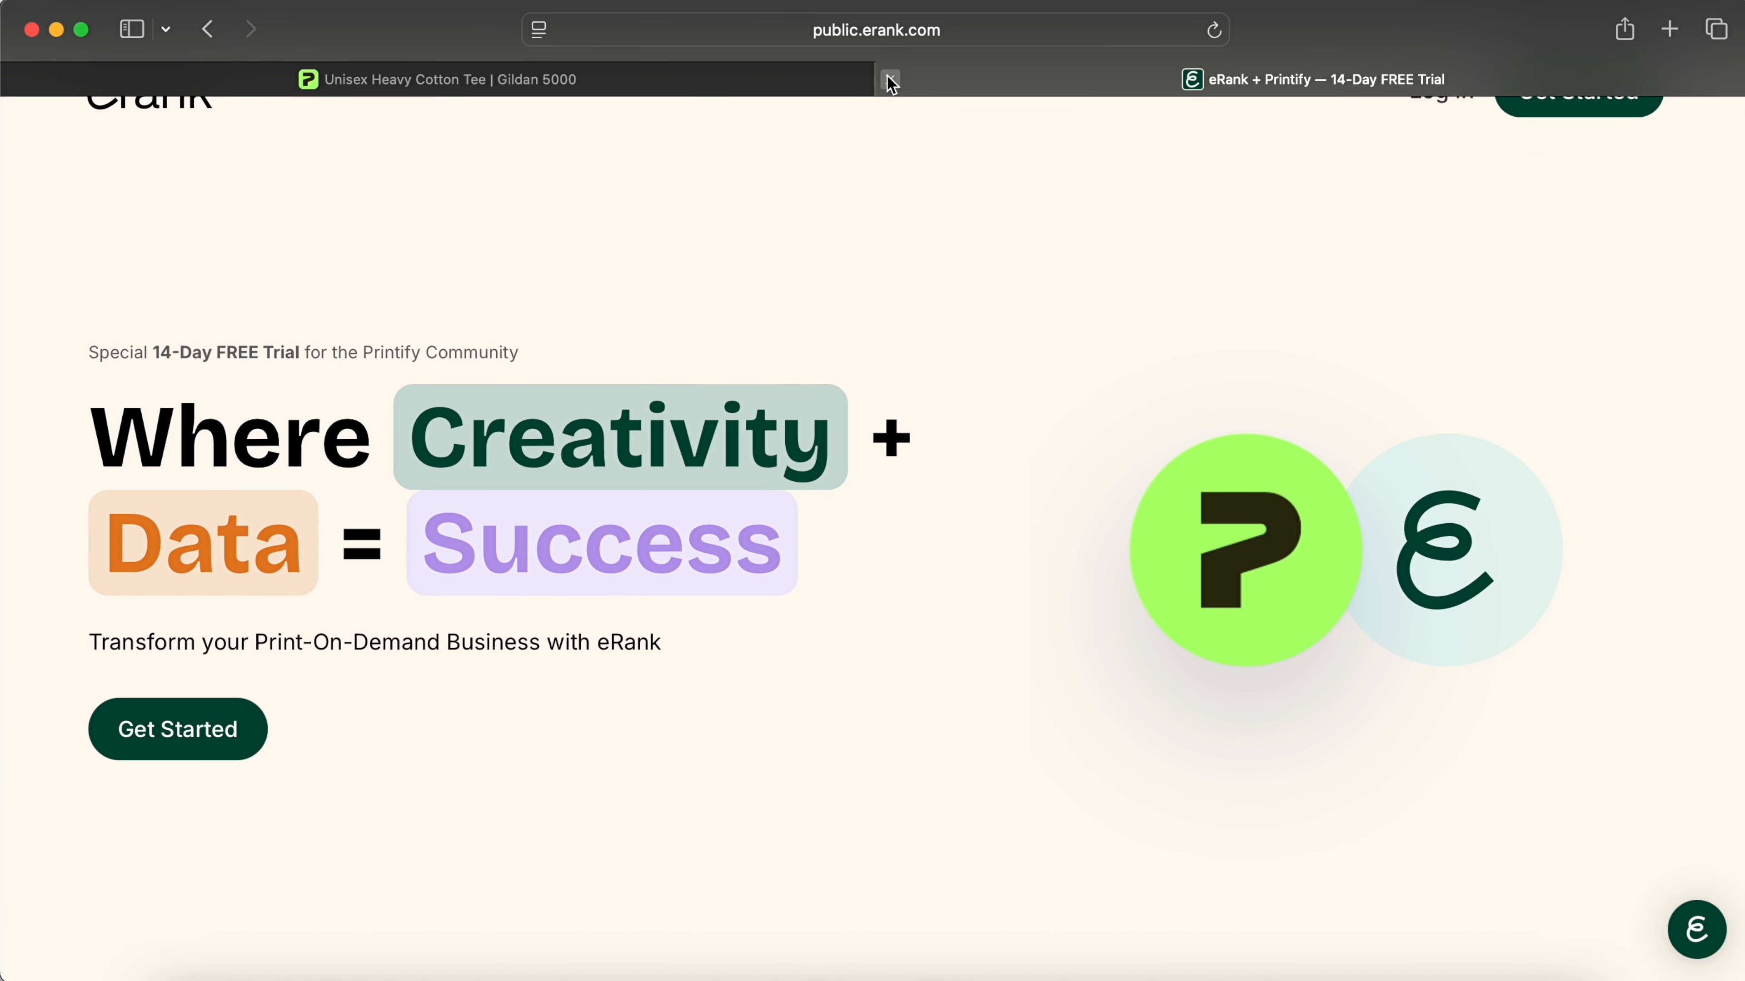
left_click(890, 80)
left_click(439, 430)
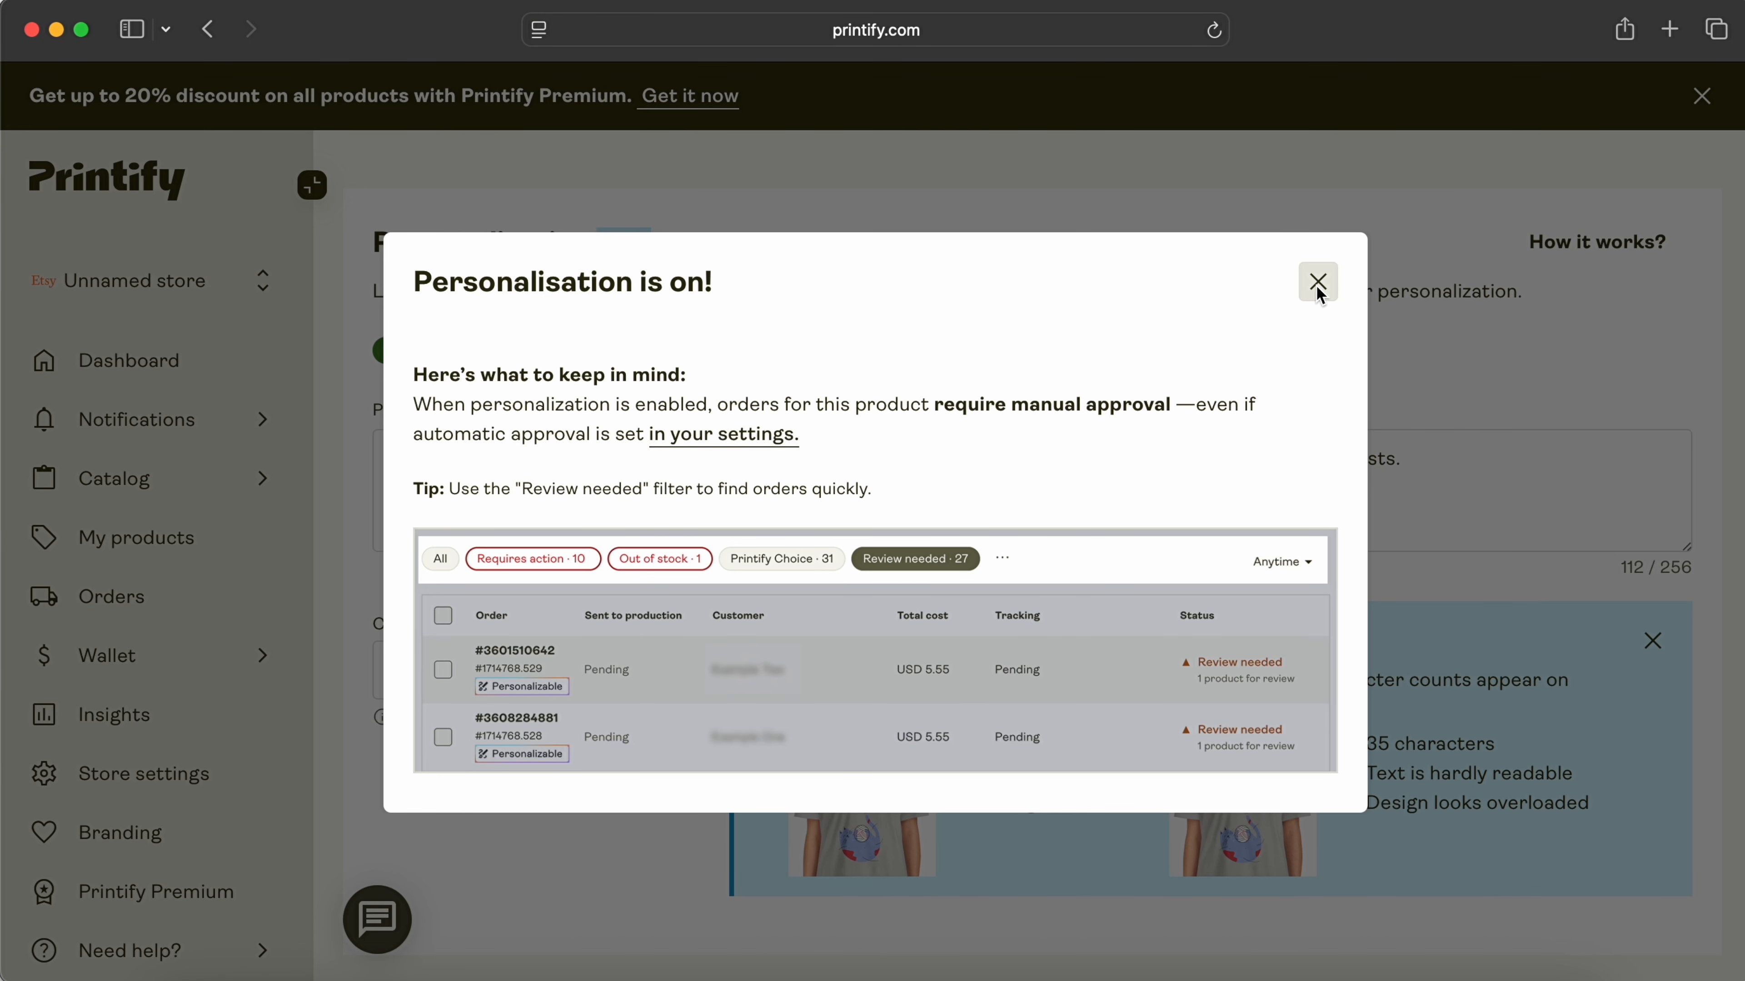
Step: Dismiss the personalization message, turn personalization back off, and read how it works
left_click(1318, 282)
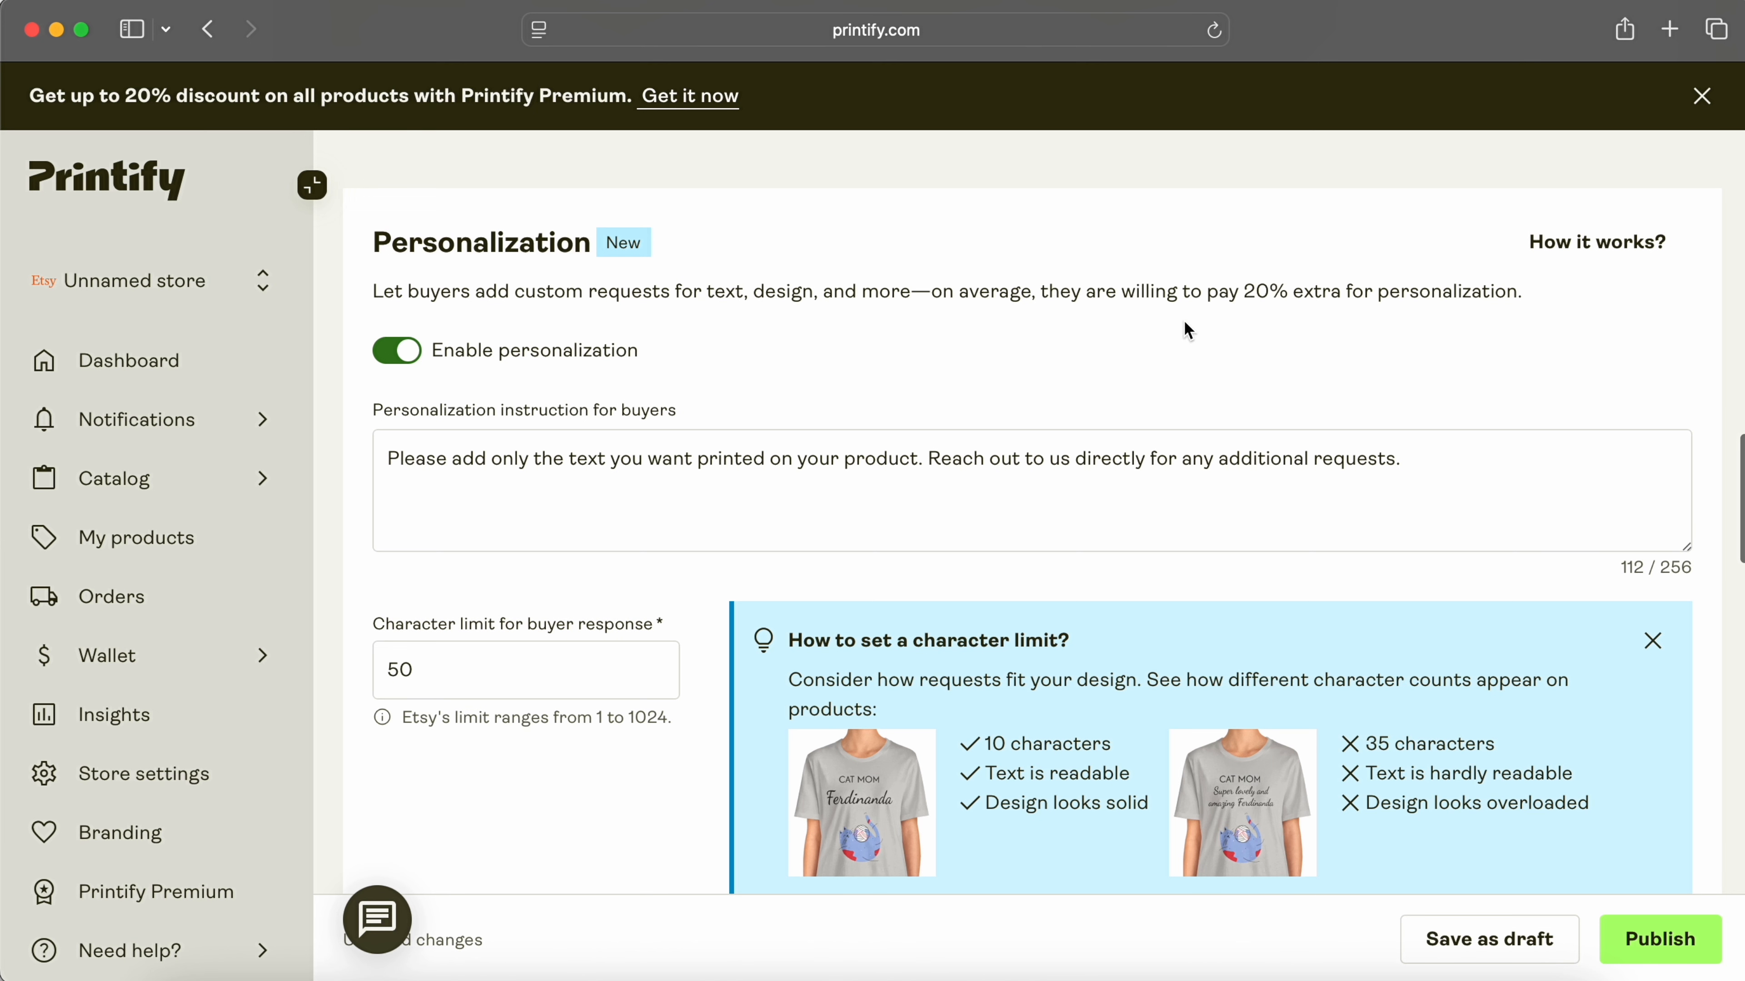
left_click(542, 357)
left_click(1598, 325)
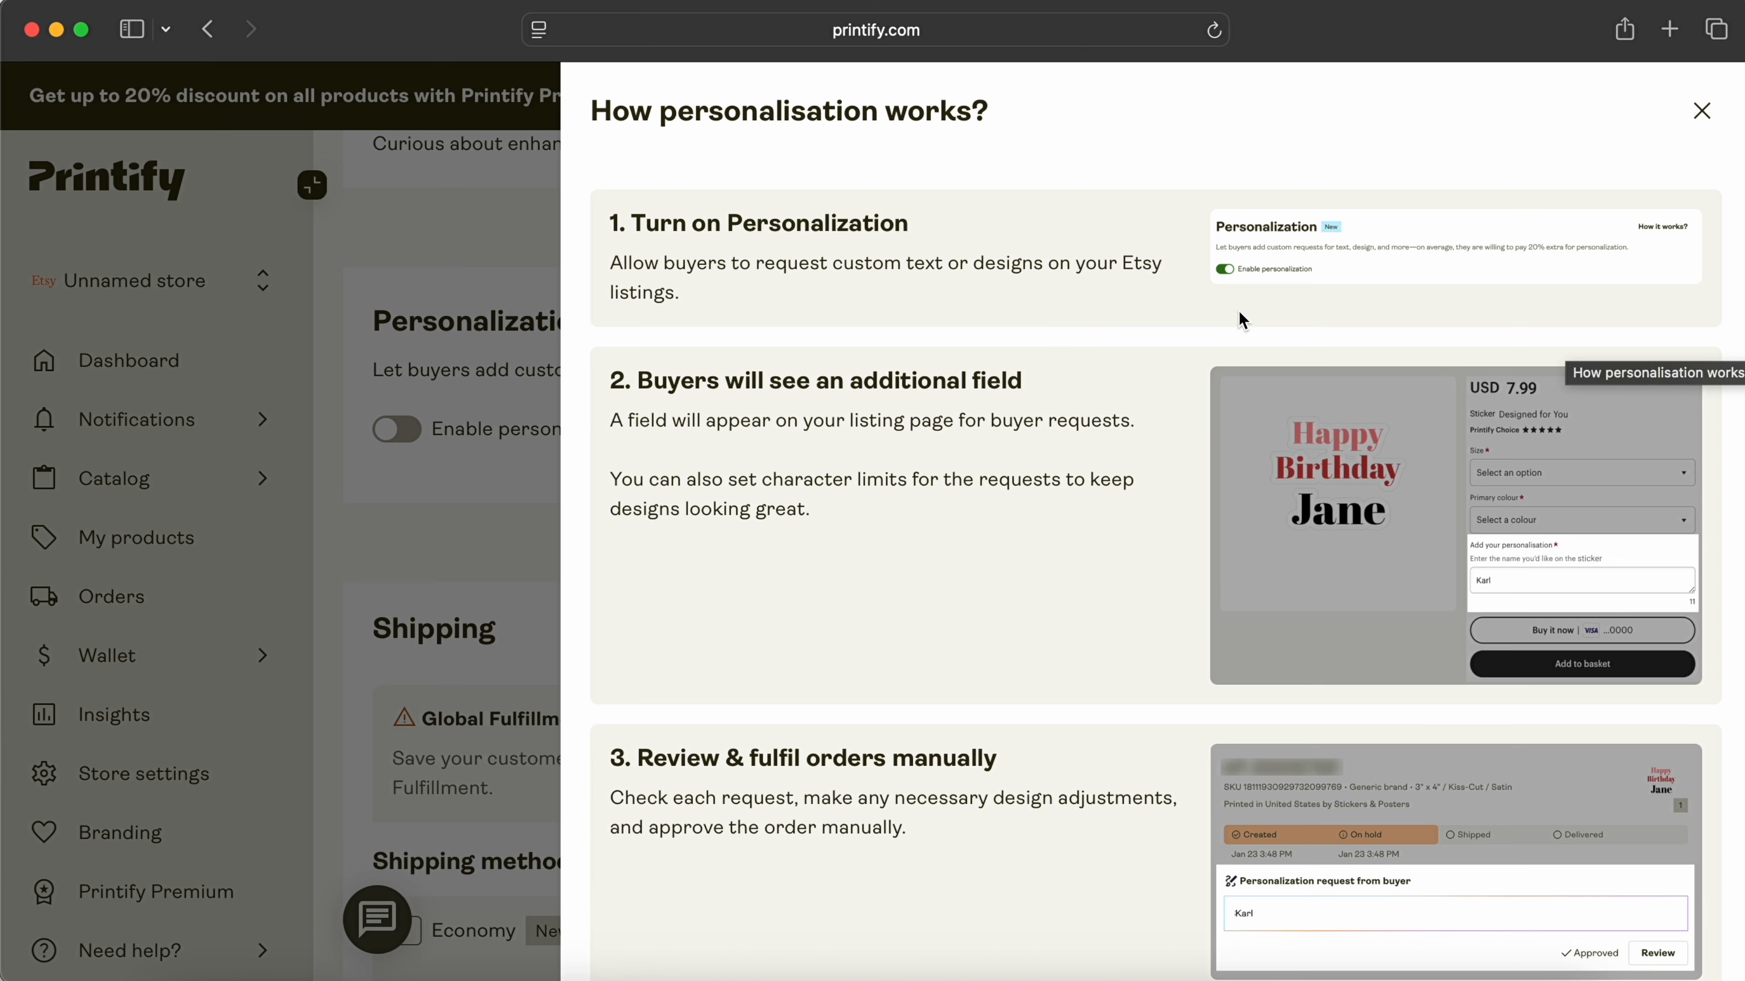
scroll(1238, 309, "down", 2)
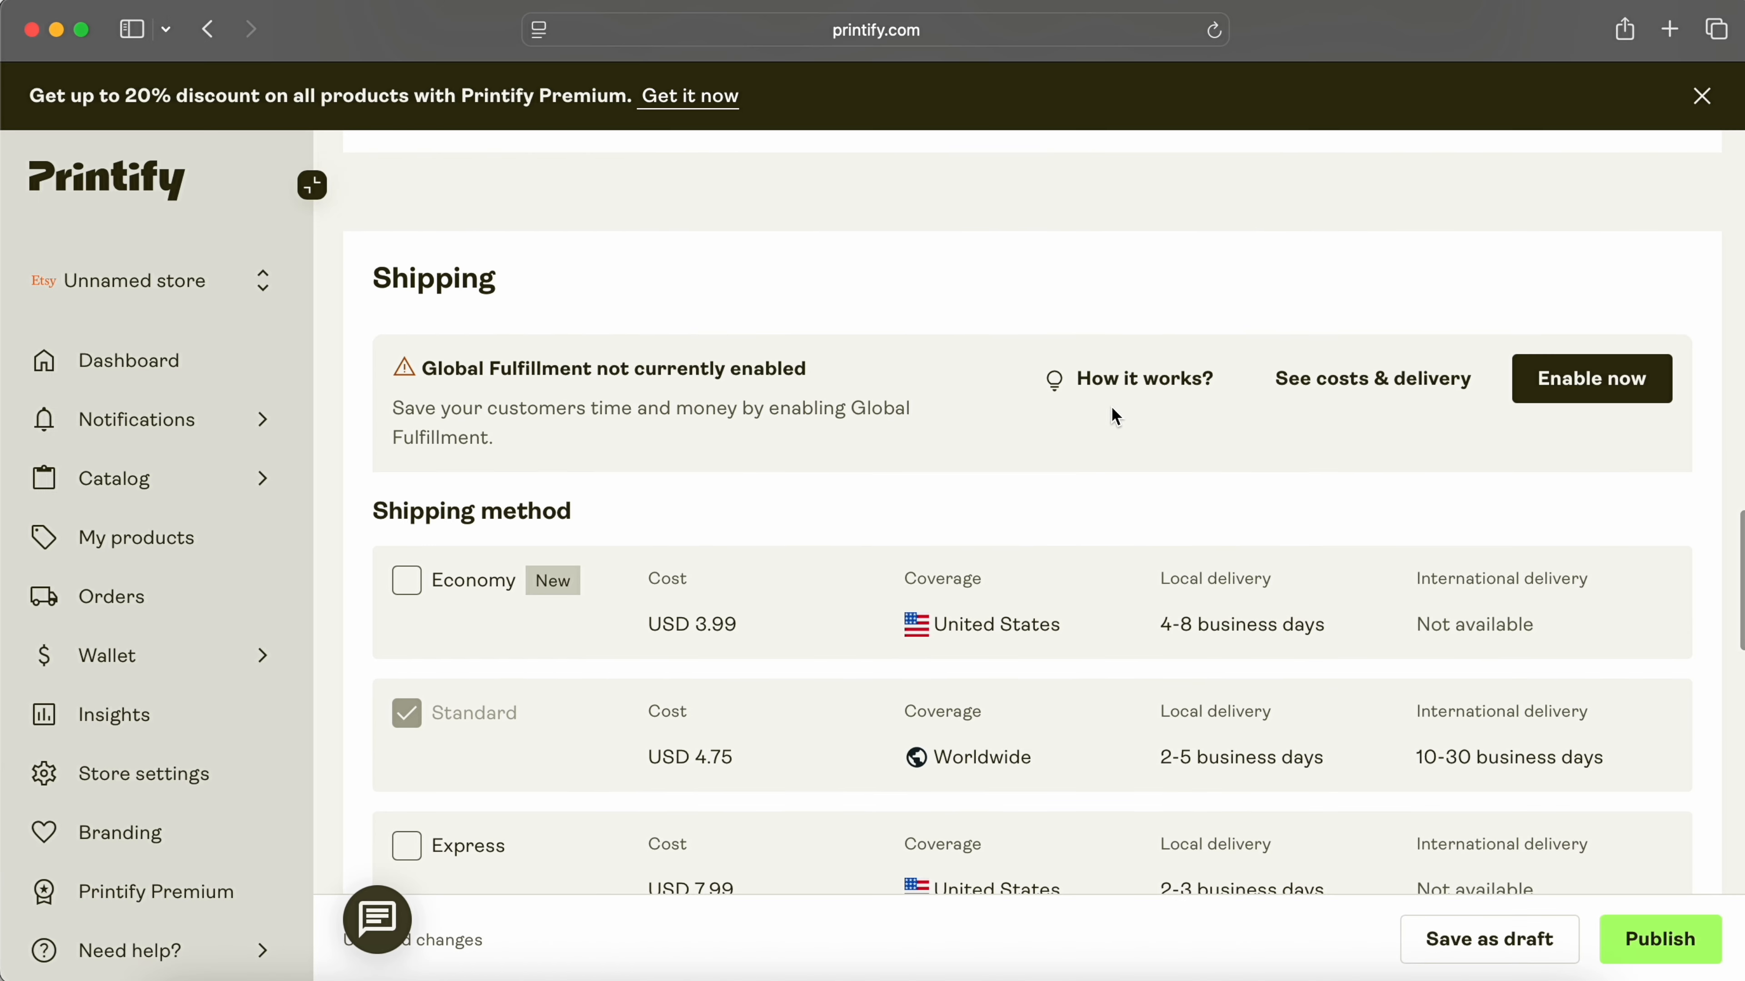
scroll(1111, 407, "down", 1)
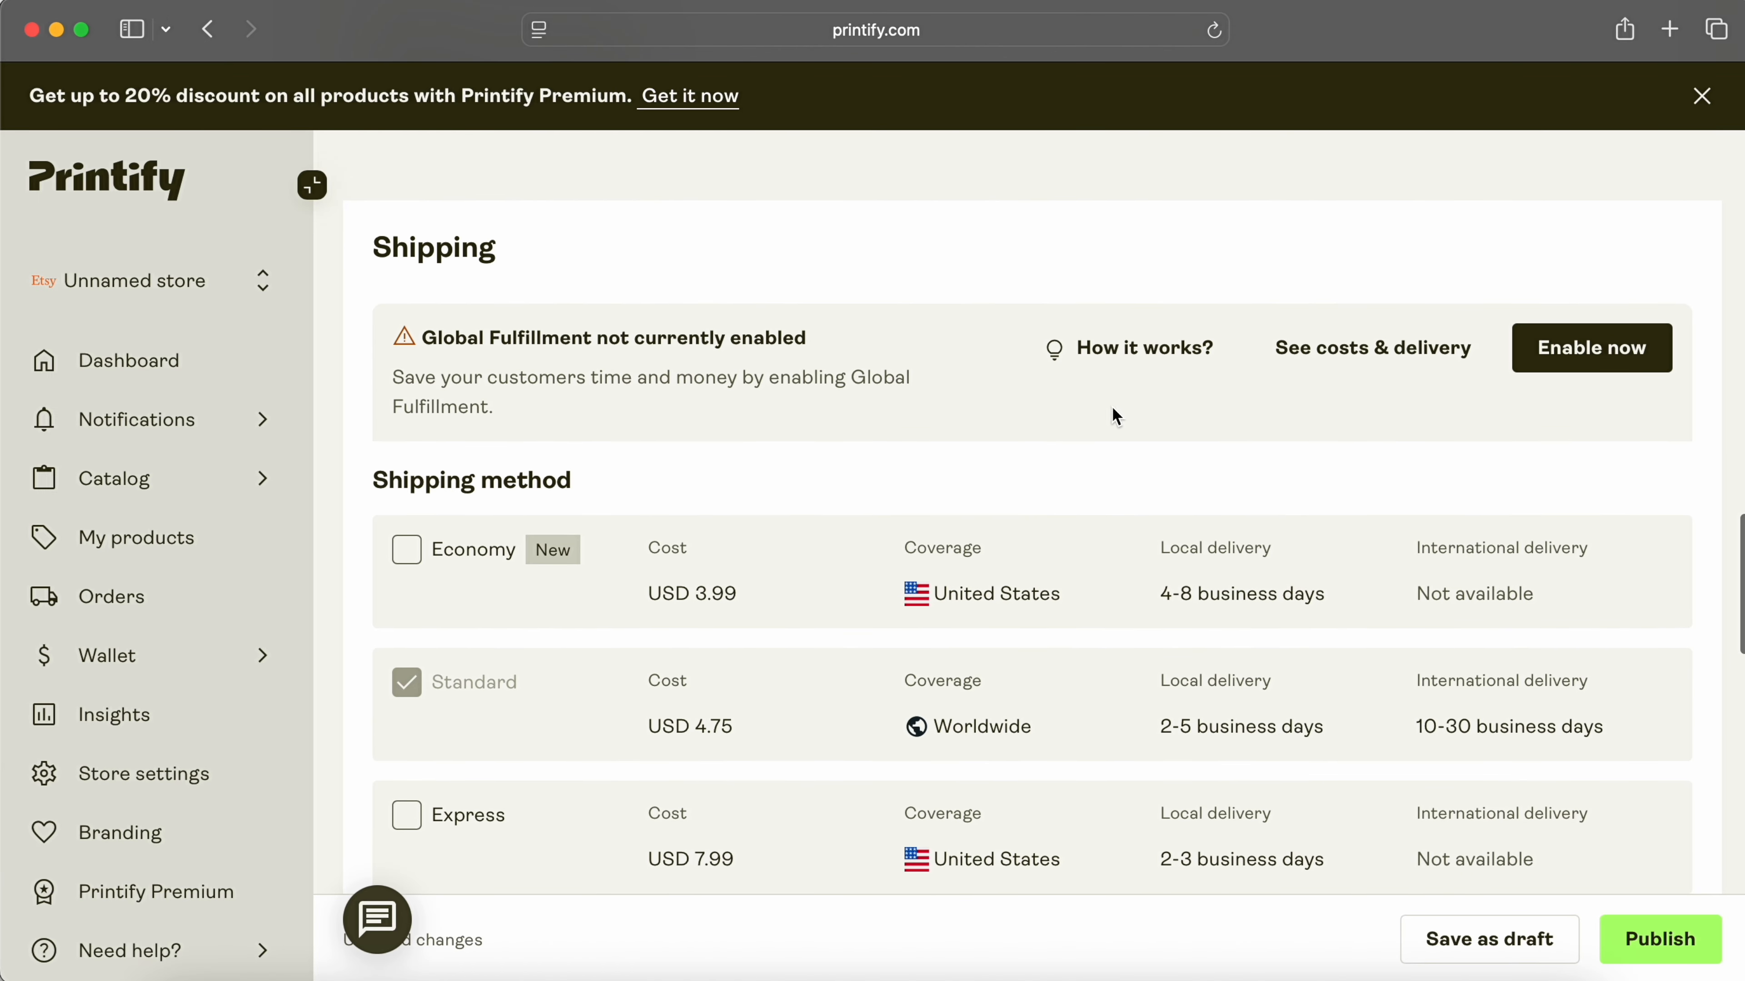
scroll(1166, 443, "down", 1)
scroll(1166, 445, "down", 2)
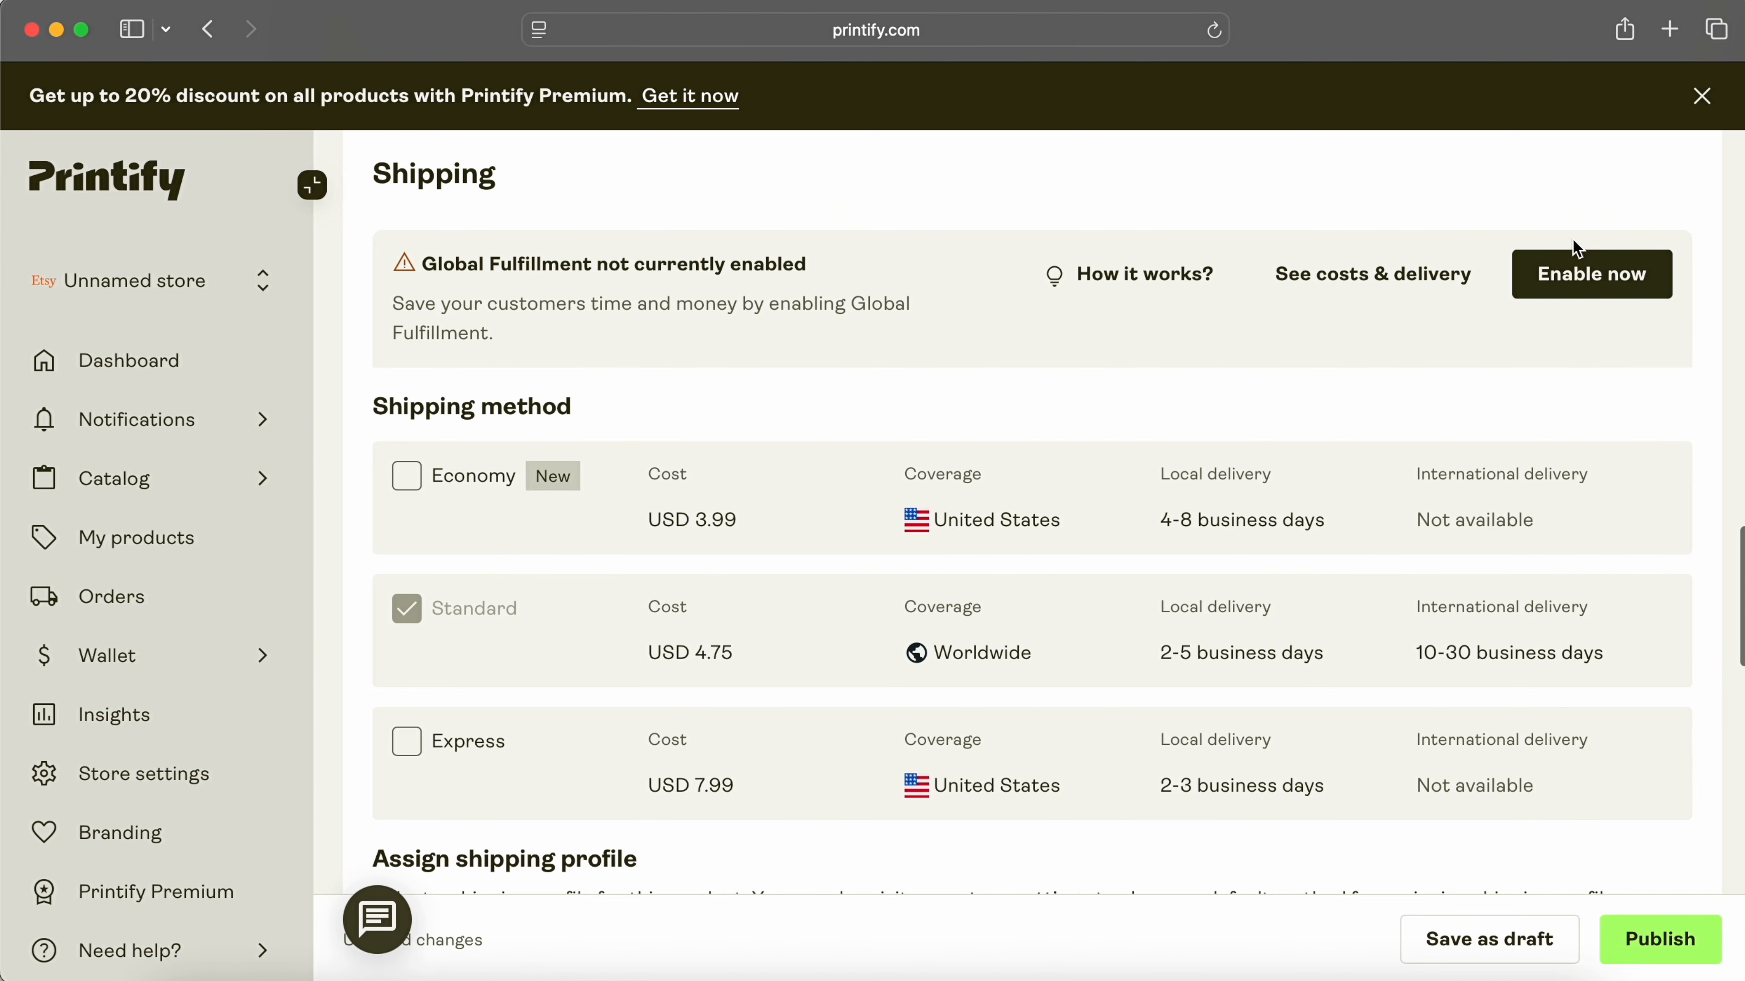
scroll(1577, 653, "up", 5)
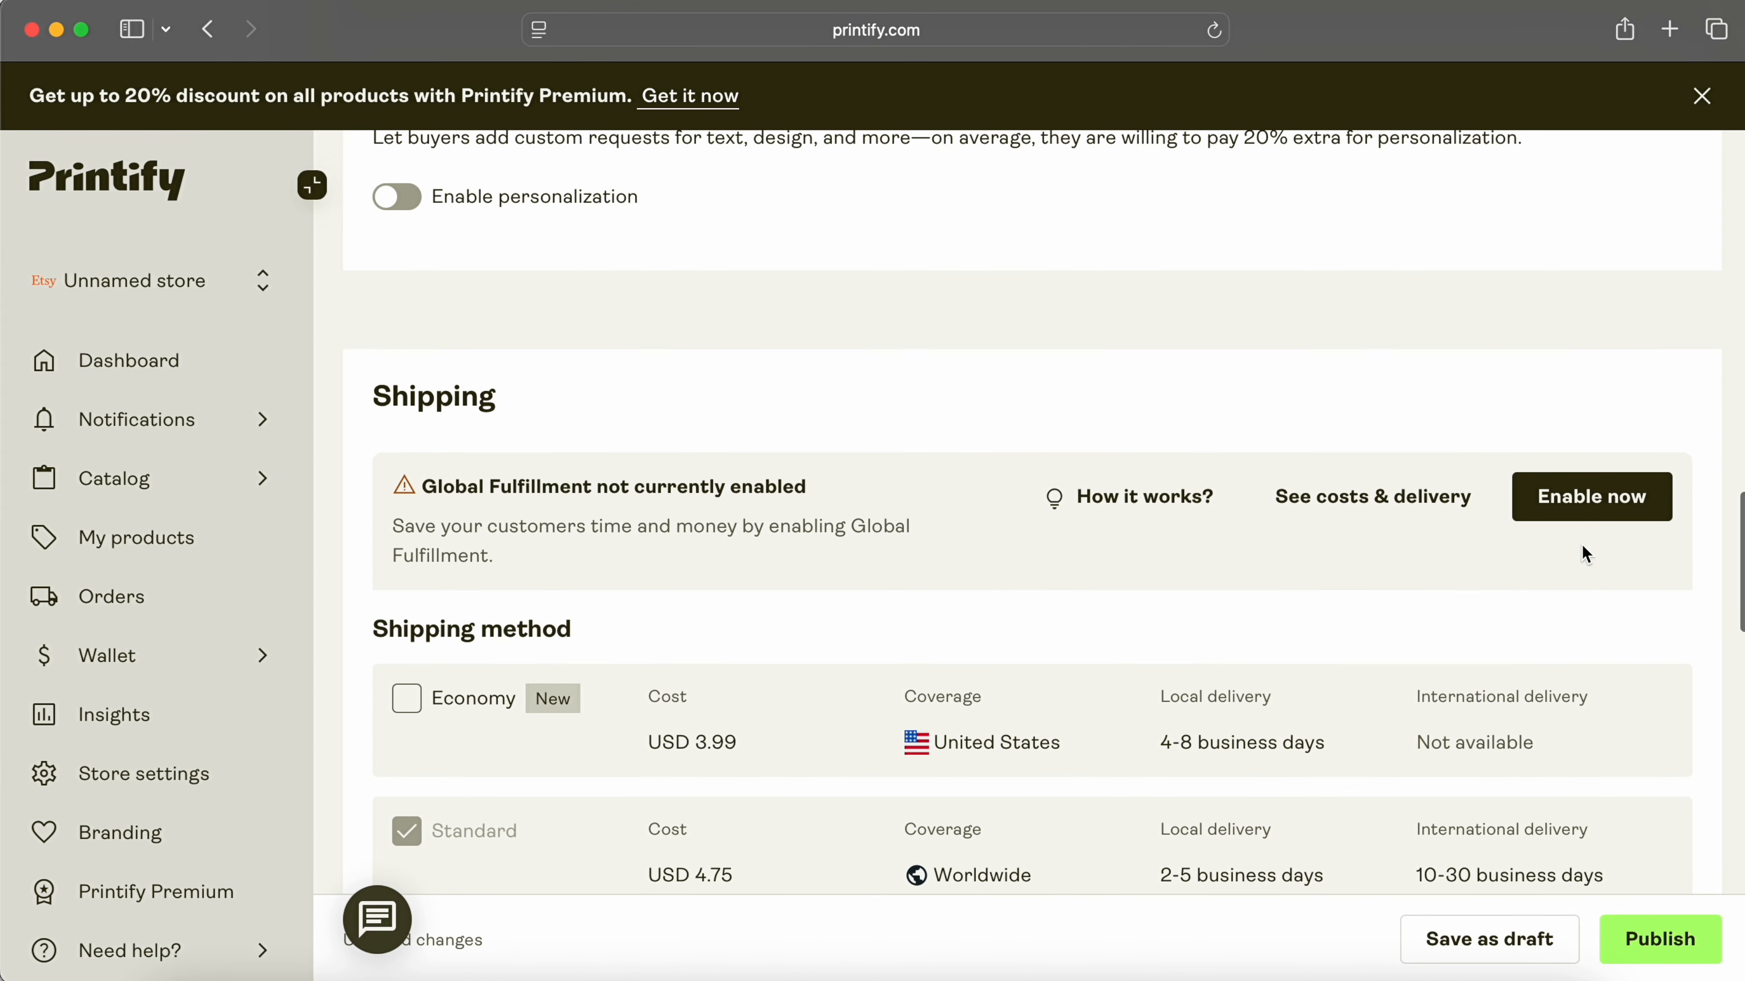
Step: Enable Global Fulfillment by removing ineligible variants, then go to store settings for EU compliance
left_click(1587, 512)
left_click(1597, 939)
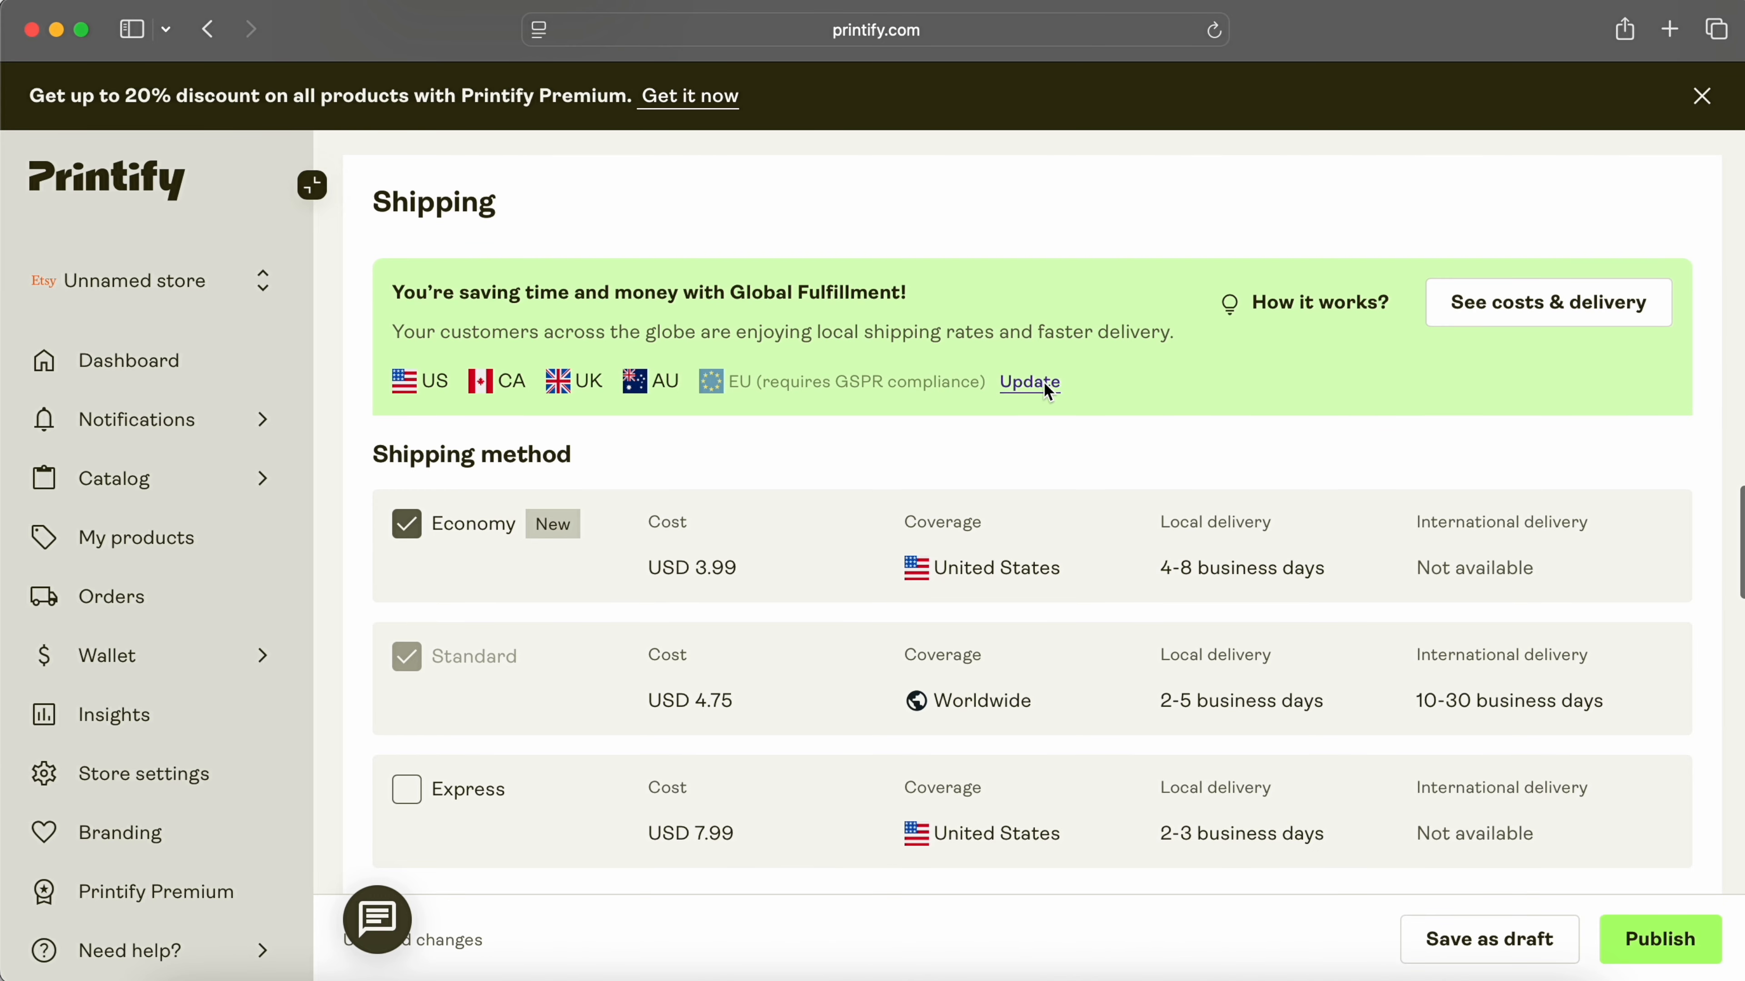
left_click(1044, 383)
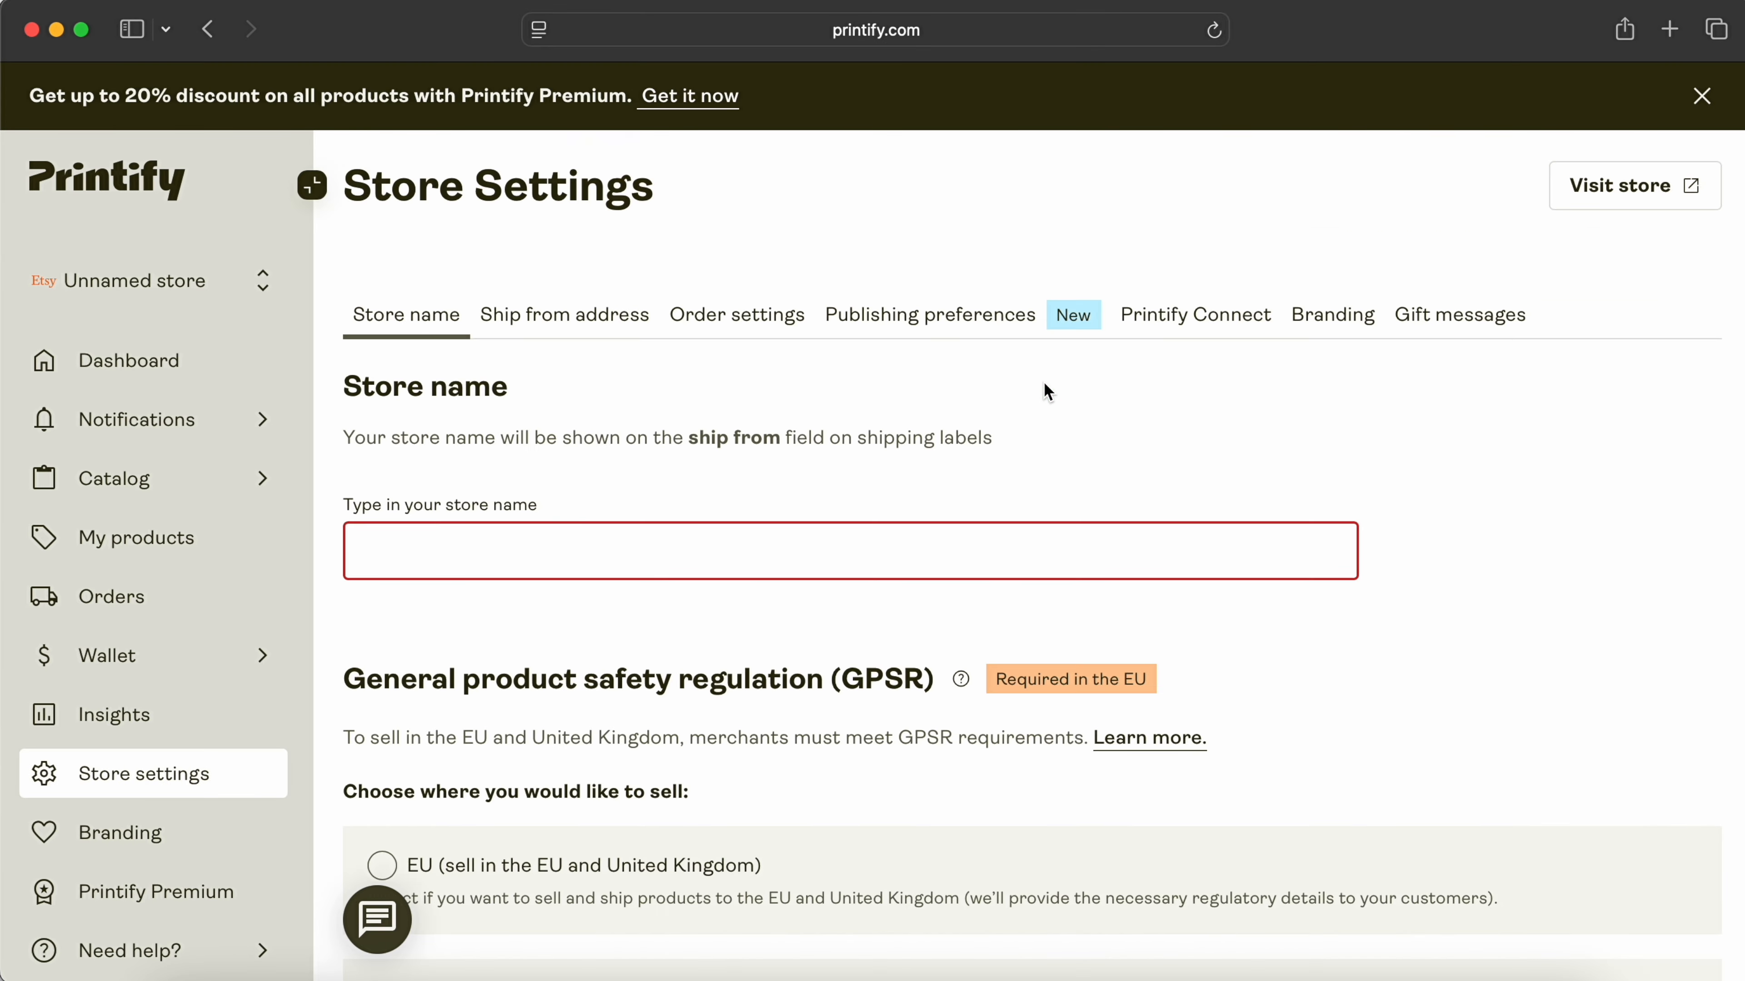
Step: Set the store's GPSR option to sell in the EU and UK, then view and close the help article
scroll(1043, 382, "down", 4)
left_click(382, 568)
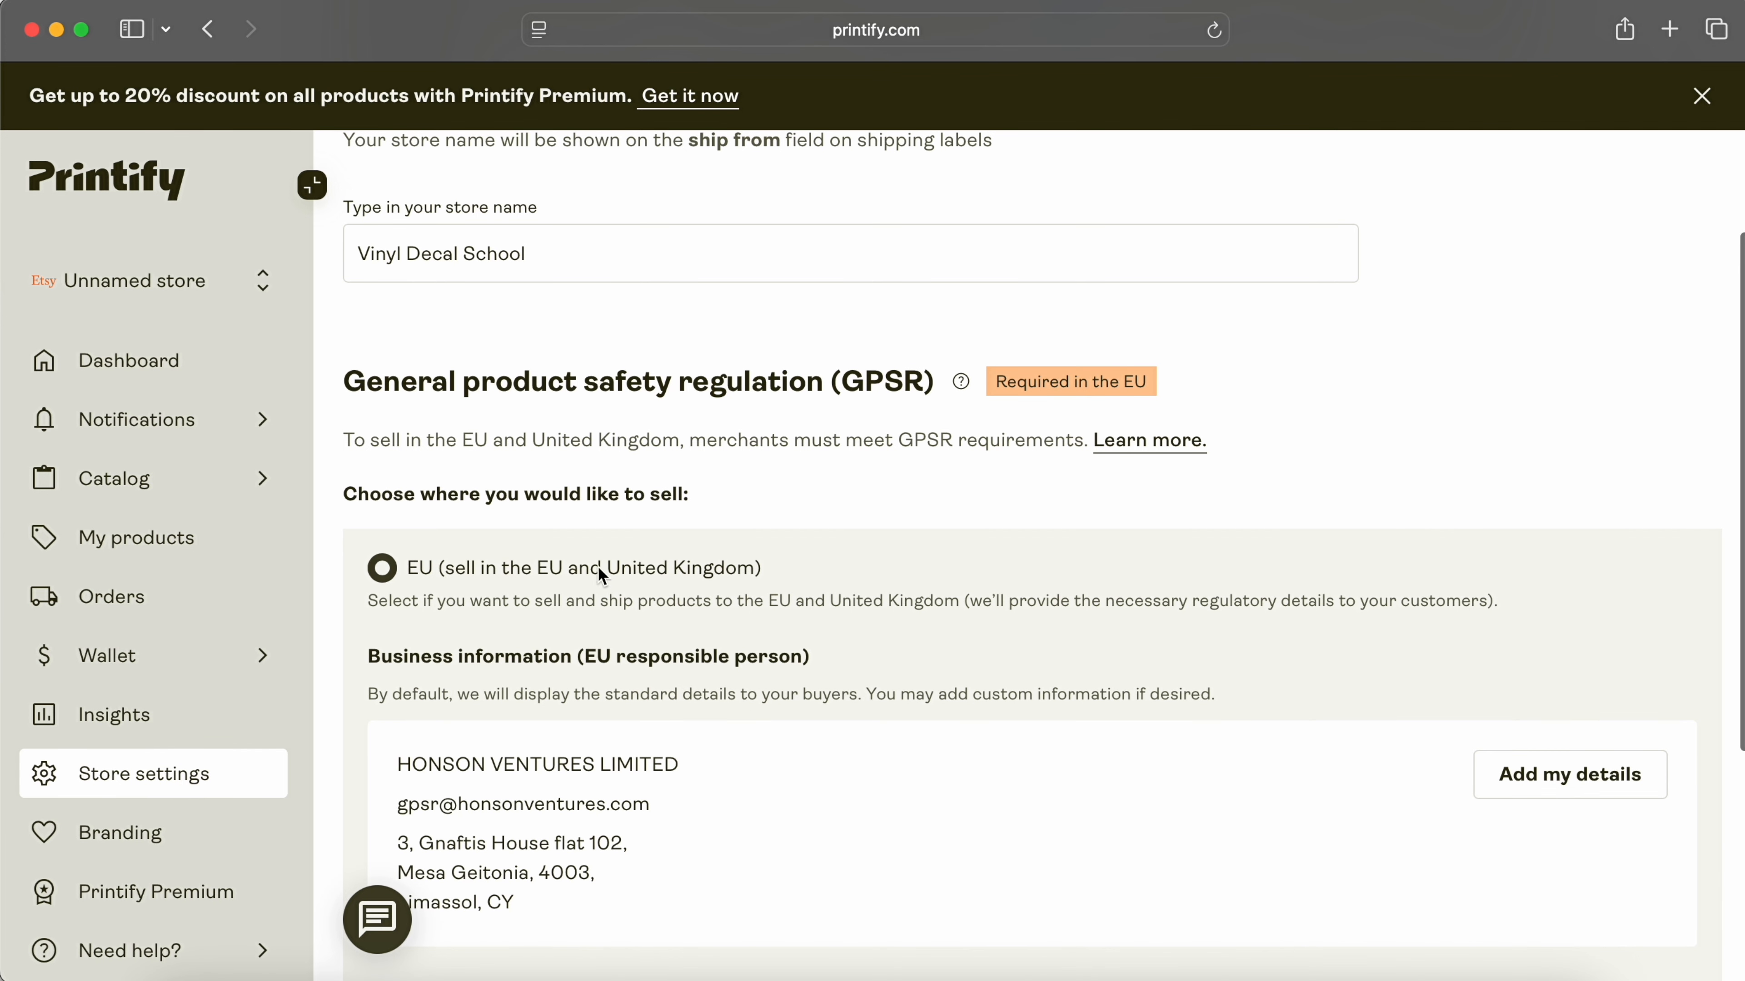
scroll(960, 568, "down", 3)
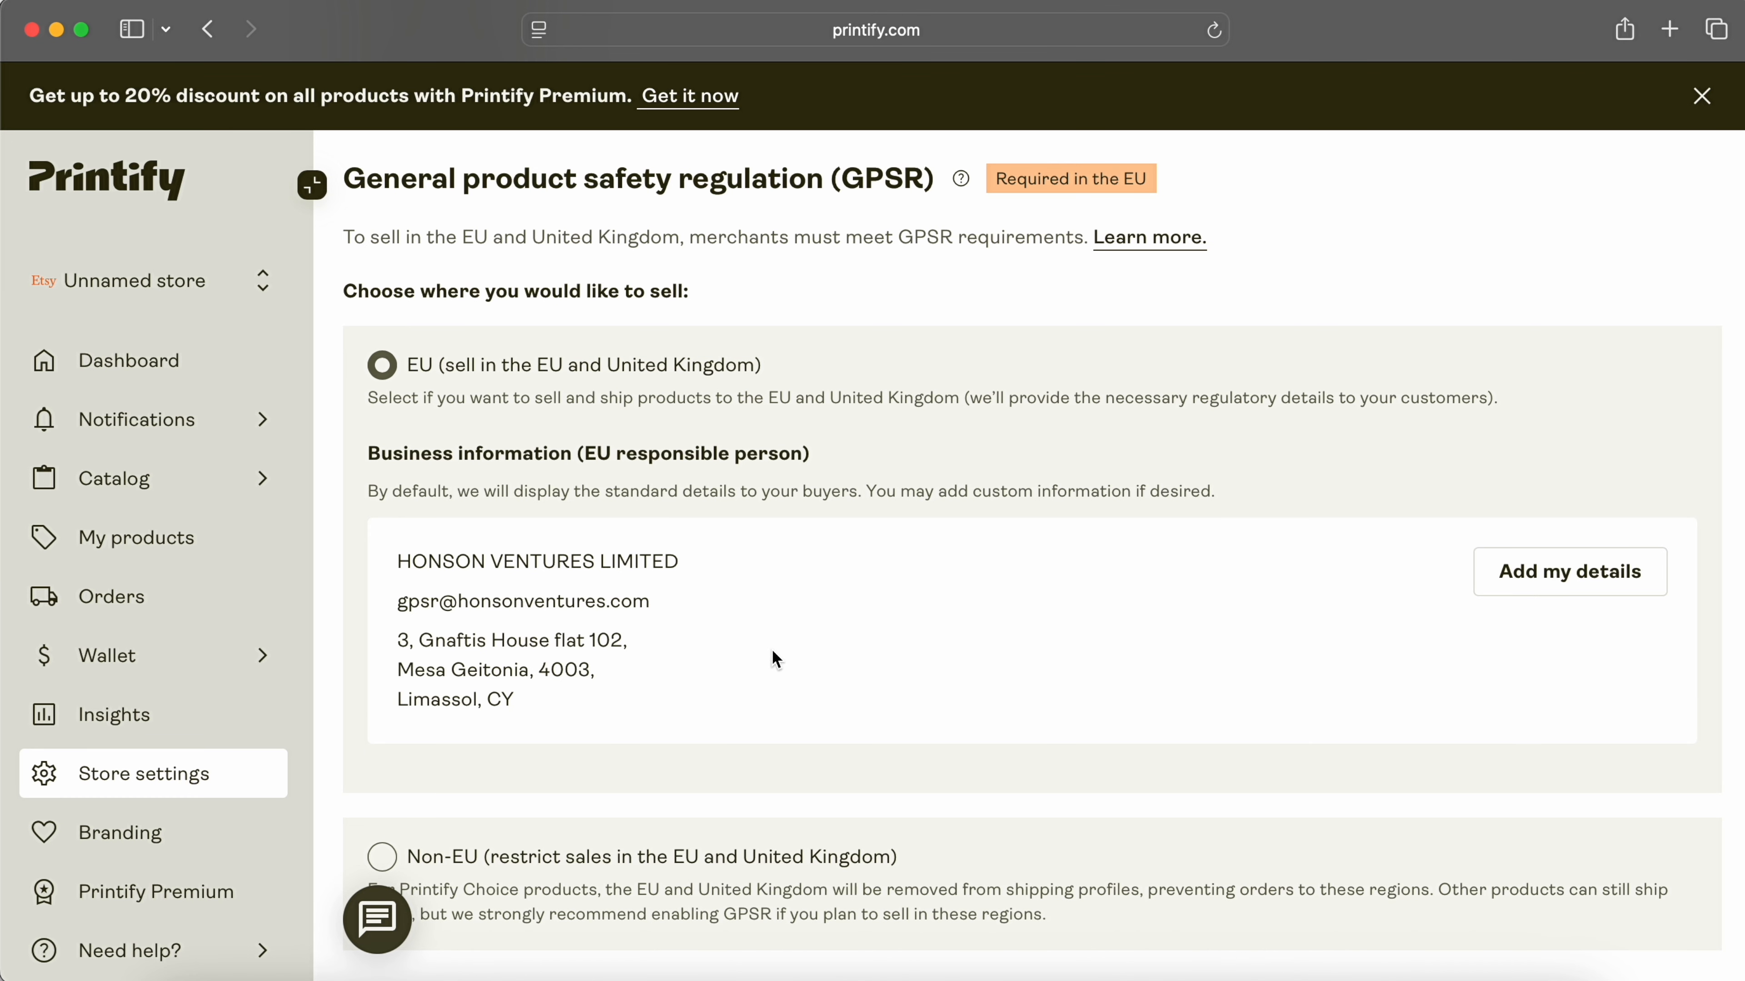
scroll(671, 654, "up", 1)
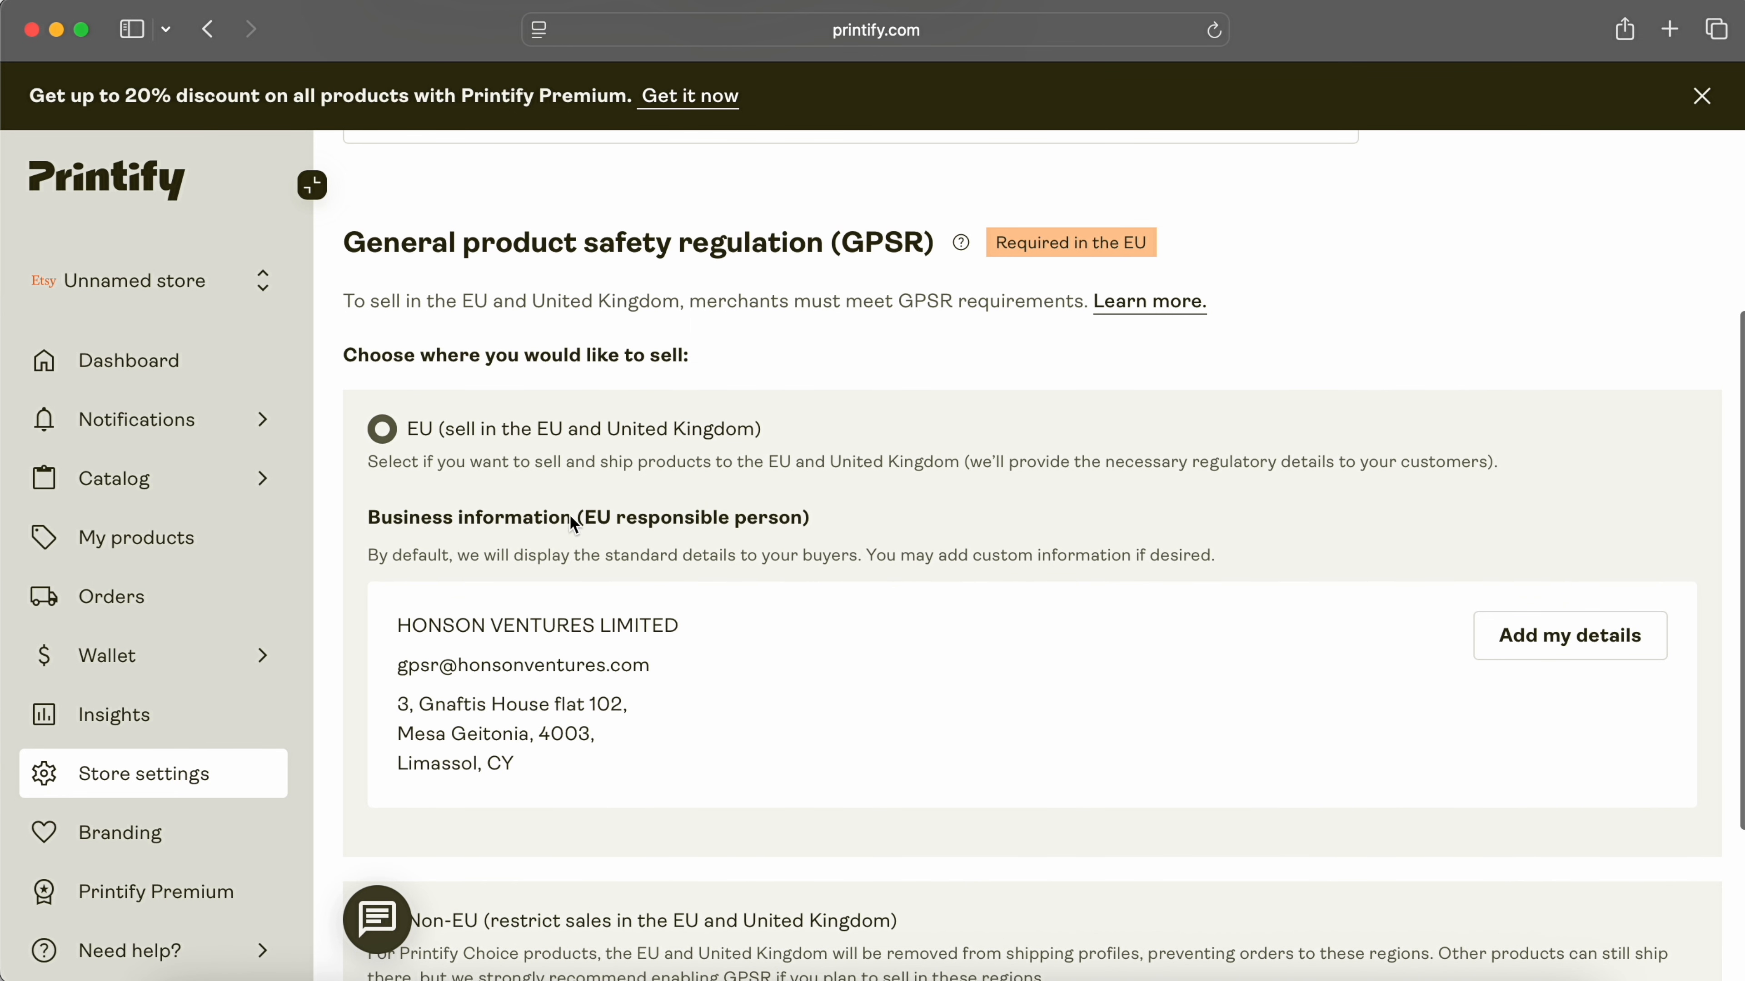
scroll(542, 476, "down", 4)
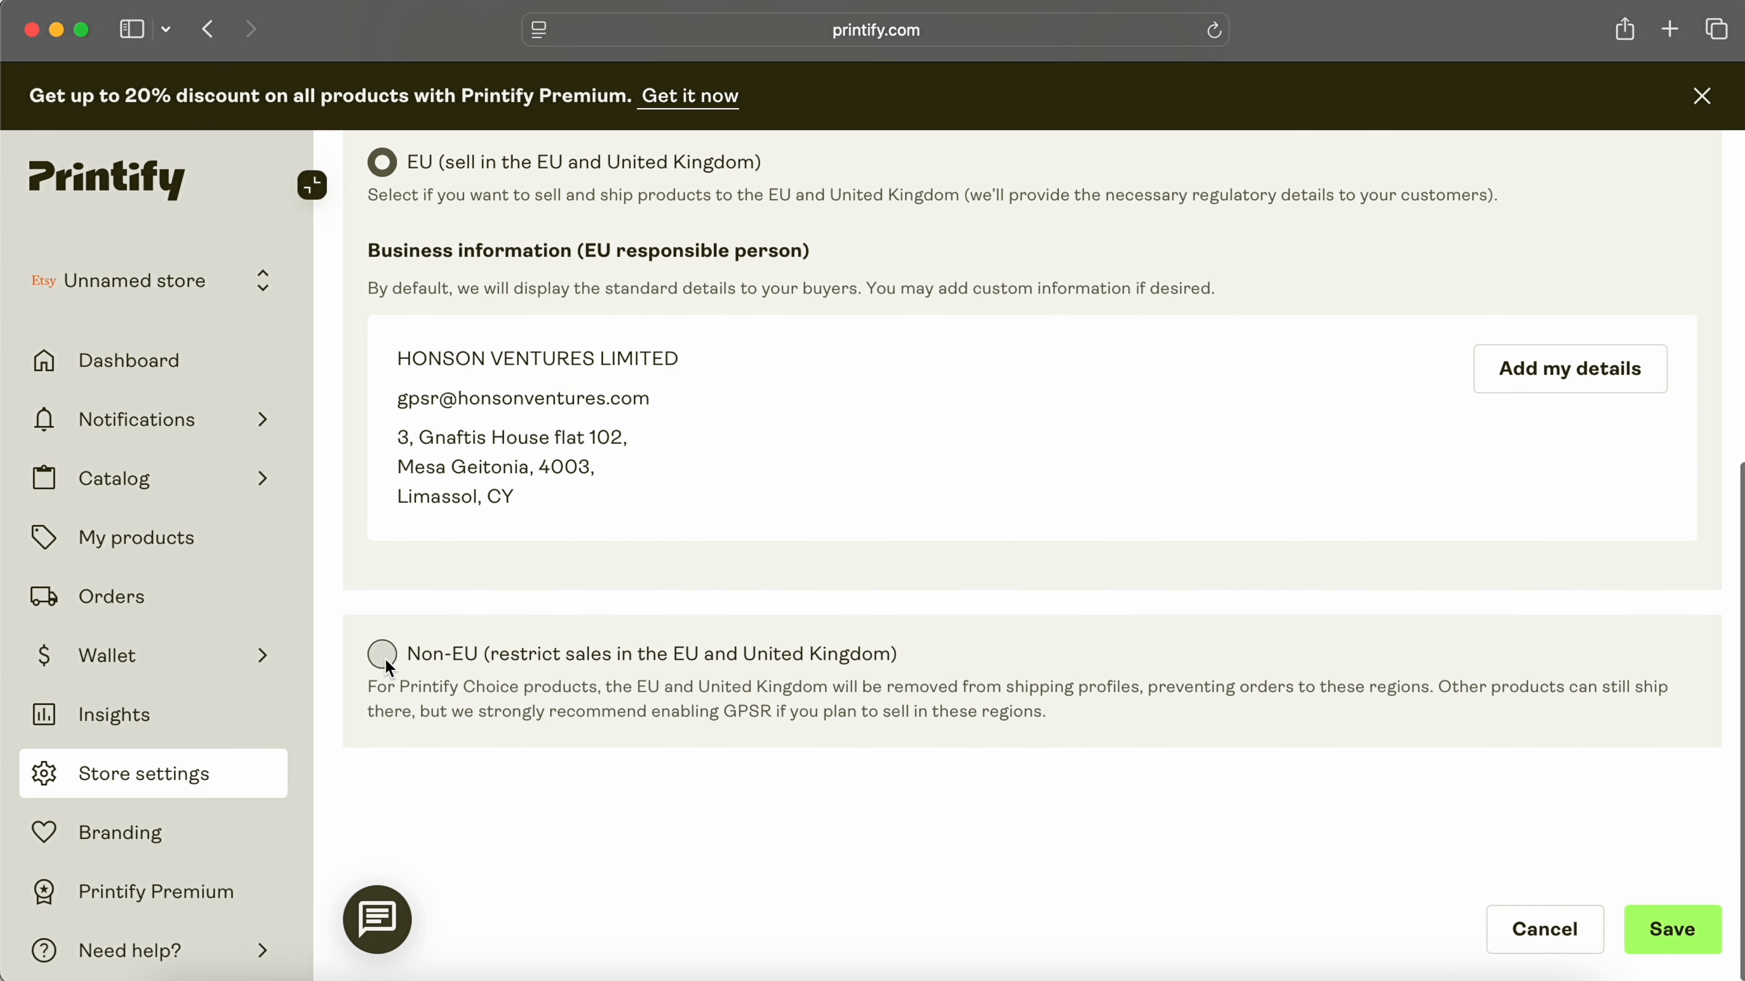
left_click(383, 655)
scroll(1094, 672, "up", 2)
left_click(434, 698)
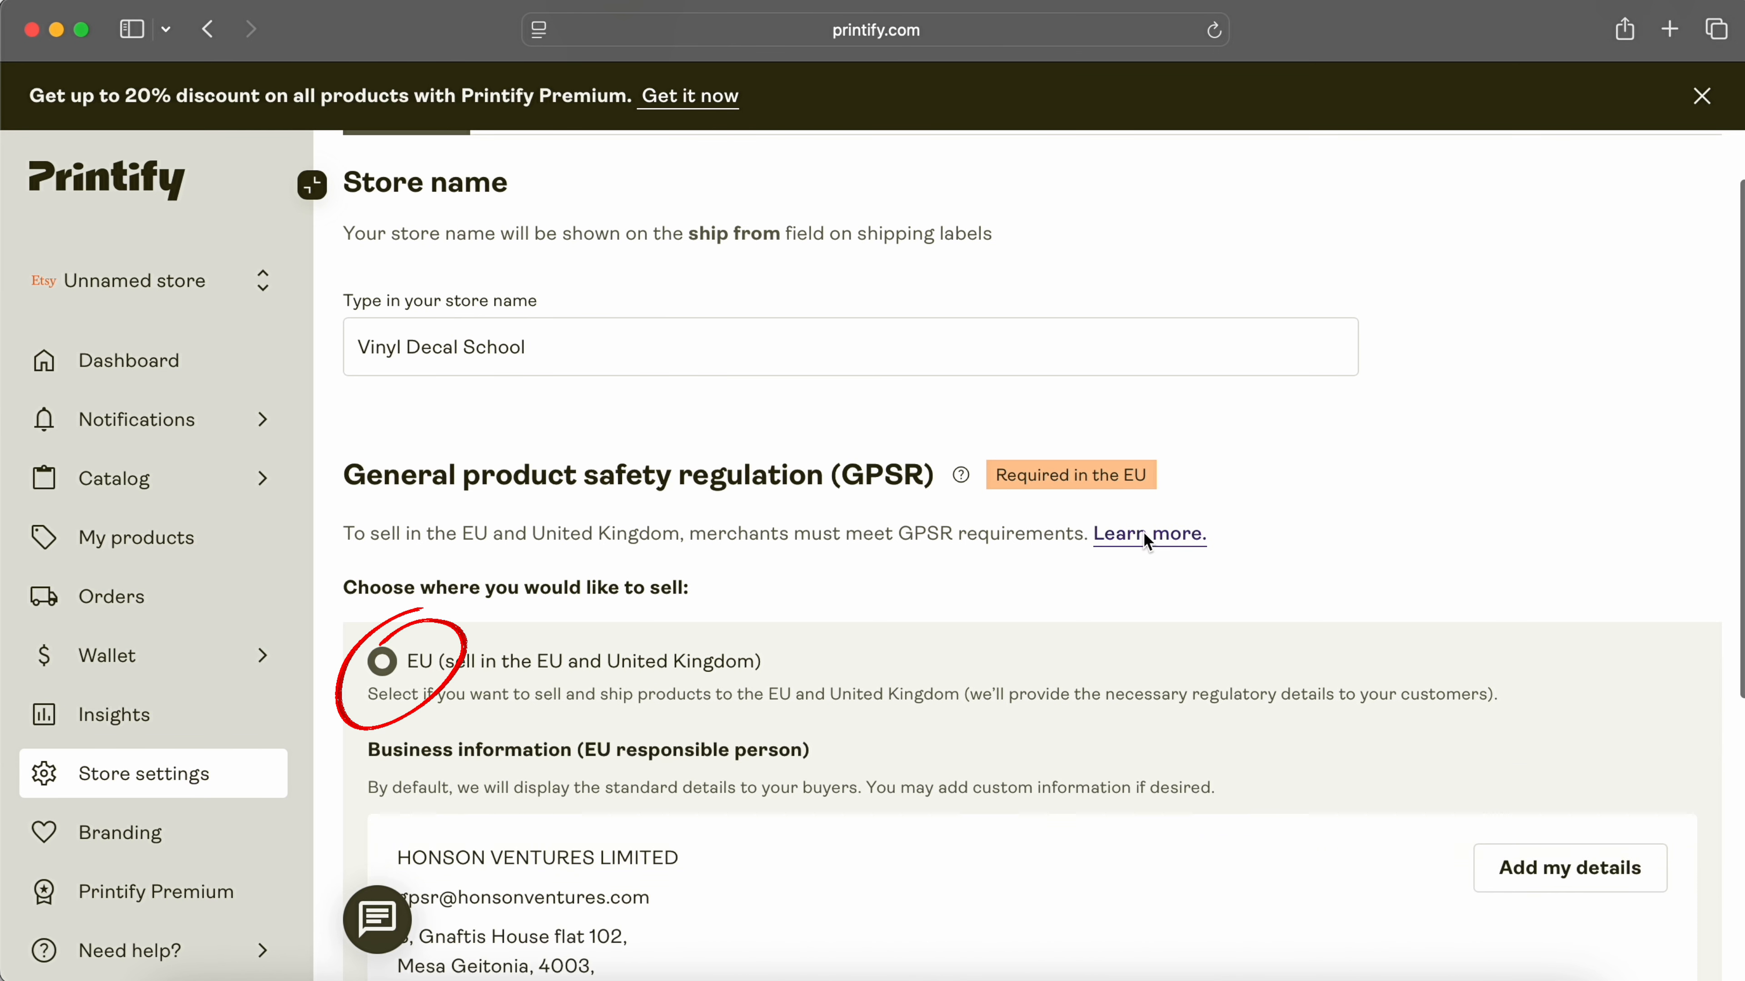
left_click(1148, 536)
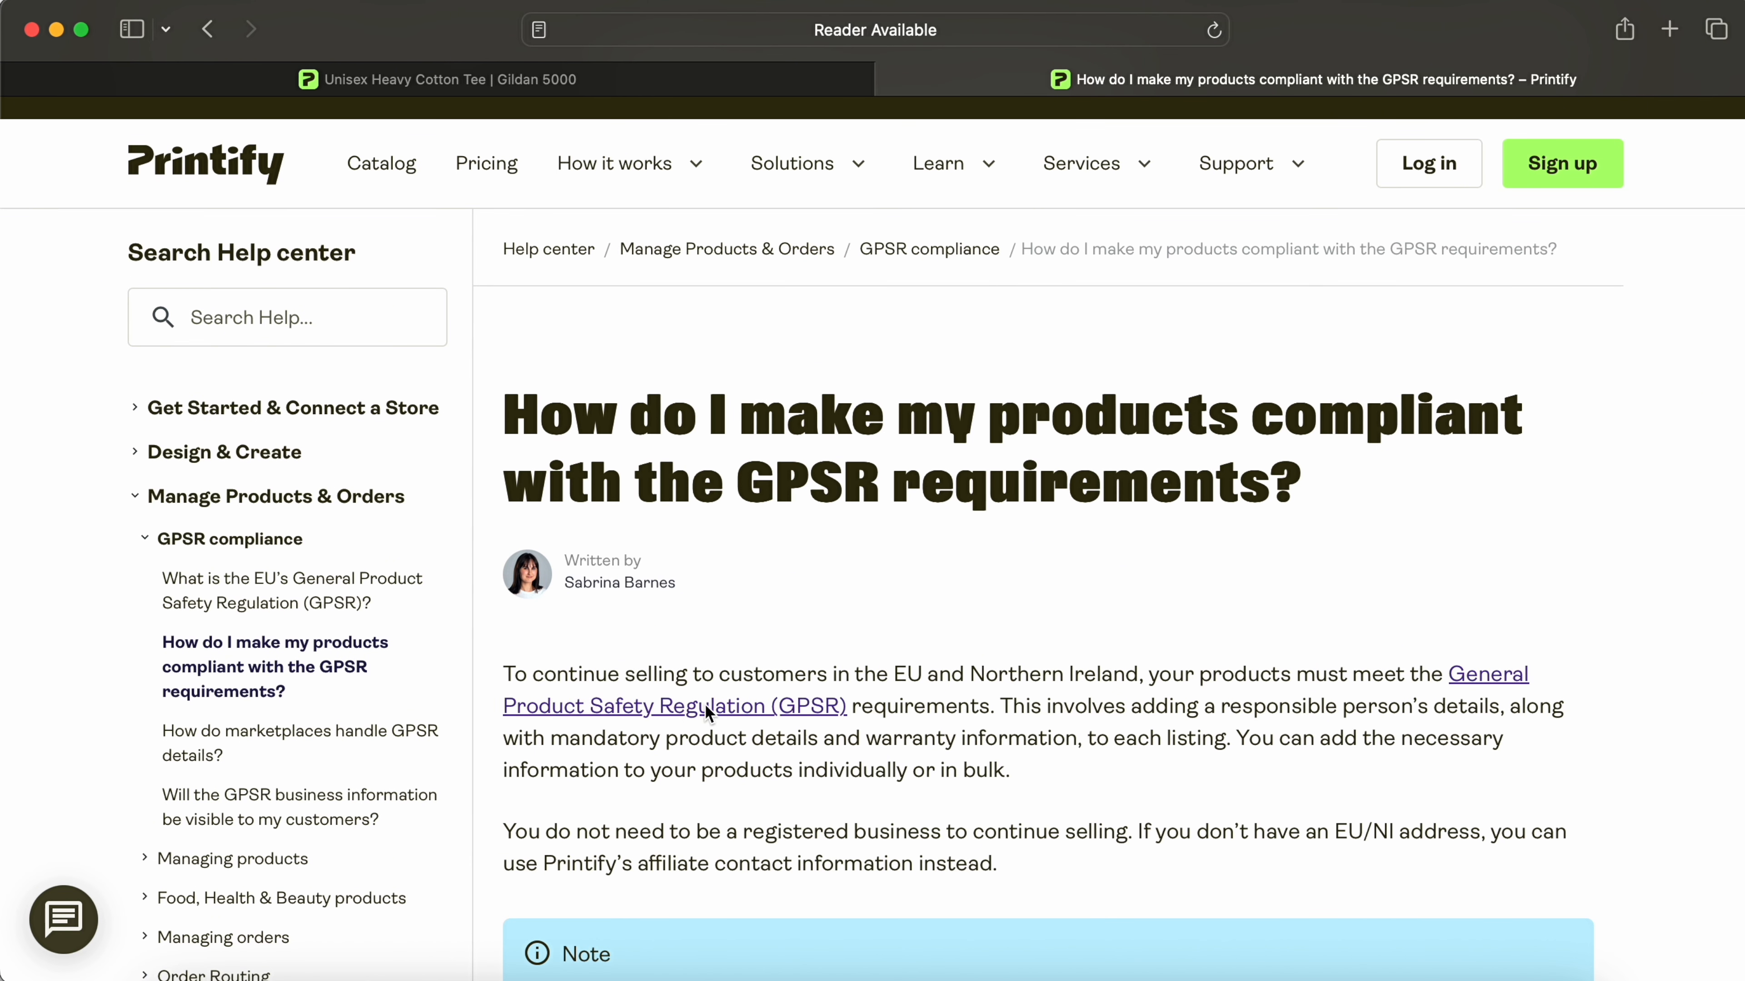
key("super+w")
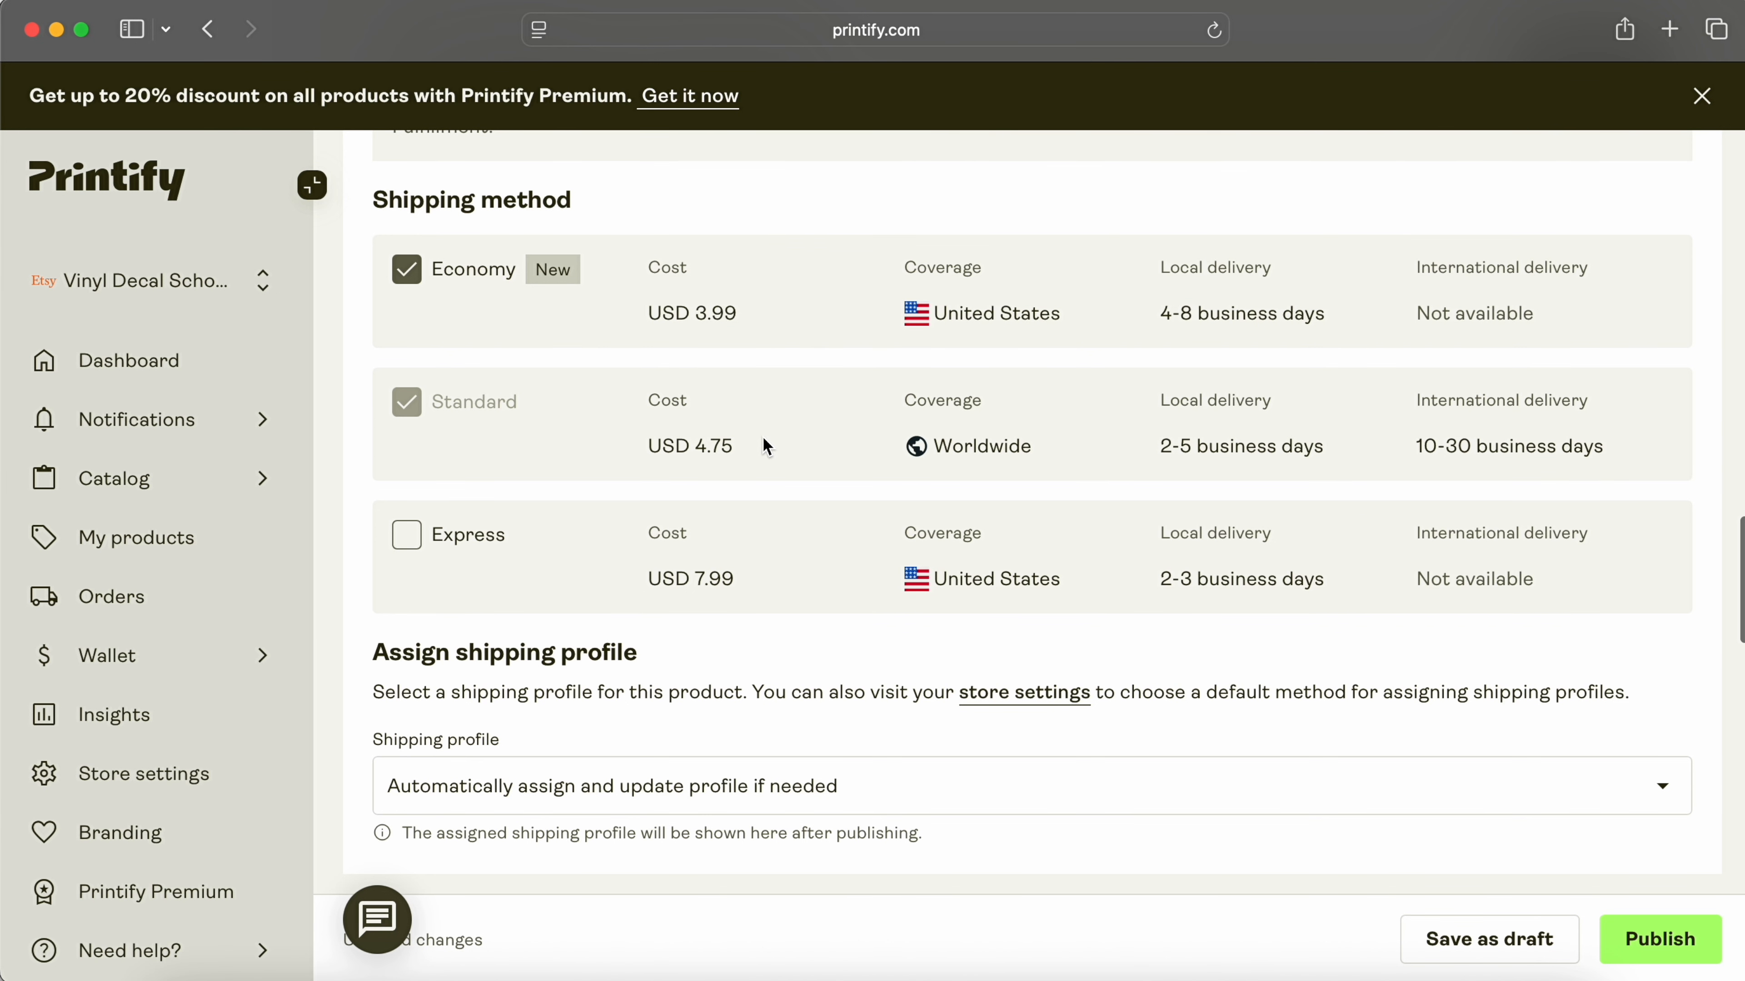
Step: Set the size S profit margin to 50 in the detailed price table and check the profit calculator
scroll(767, 447, "down", 10)
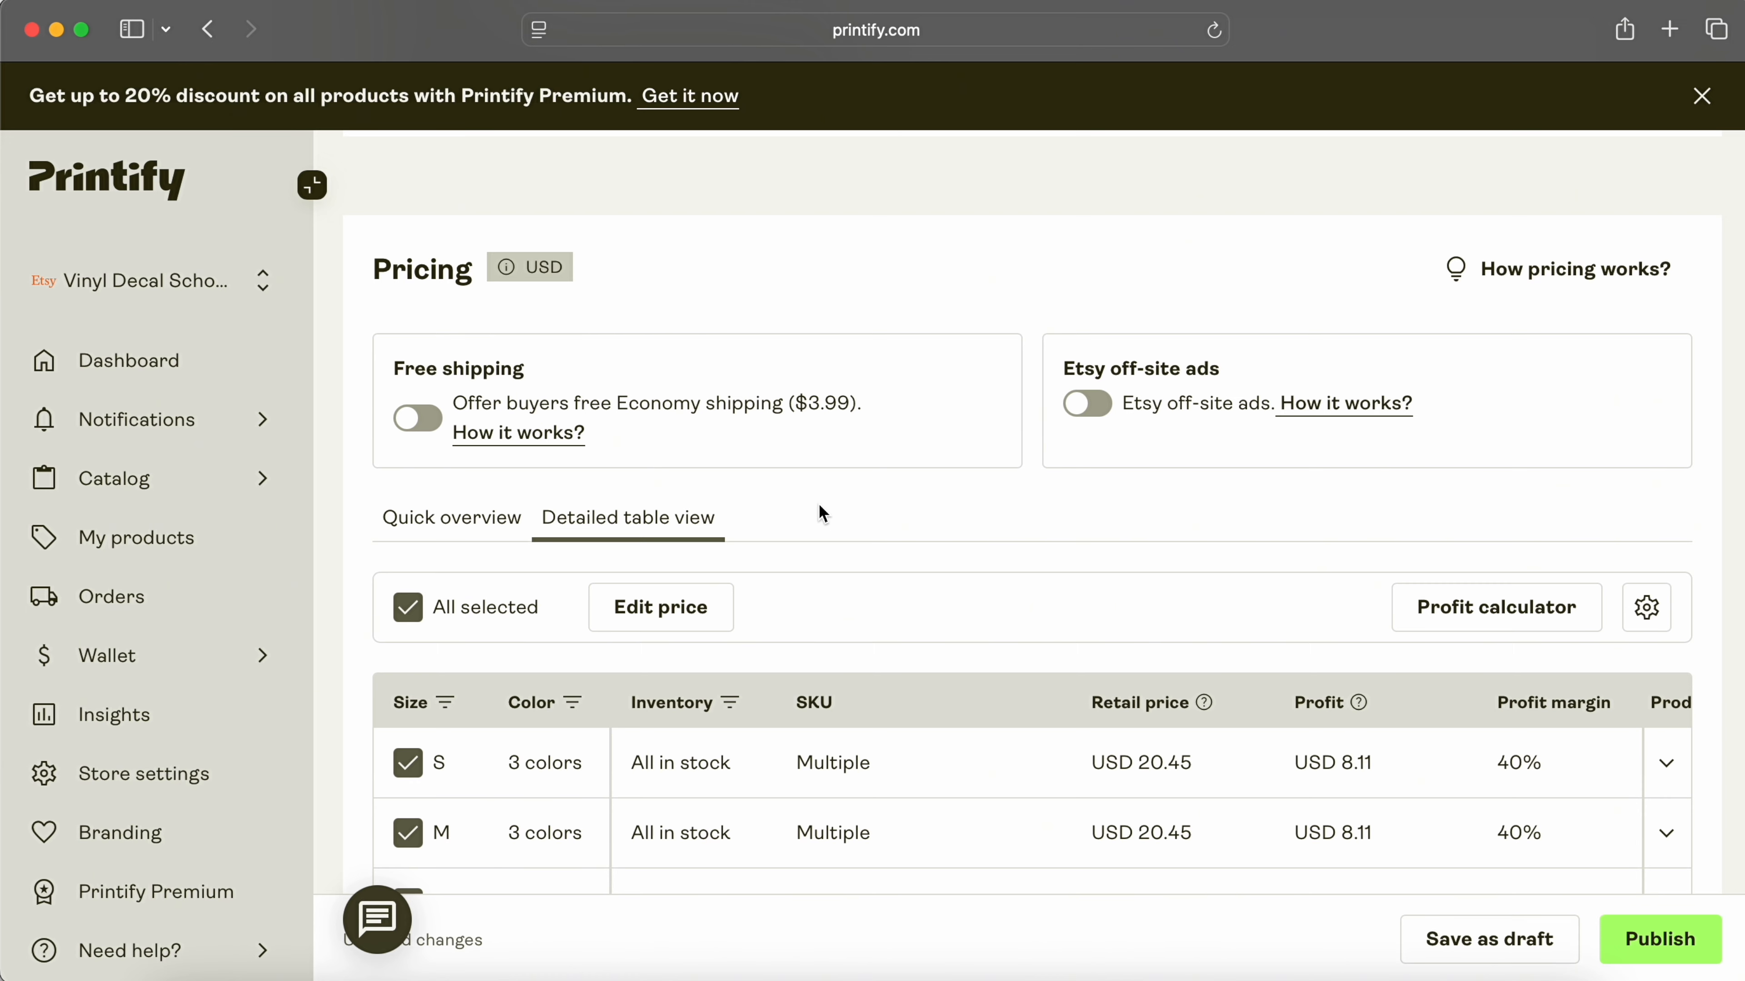
scroll(977, 520, "down", 4)
scroll(978, 520, "right", 1)
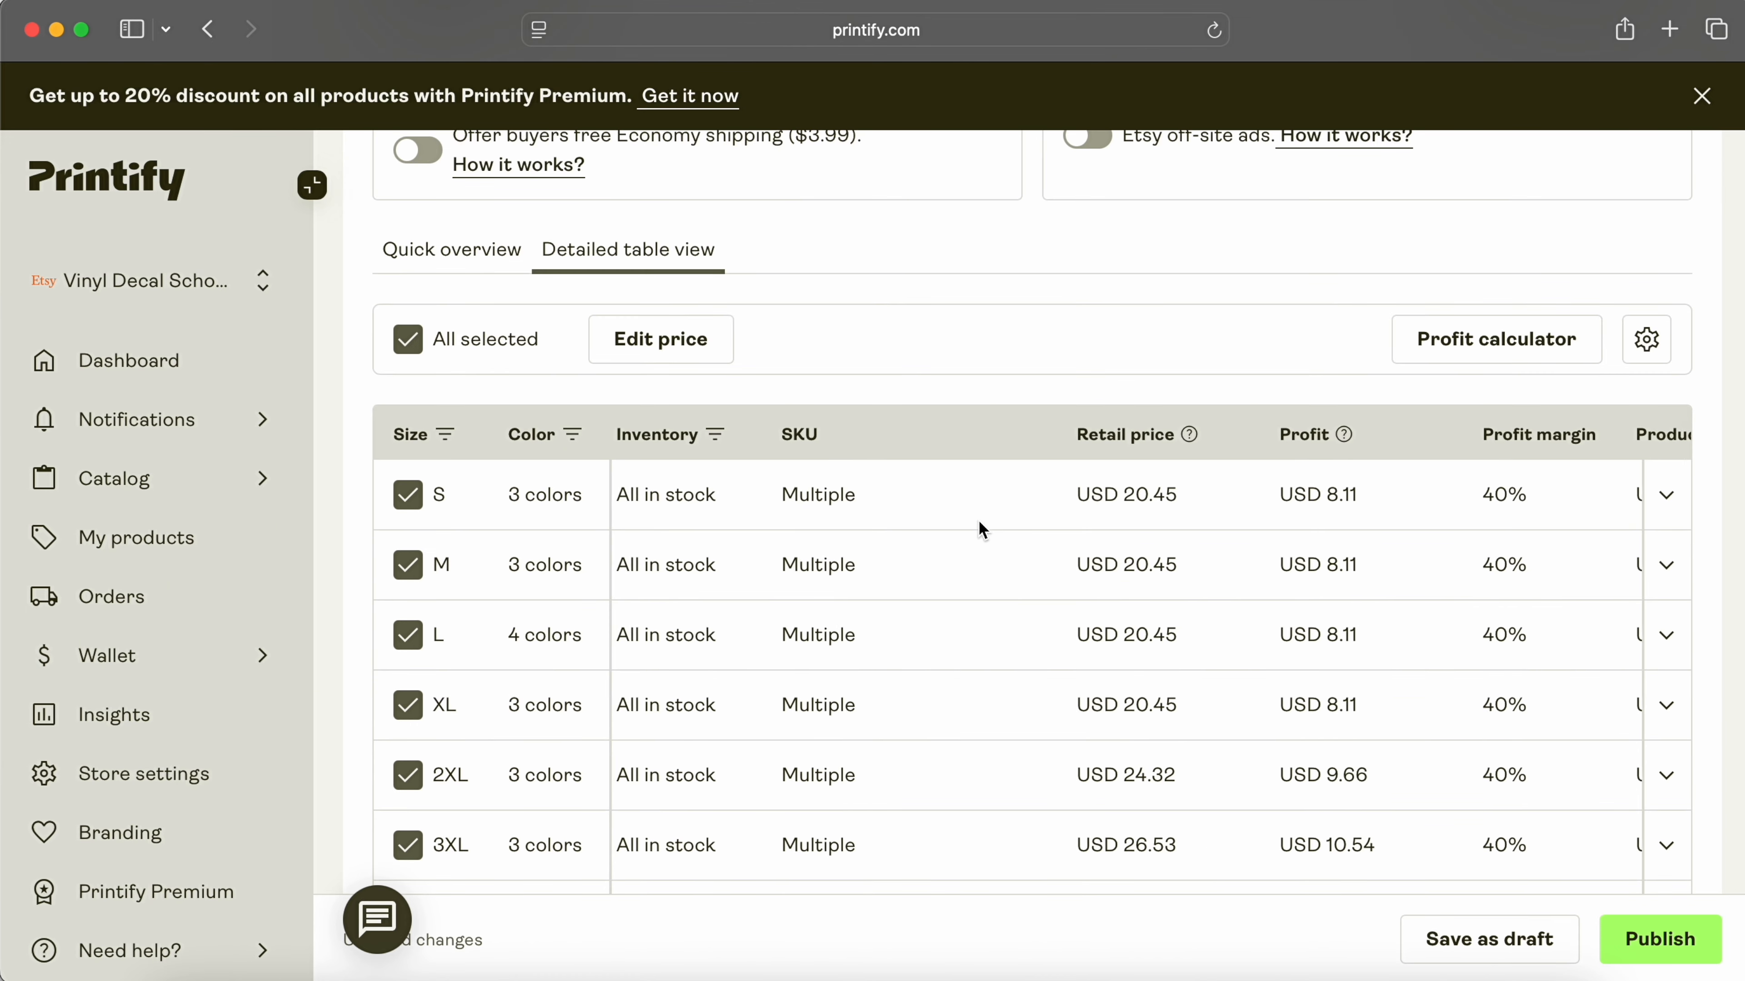
scroll(979, 523, "right", 6)
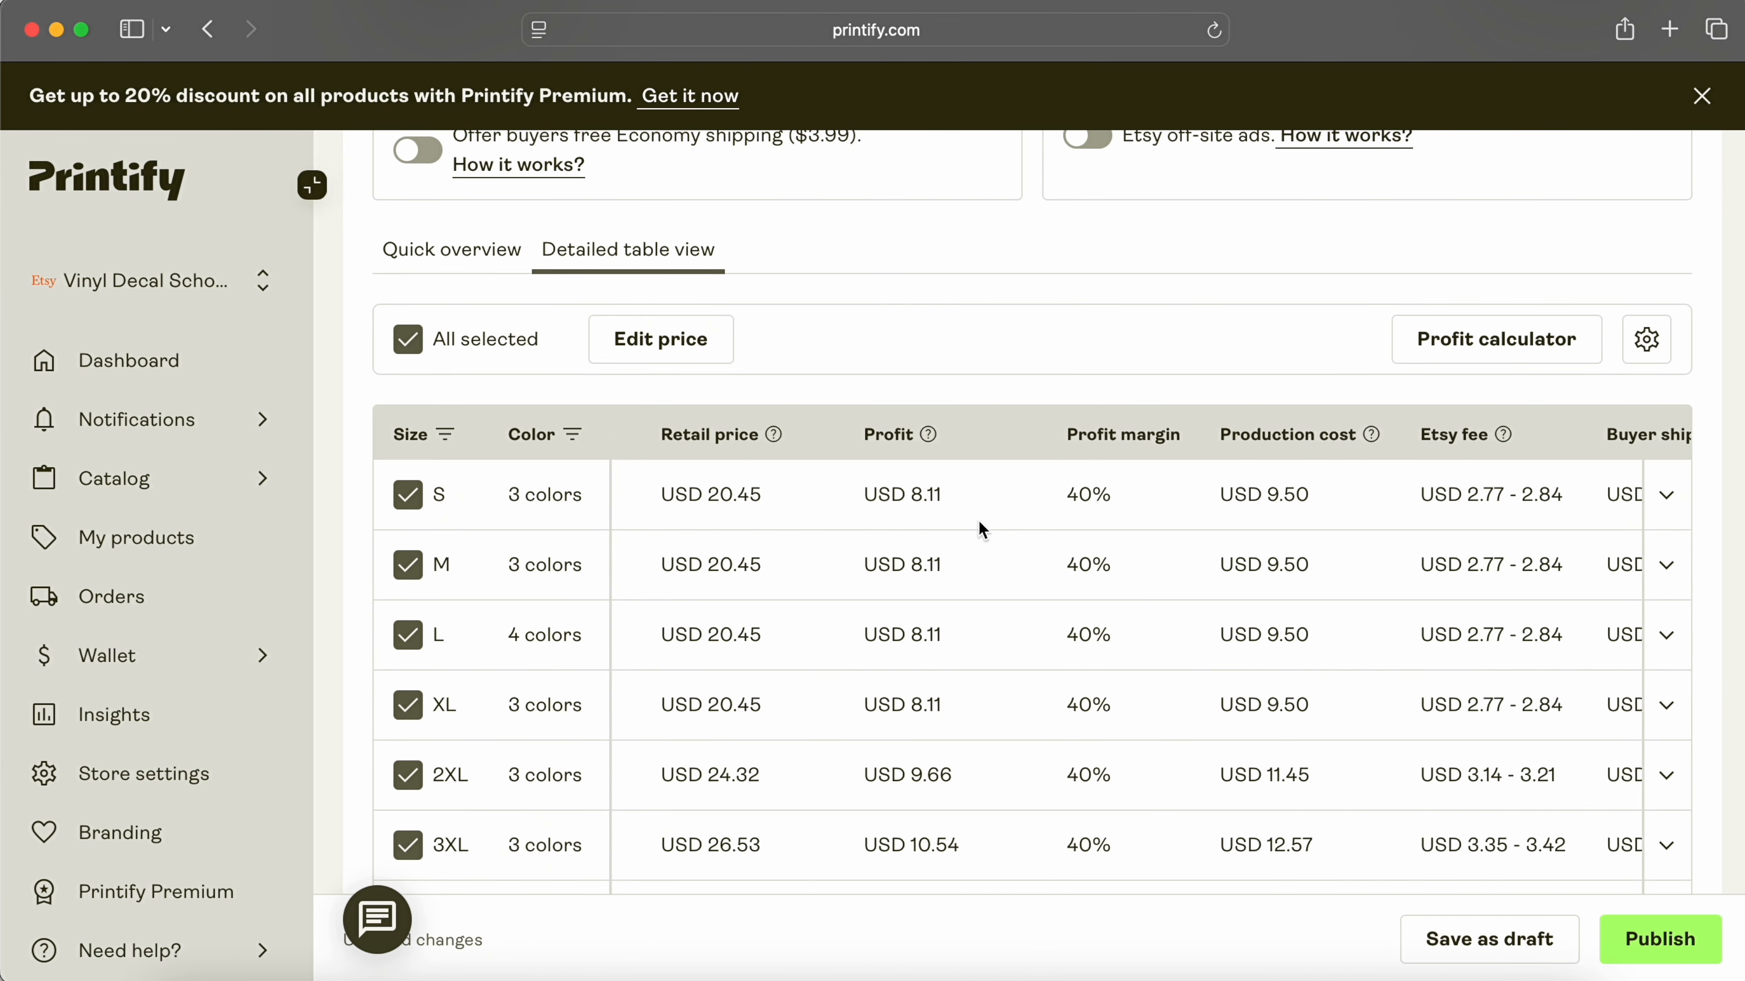
scroll(978, 522, "right", 5)
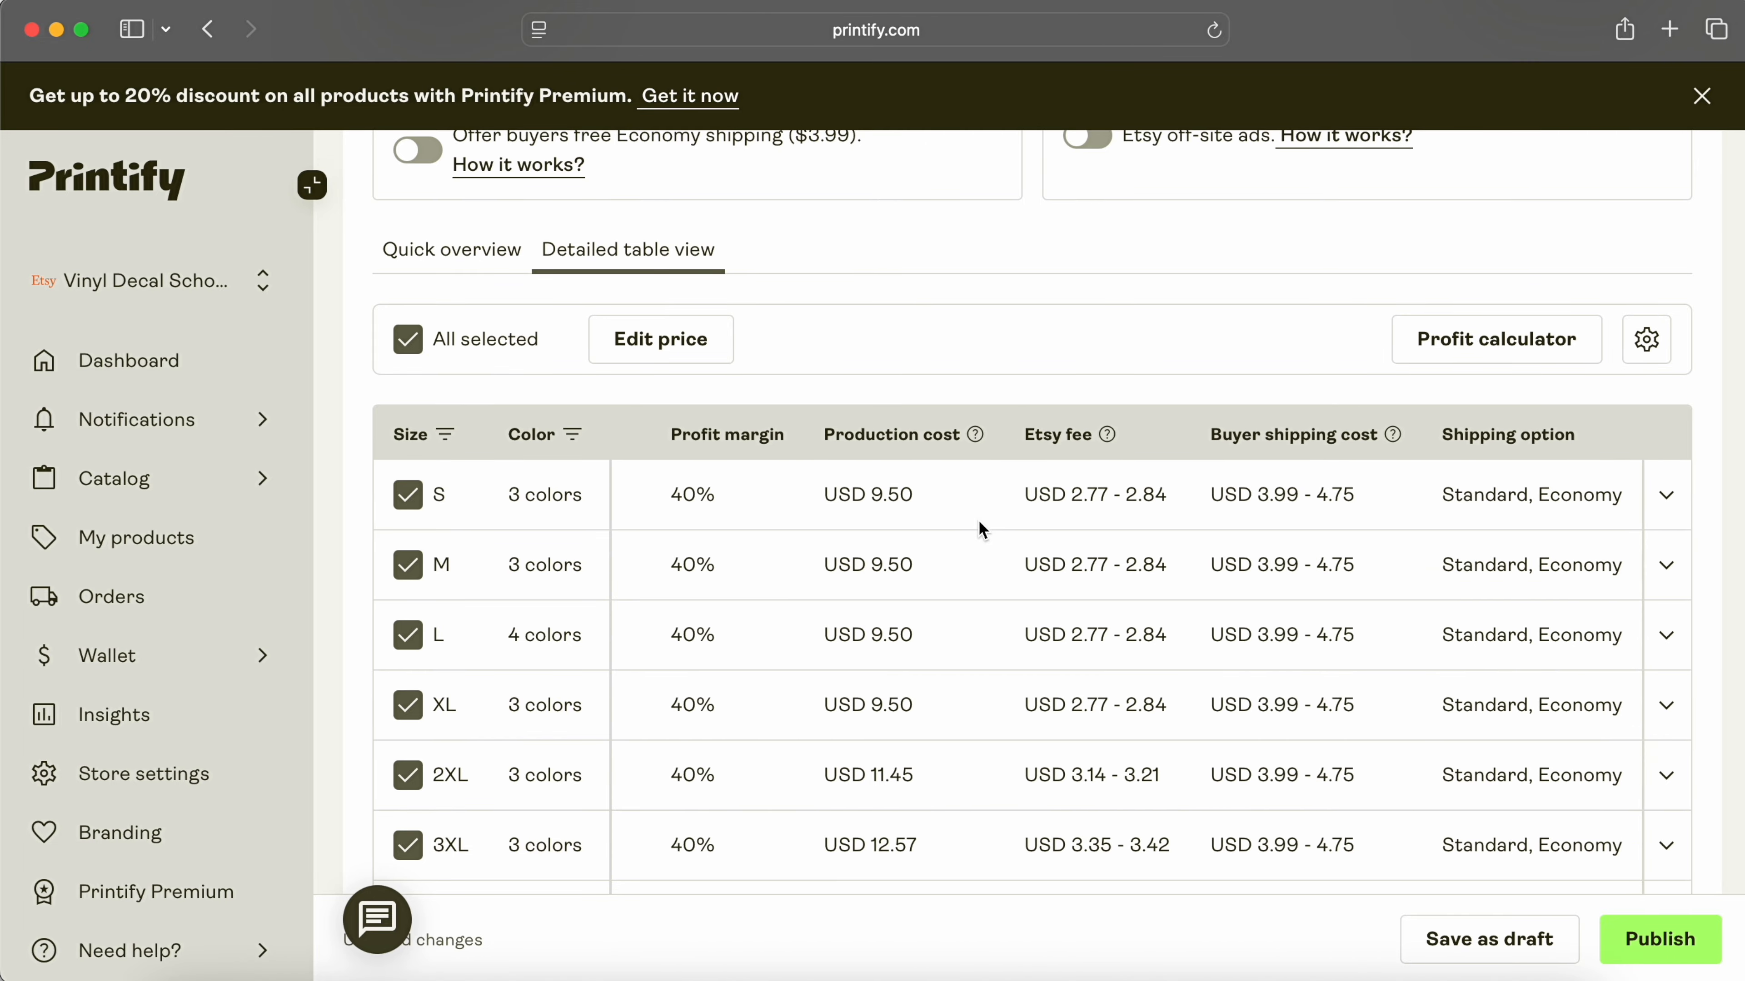
scroll(978, 522, "down", 8)
scroll(979, 521, "up", 5)
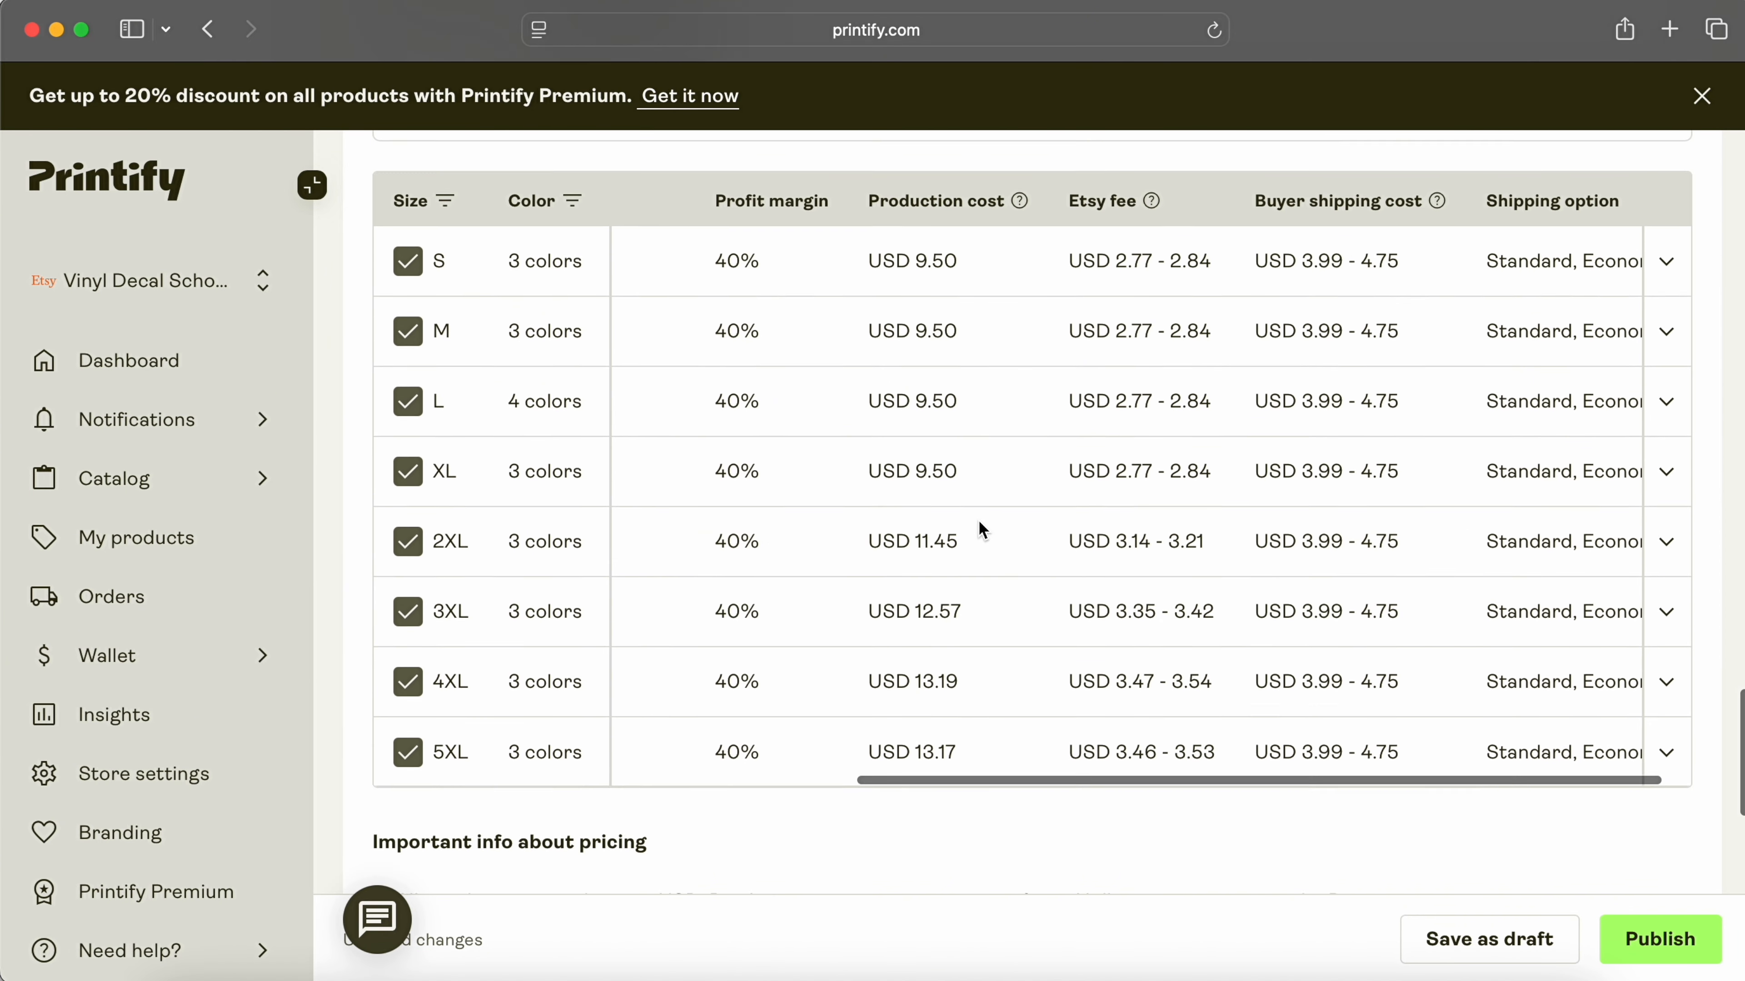
scroll(978, 521, "left", 2)
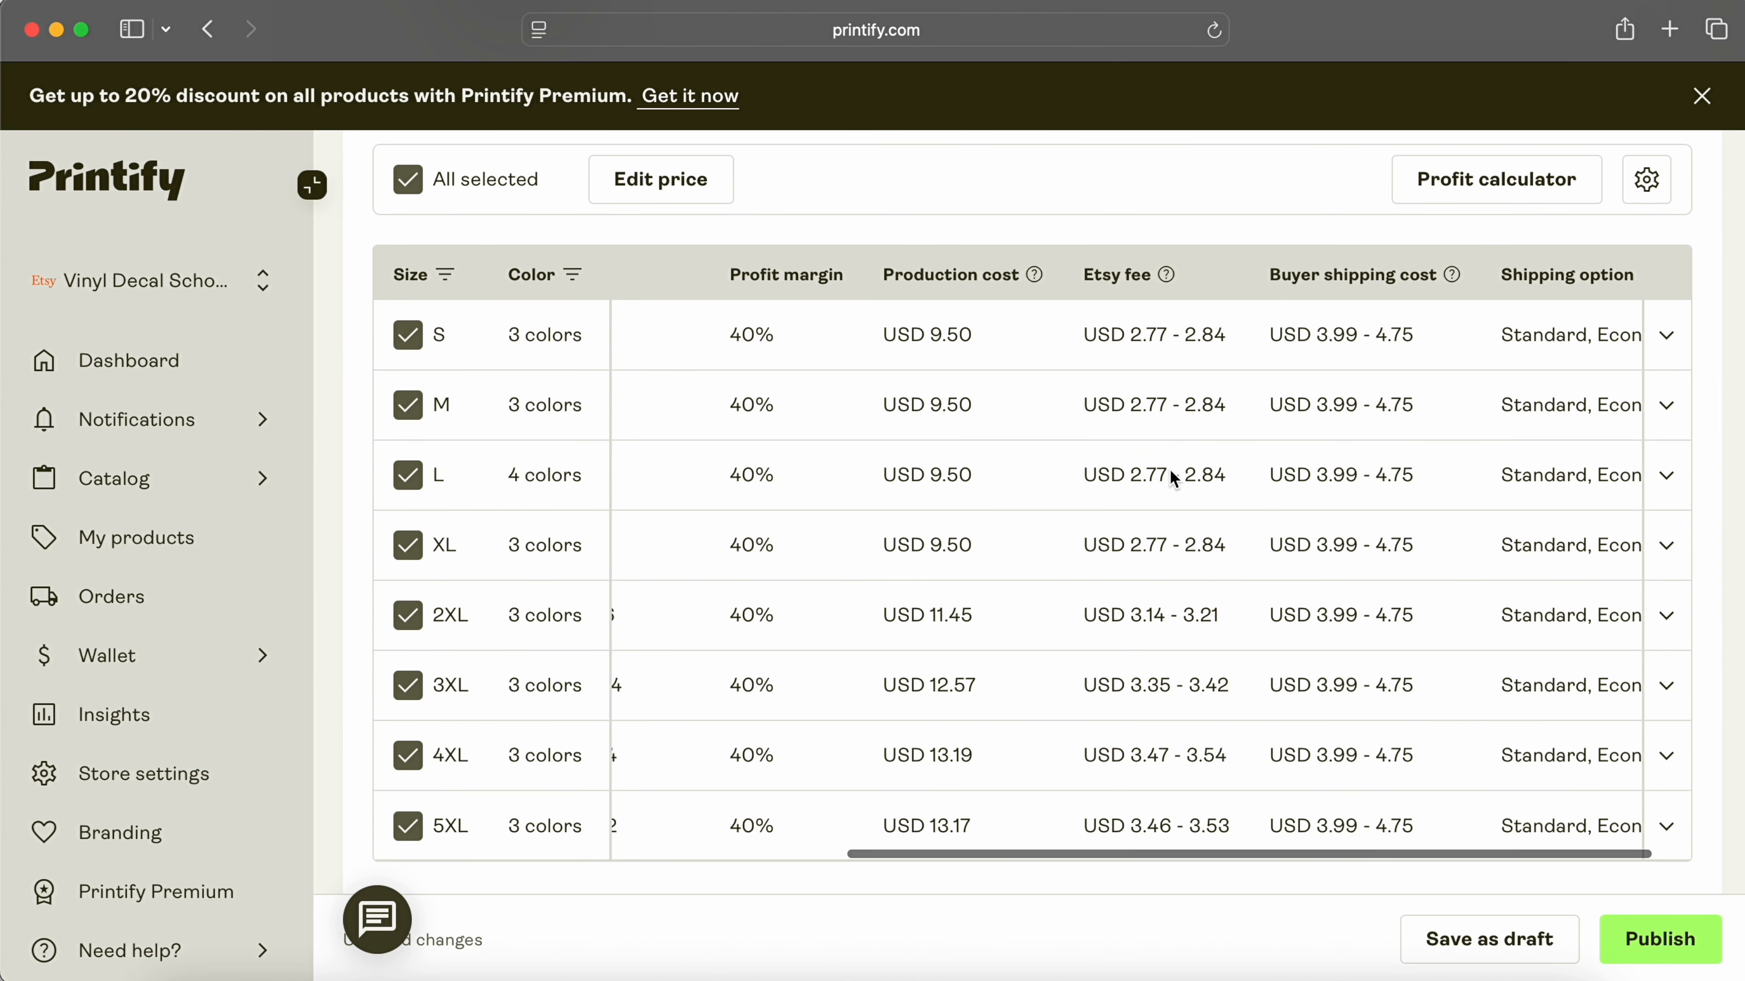
scroll(1369, 373, "left", 10)
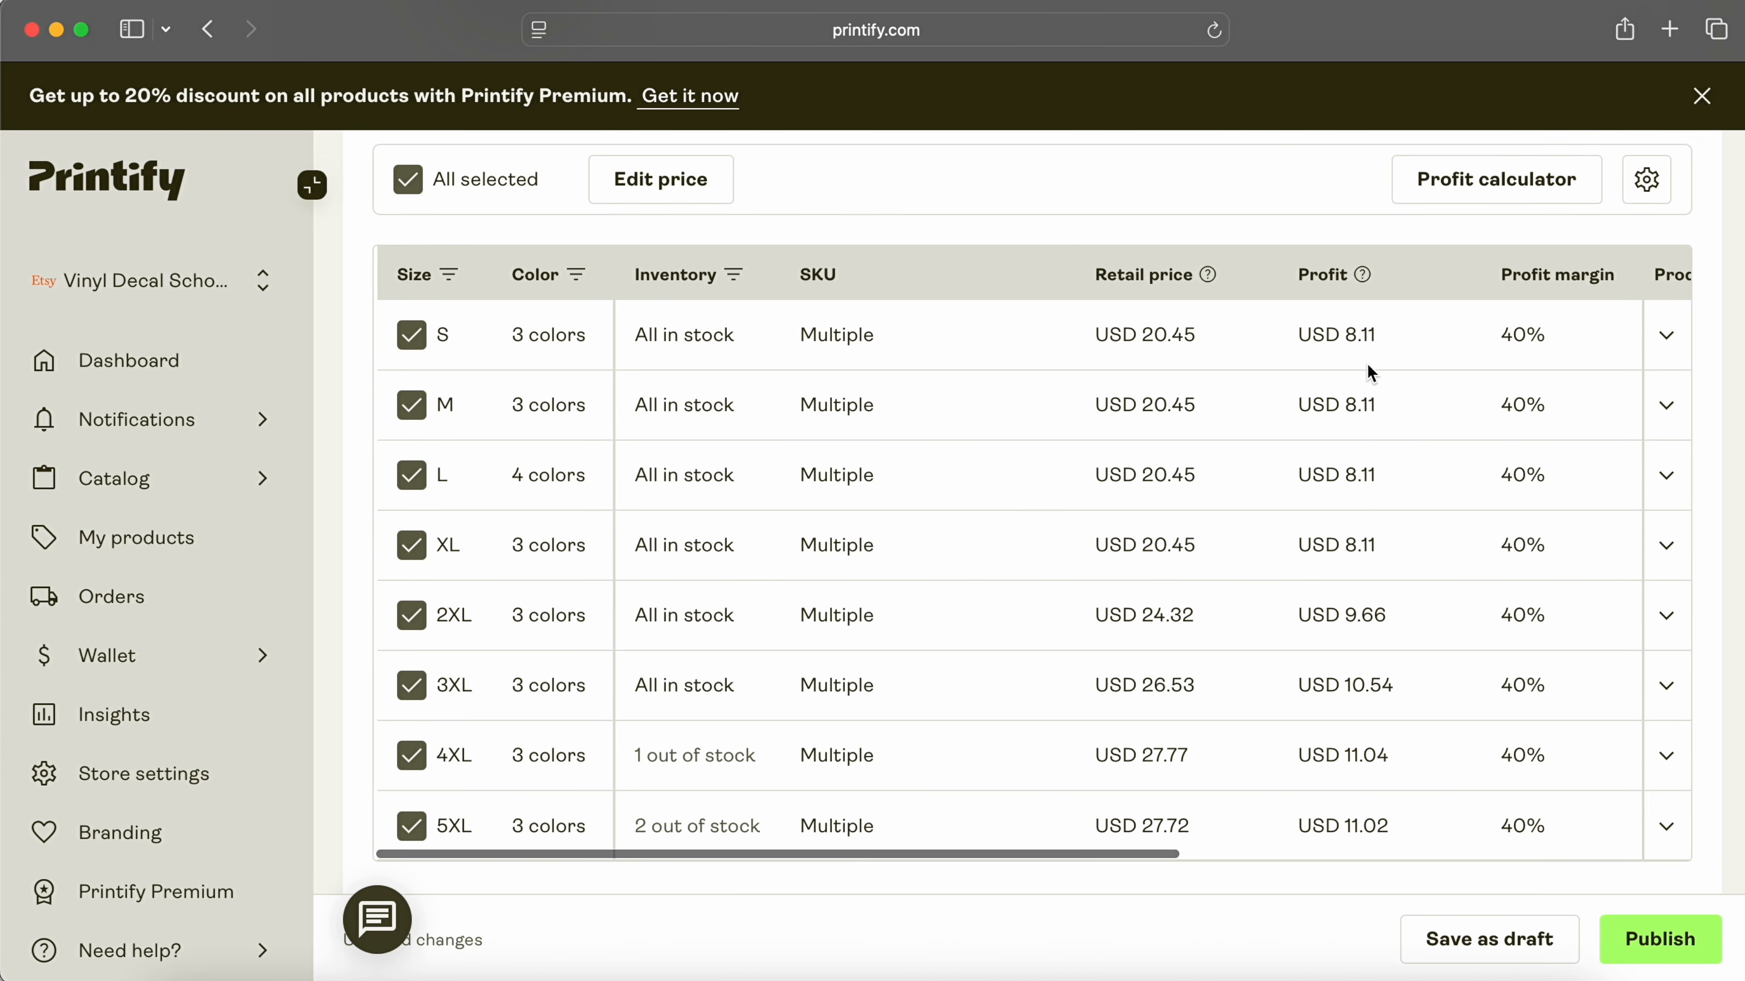
scroll(1121, 377, "up", 1)
left_click(1179, 359)
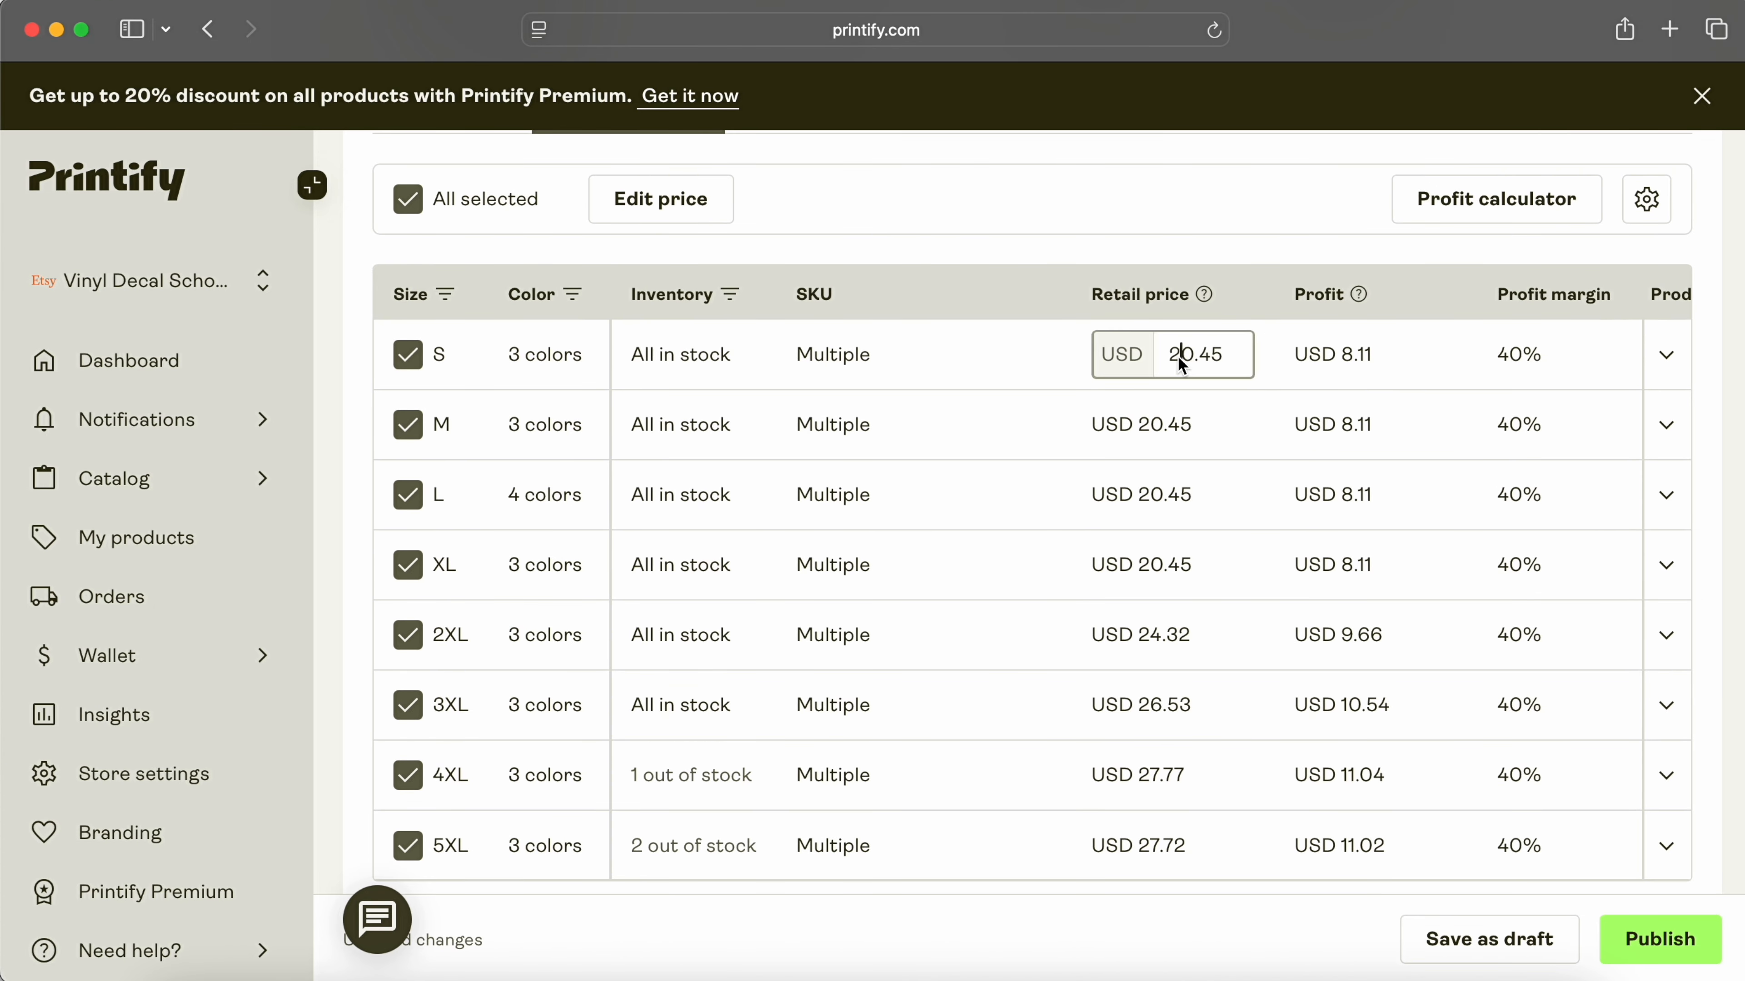
double_click(1422, 359)
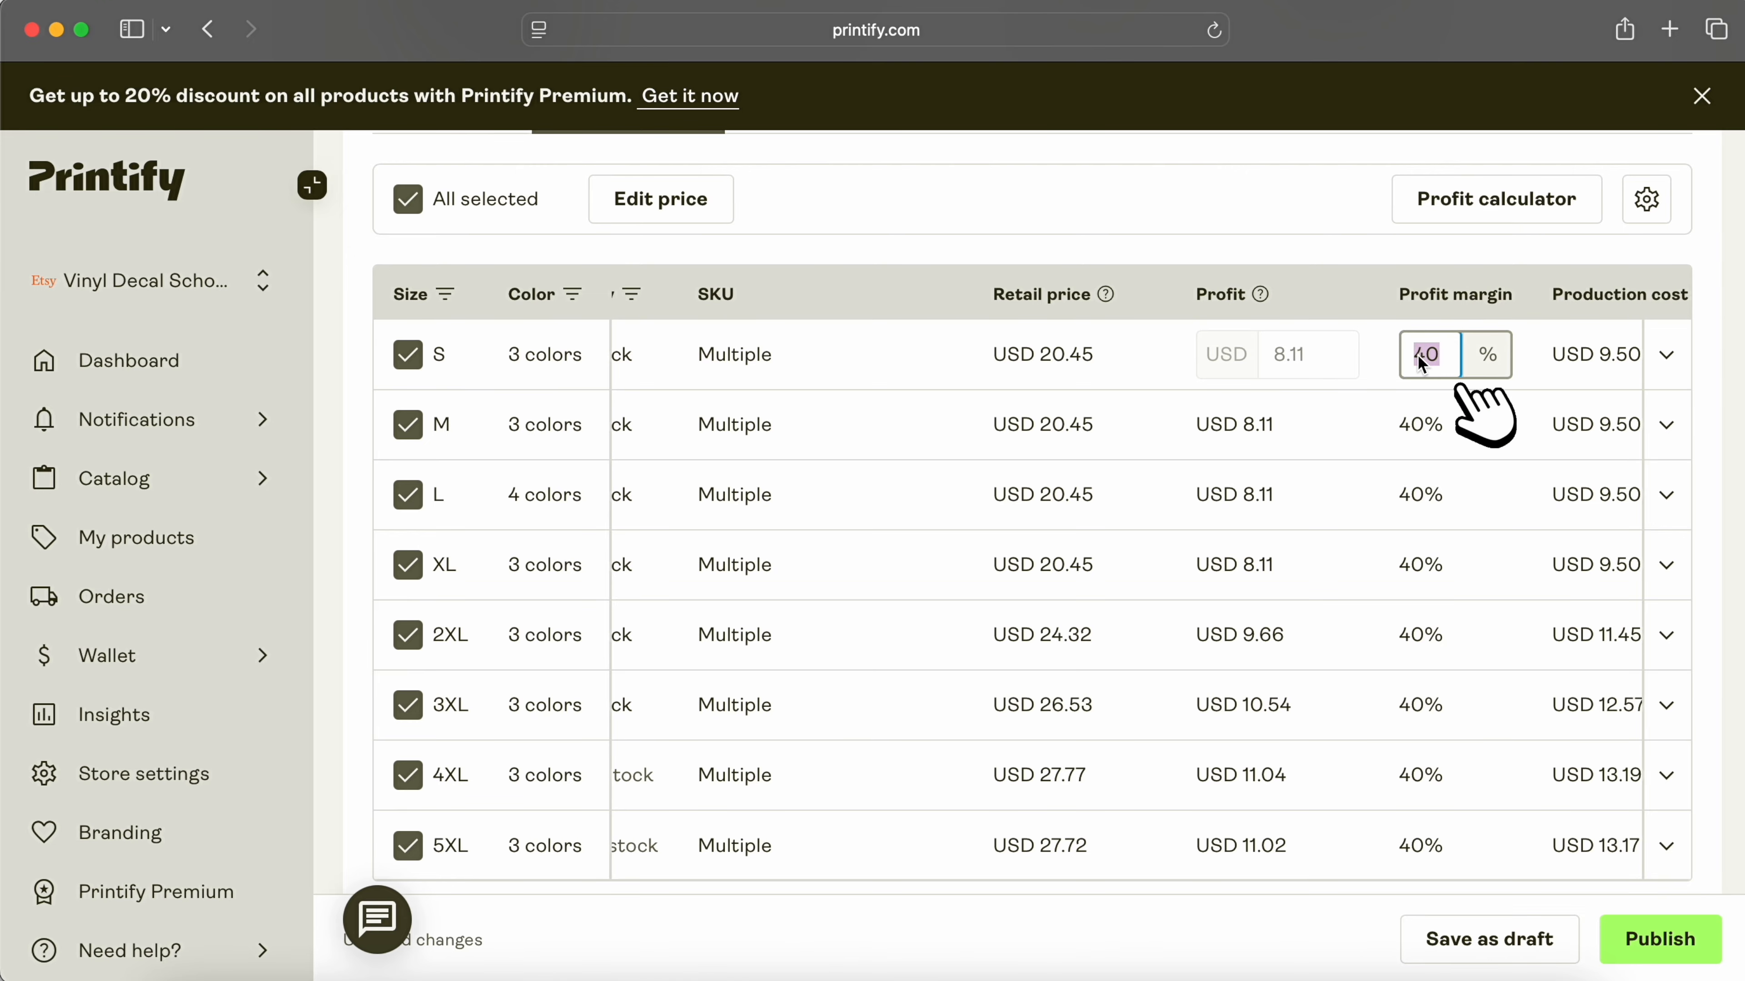
type("50")
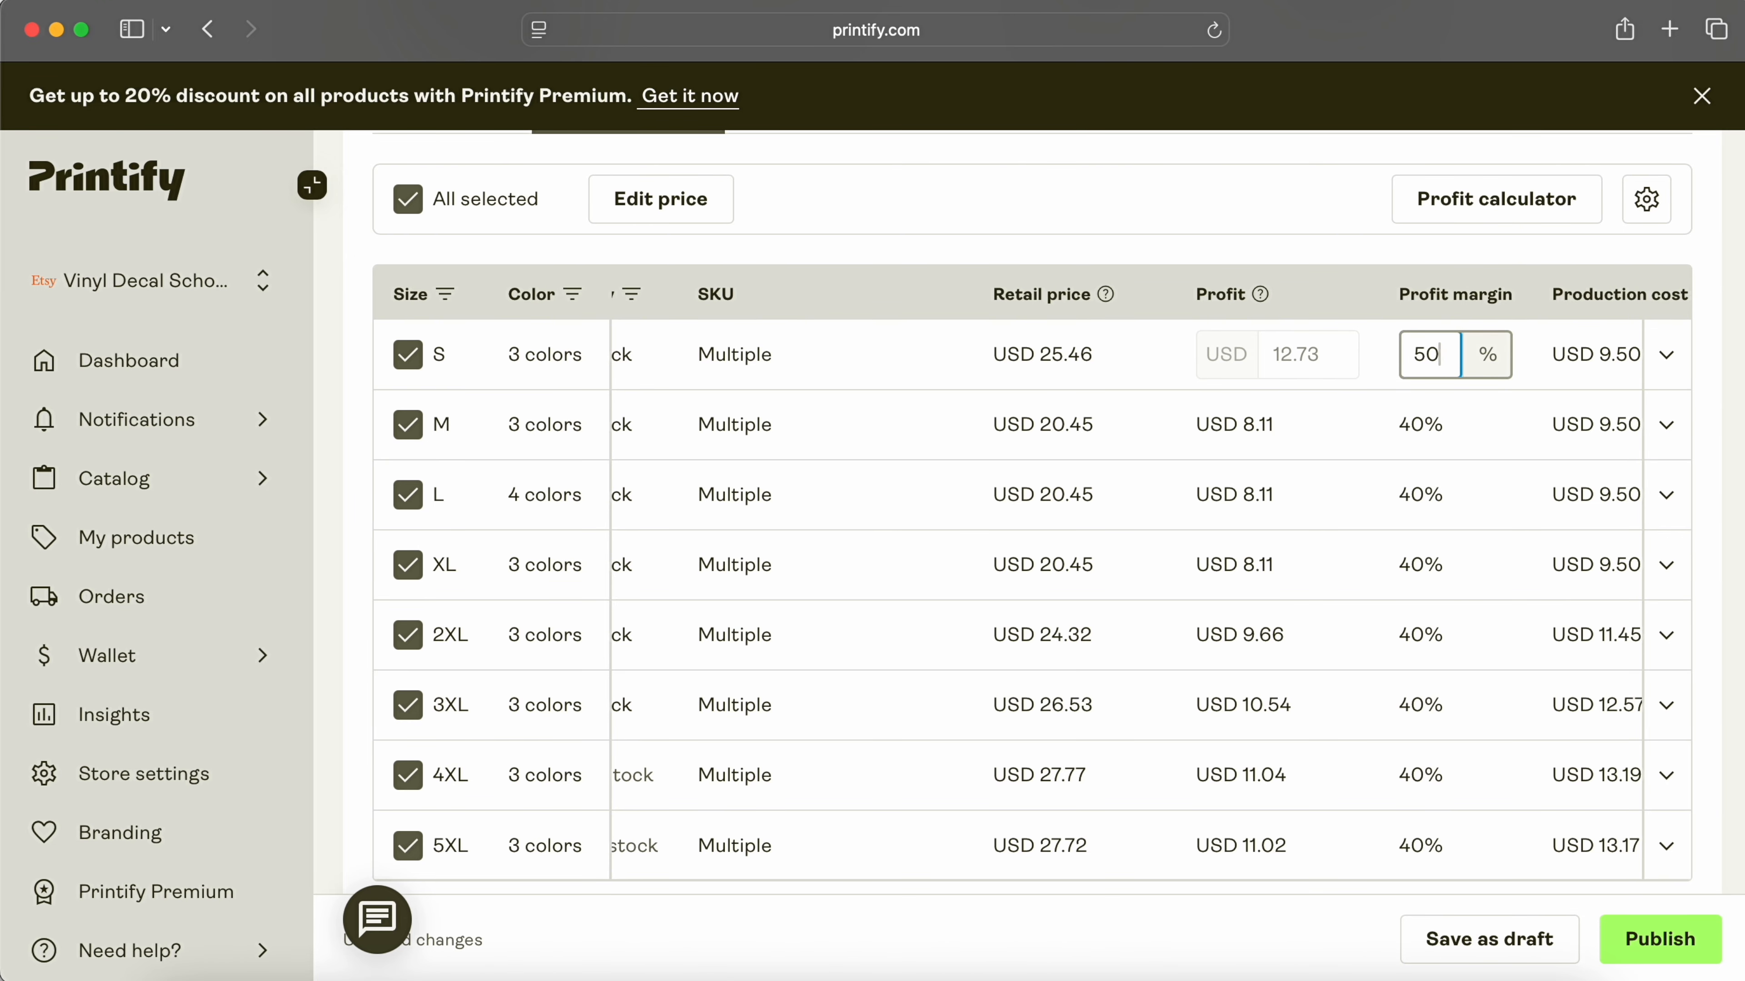
left_click(1468, 213)
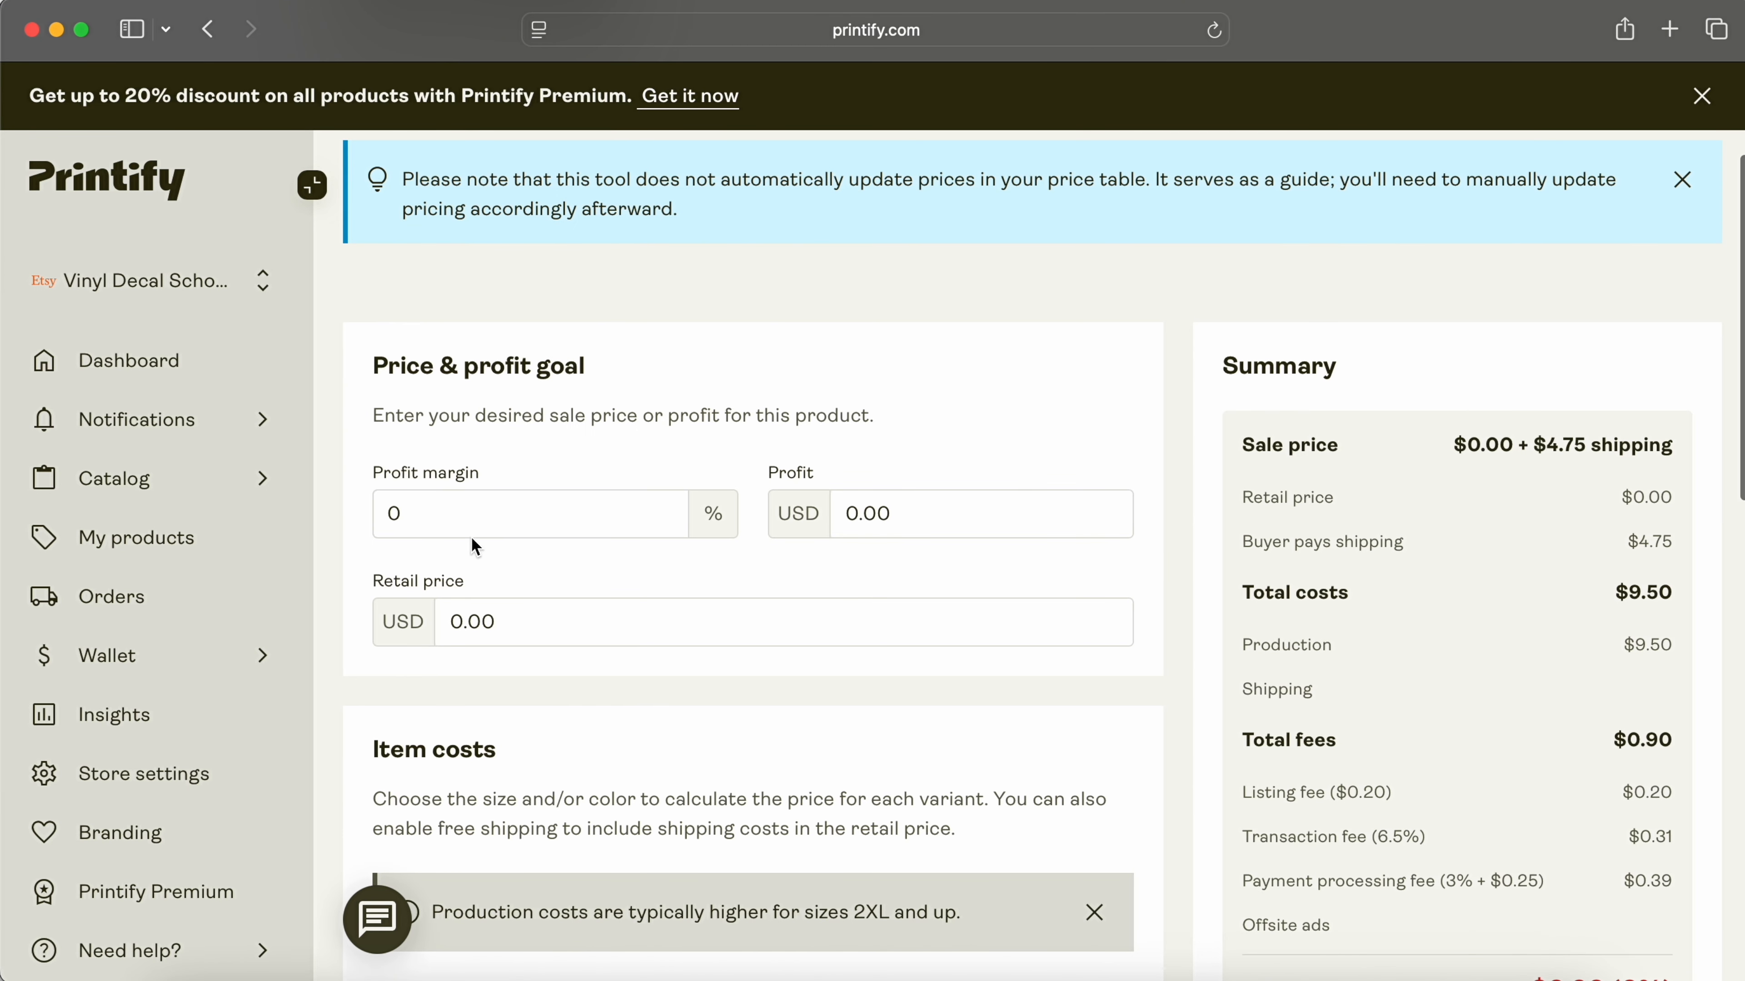
Step: Offer buyers free shipping and publish the Mama Repeat Heart Tee to Etsy
scroll(935, 543, "down", 5)
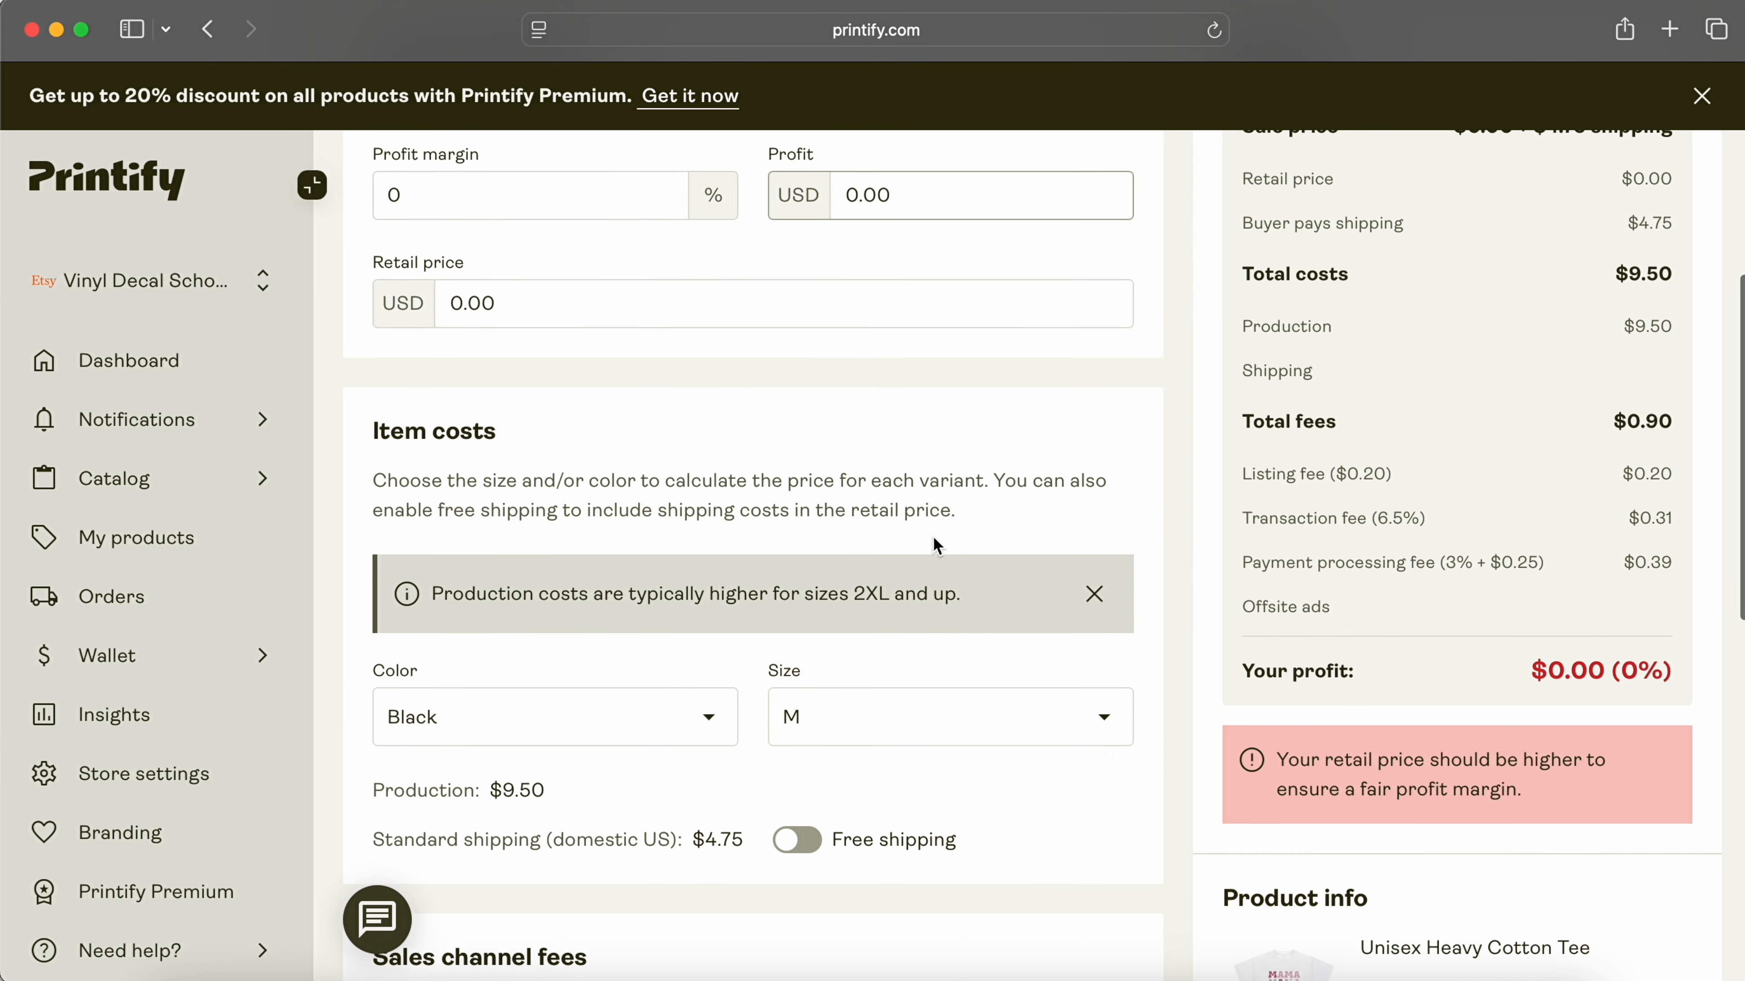
scroll(935, 545, "down", 4)
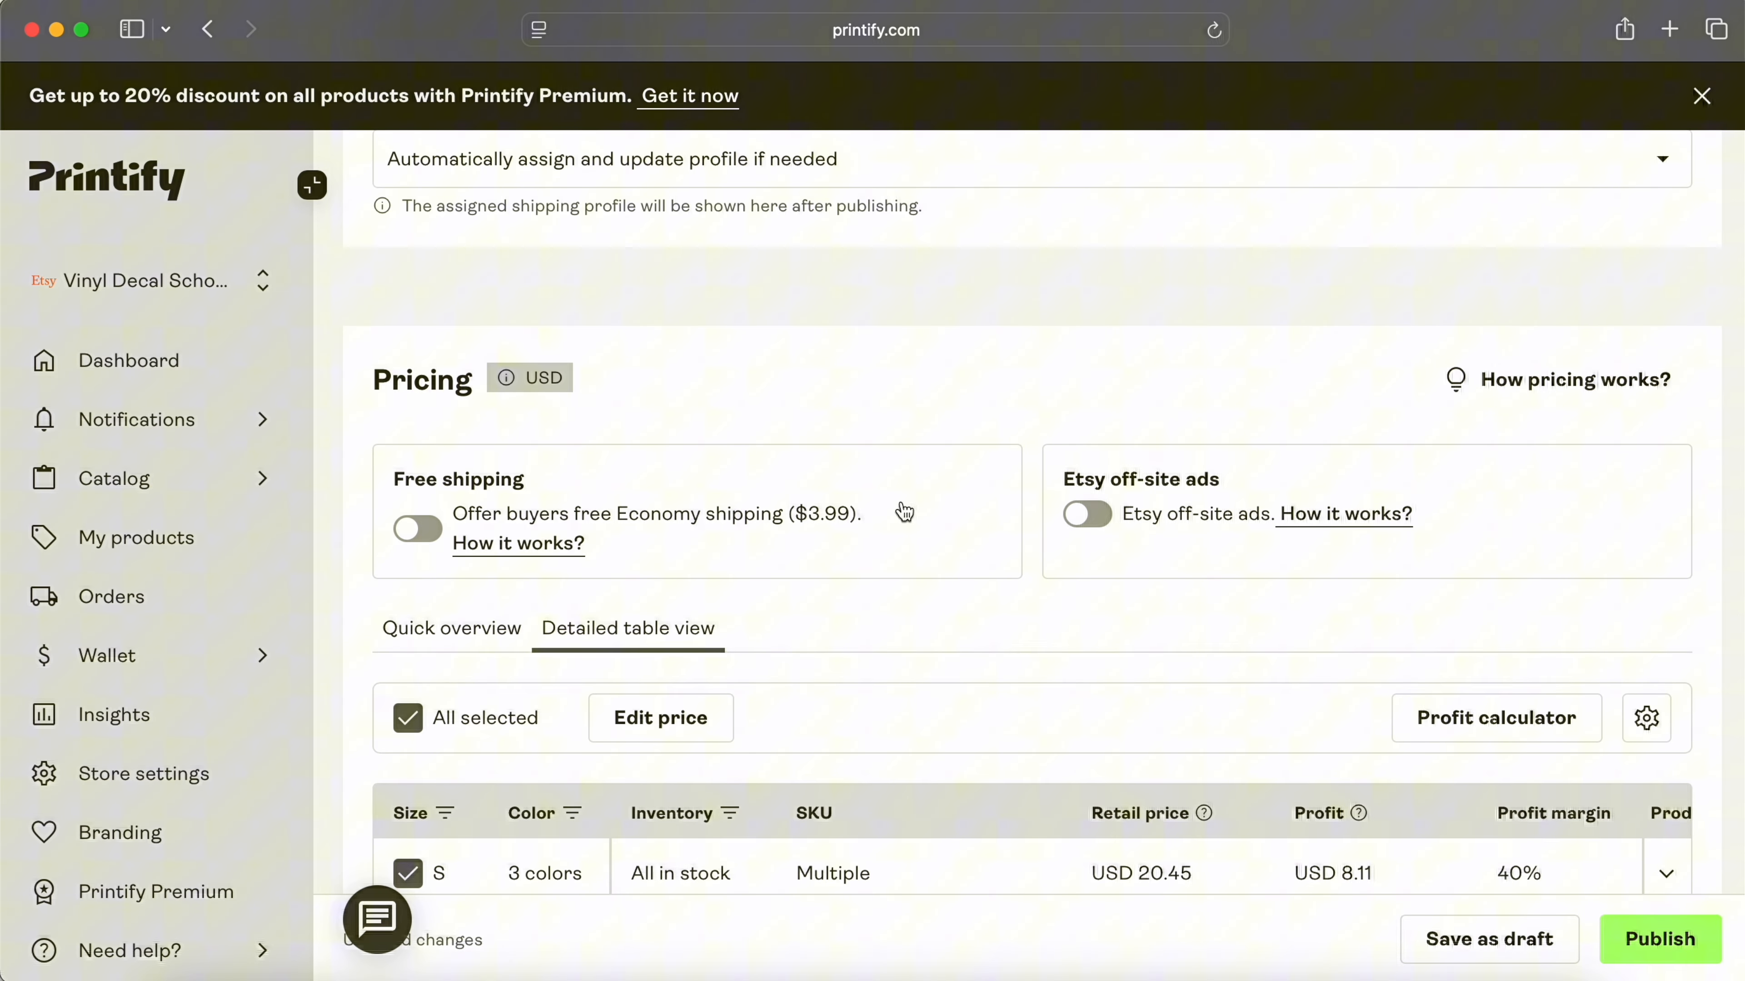
scroll(904, 513, "down", 3)
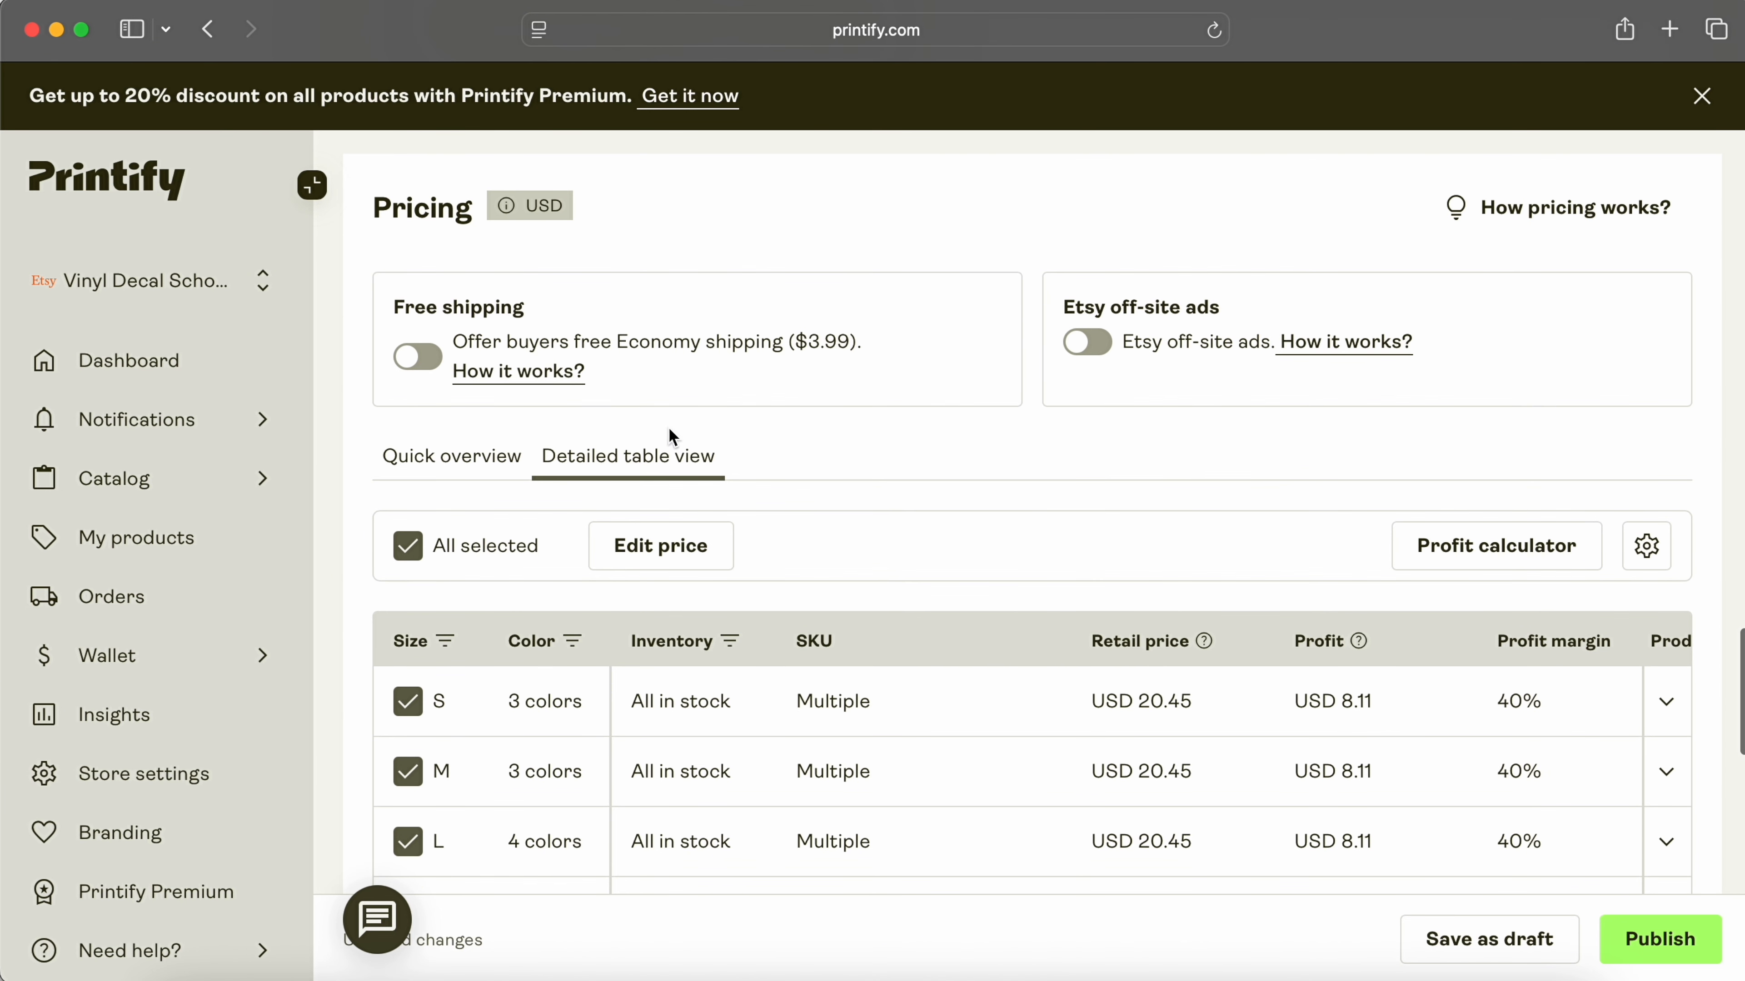
left_click(417, 358)
scroll(904, 512, "down", 3)
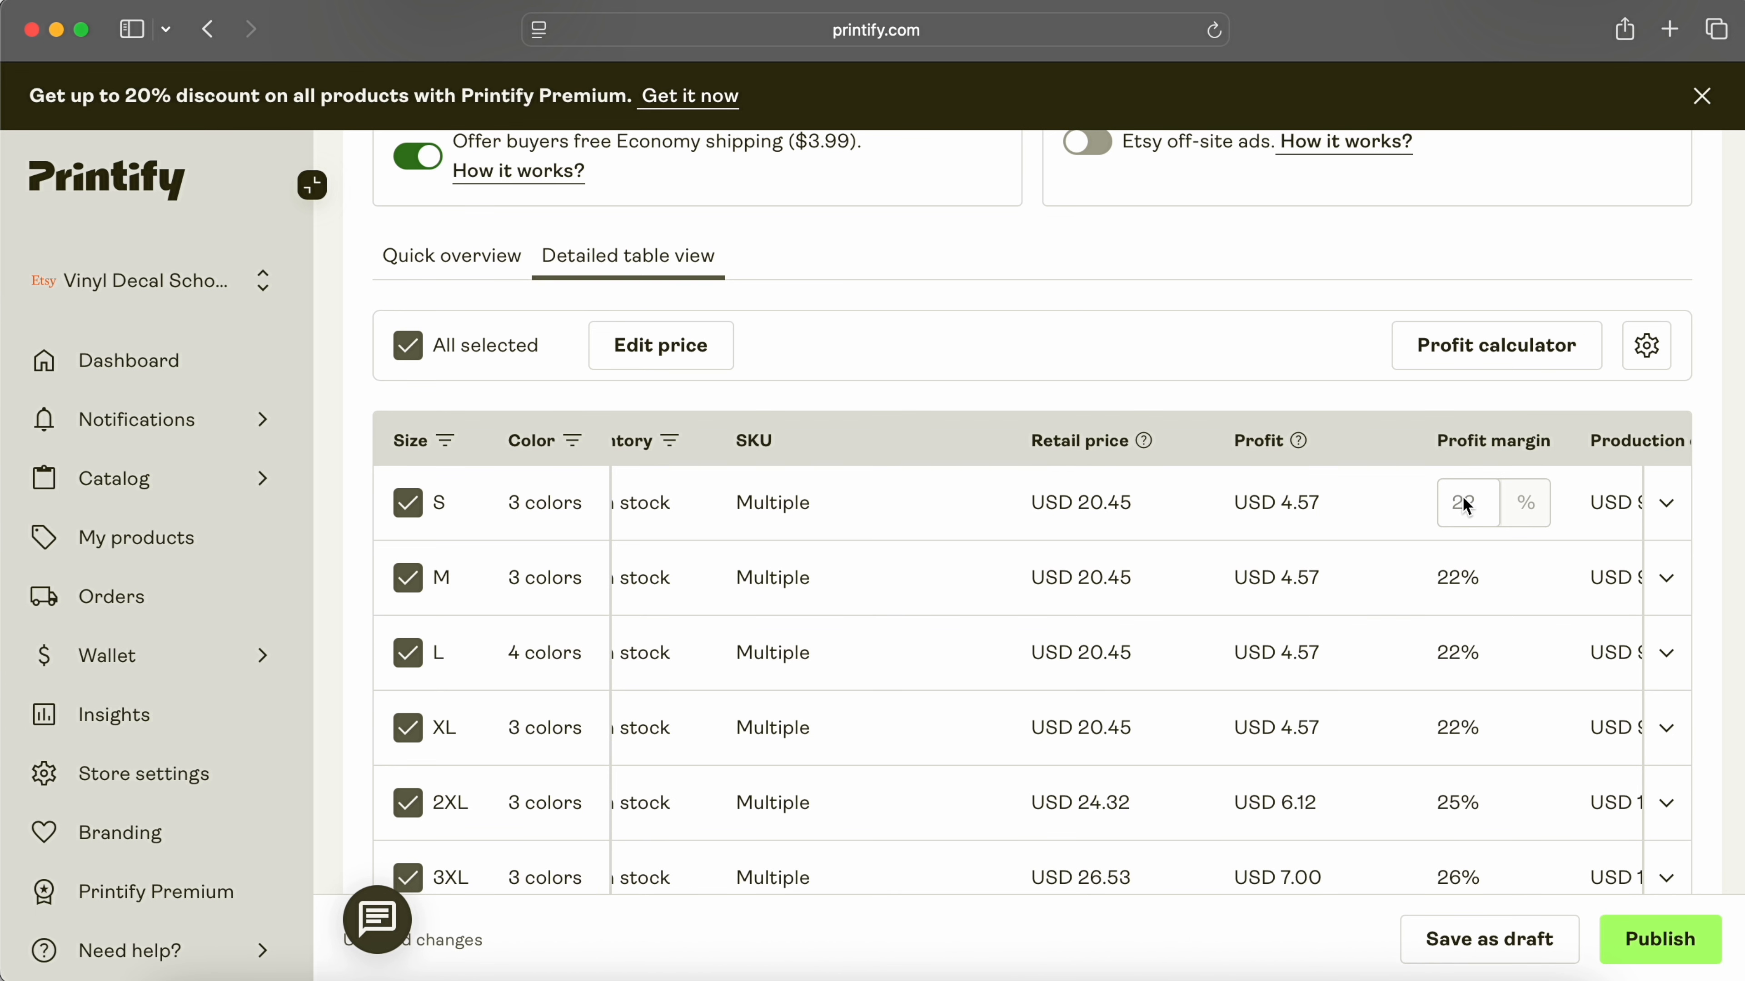
scroll(1467, 505, "down", 10)
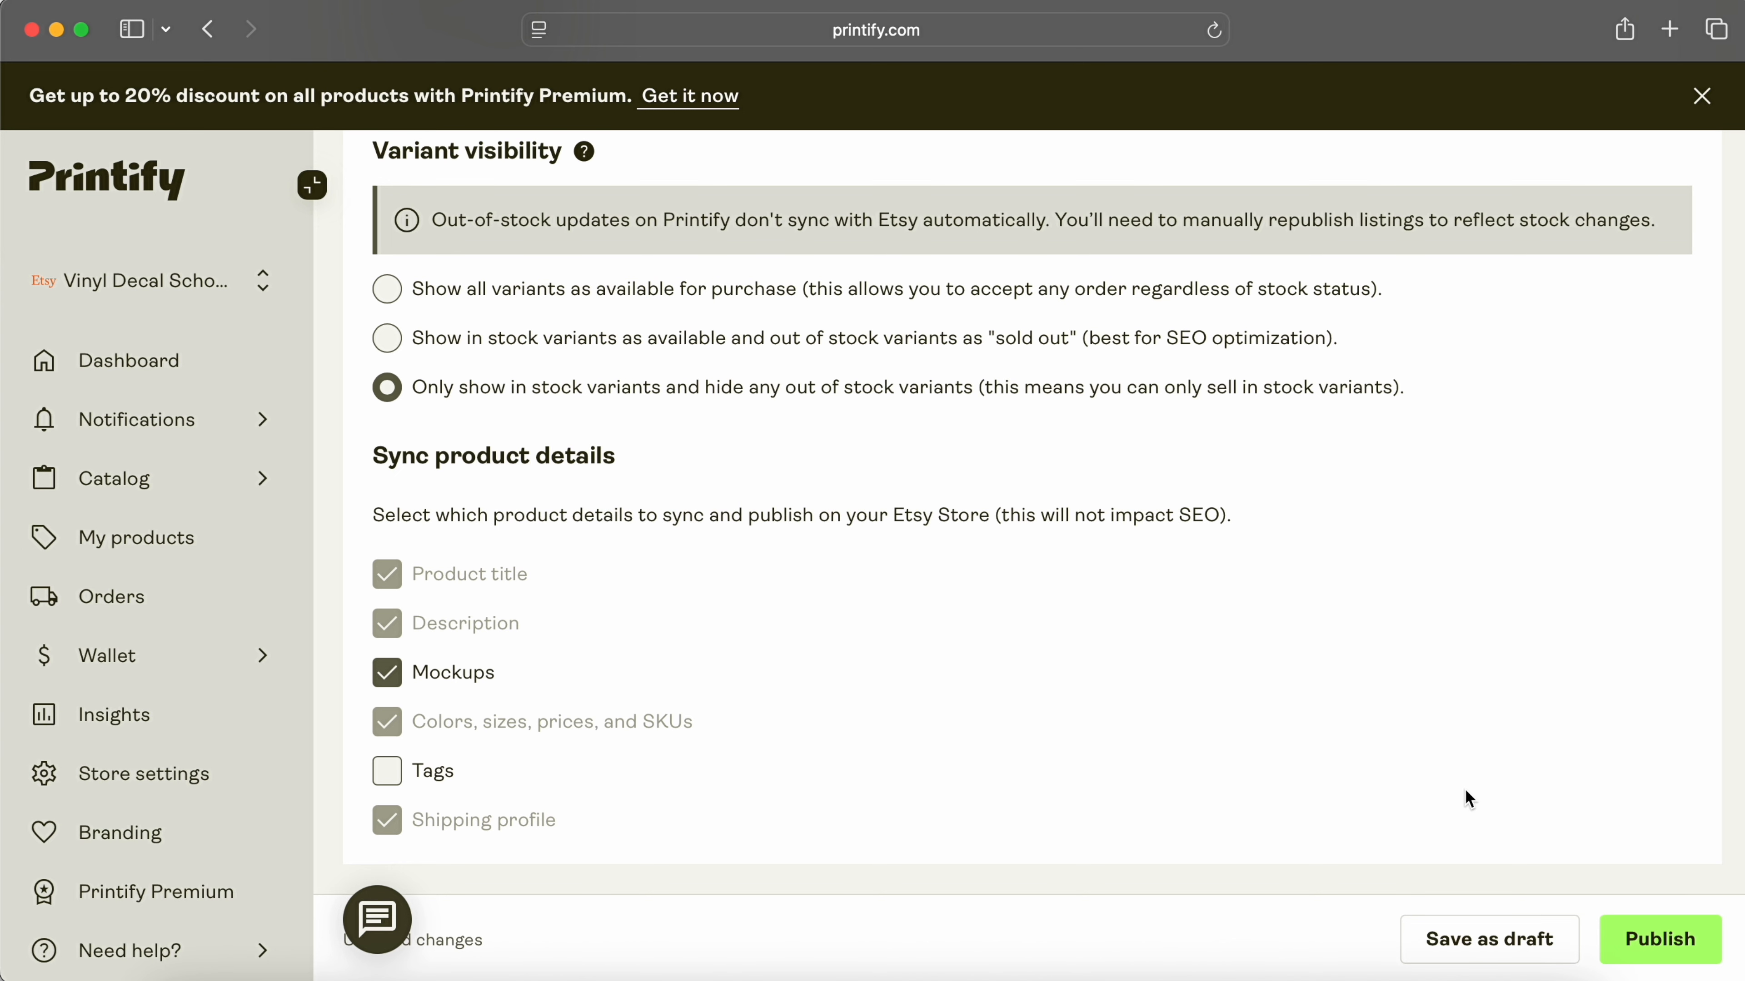
left_click(1659, 939)
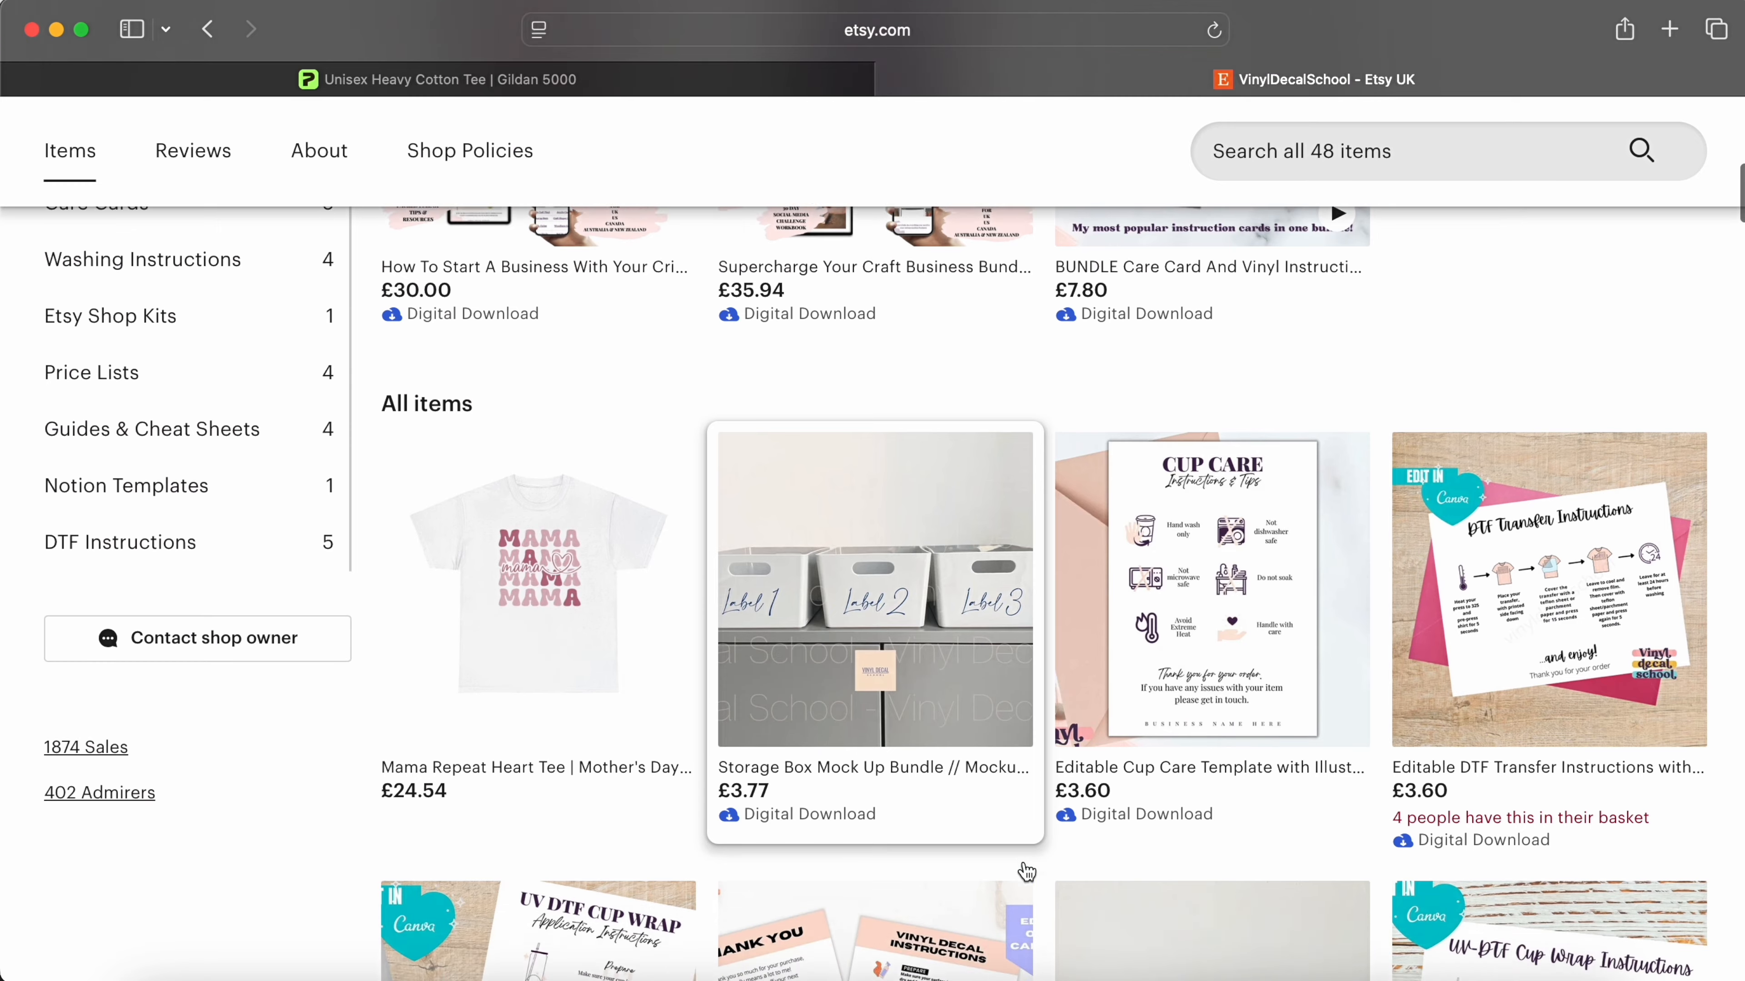
Step: Edit the Mama tee listing in Etsy: delete a photo and set the category to T-shirts
scroll(572, 552, "down", 1)
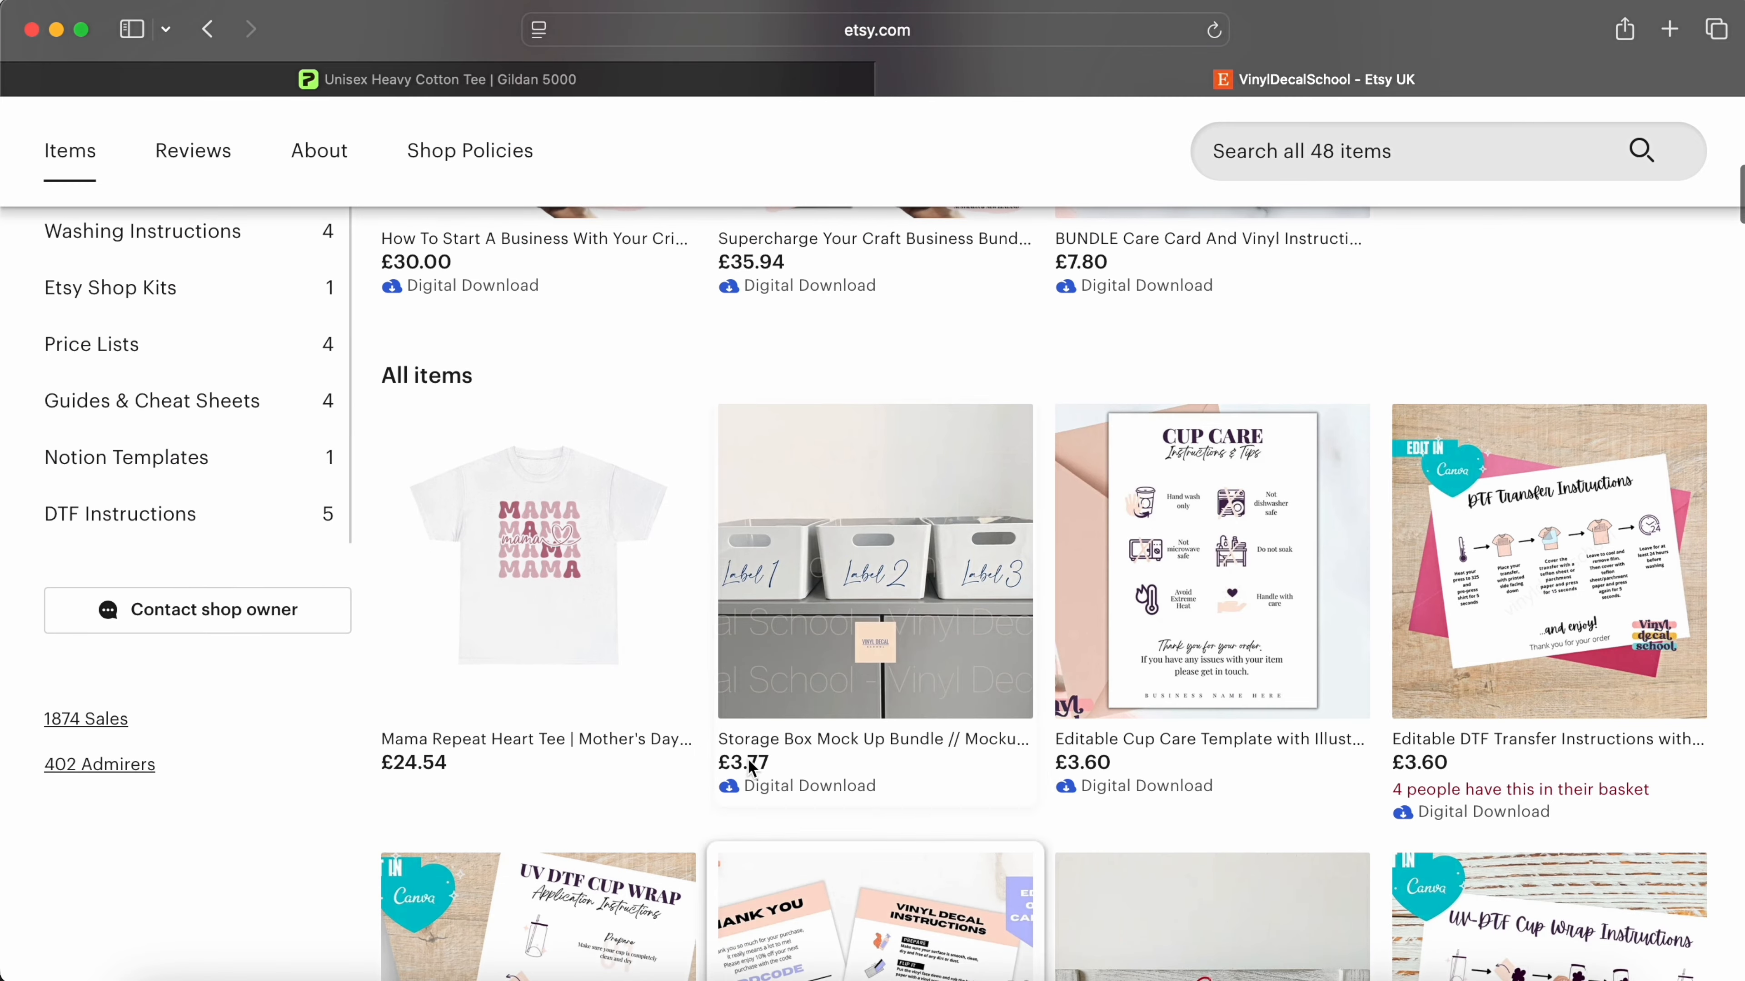
left_click(572, 553)
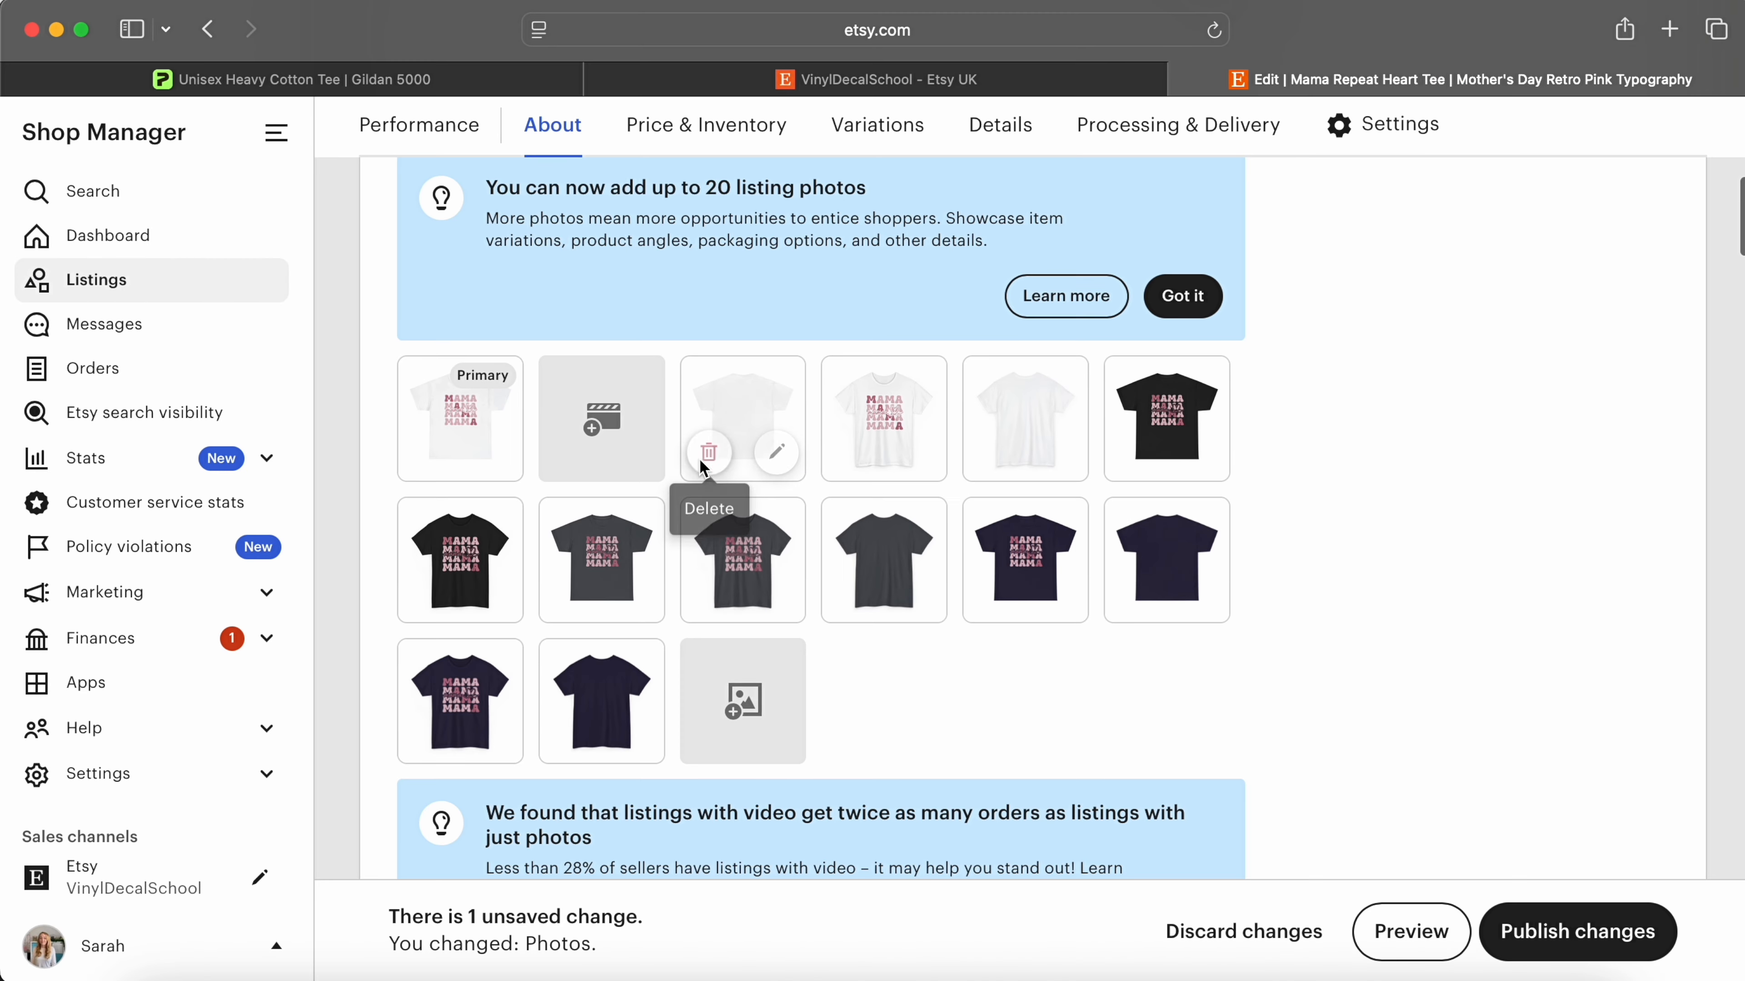
left_click(711, 454)
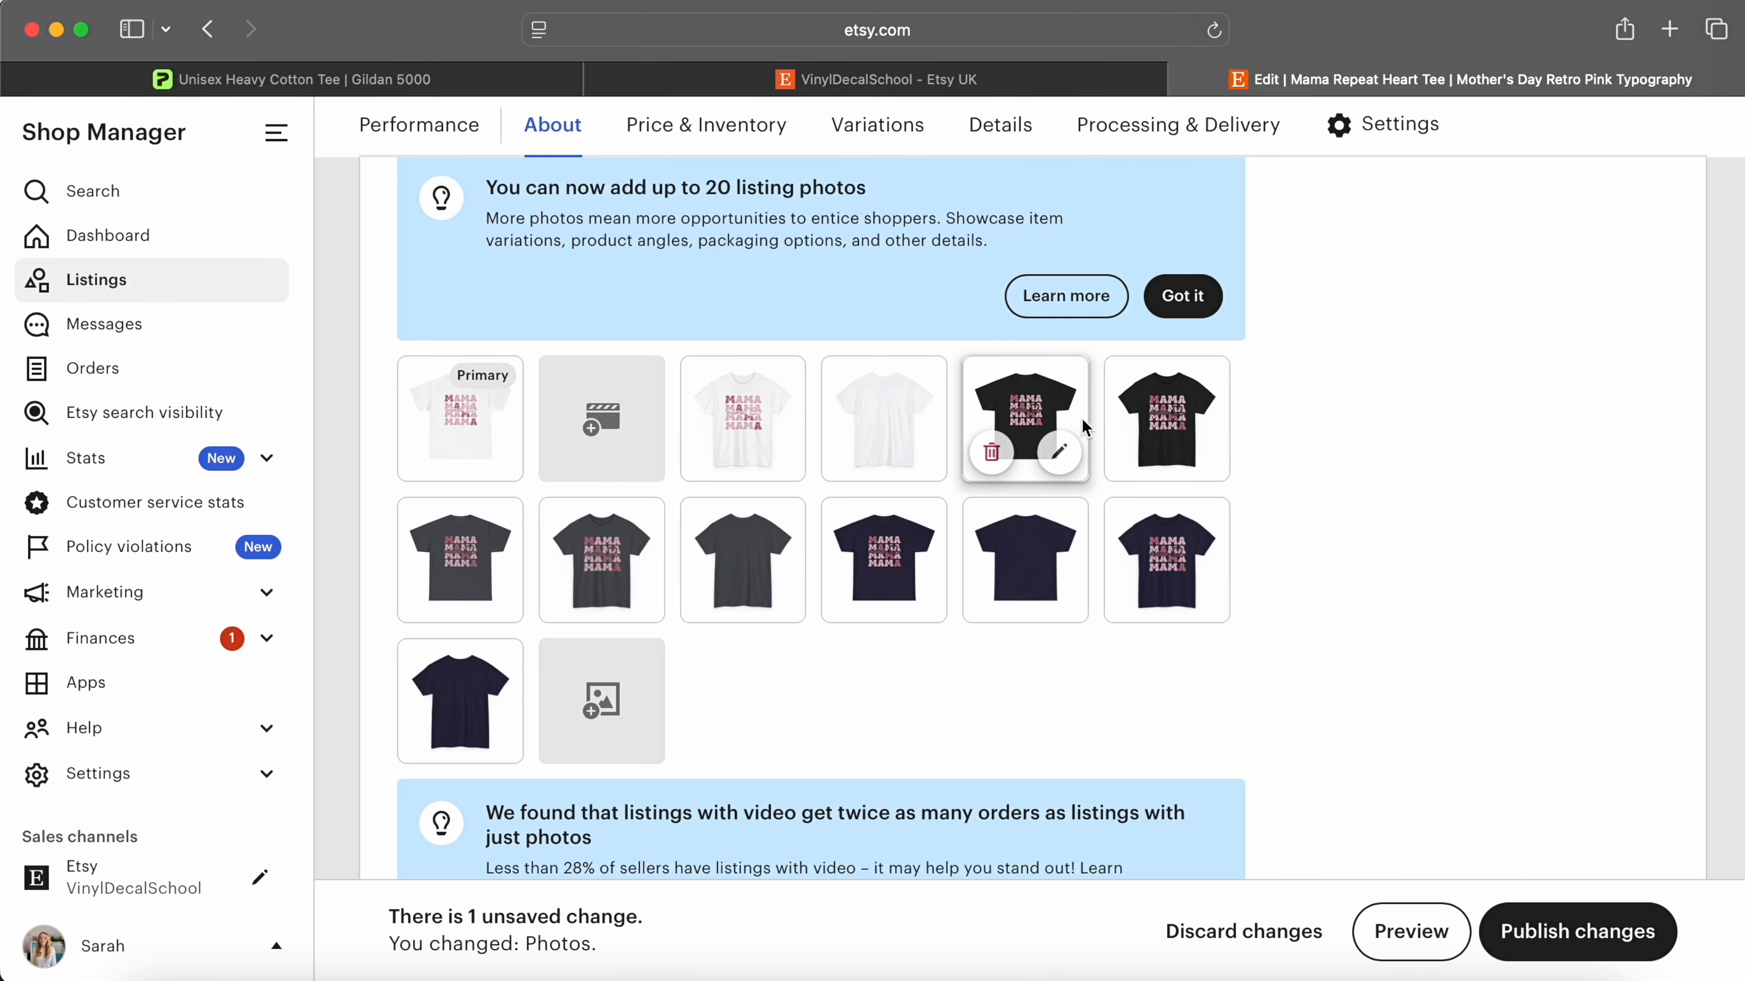
mouse_move(716, 608)
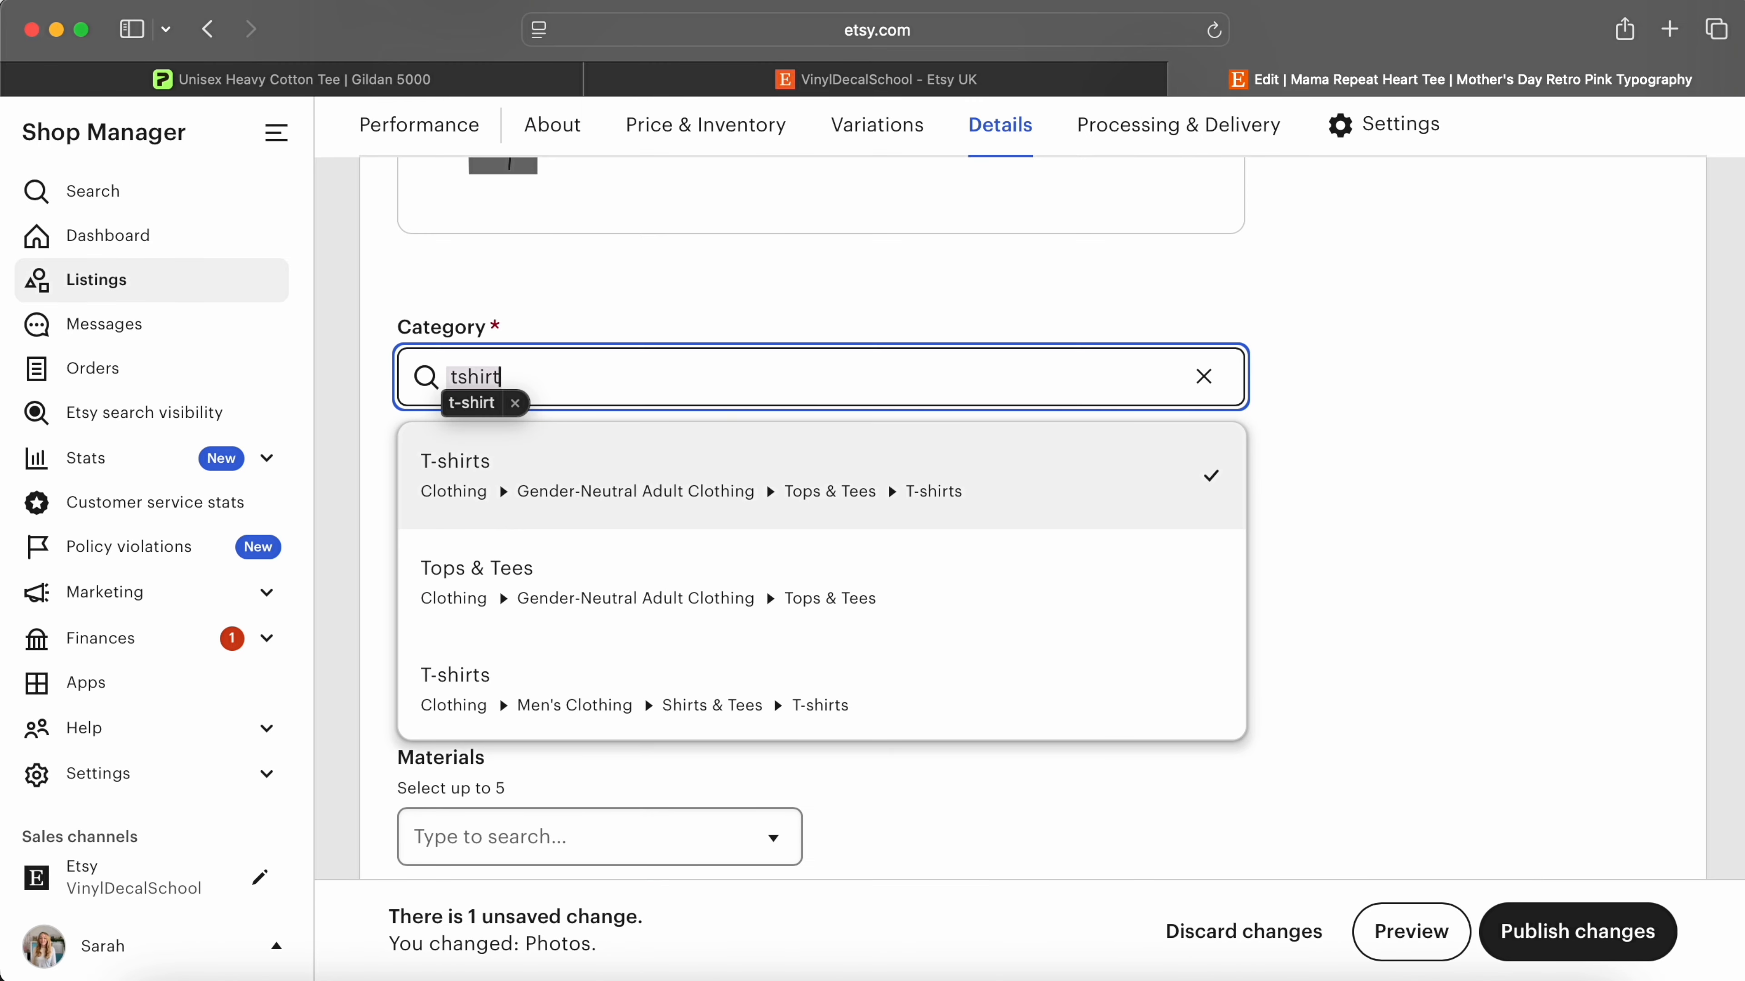
left_click(705, 715)
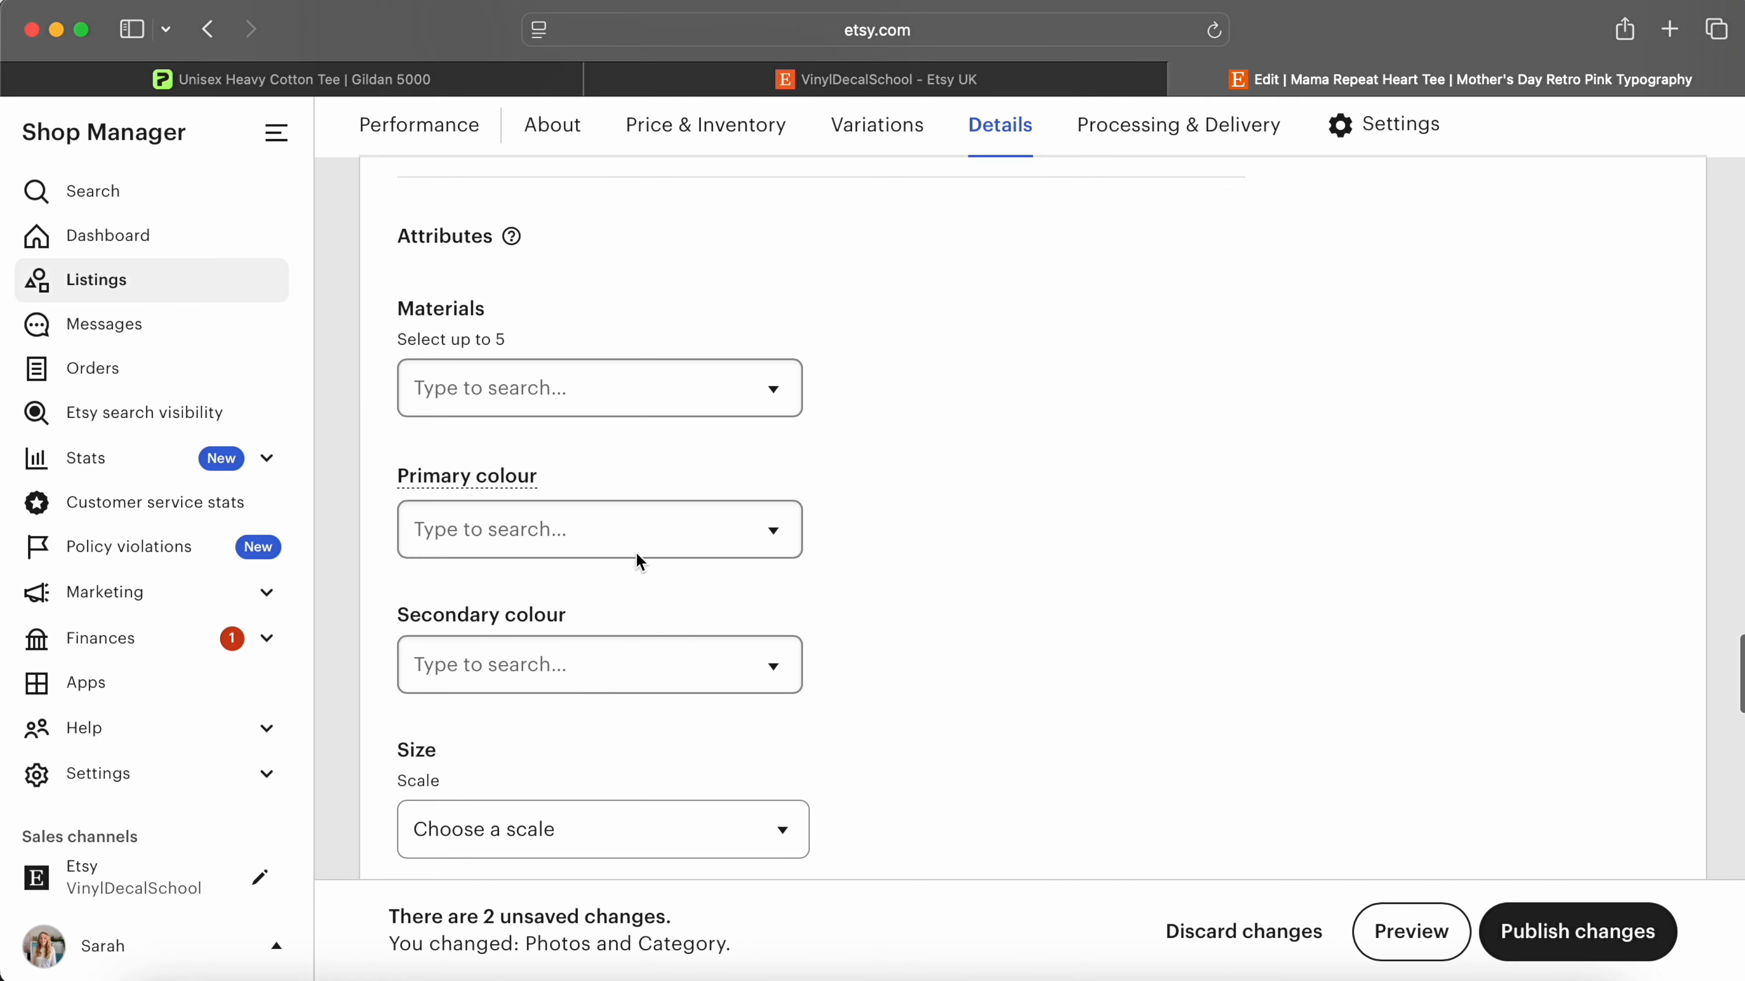
scroll(772, 366, "down", 10)
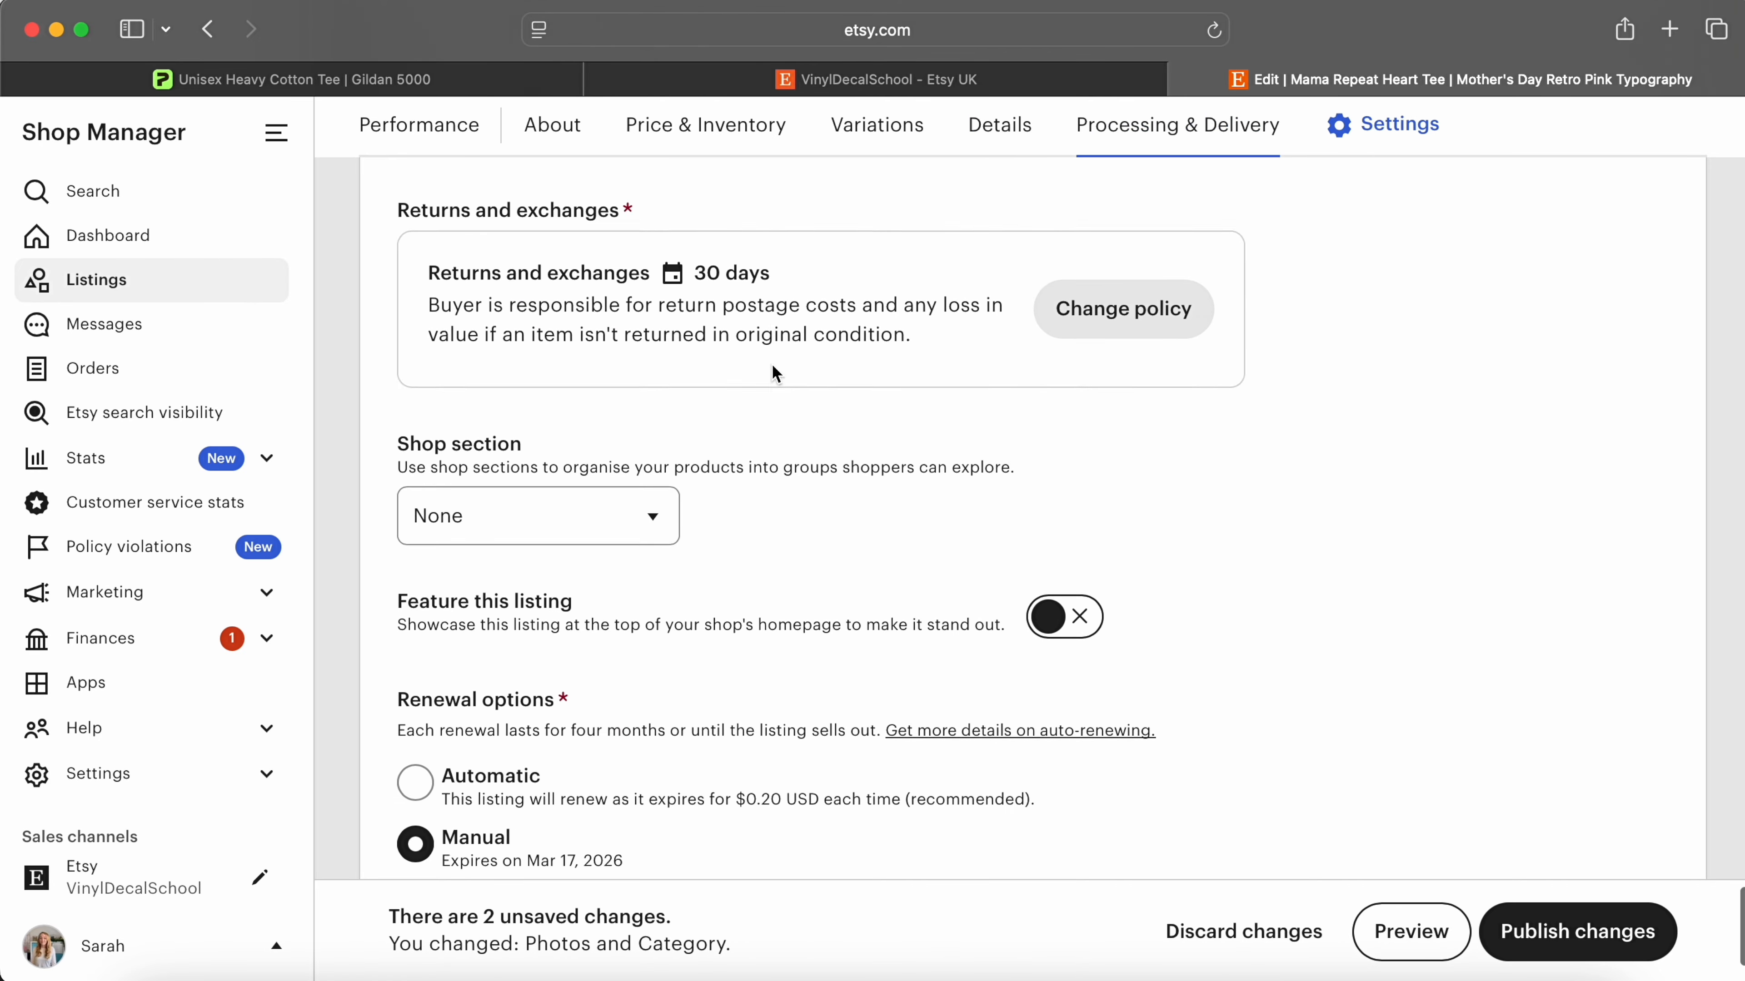
scroll(771, 373, "down", 3)
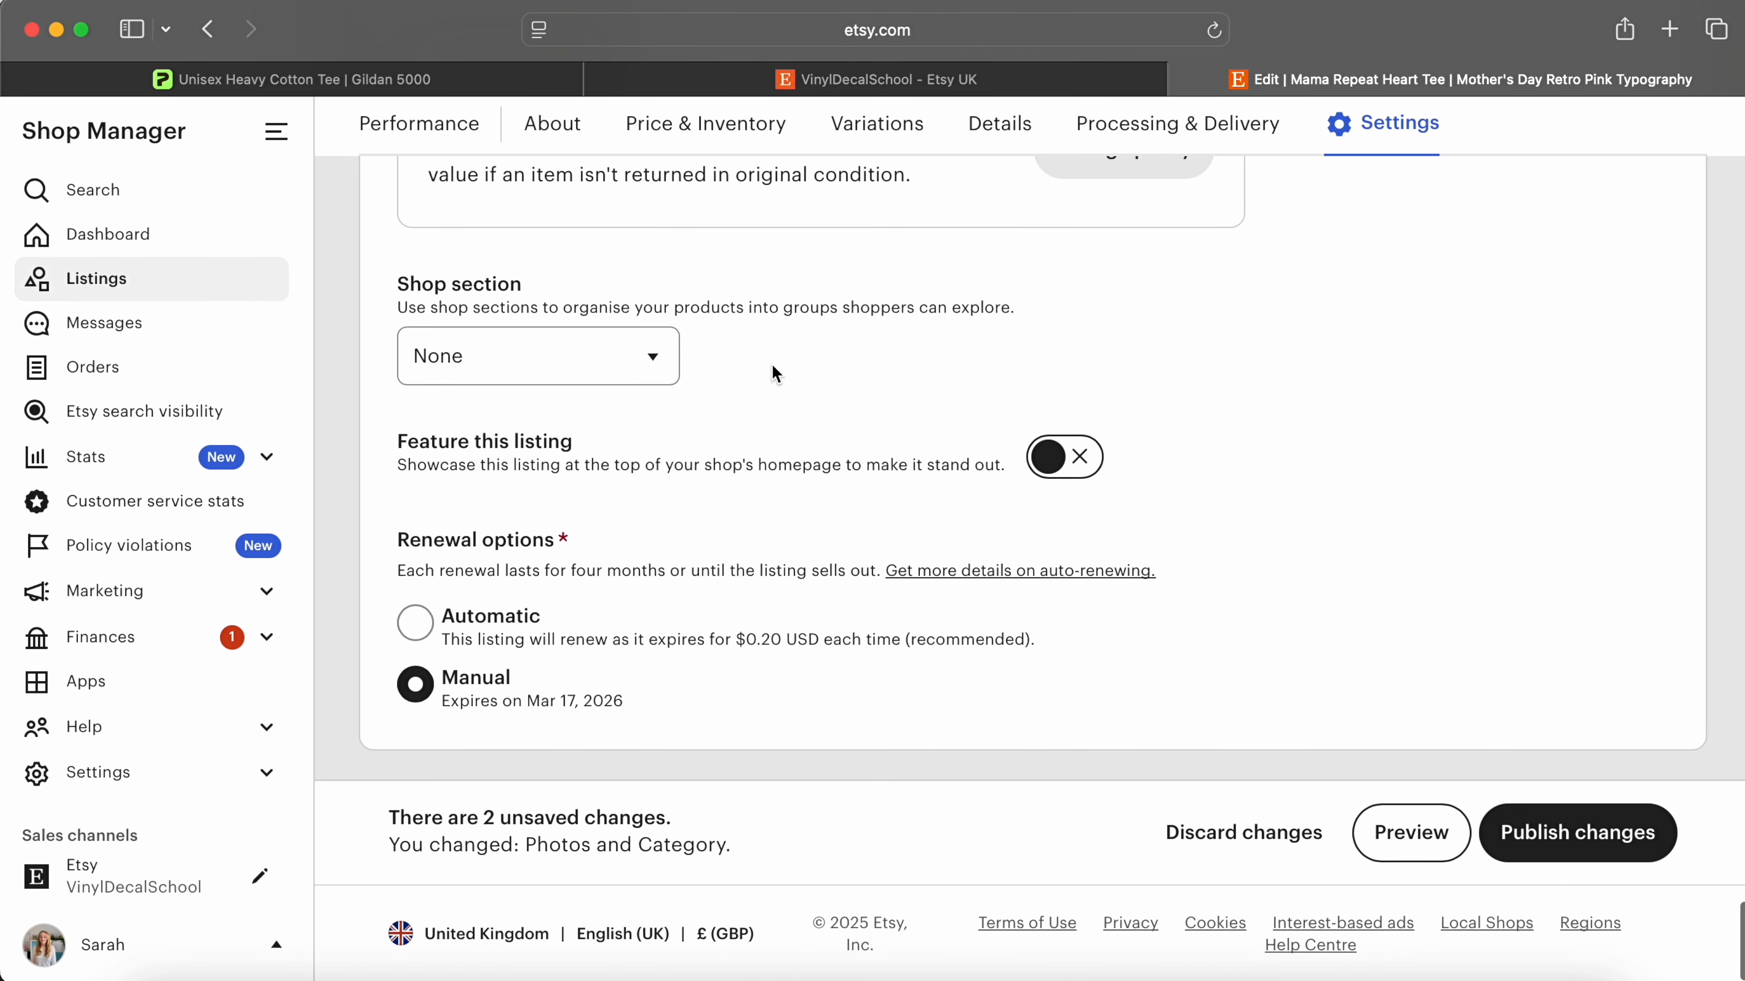
left_click(654, 362)
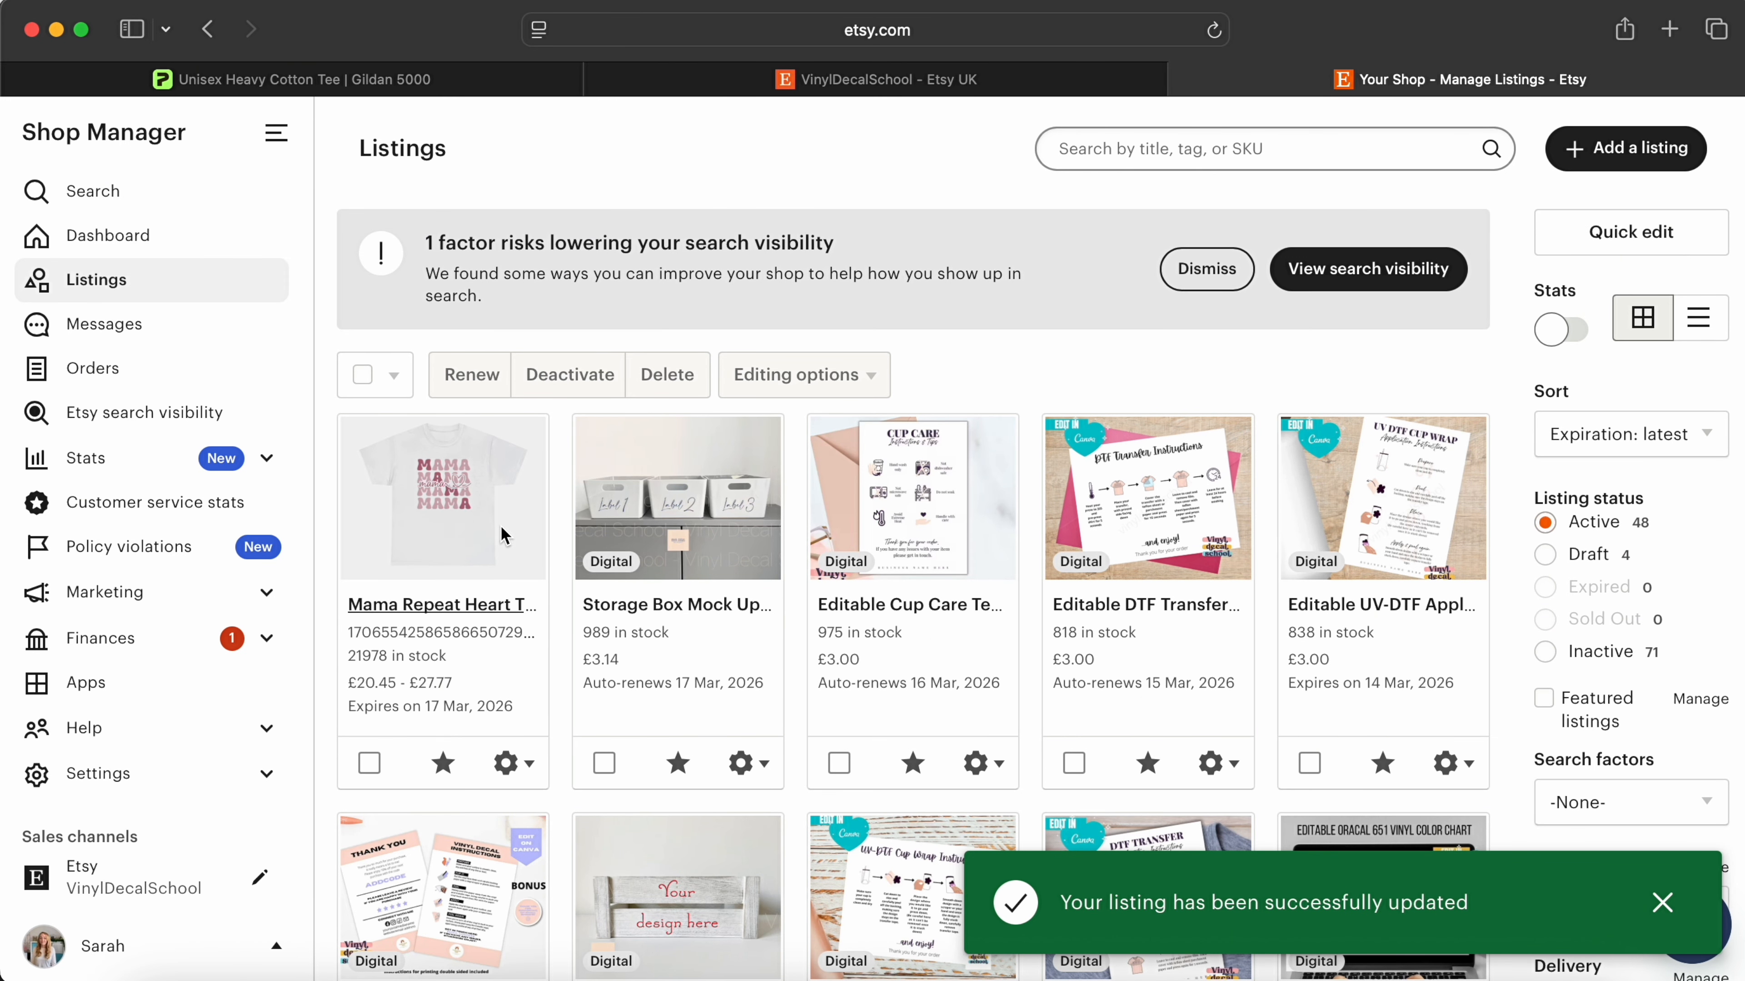
Step: Browse the catalog's candle products to reach Personalized Scented Candles by Lumient
scroll(261, 595, "down", 2)
scroll(254, 593, "down", 2)
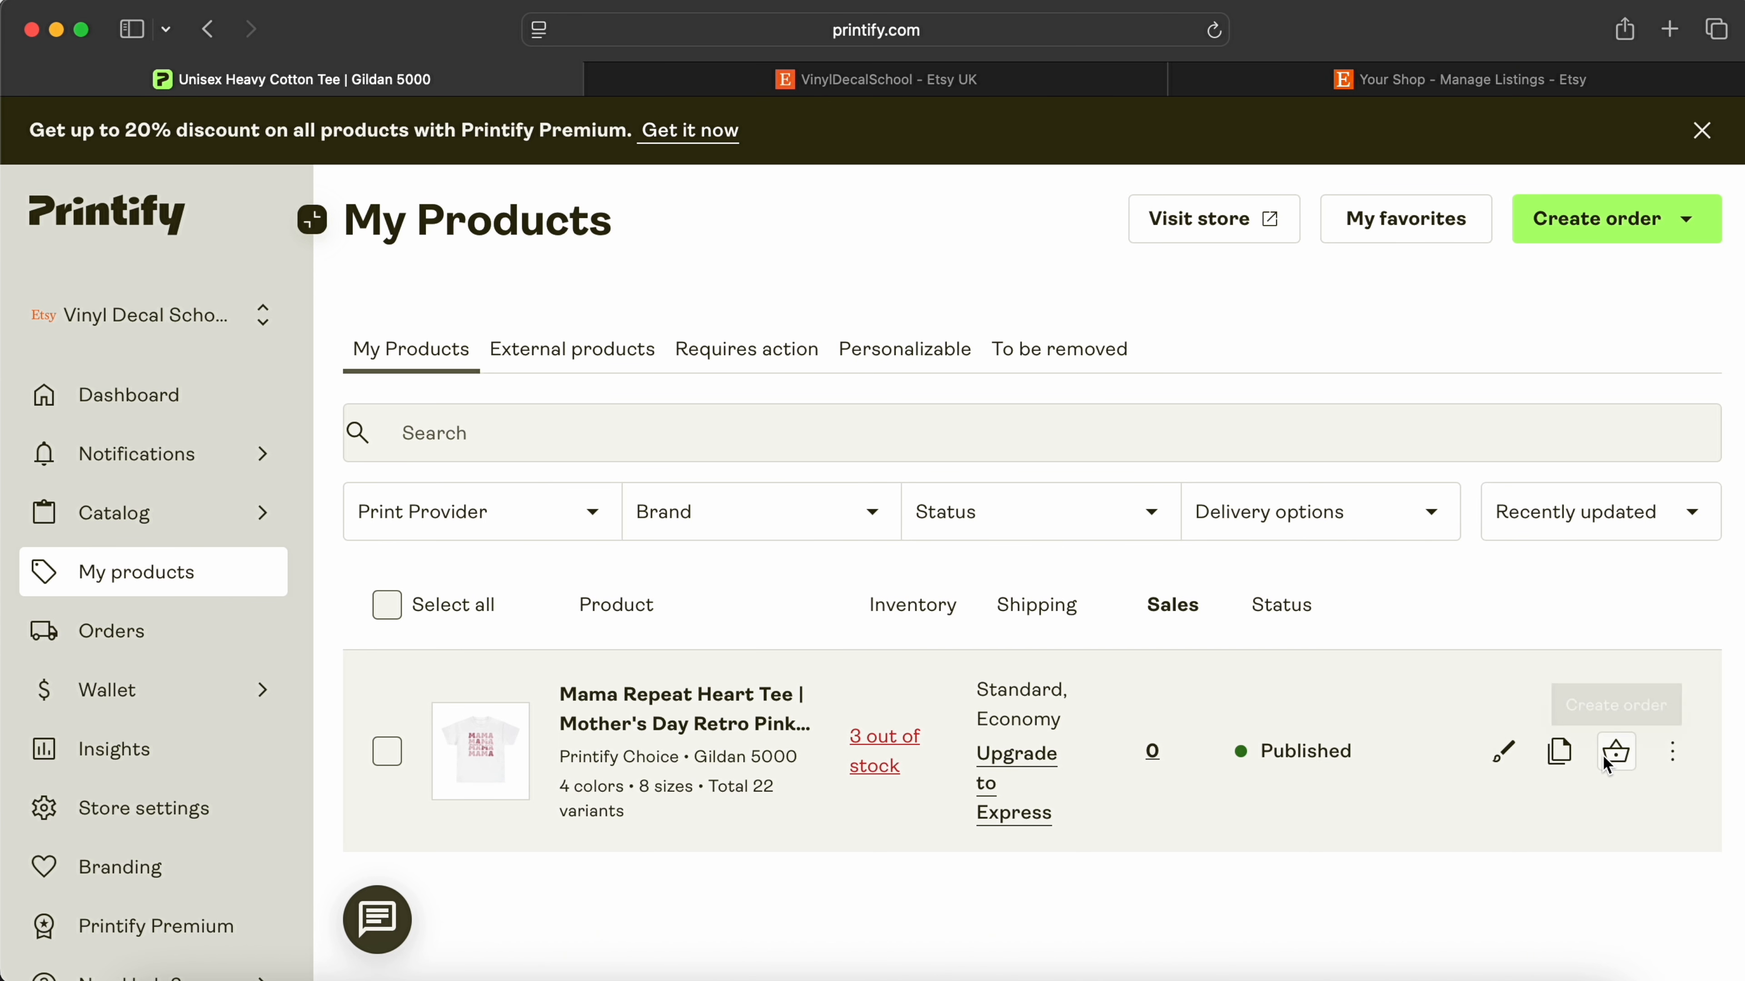
left_click(1674, 753)
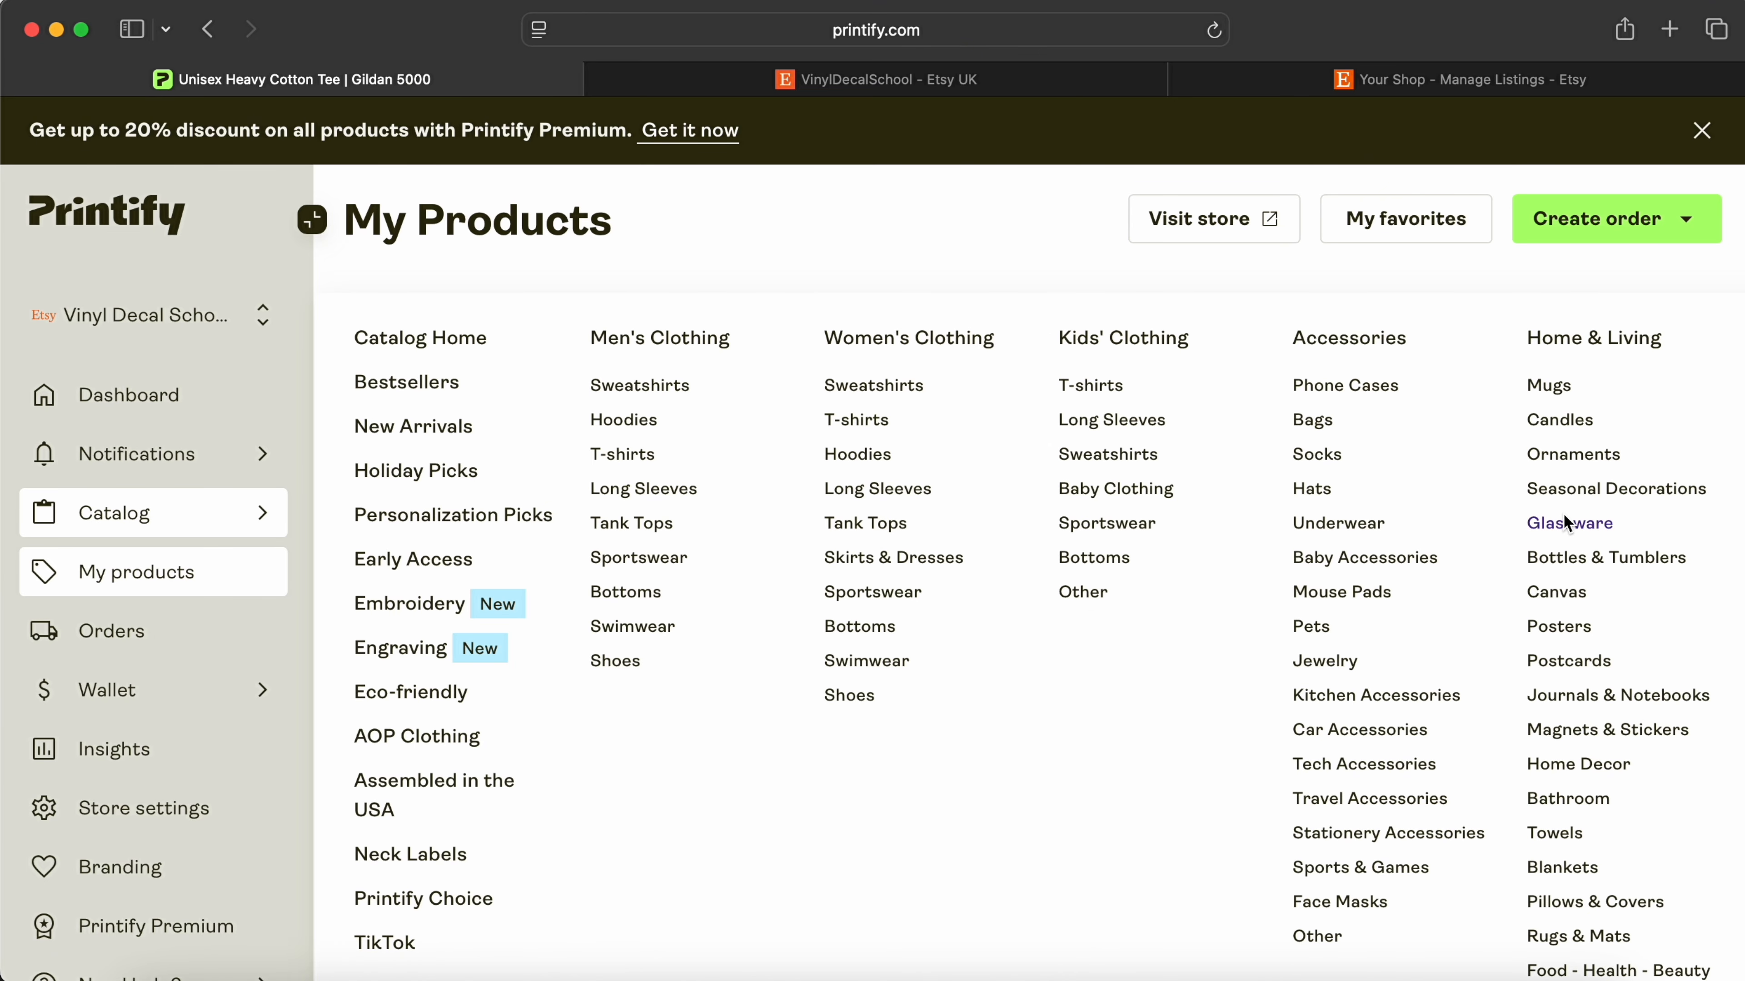
scroll(1571, 523, "down", 1)
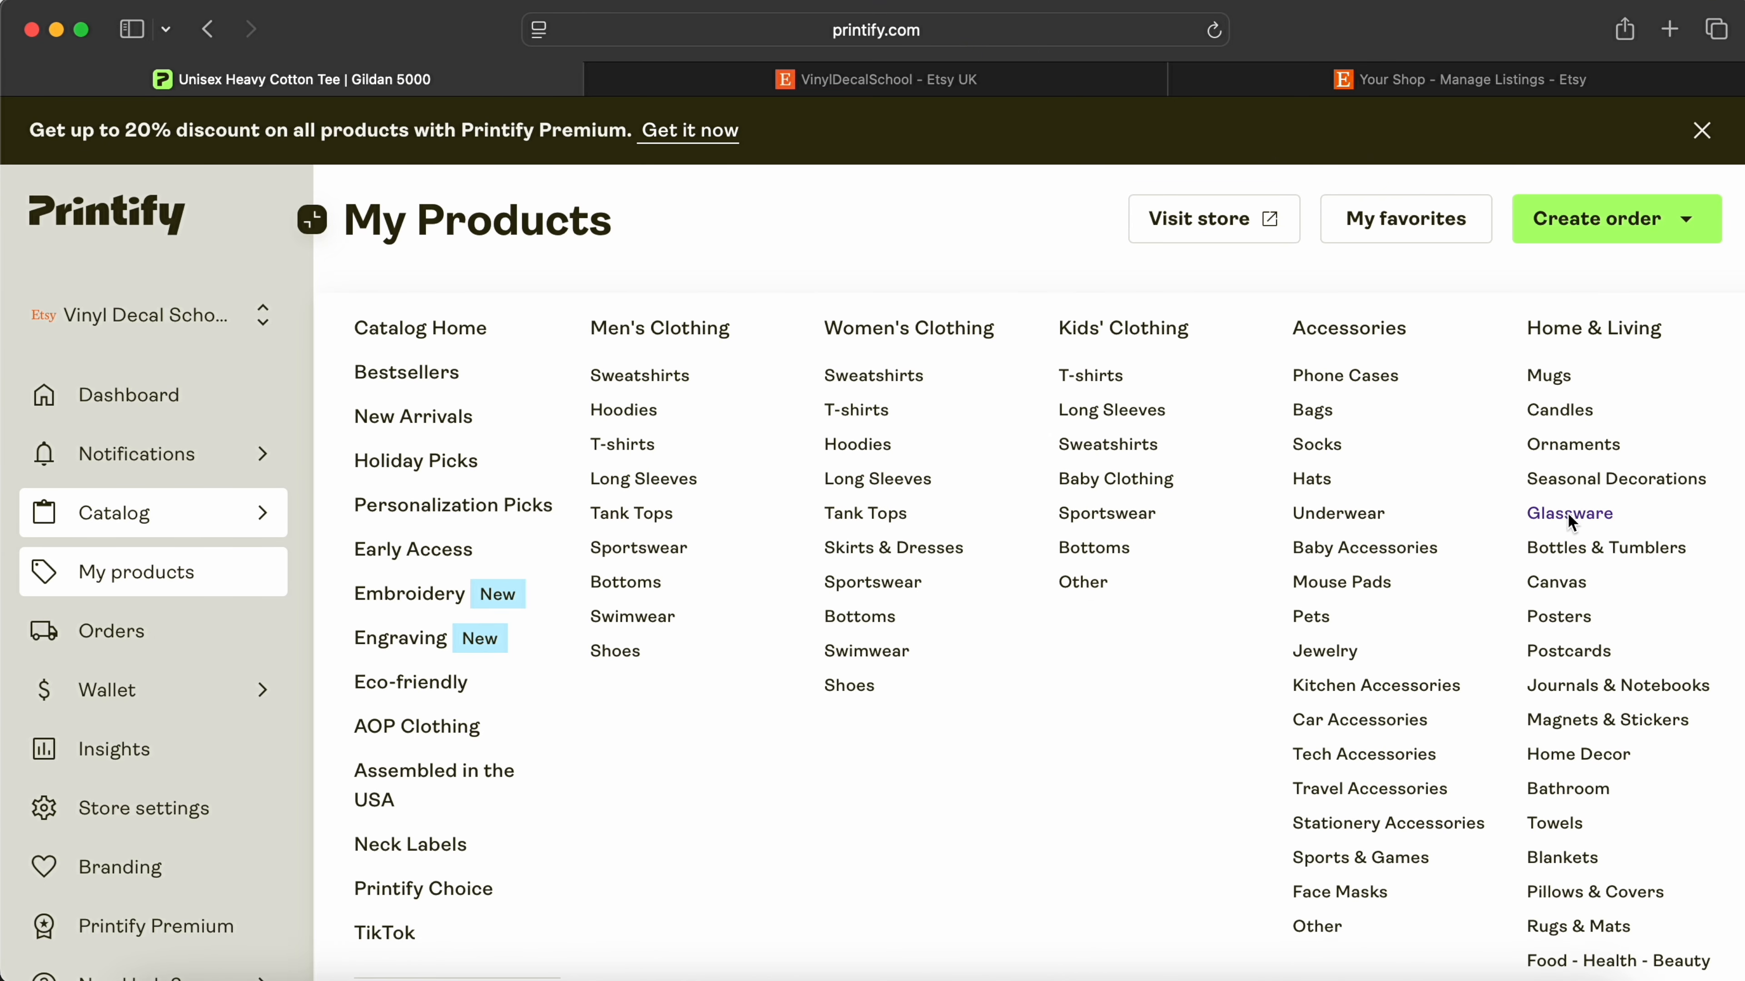
left_click(1559, 411)
scroll(1569, 417, "down", 3)
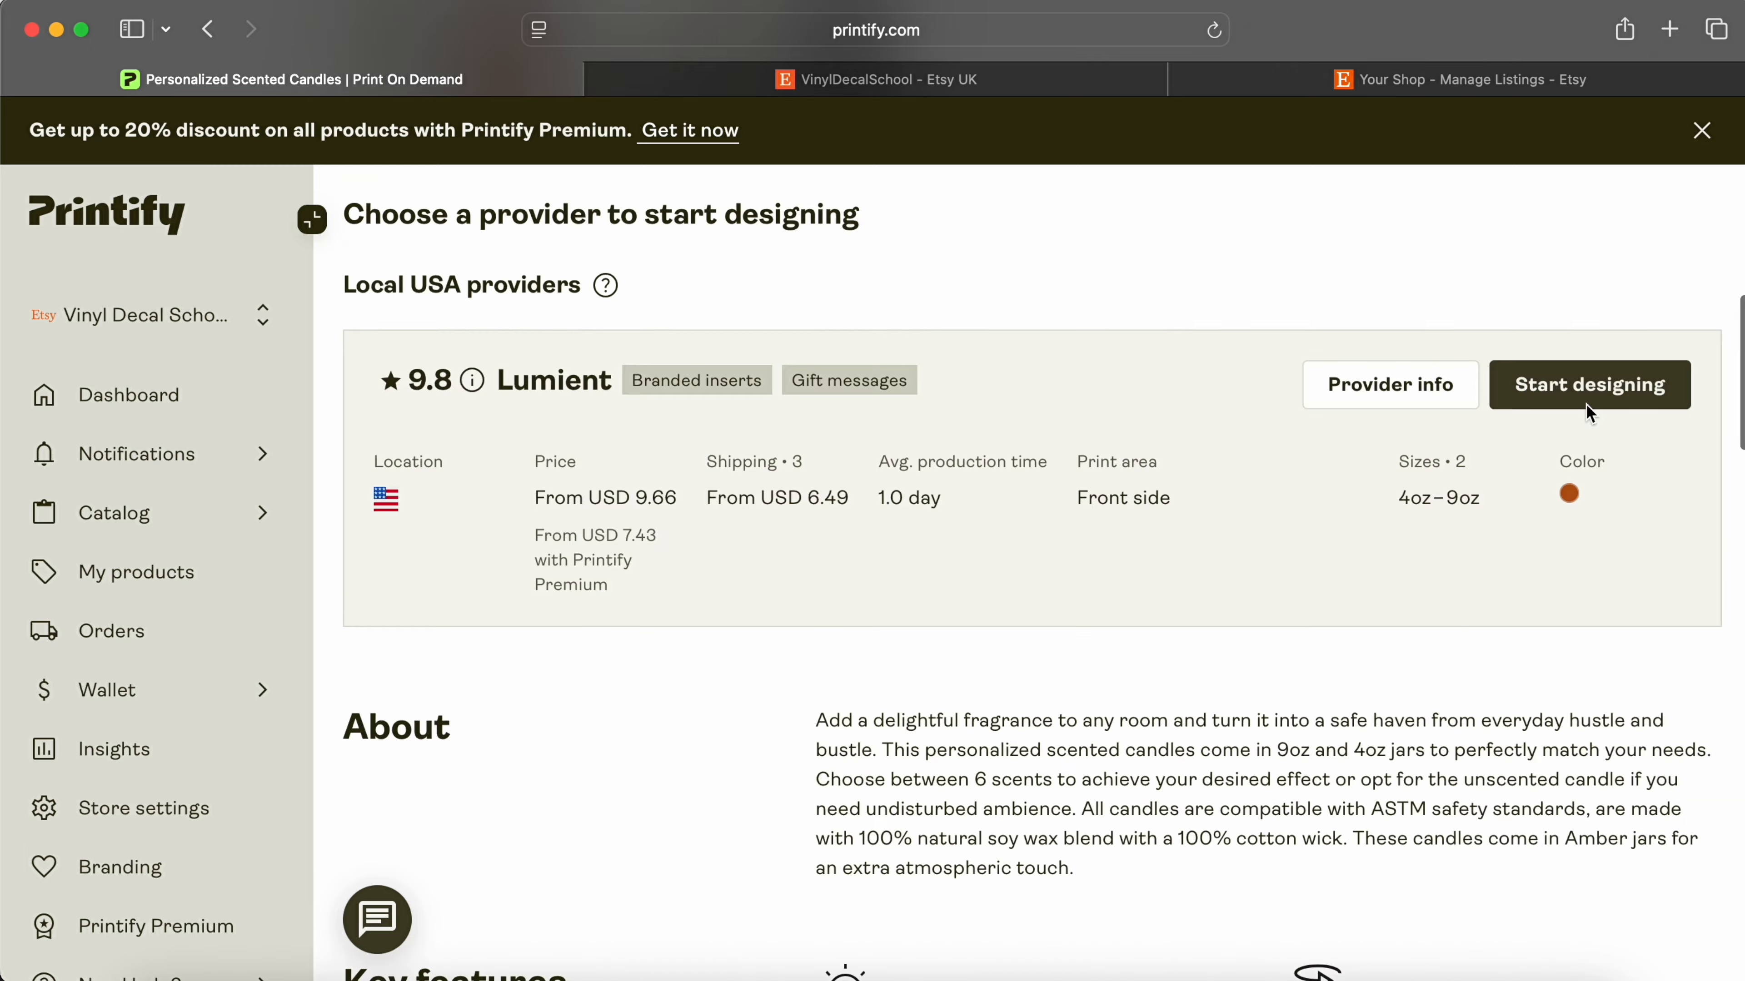
Step: Start designing the Lumient candle and place the MAMA design from My library on its label
left_click(1589, 410)
left_click(37, 551)
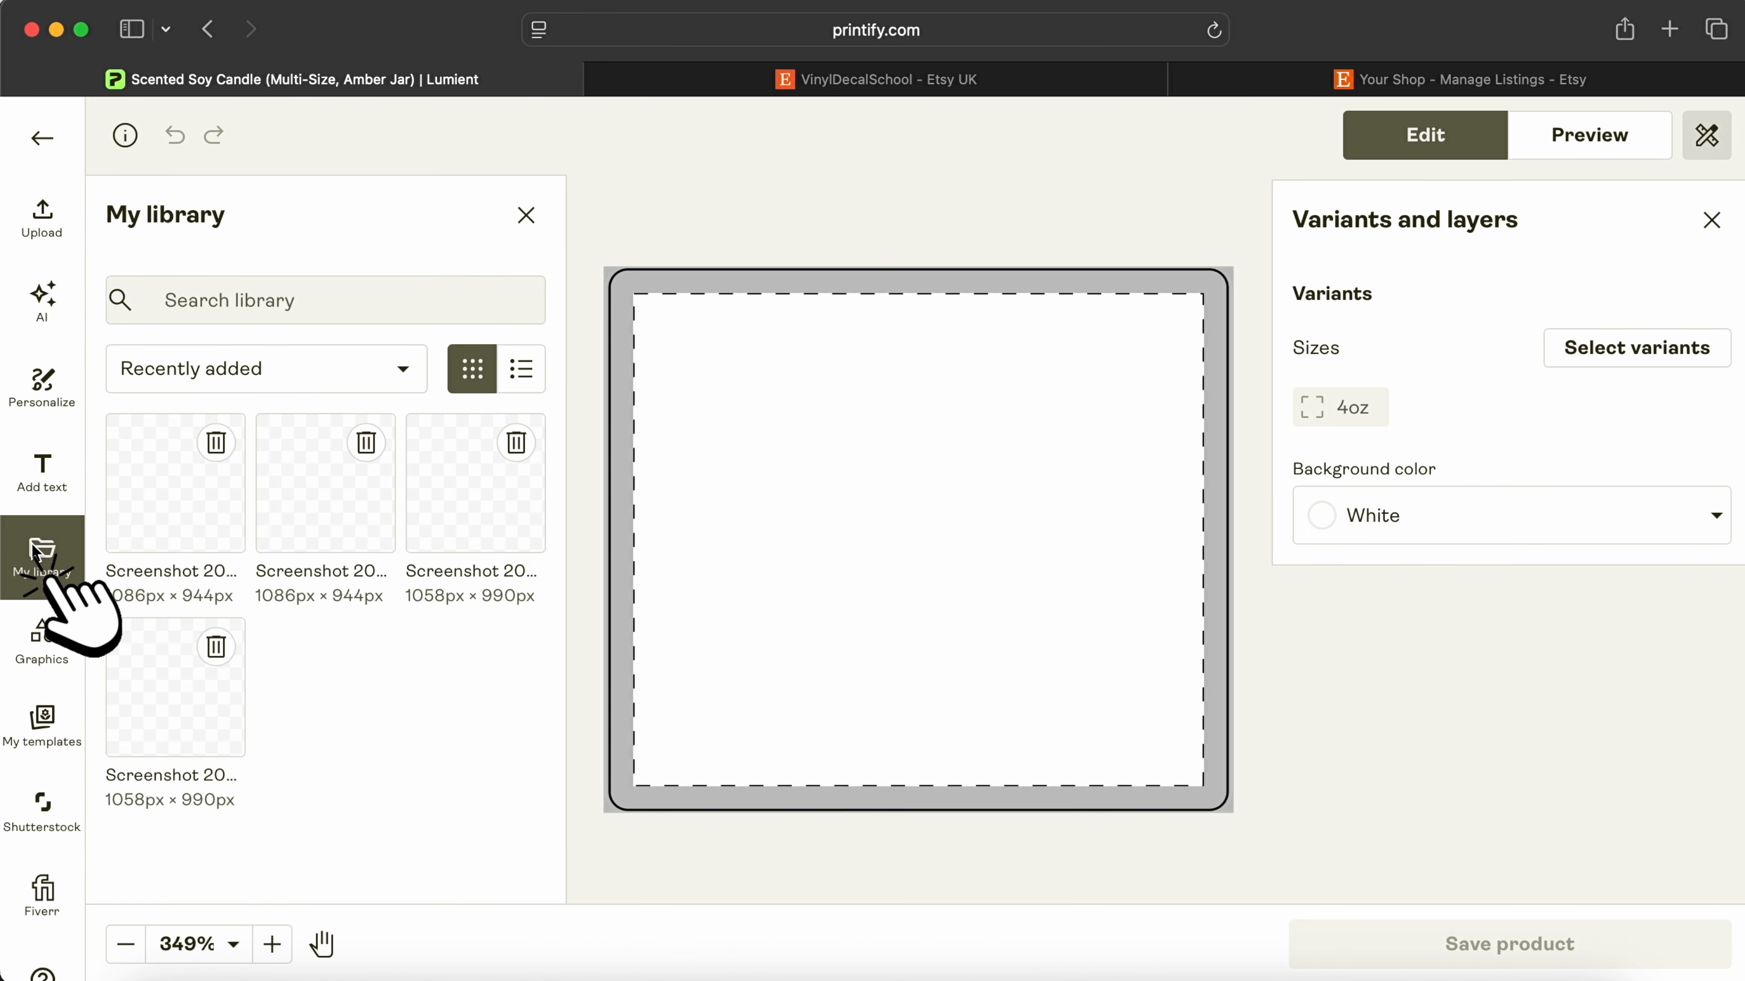
left_click(175, 522)
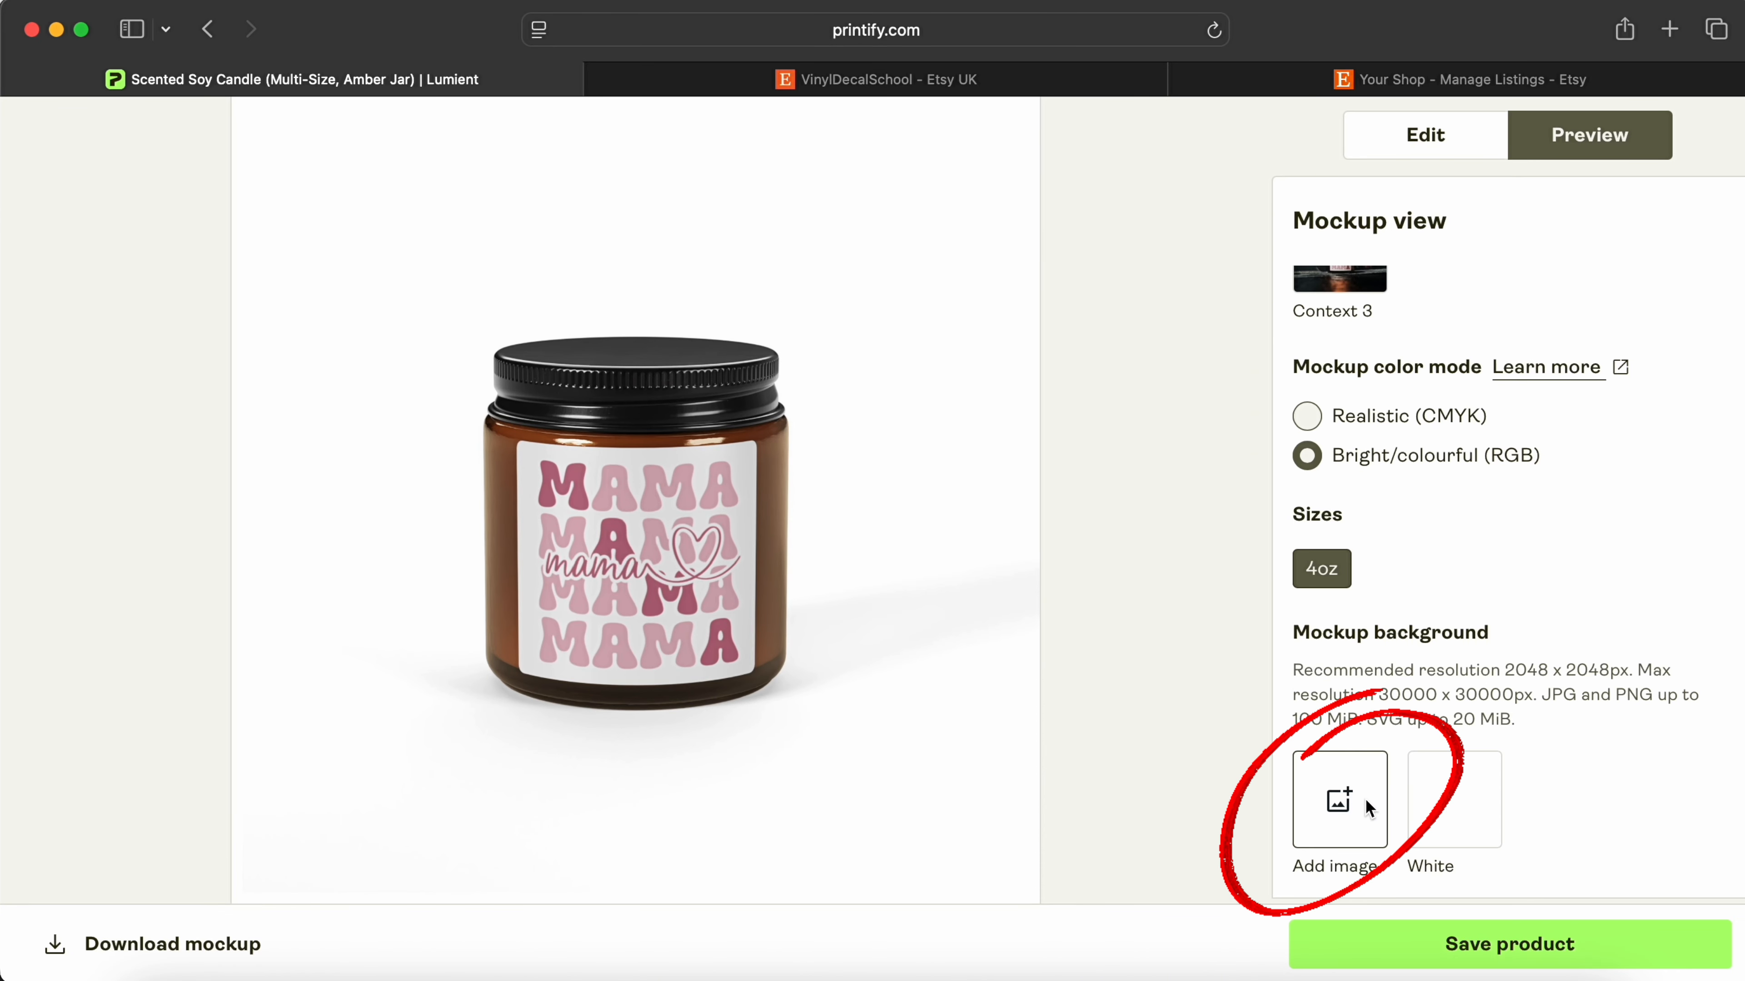
Step: Add a wooden-table mockup background, save the candle, preview the Context 1 mockup, and publish
left_click(1364, 798)
scroll(1324, 592, "up", 4)
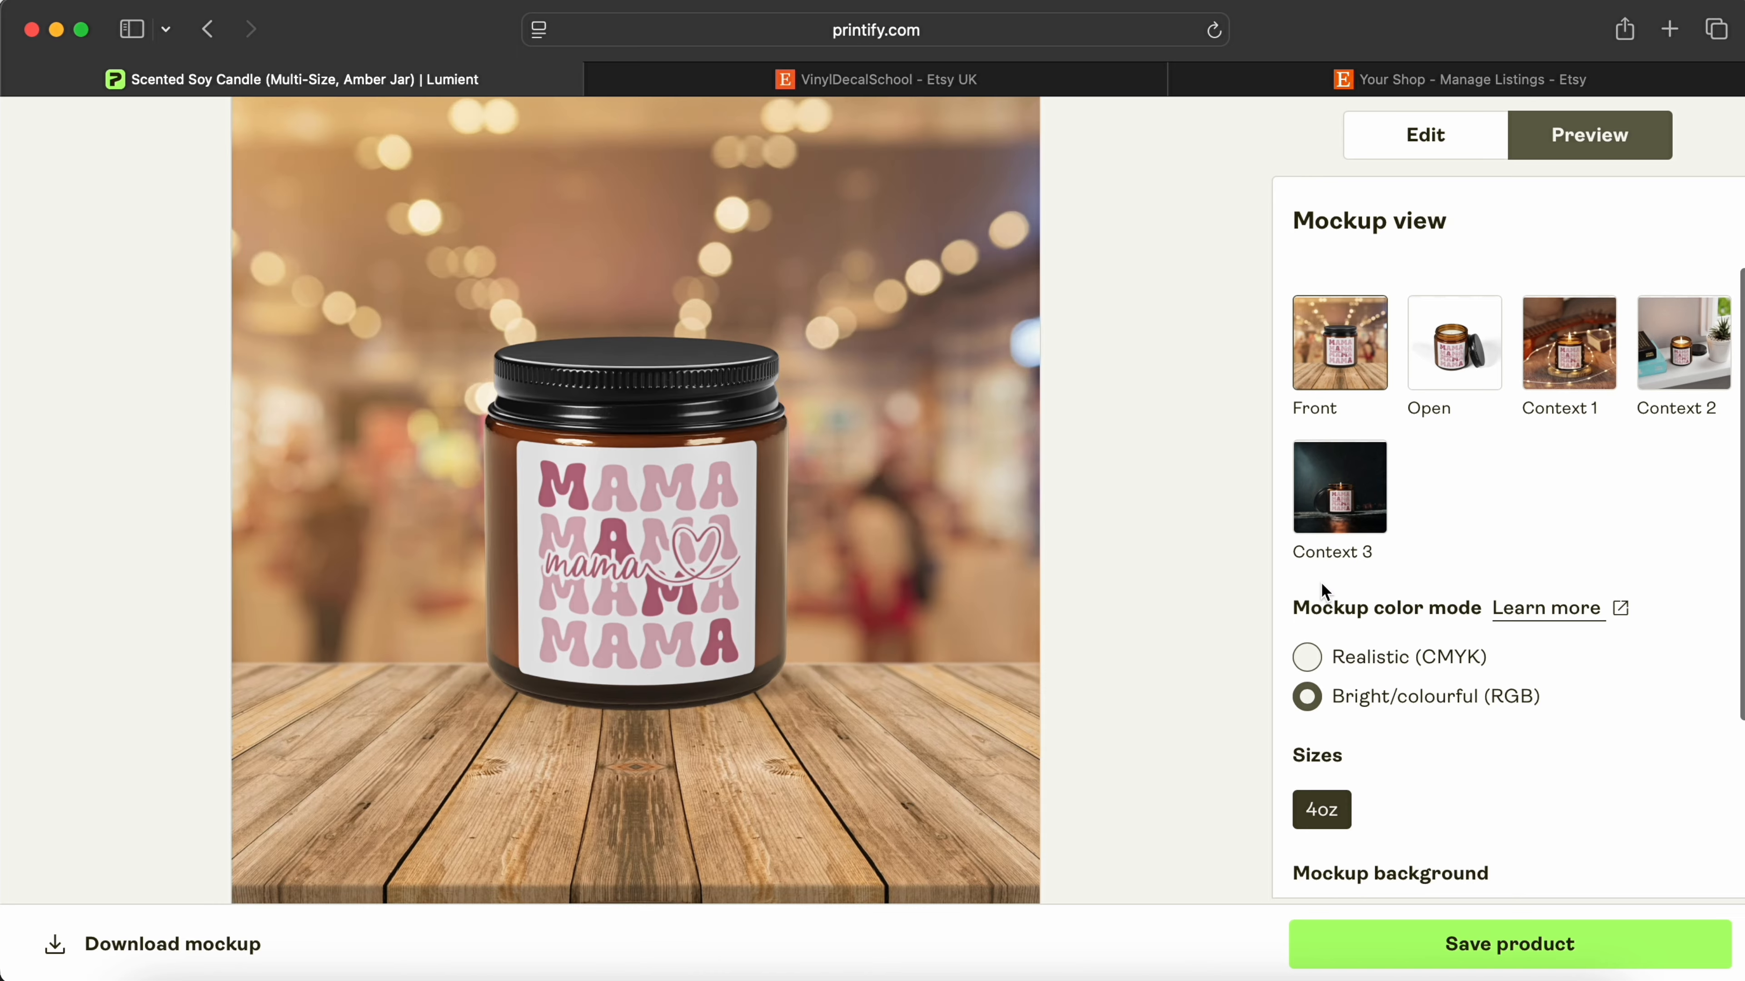
scroll(1321, 582, "down", 2)
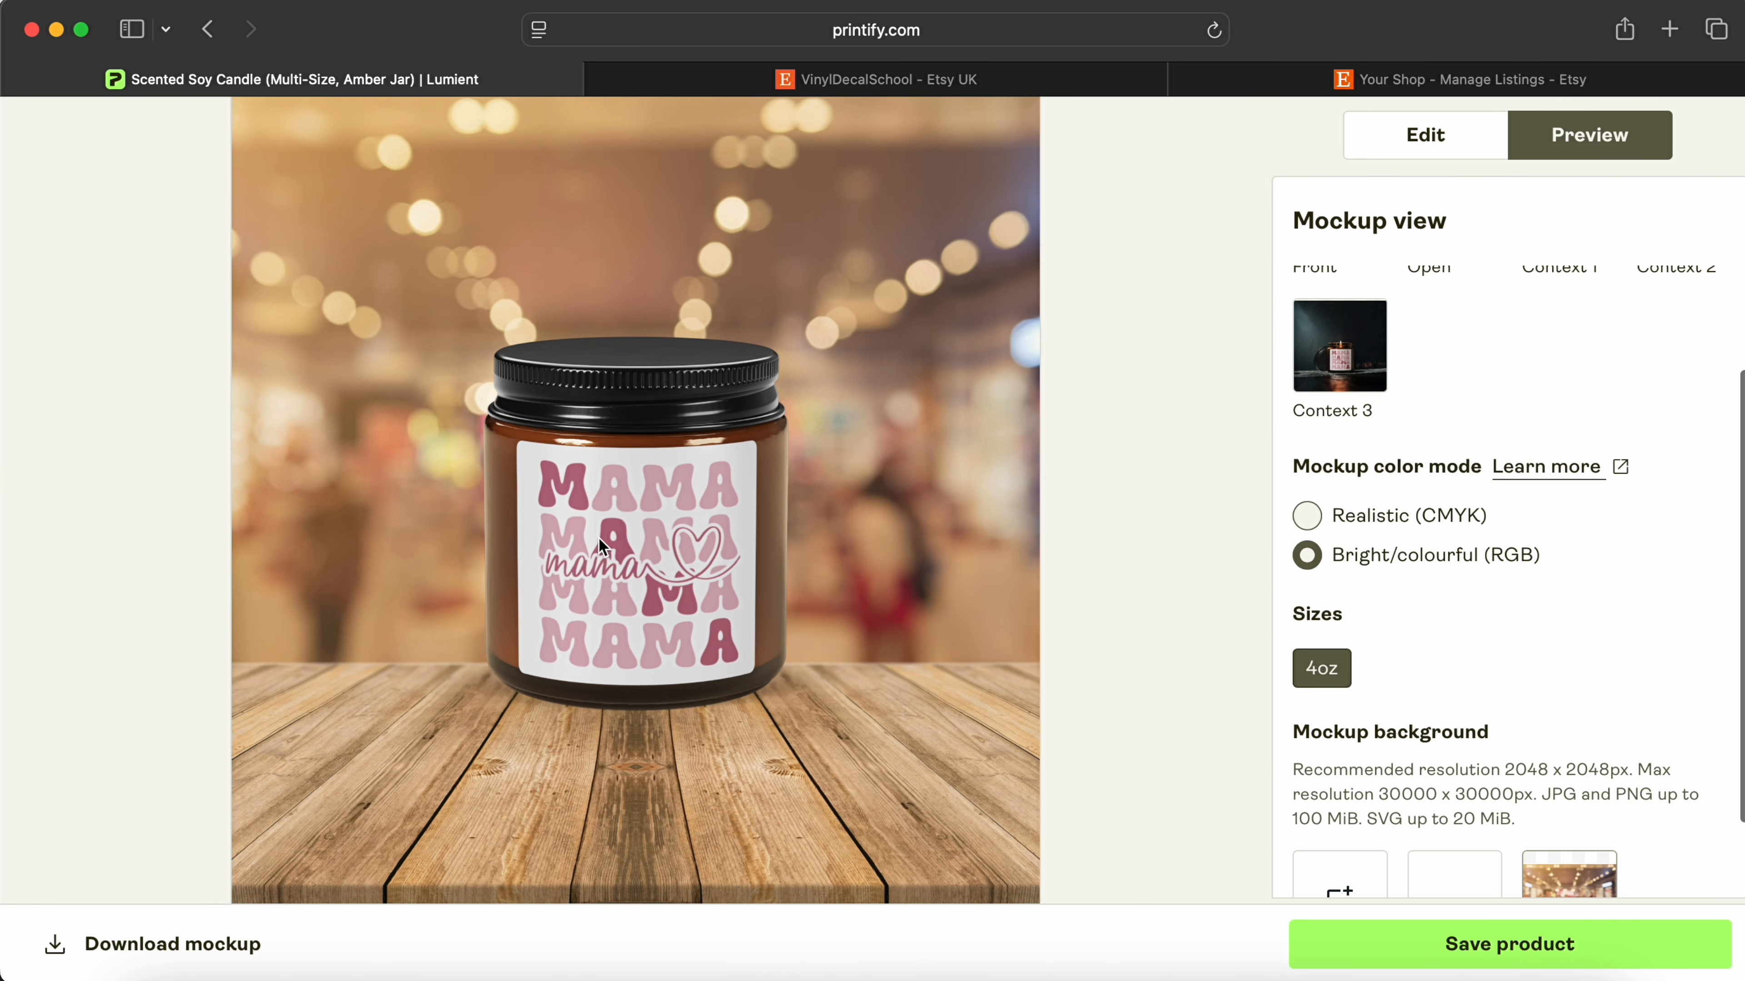
left_click_drag(597, 589, 606, 631)
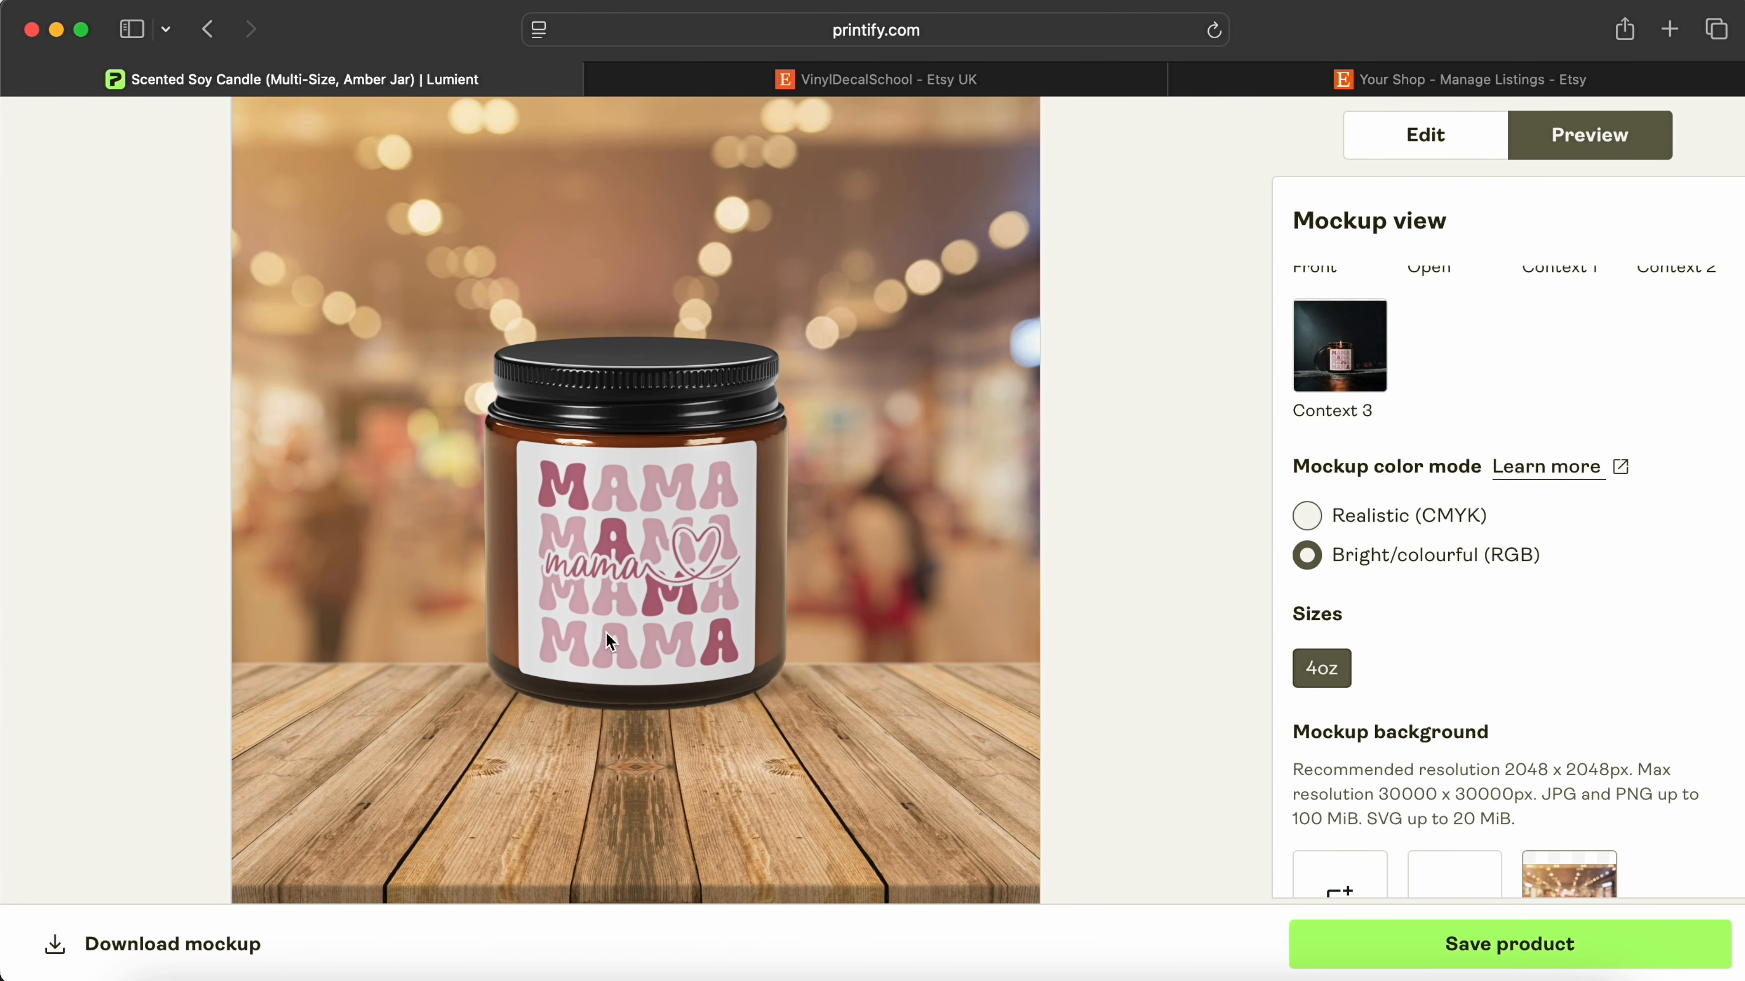
scroll(1417, 699, "down", 2)
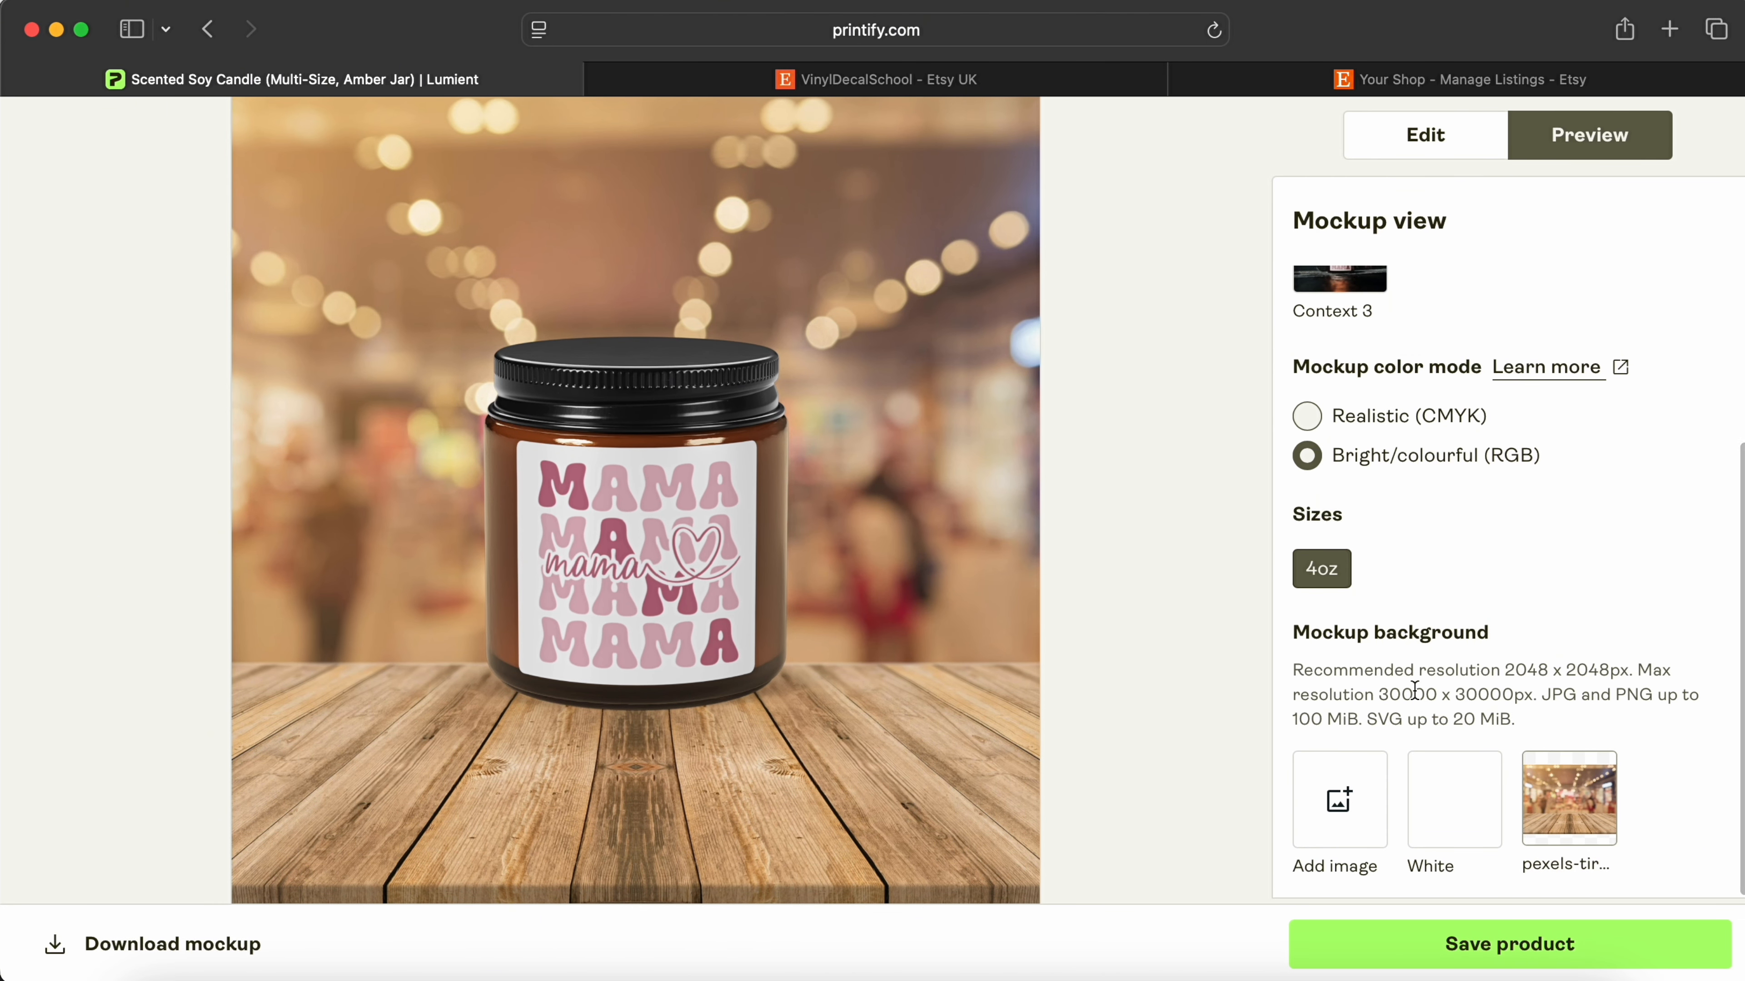
left_click(1615, 944)
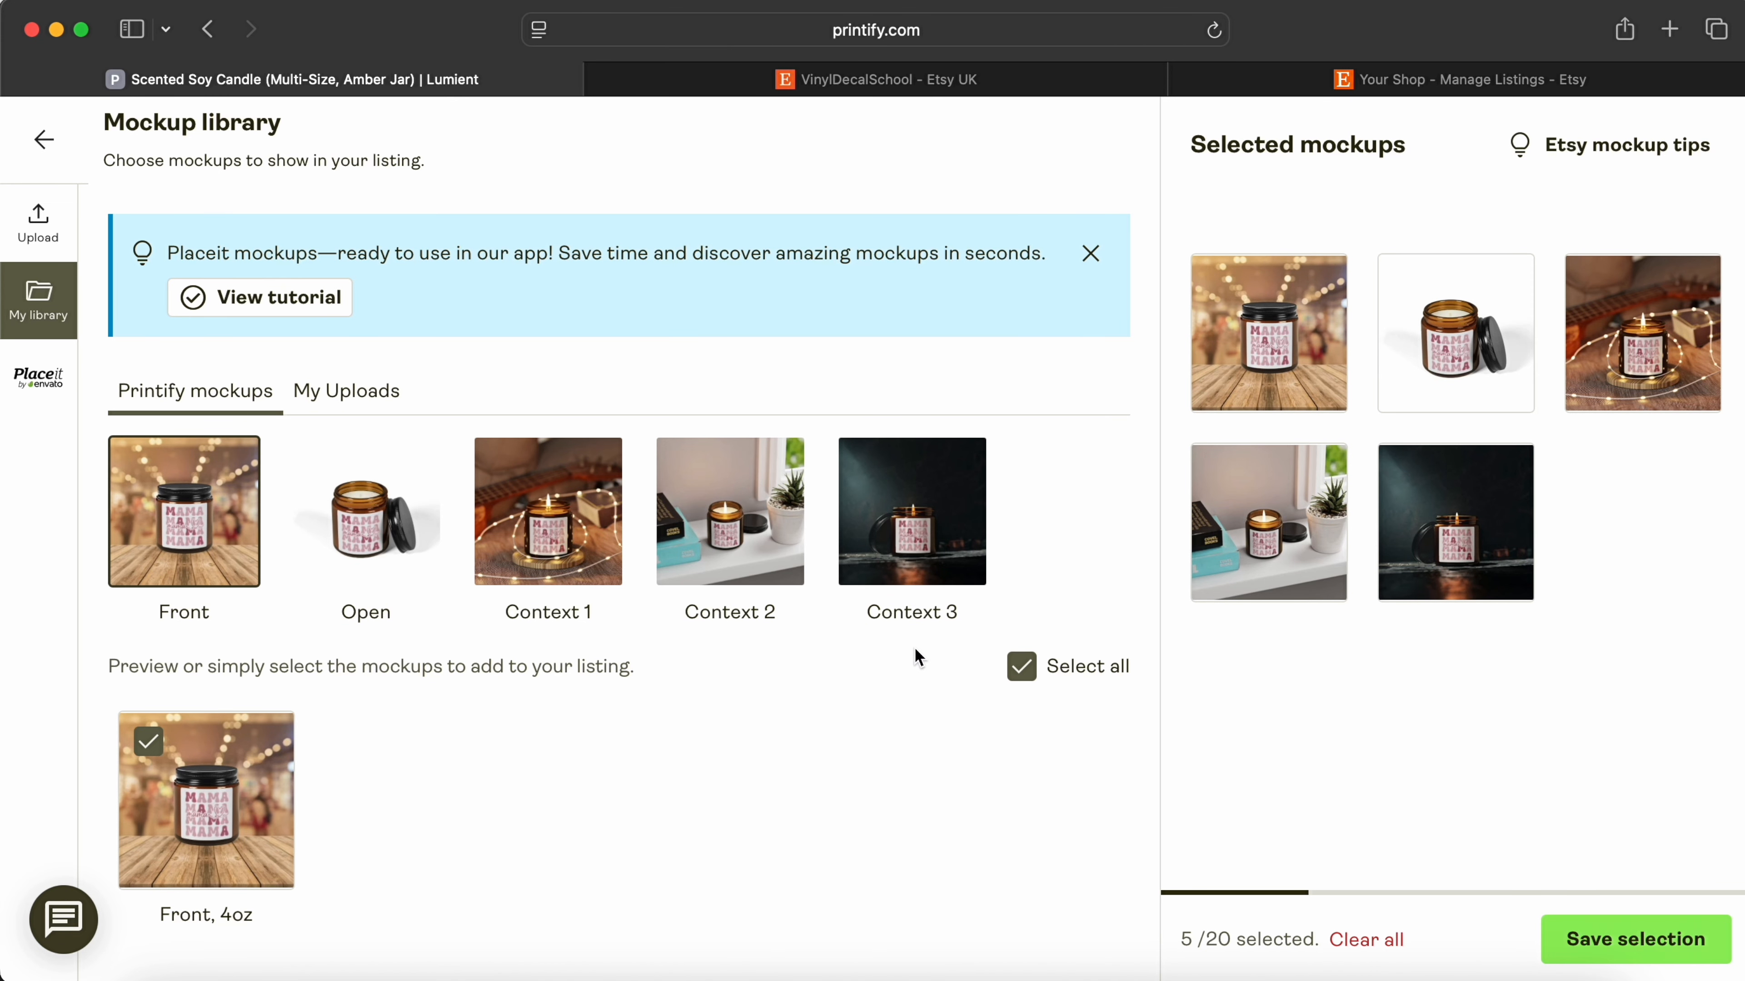
left_click(565, 517)
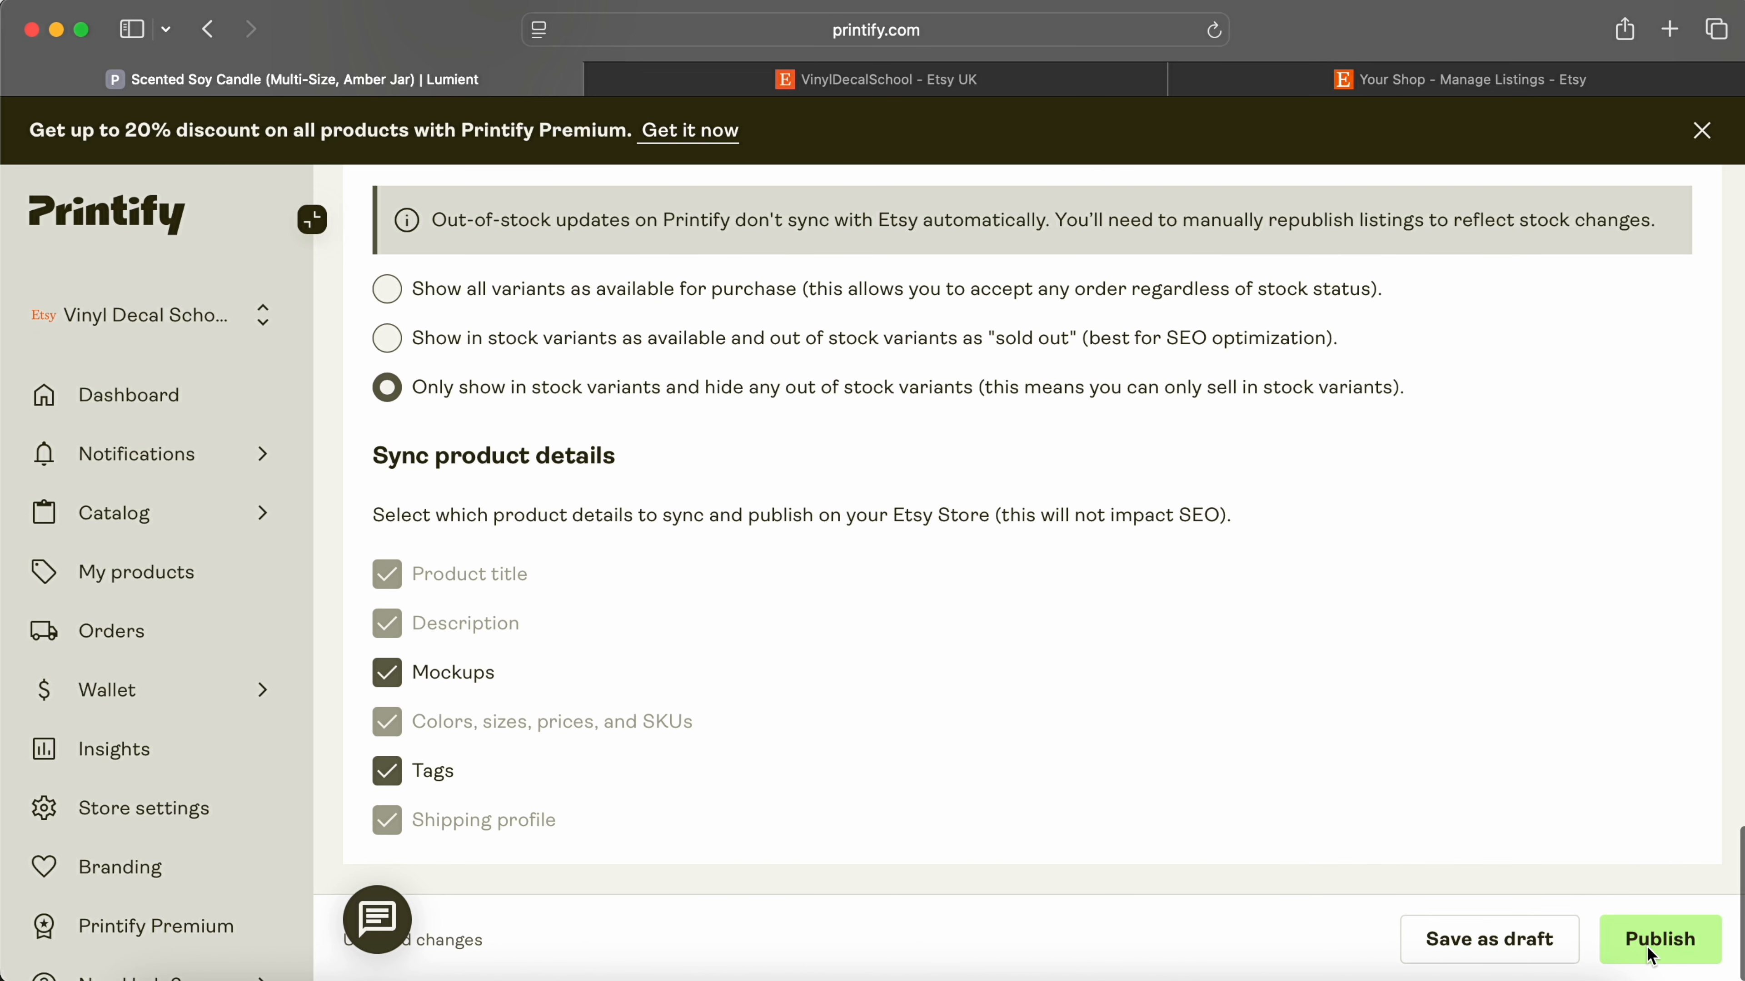
left_click(1650, 956)
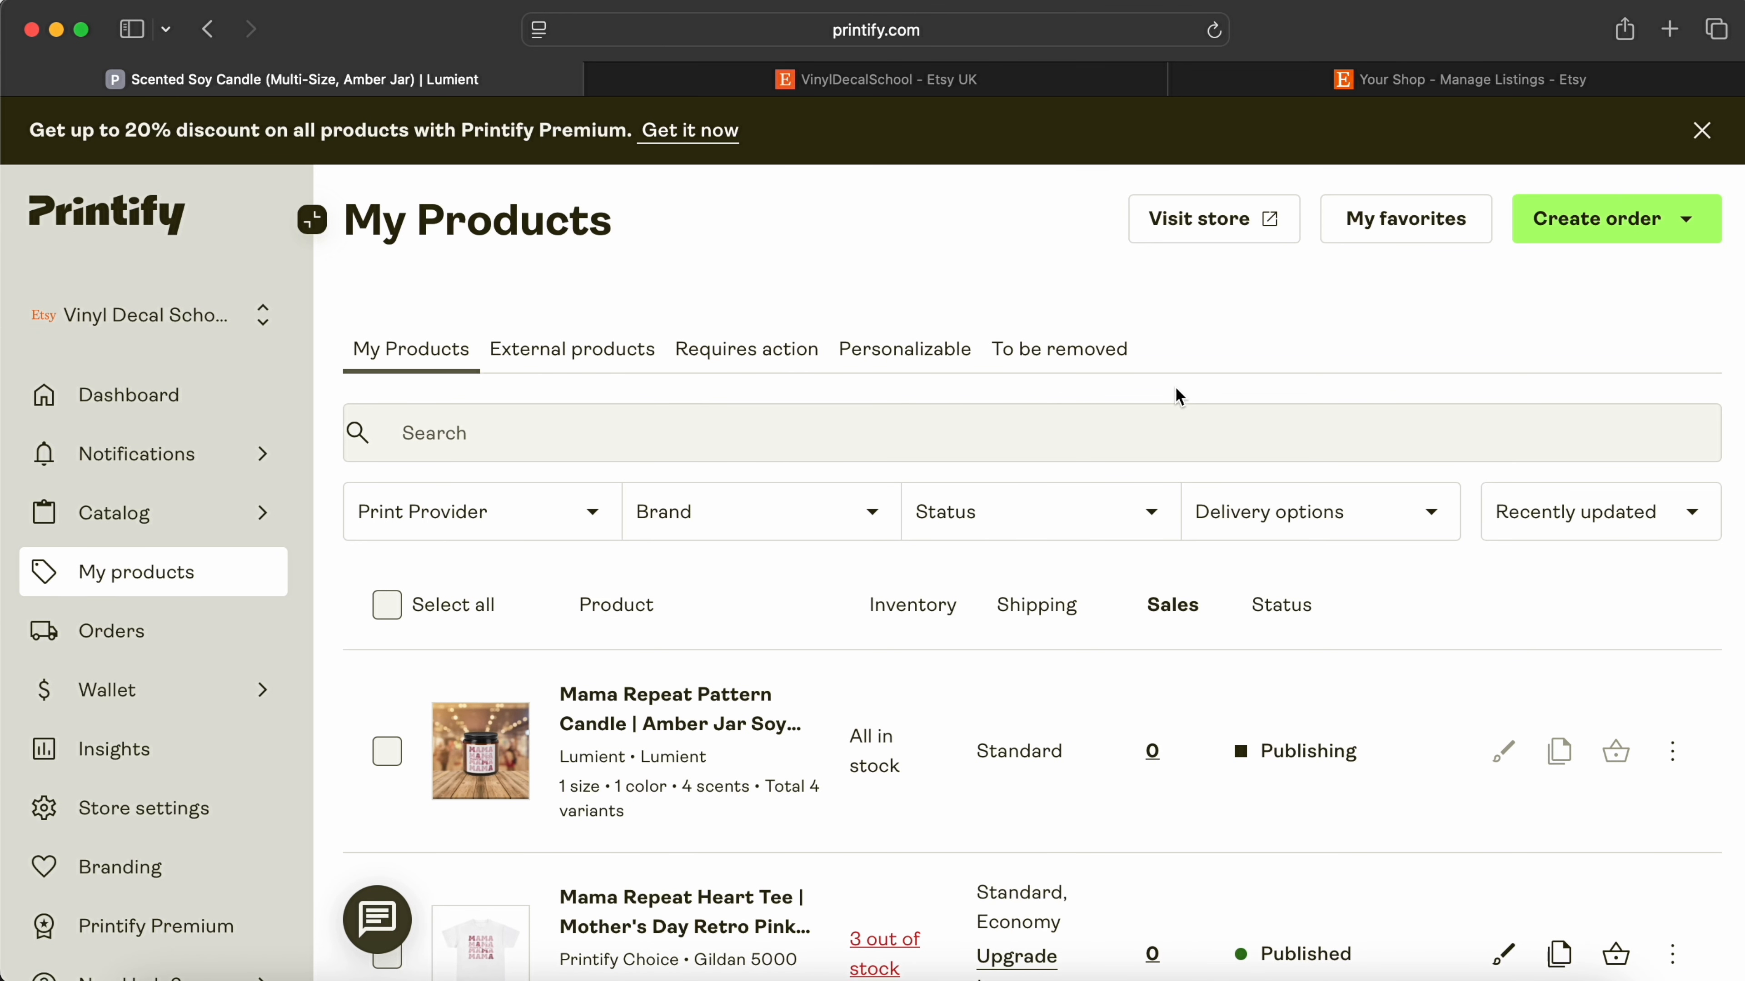
Step: Open the store Insights page and scroll through its branding and Premium pricing information
scroll(1178, 397, "down", 3)
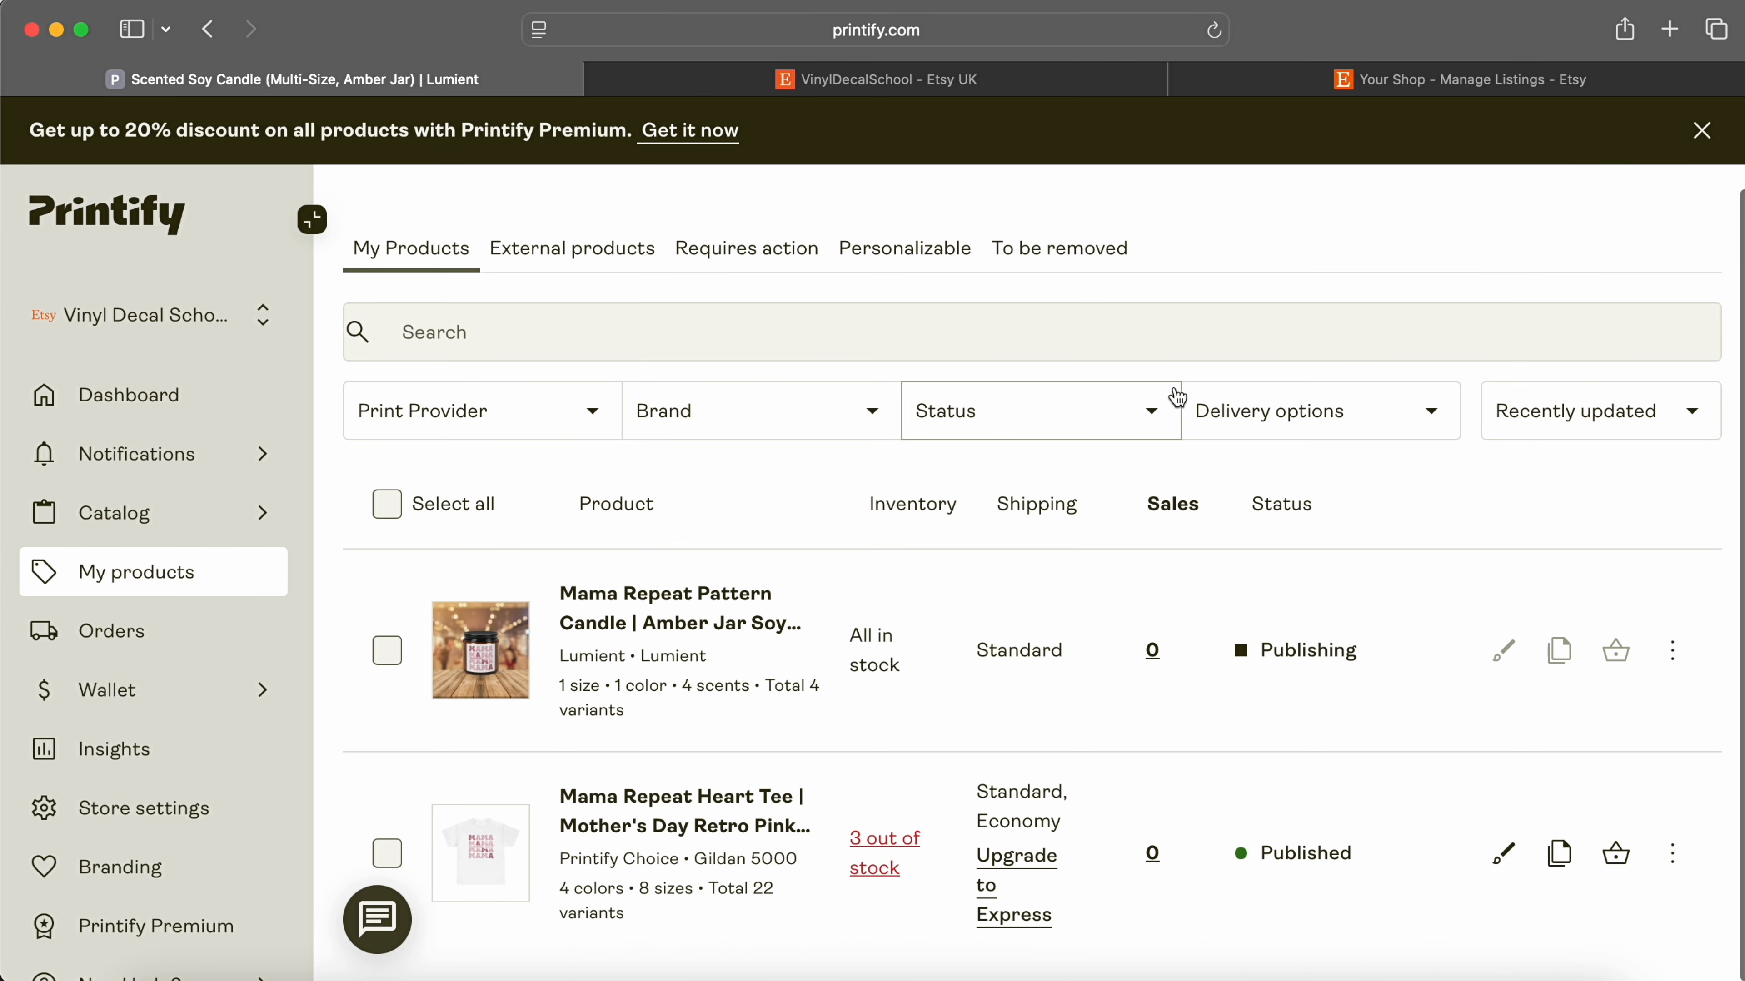
scroll(152, 550, "down", 3)
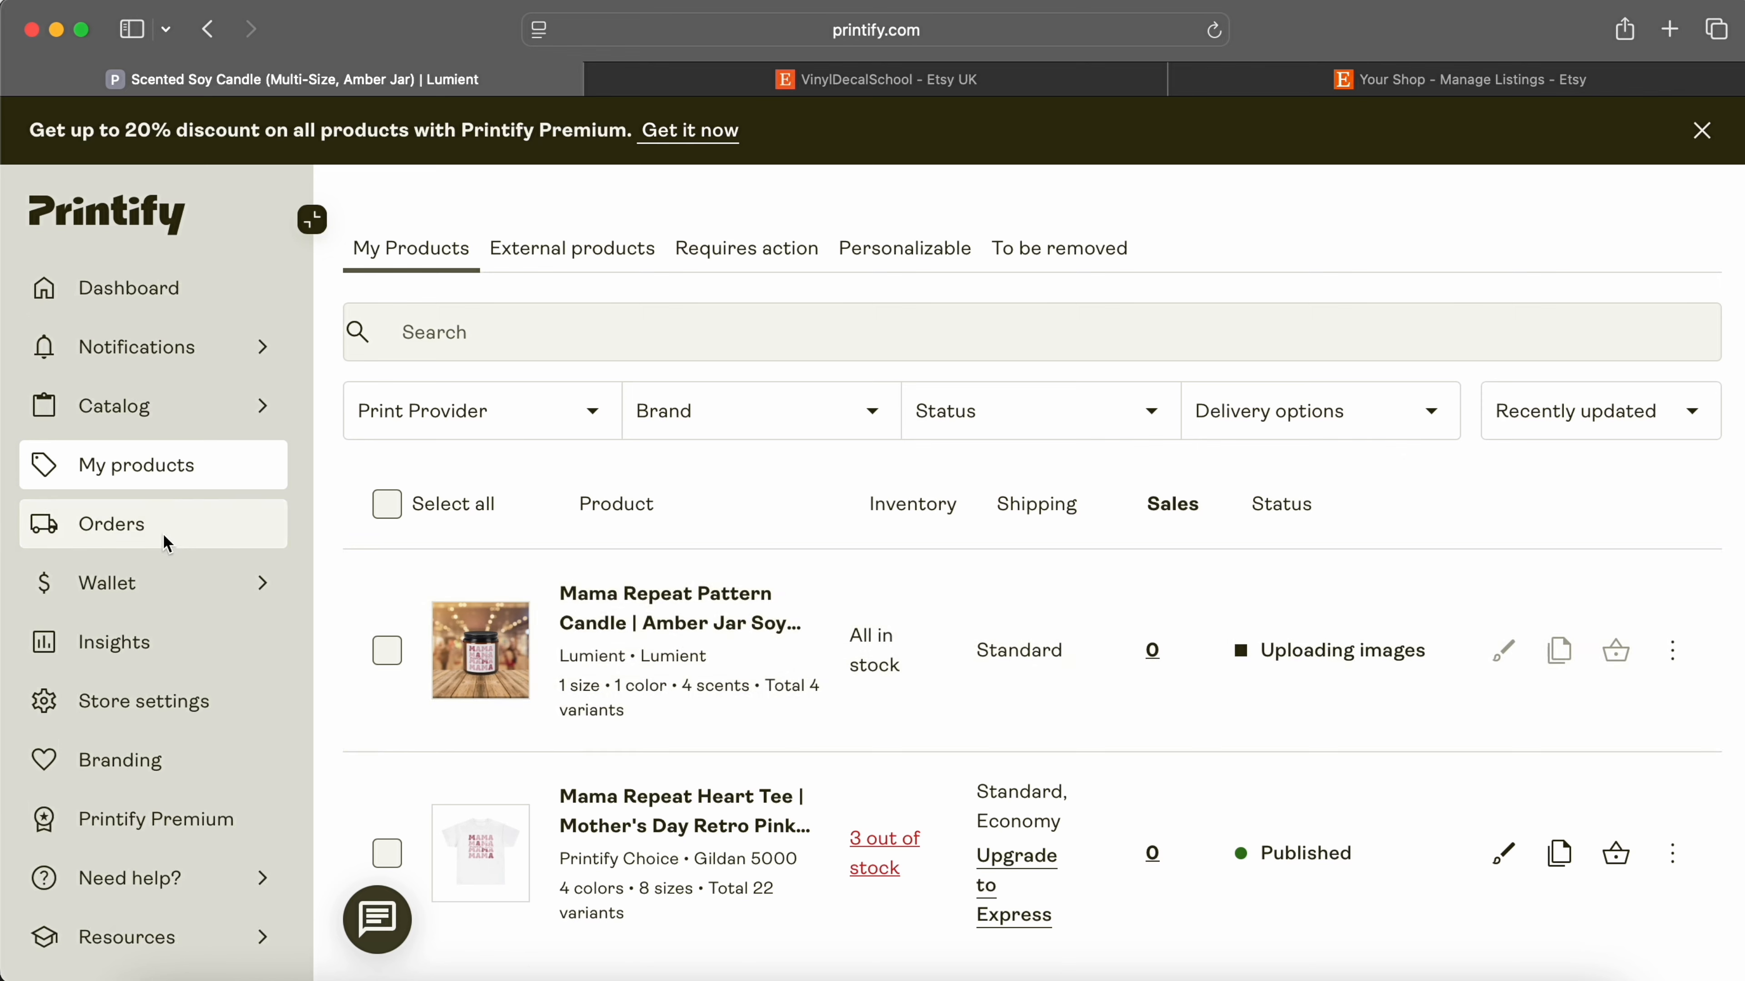
left_click(155, 592)
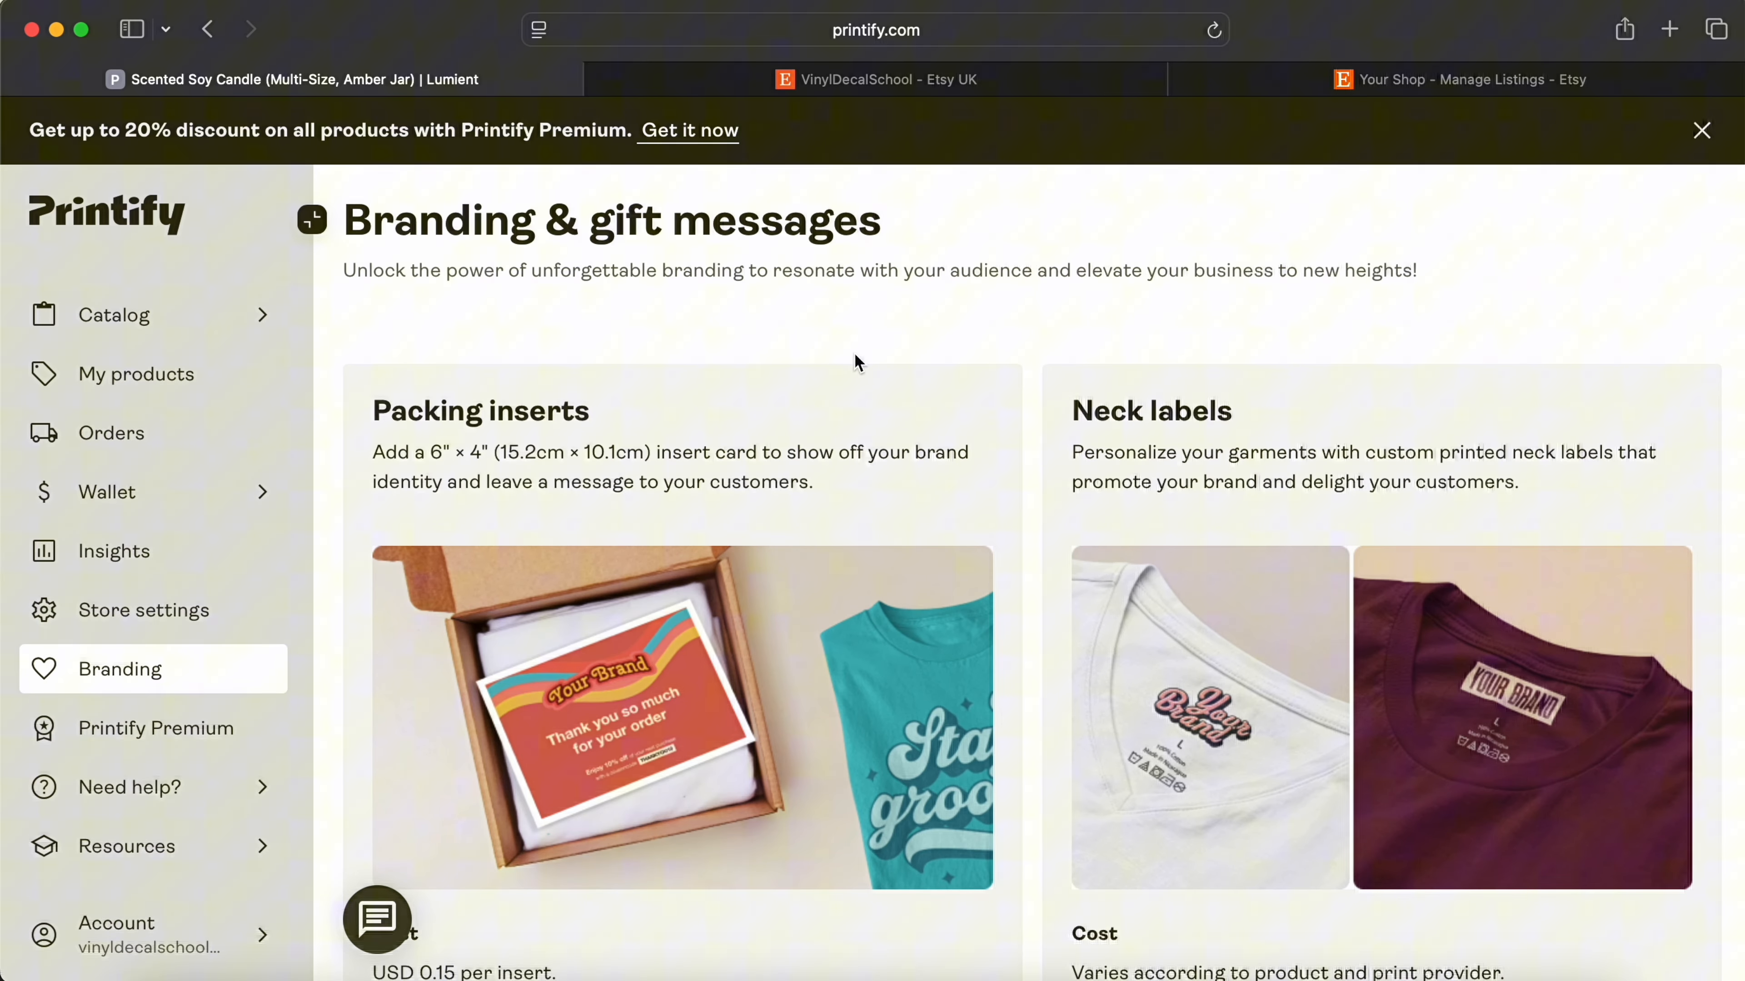
scroll(856, 356, "down", 5)
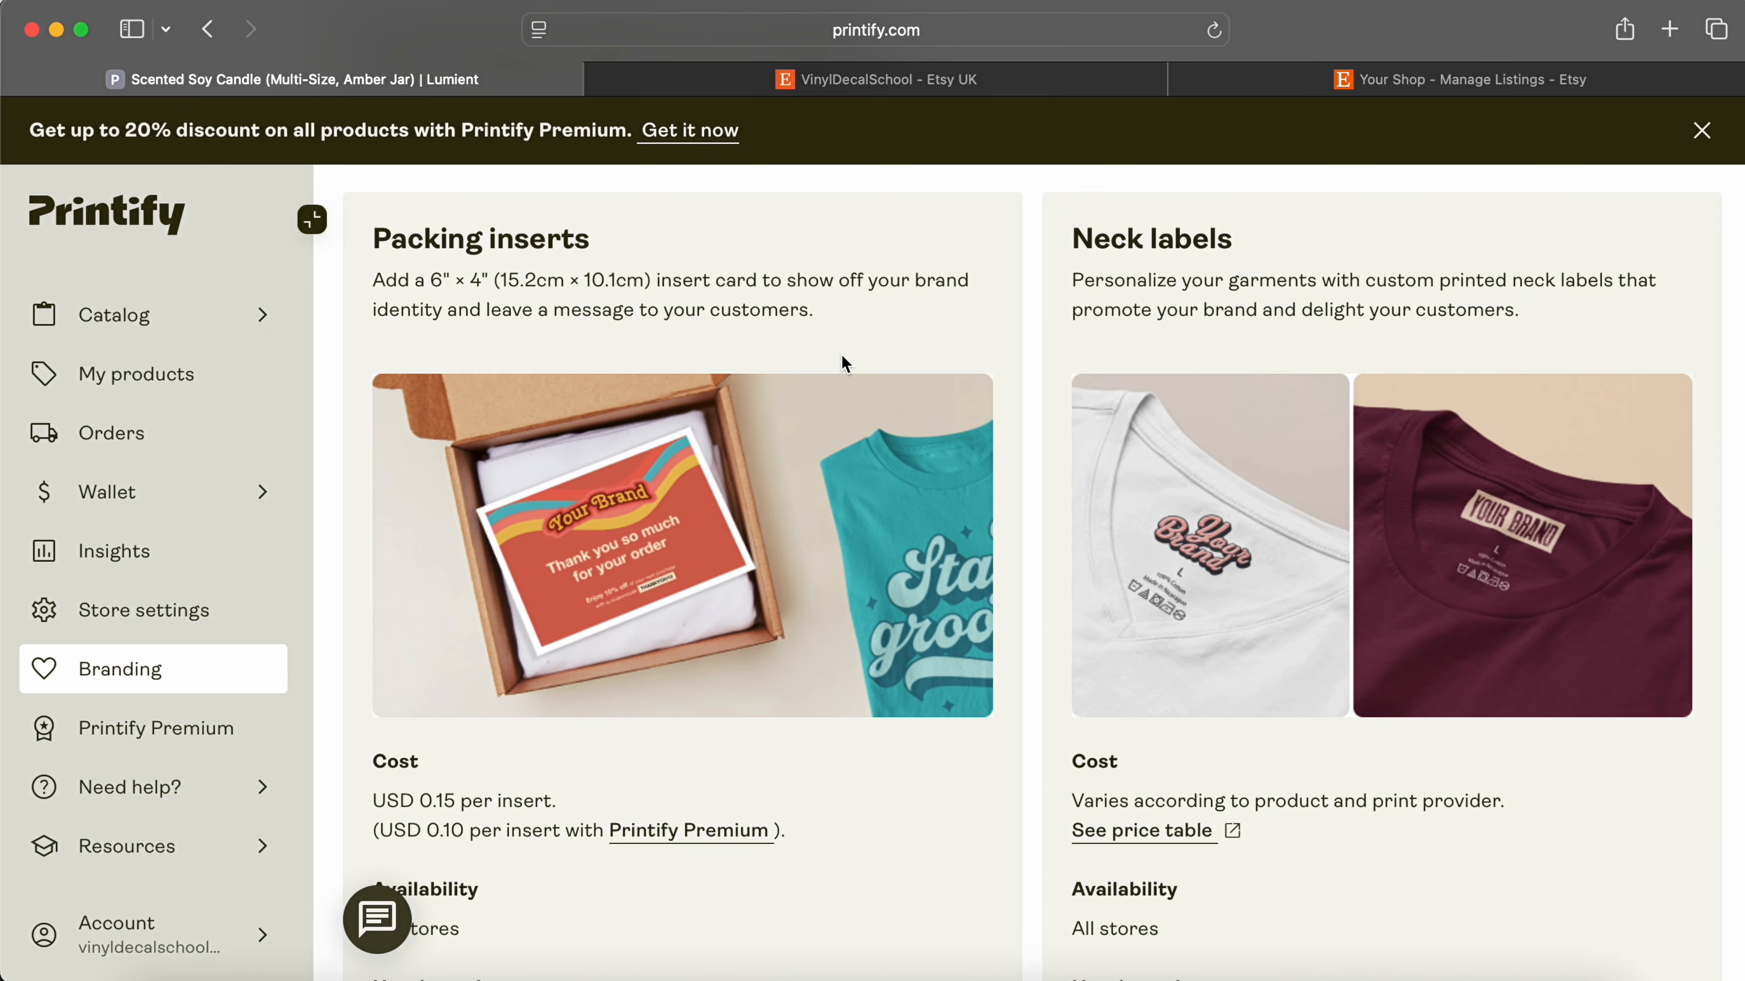
scroll(980, 593, "down", 10)
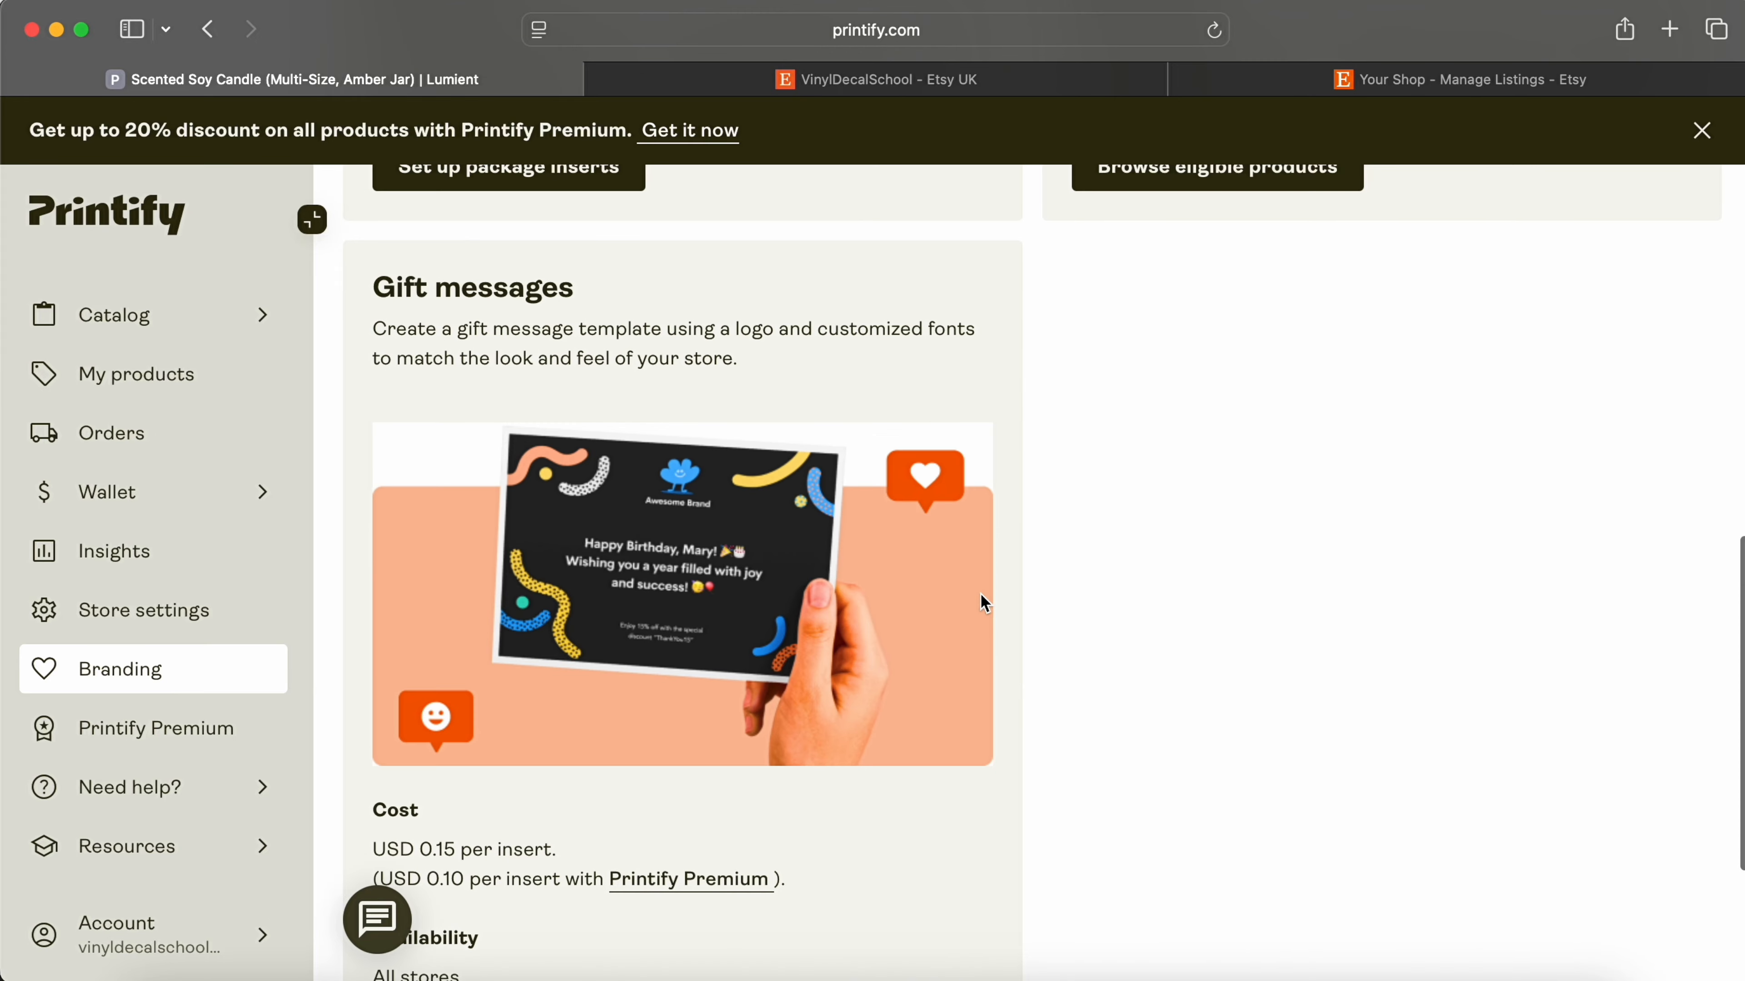
scroll(939, 572, "down", 3)
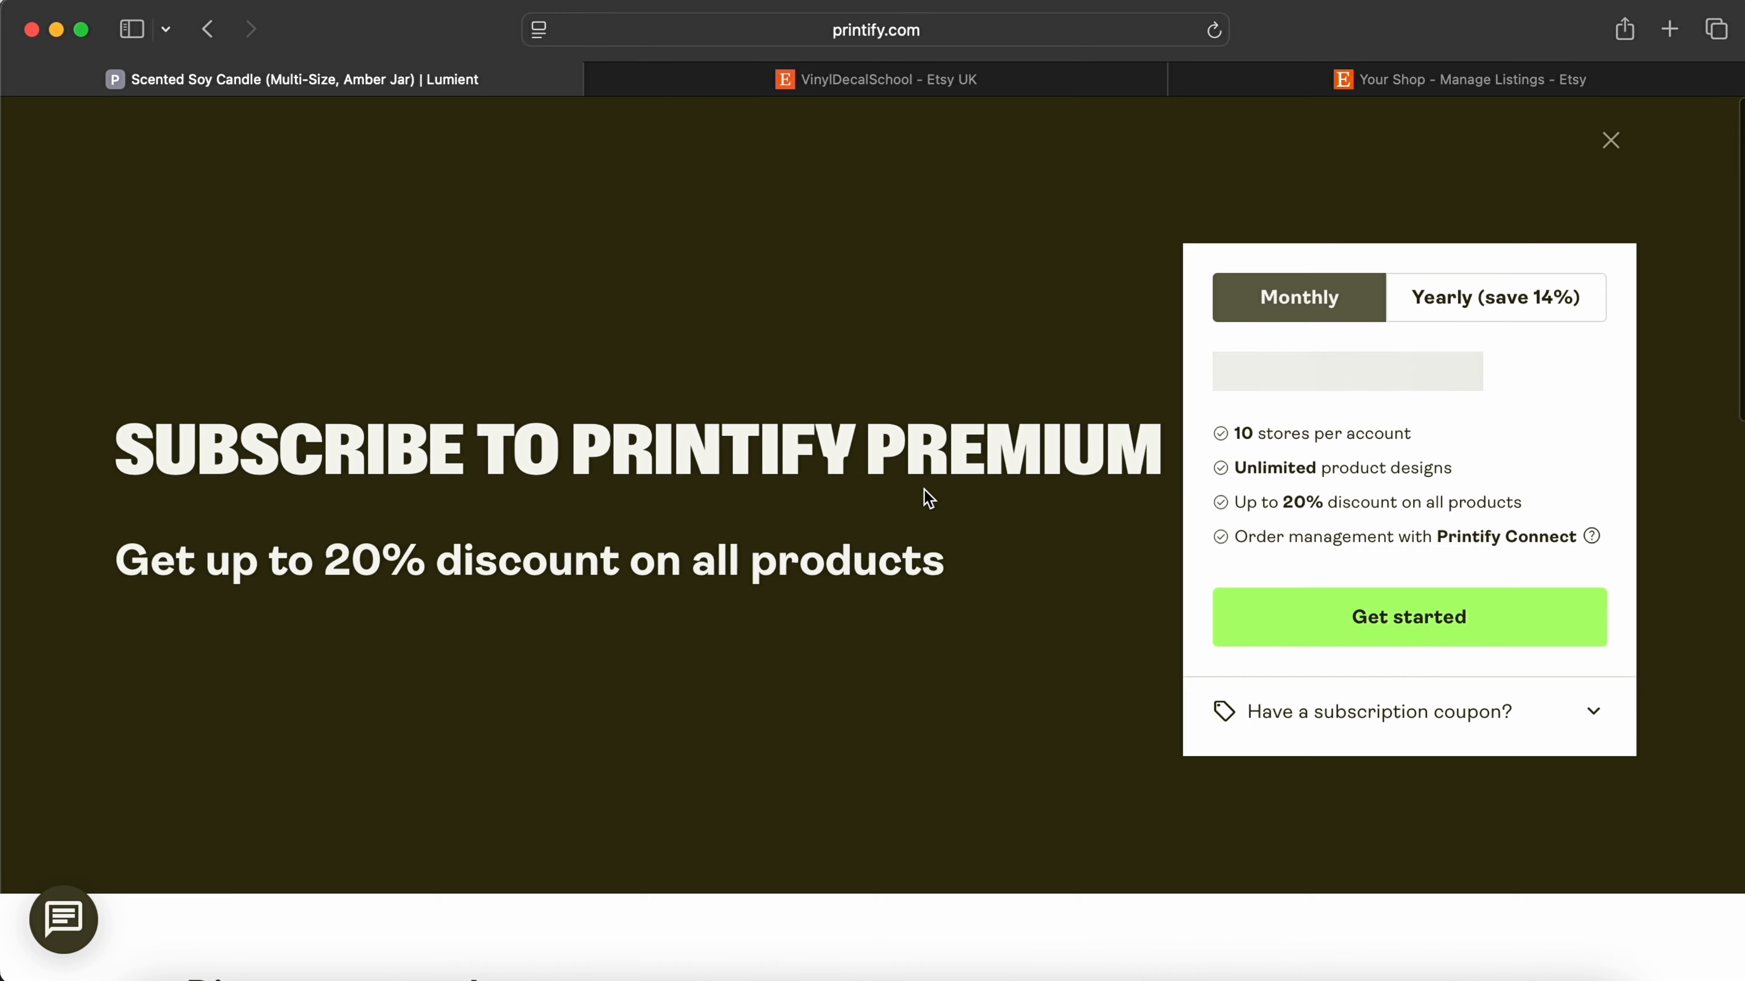
scroll(926, 499, "down", 10)
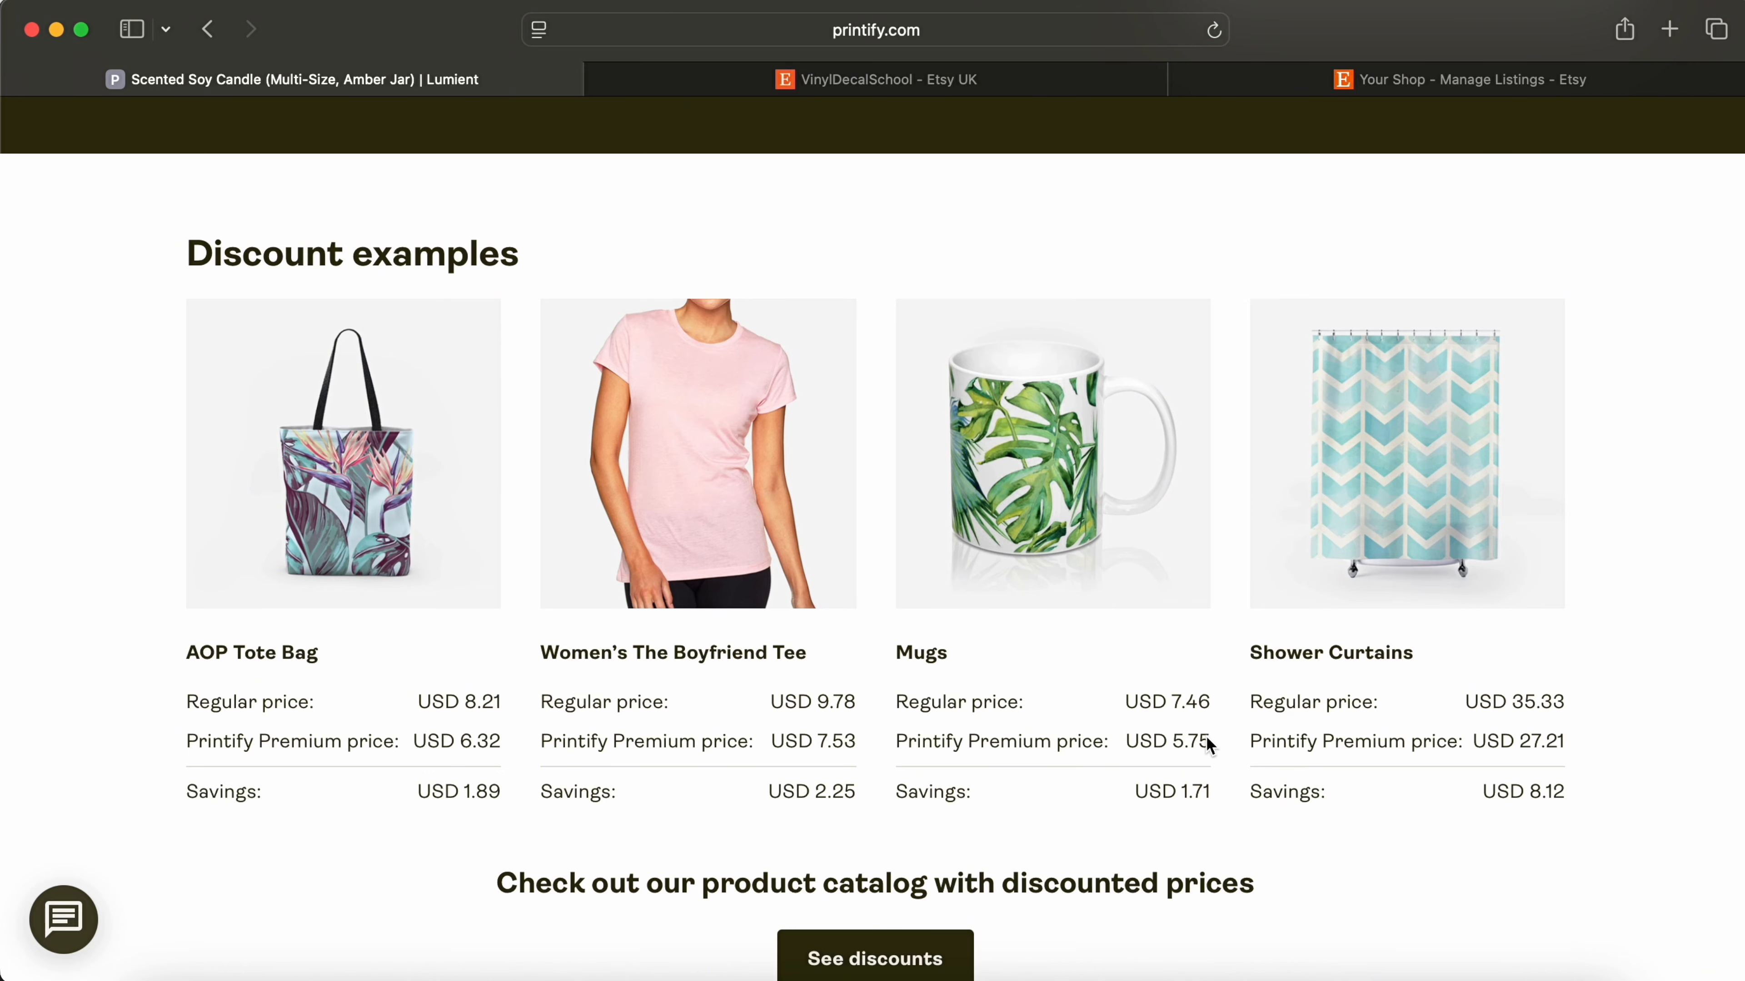
scroll(1207, 737, "down", 8)
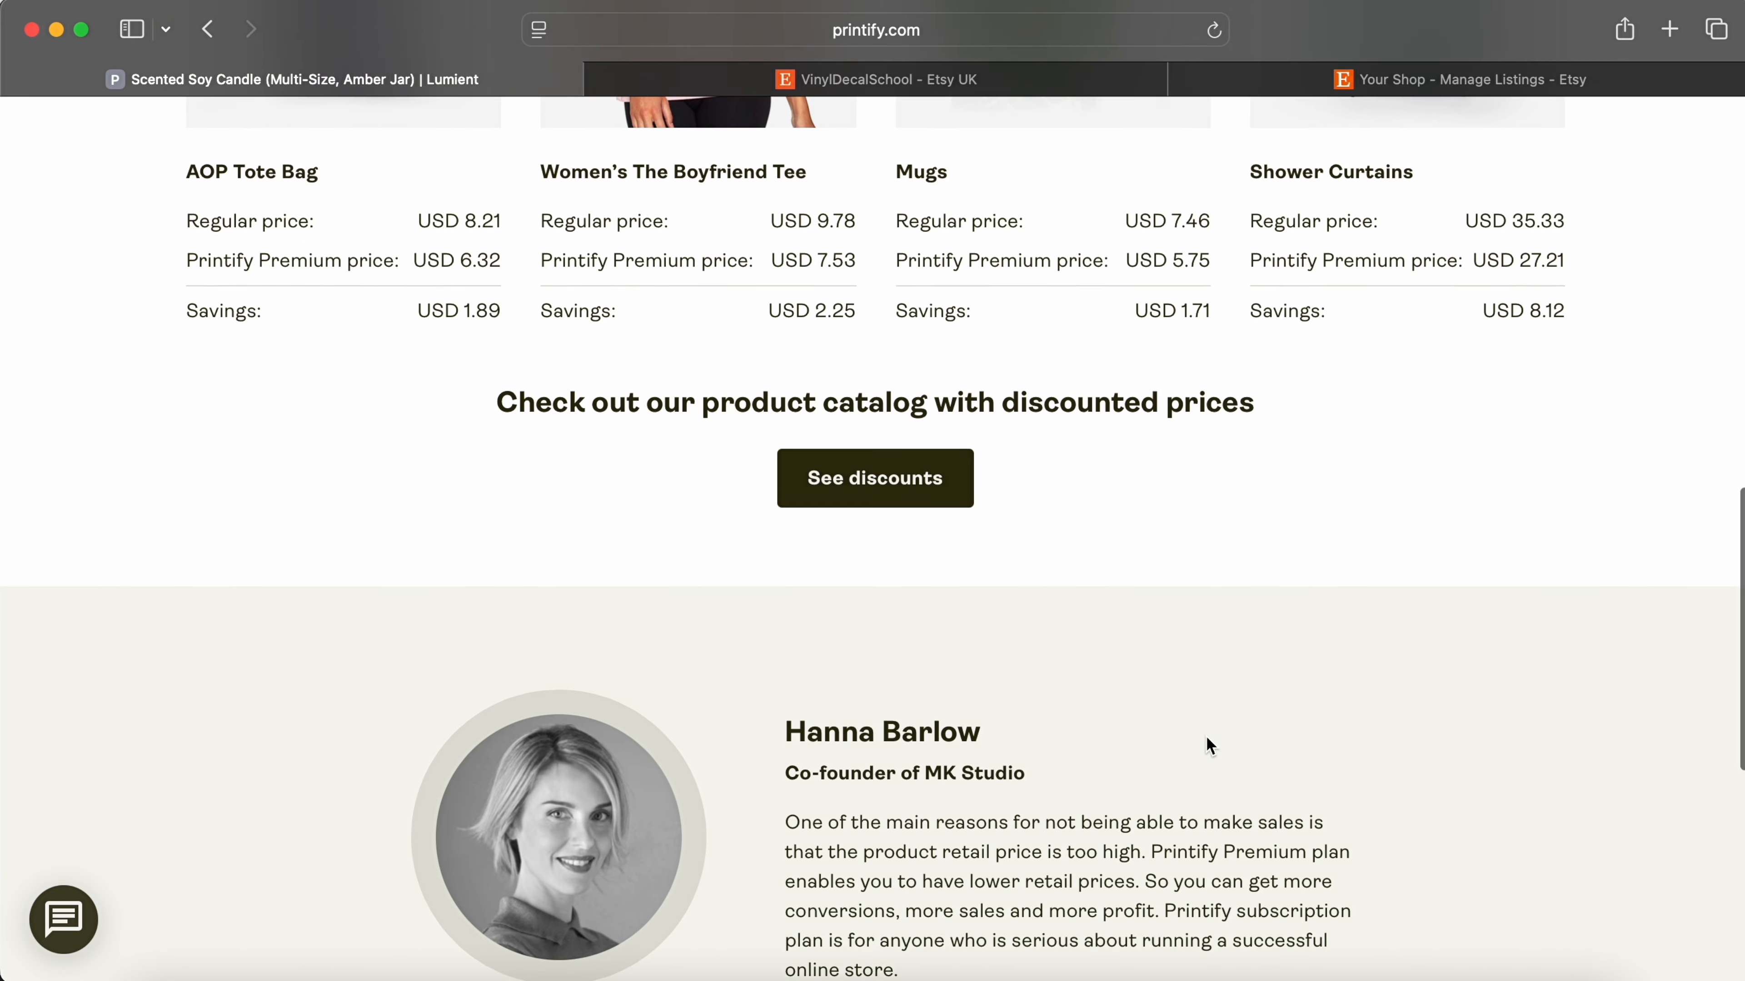
scroll(1207, 738, "down", 6)
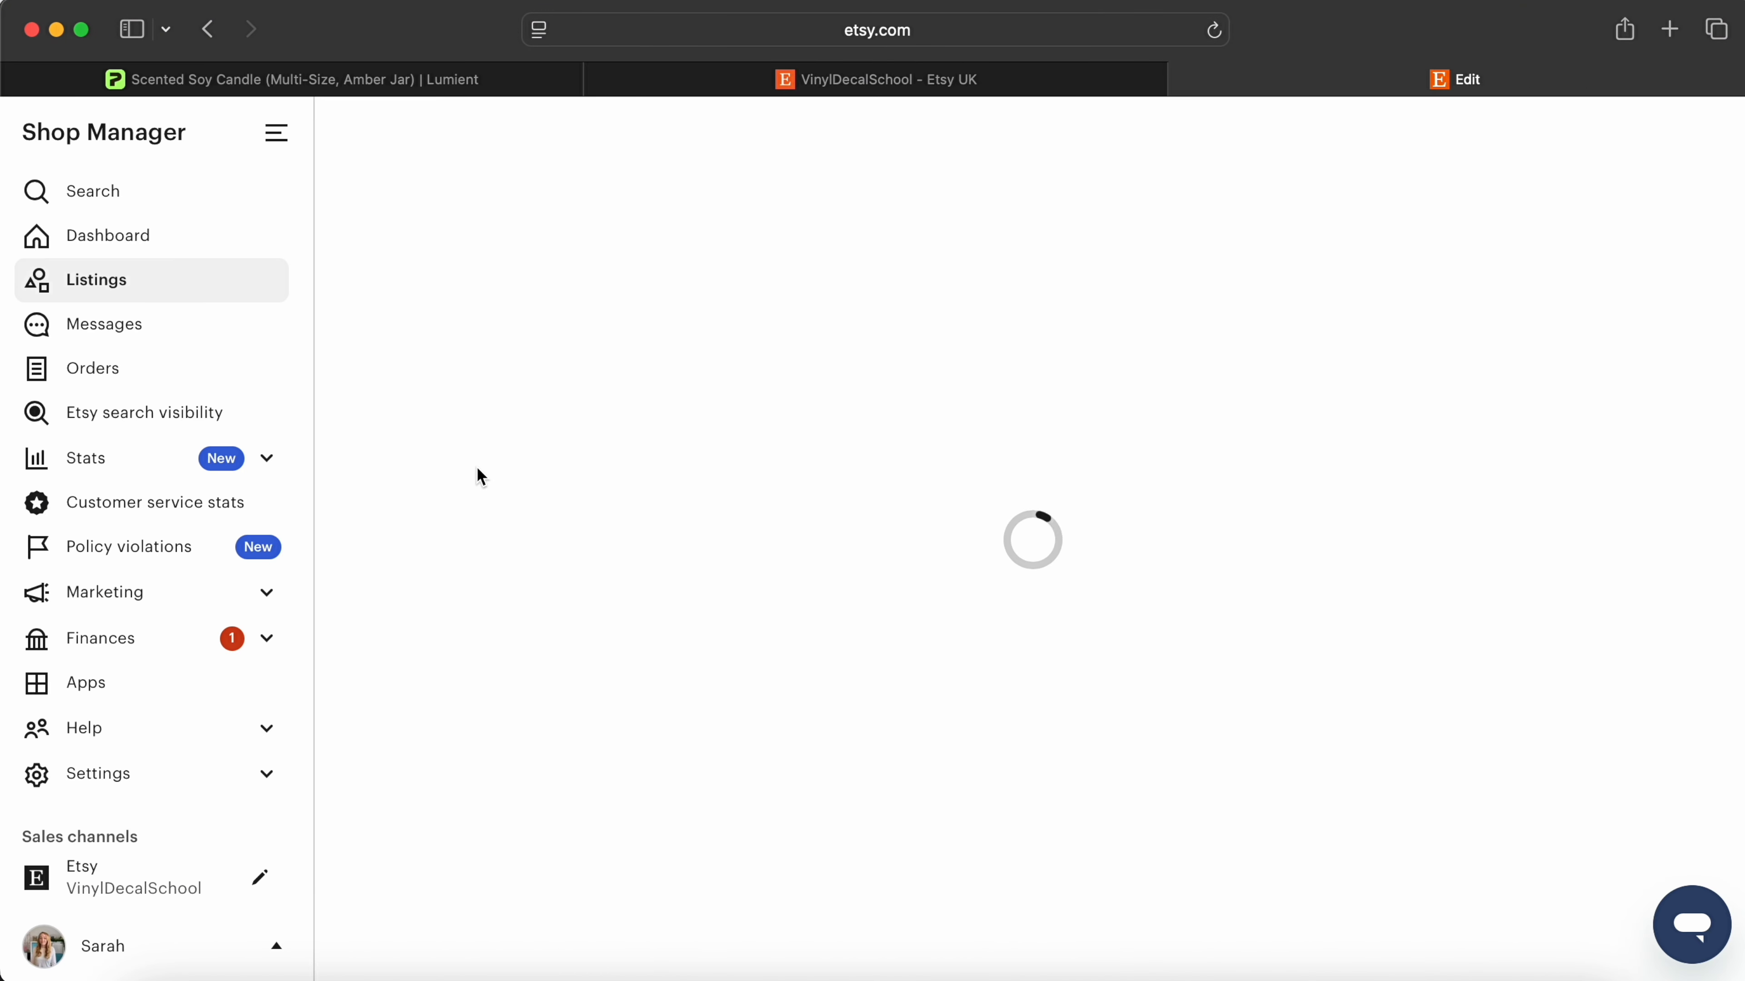
scroll(1506, 582, "down", 10)
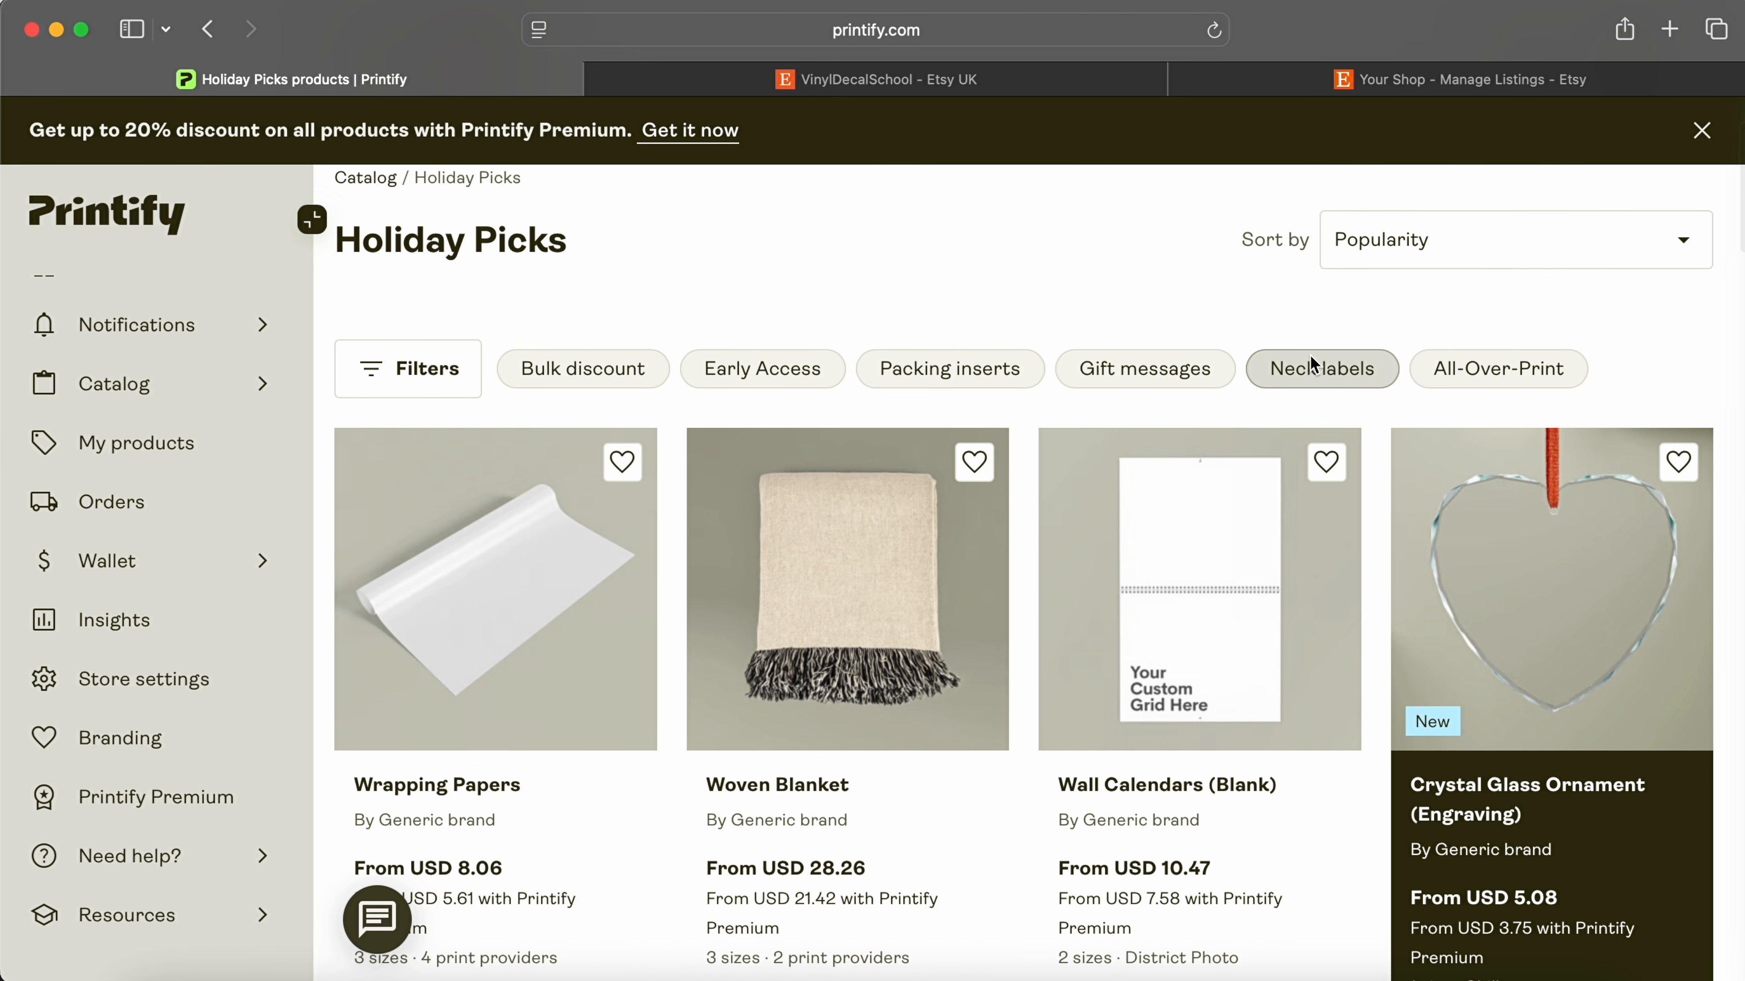
Step: Design the engraved Glass Coffee Mug with the MAMA image, then return to its product page
scroll(1310, 354, "down", 1)
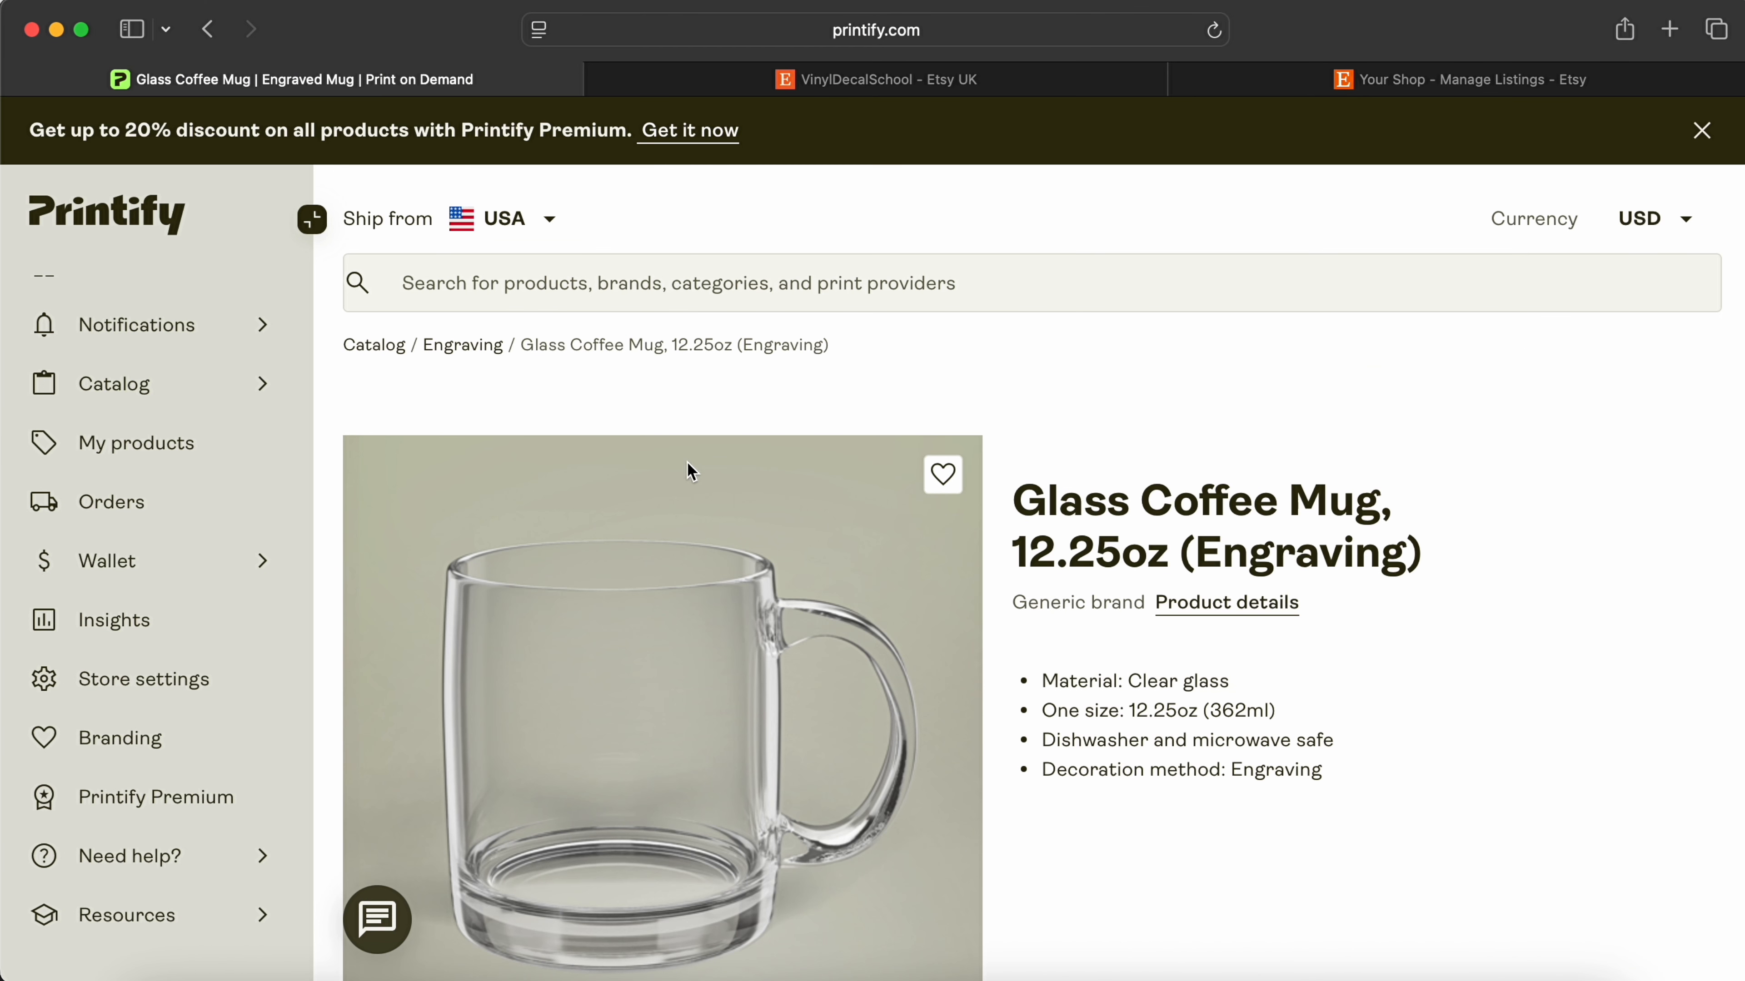
scroll(1144, 474, "down", 2)
scroll(1113, 474, "down", 9)
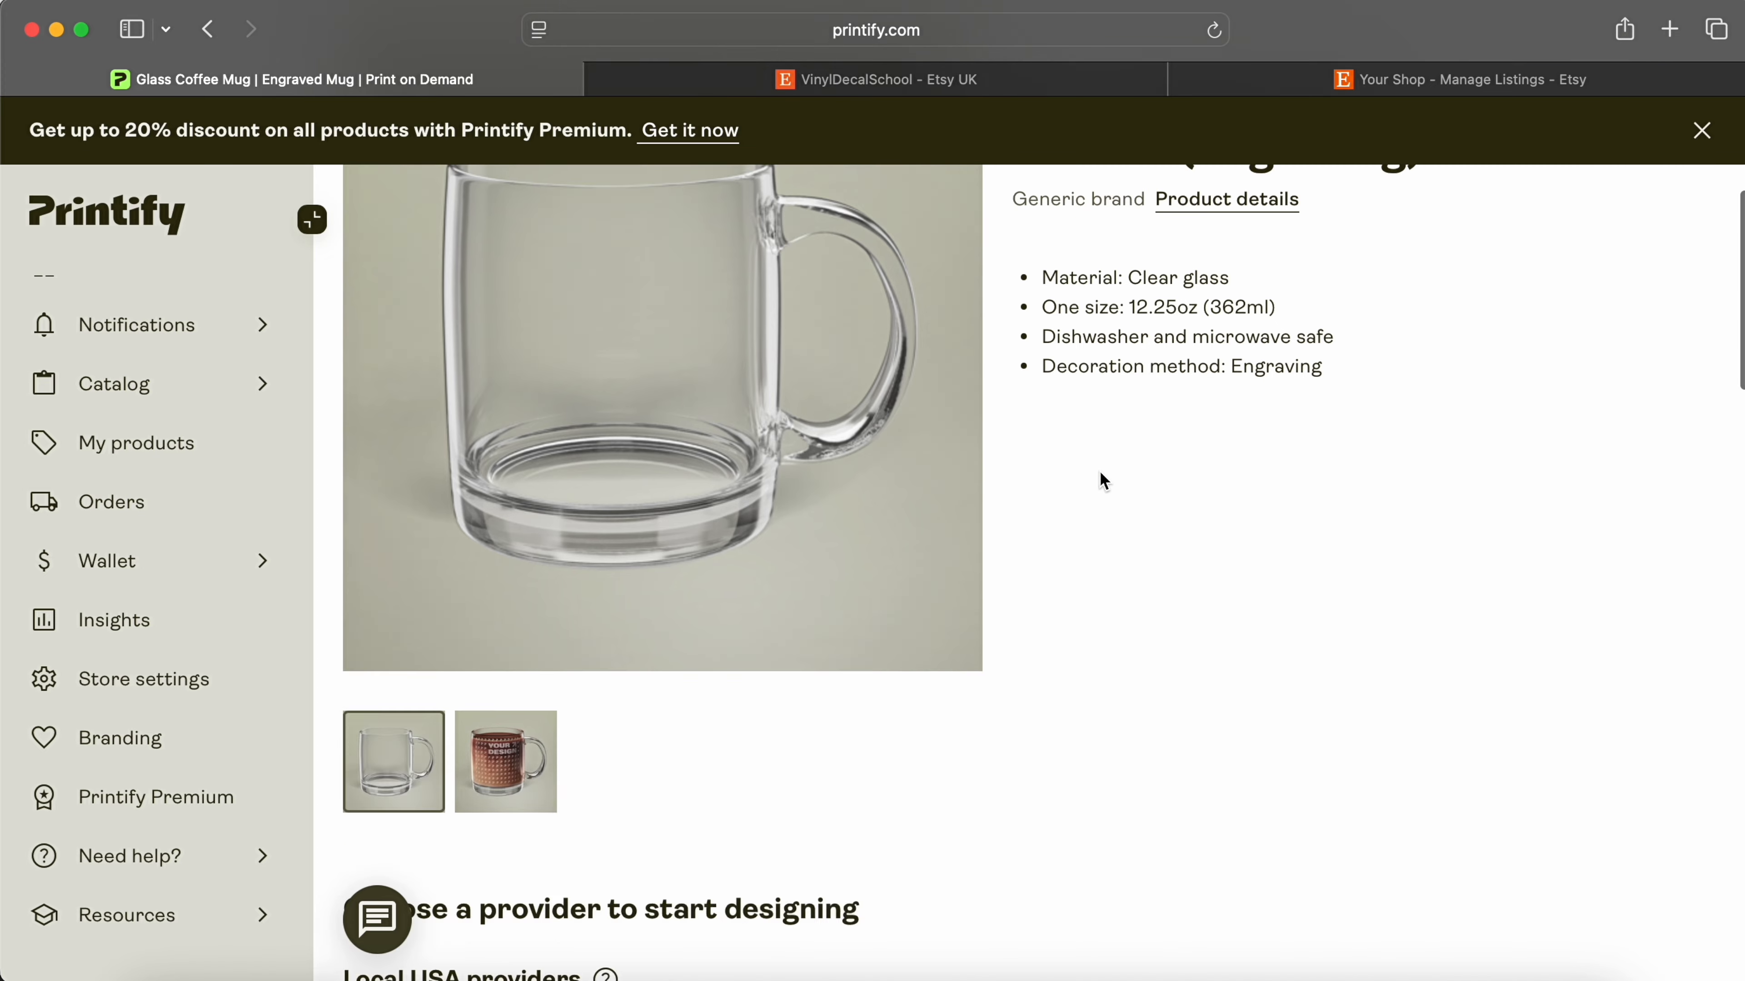
left_click(1567, 738)
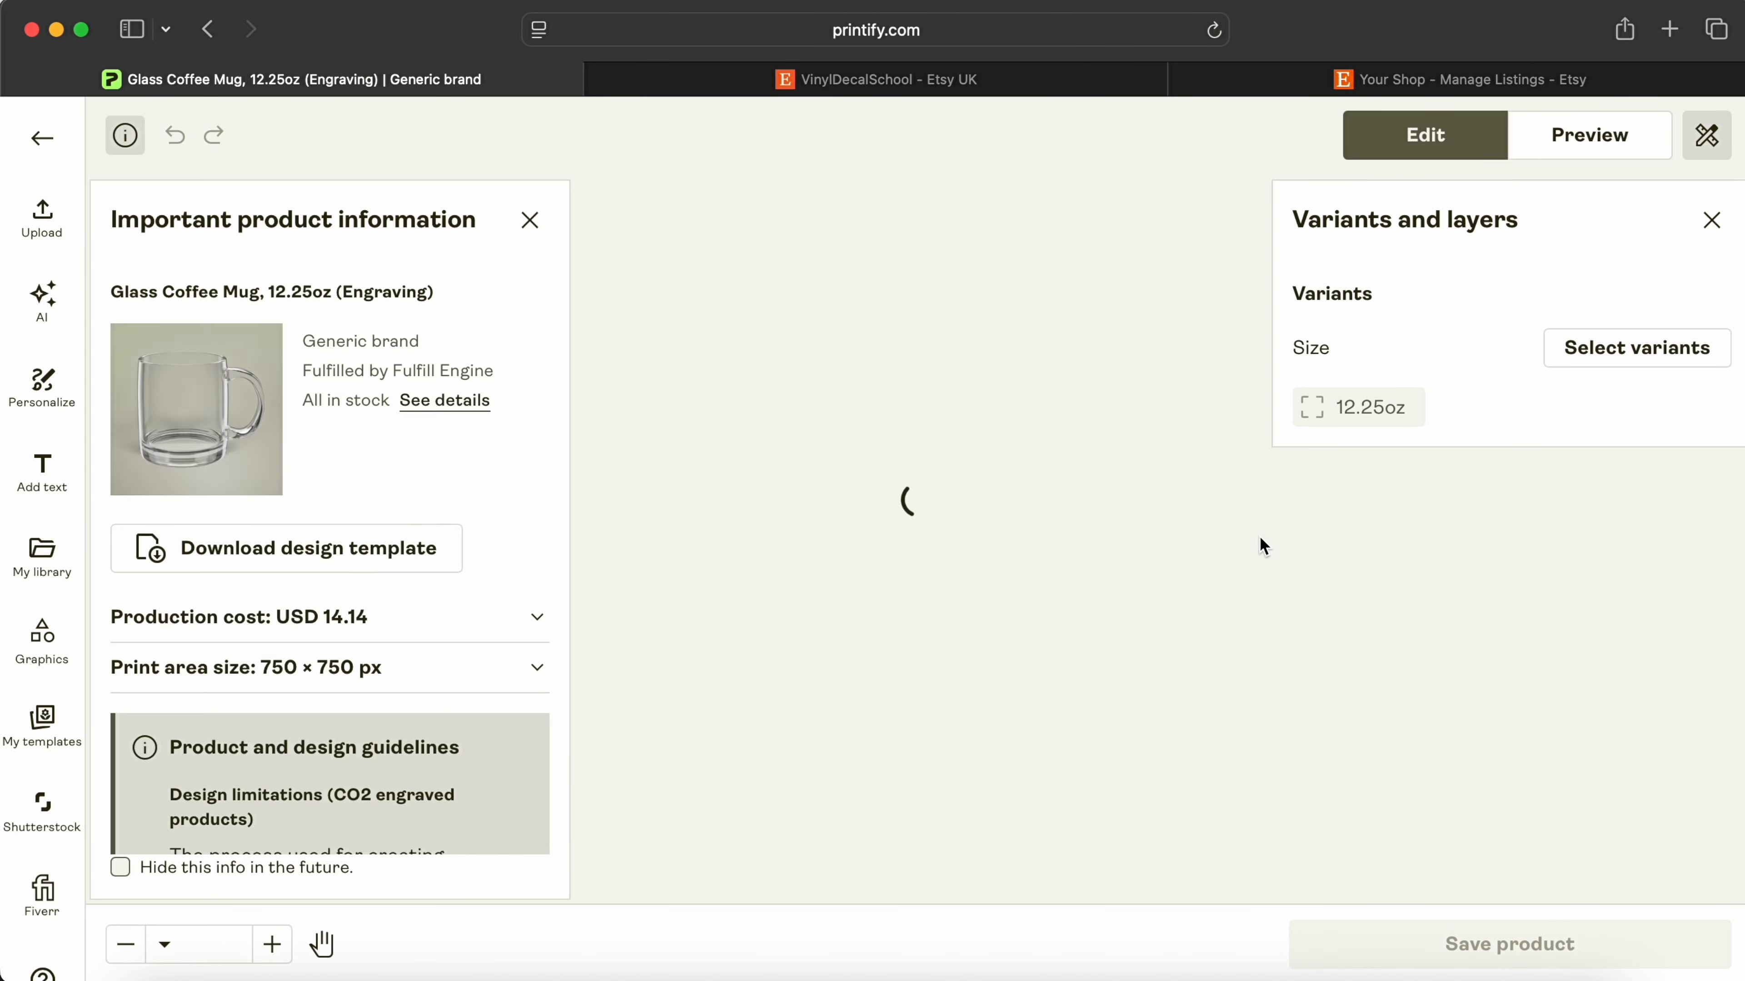
left_click(199, 500)
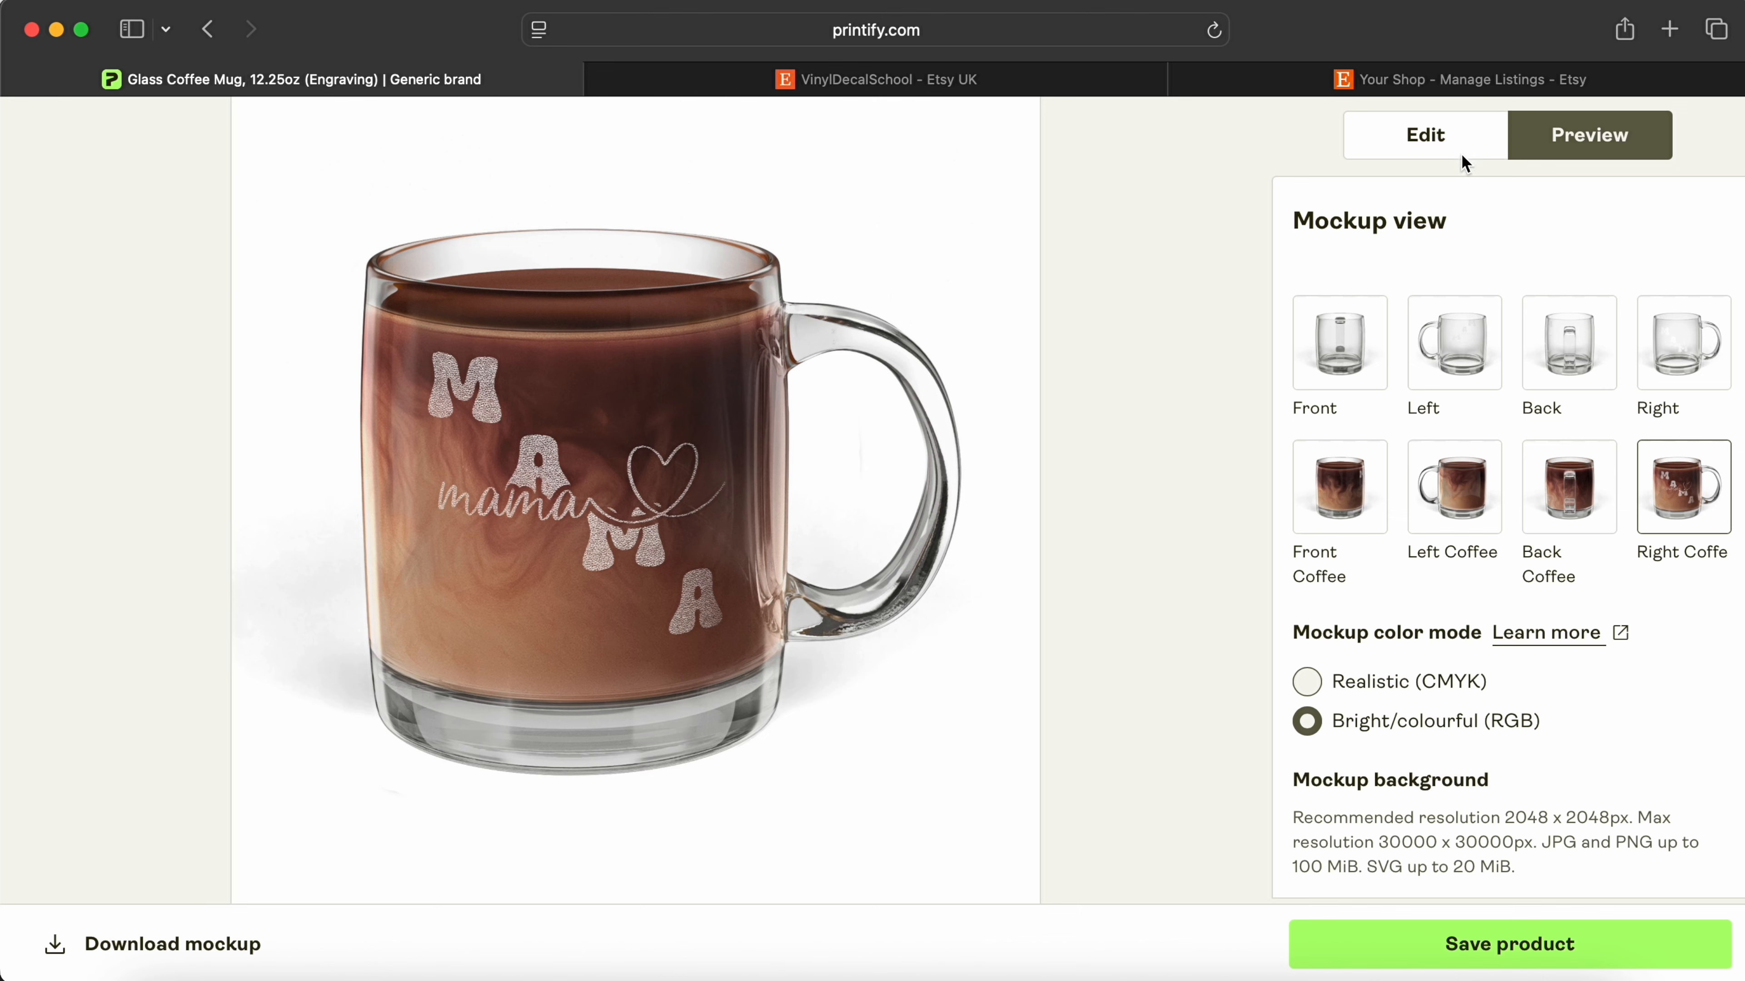
left_click(200, 29)
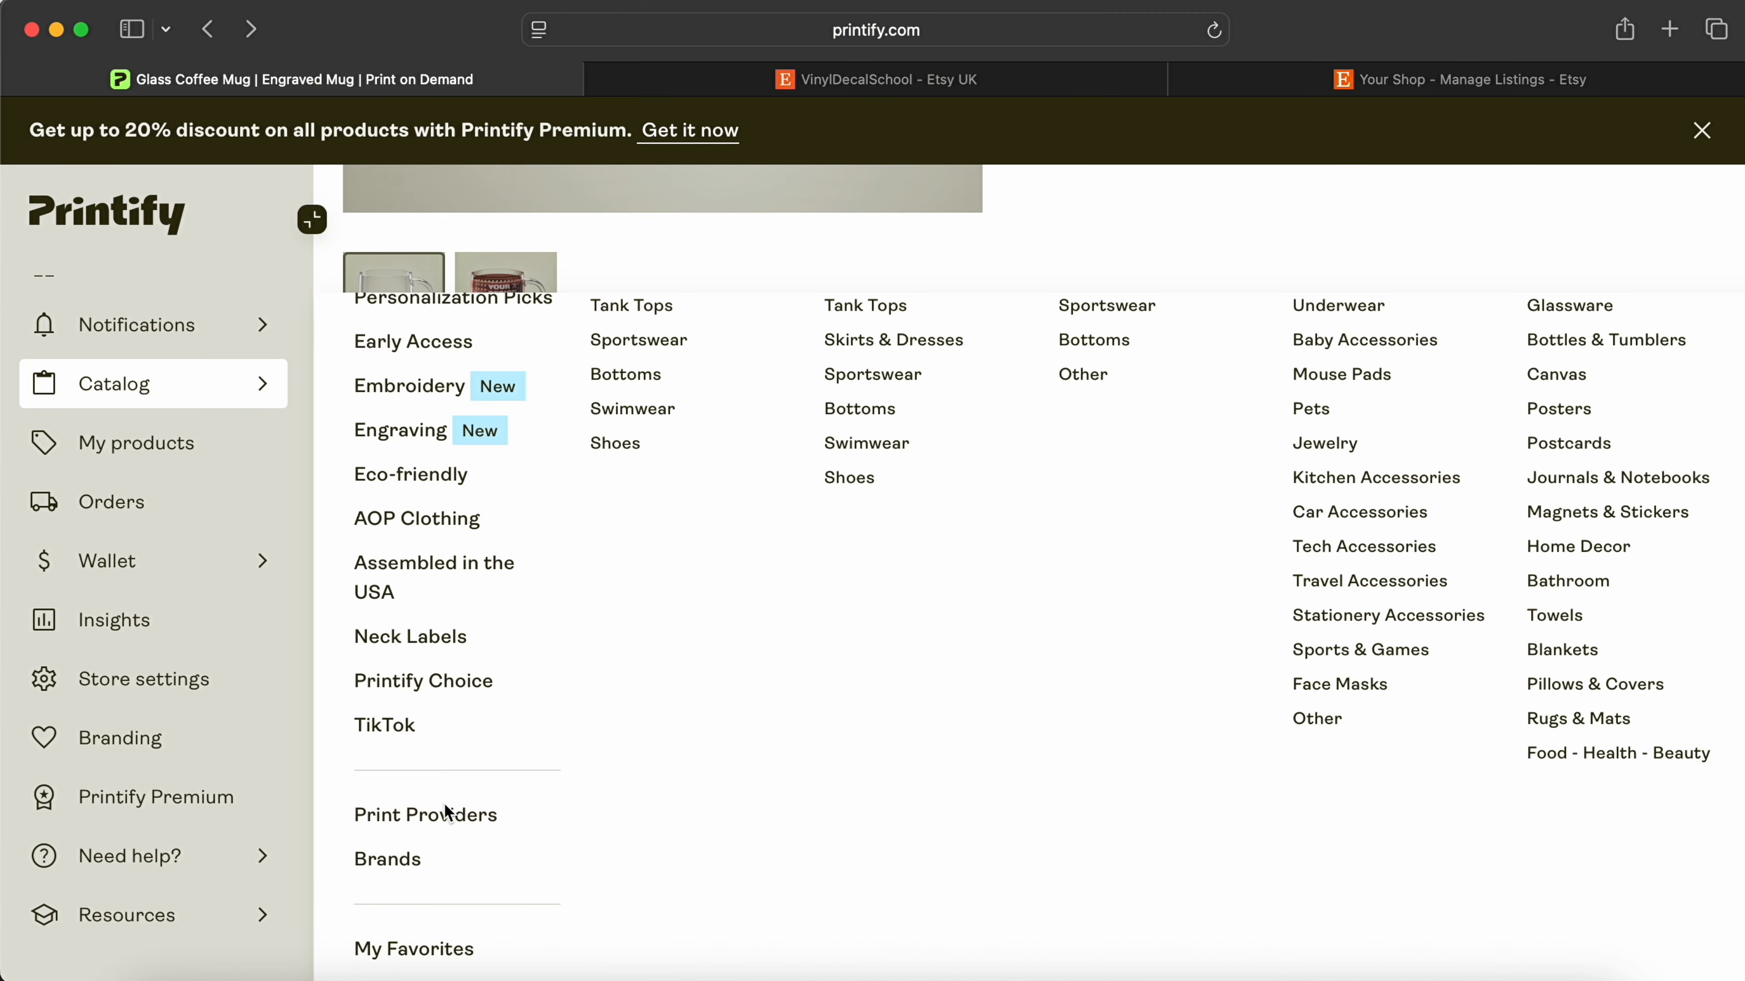
Step: Filter print providers to the United Kingdom and open Print Clever's products
left_click(426, 815)
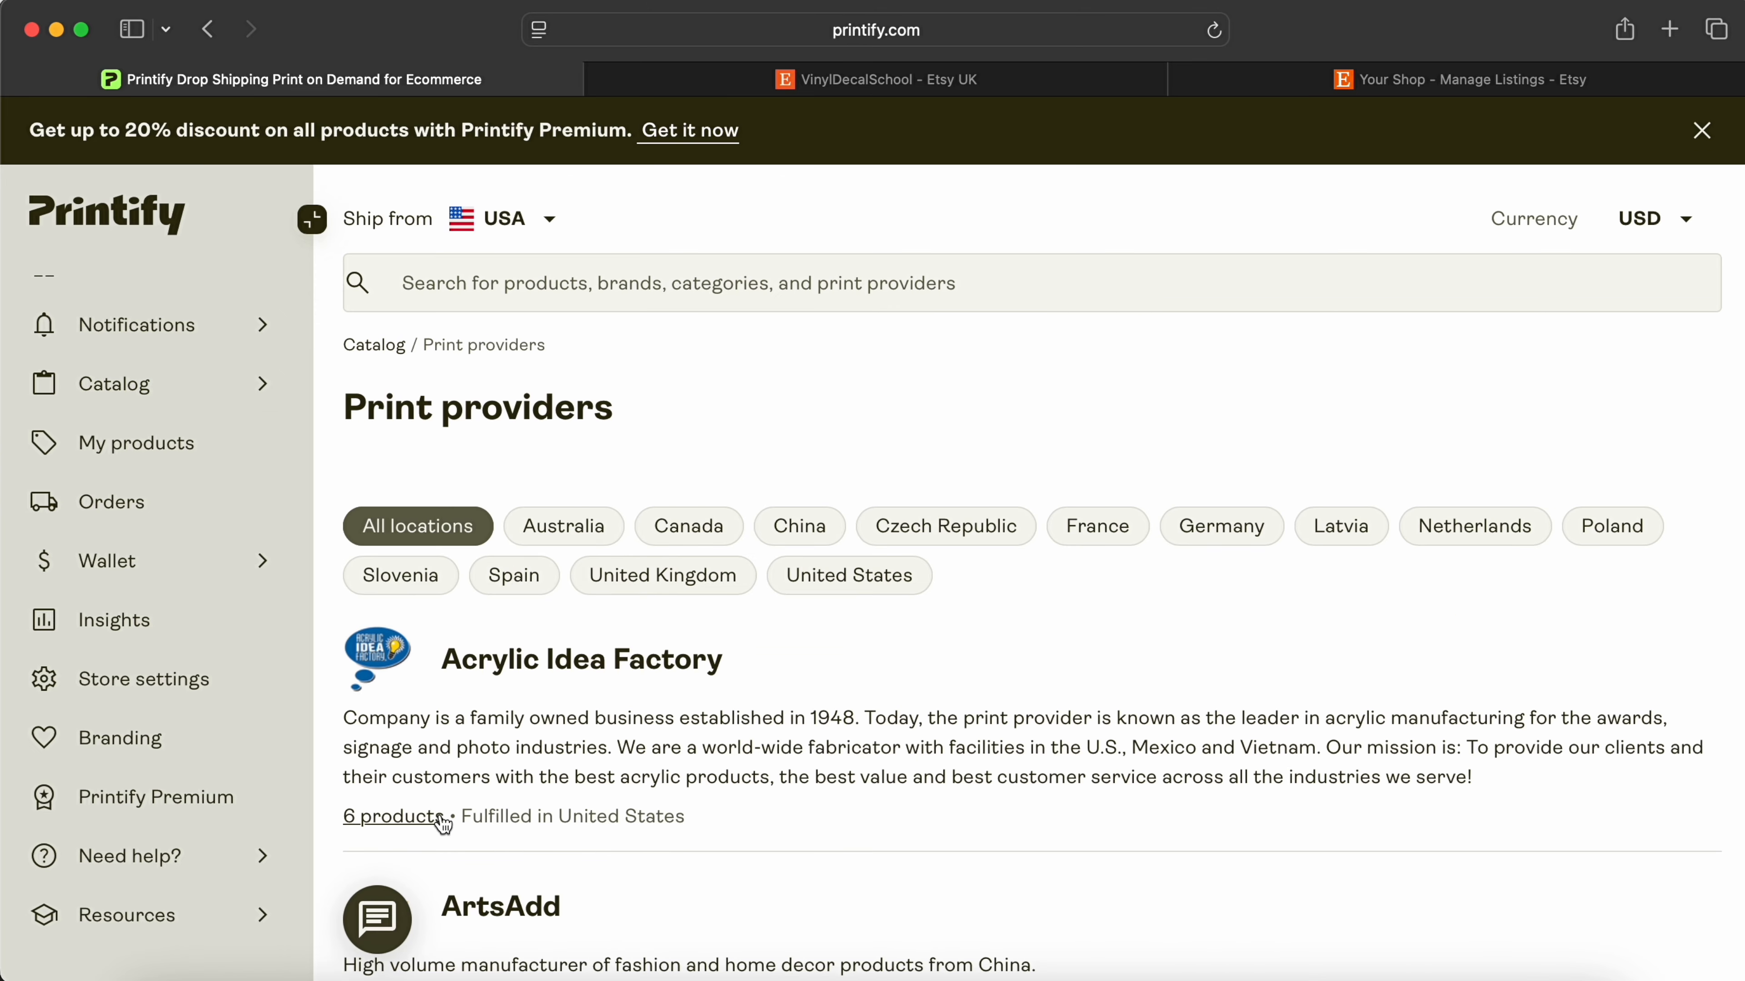
left_click(670, 578)
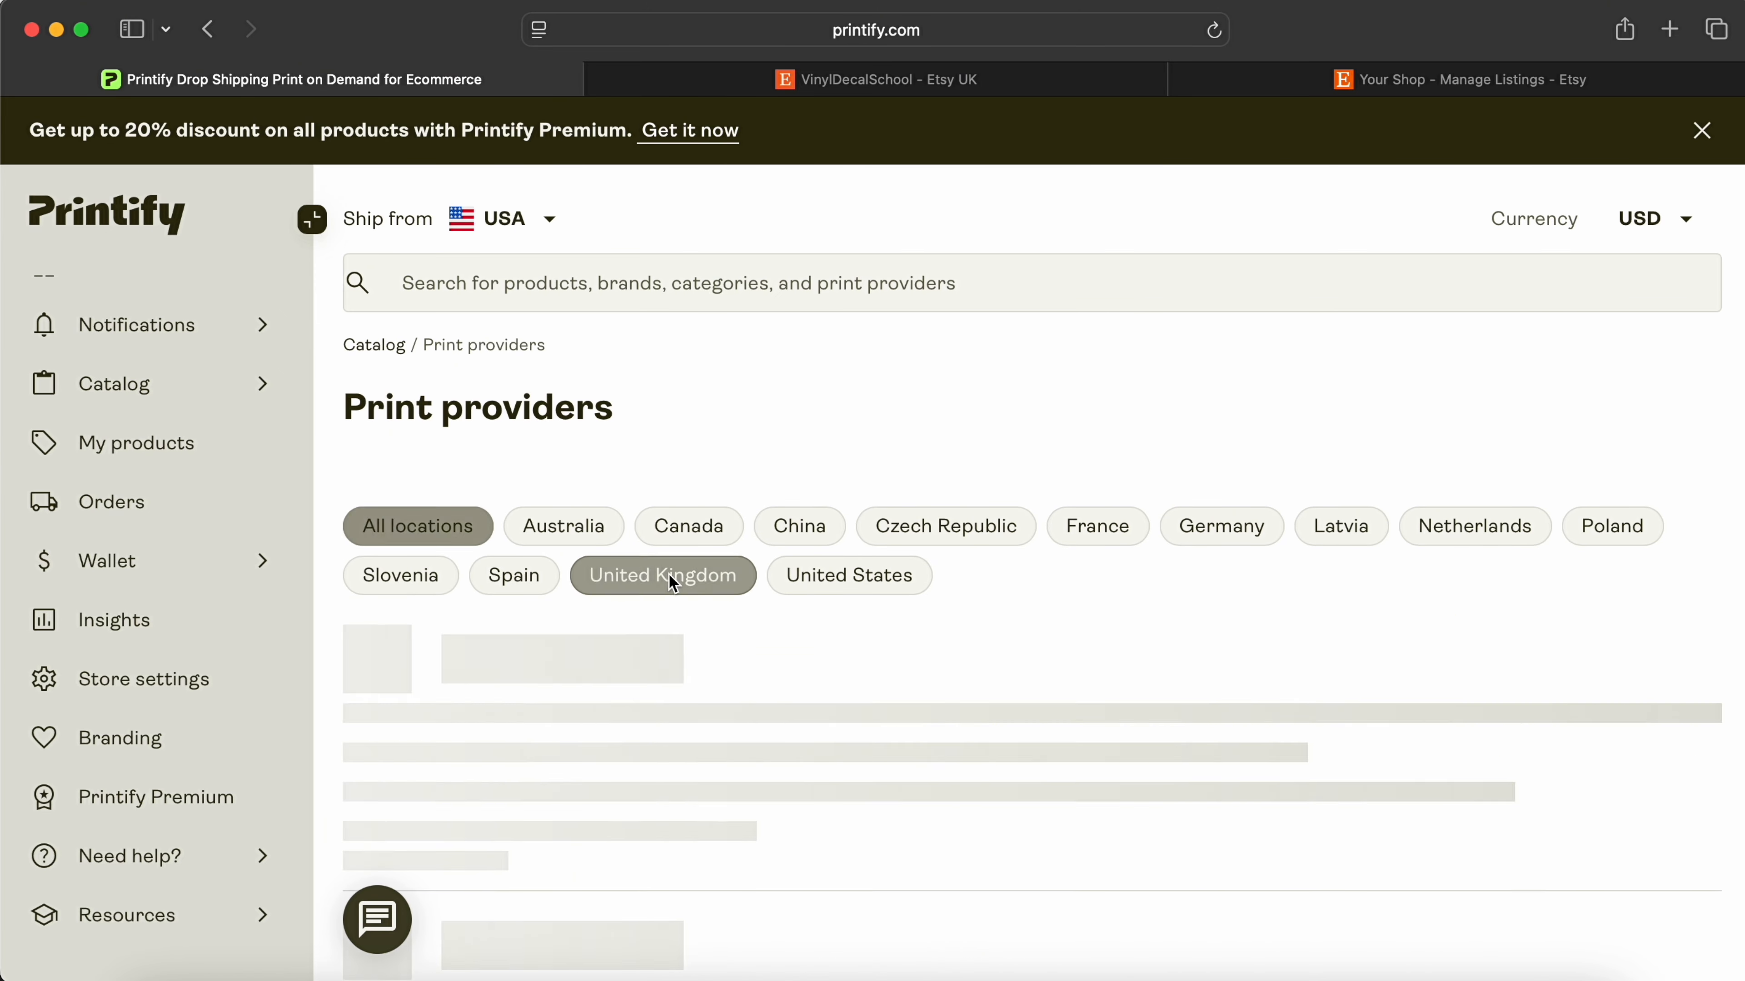
scroll(893, 563, "down", 3)
scroll(895, 560, "down", 4)
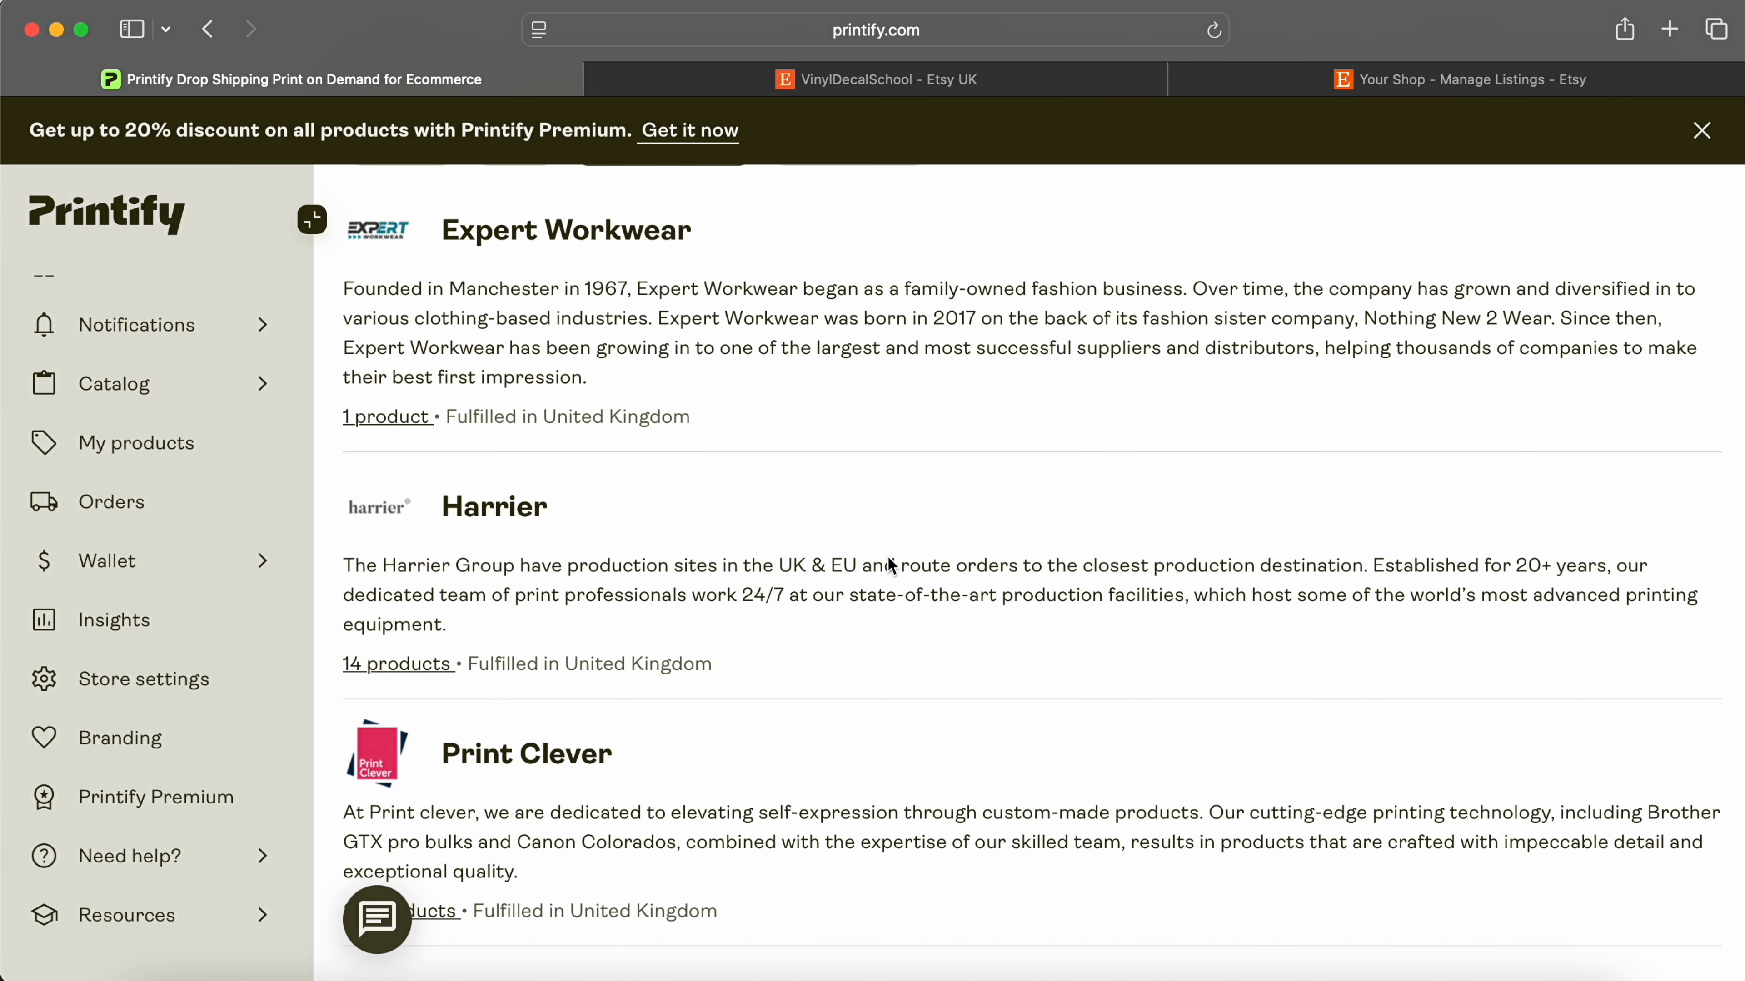
left_click(526, 753)
Step: Set the catalog to ship from the United Kingdom and browse the bestselling products
left_click(504, 218)
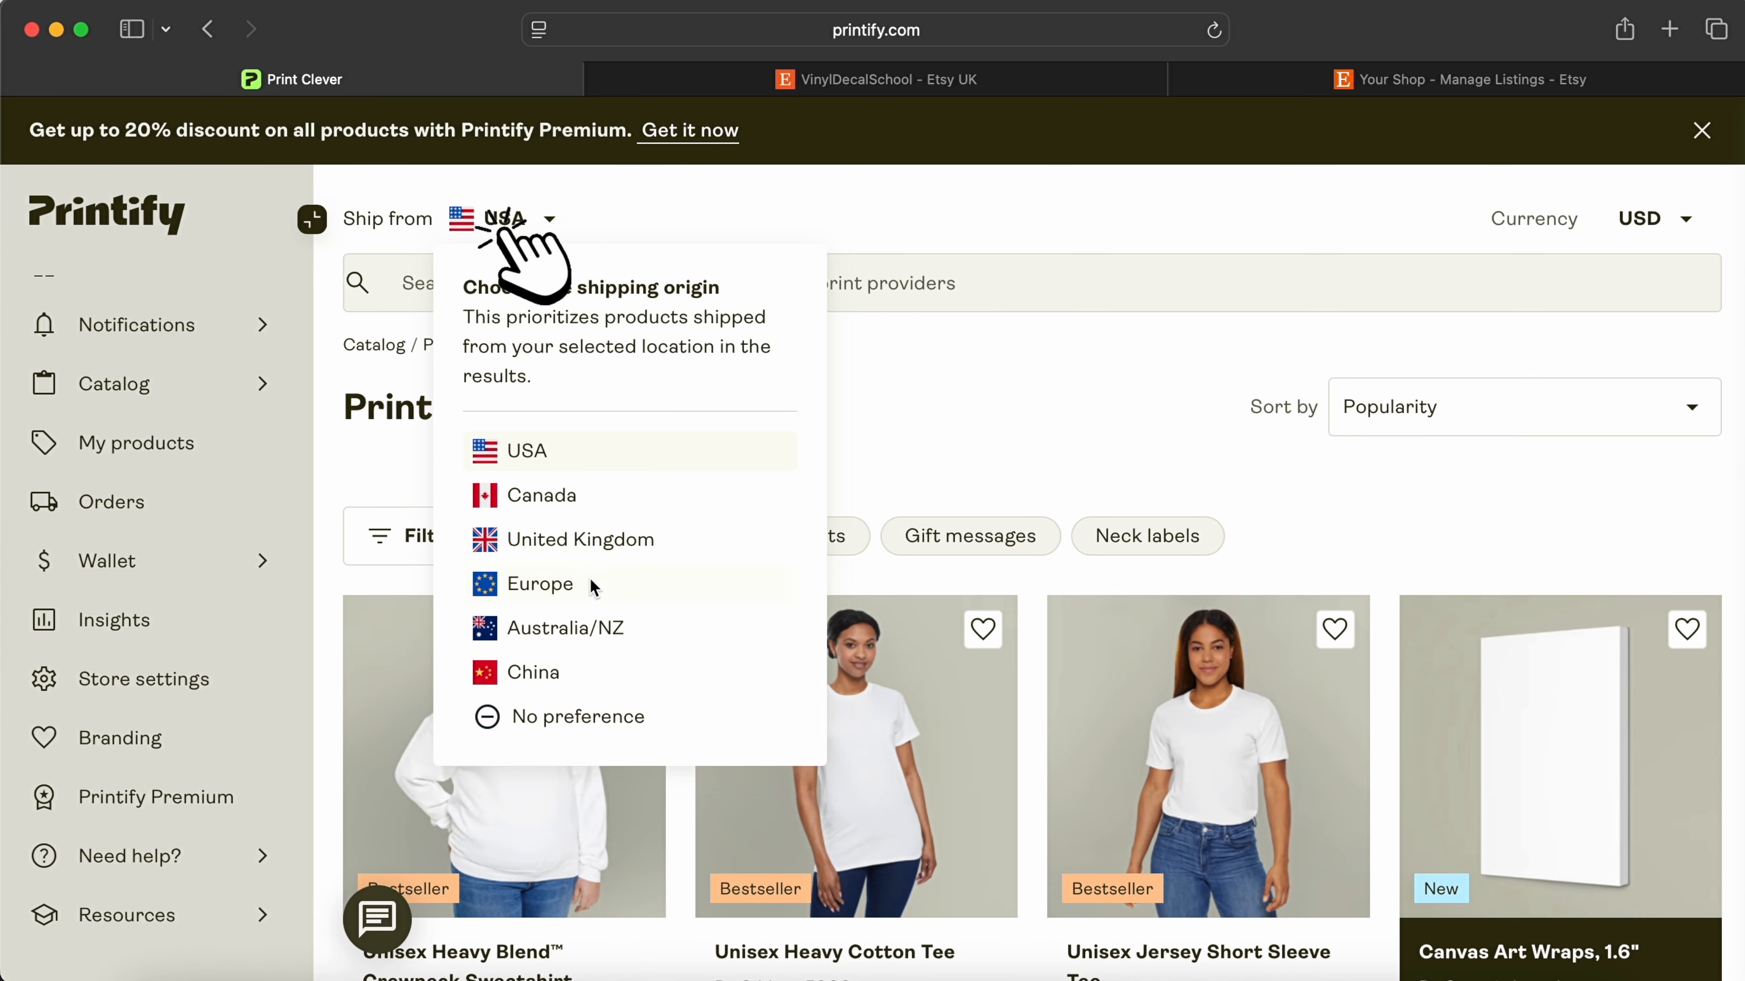
left_click(595, 541)
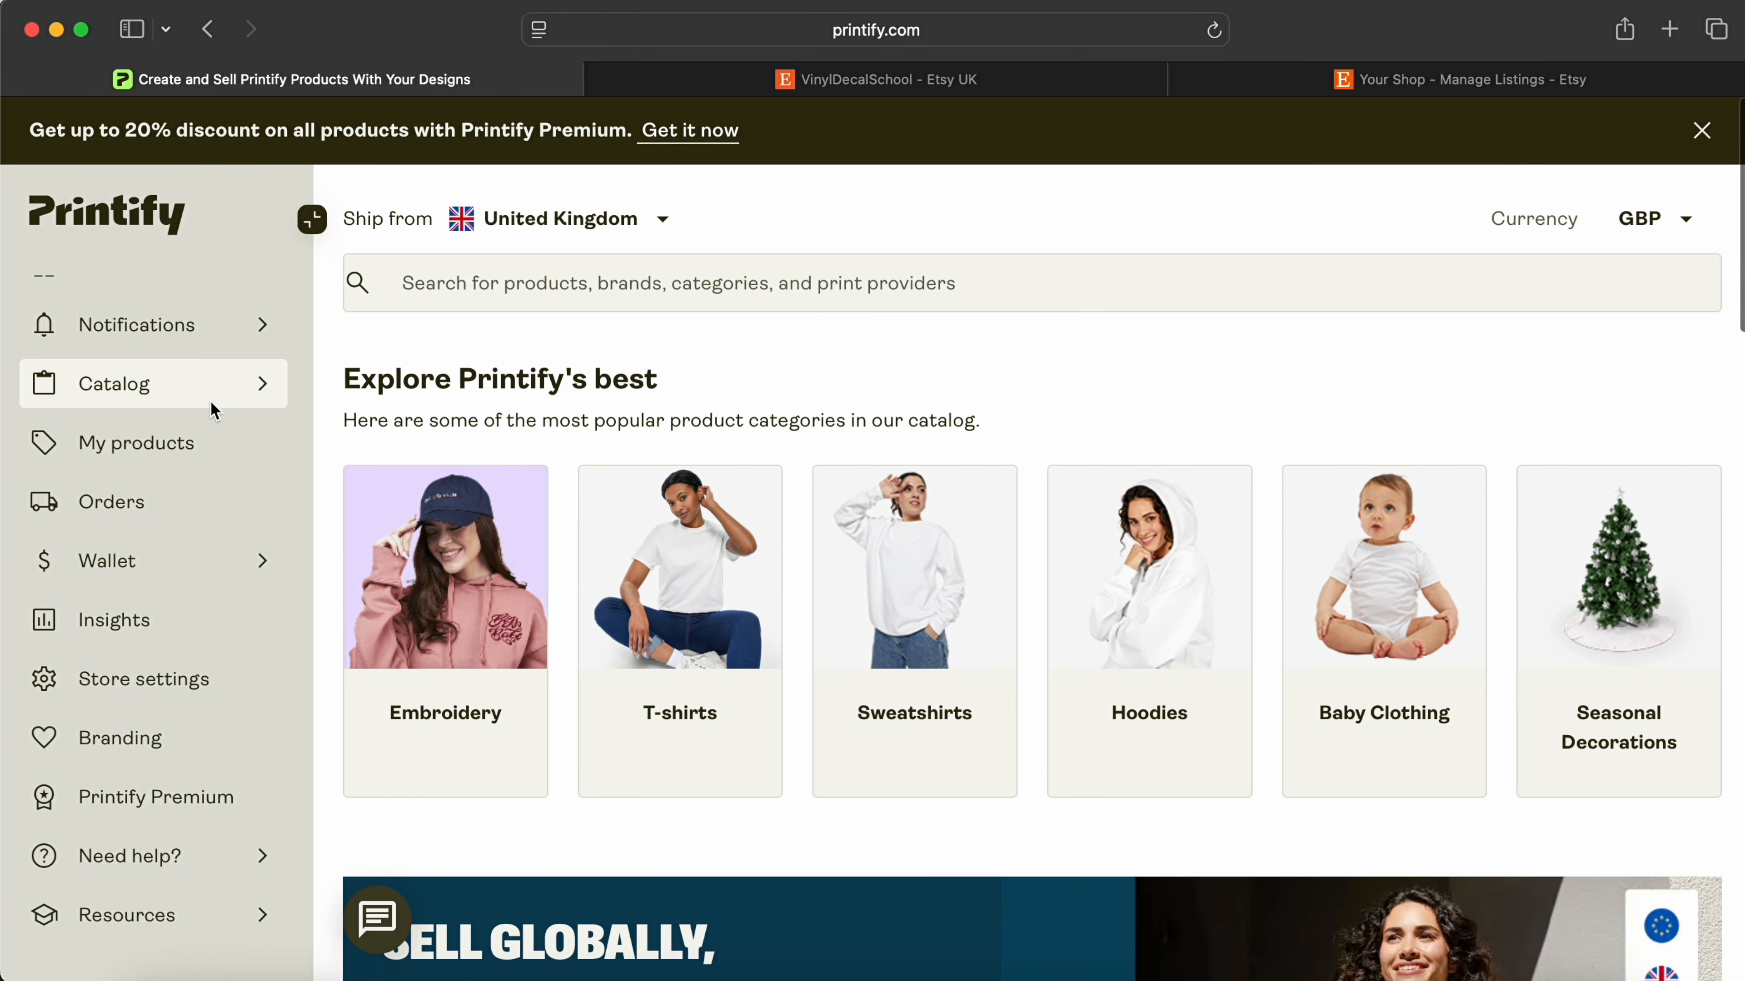
mouse_move(211, 404)
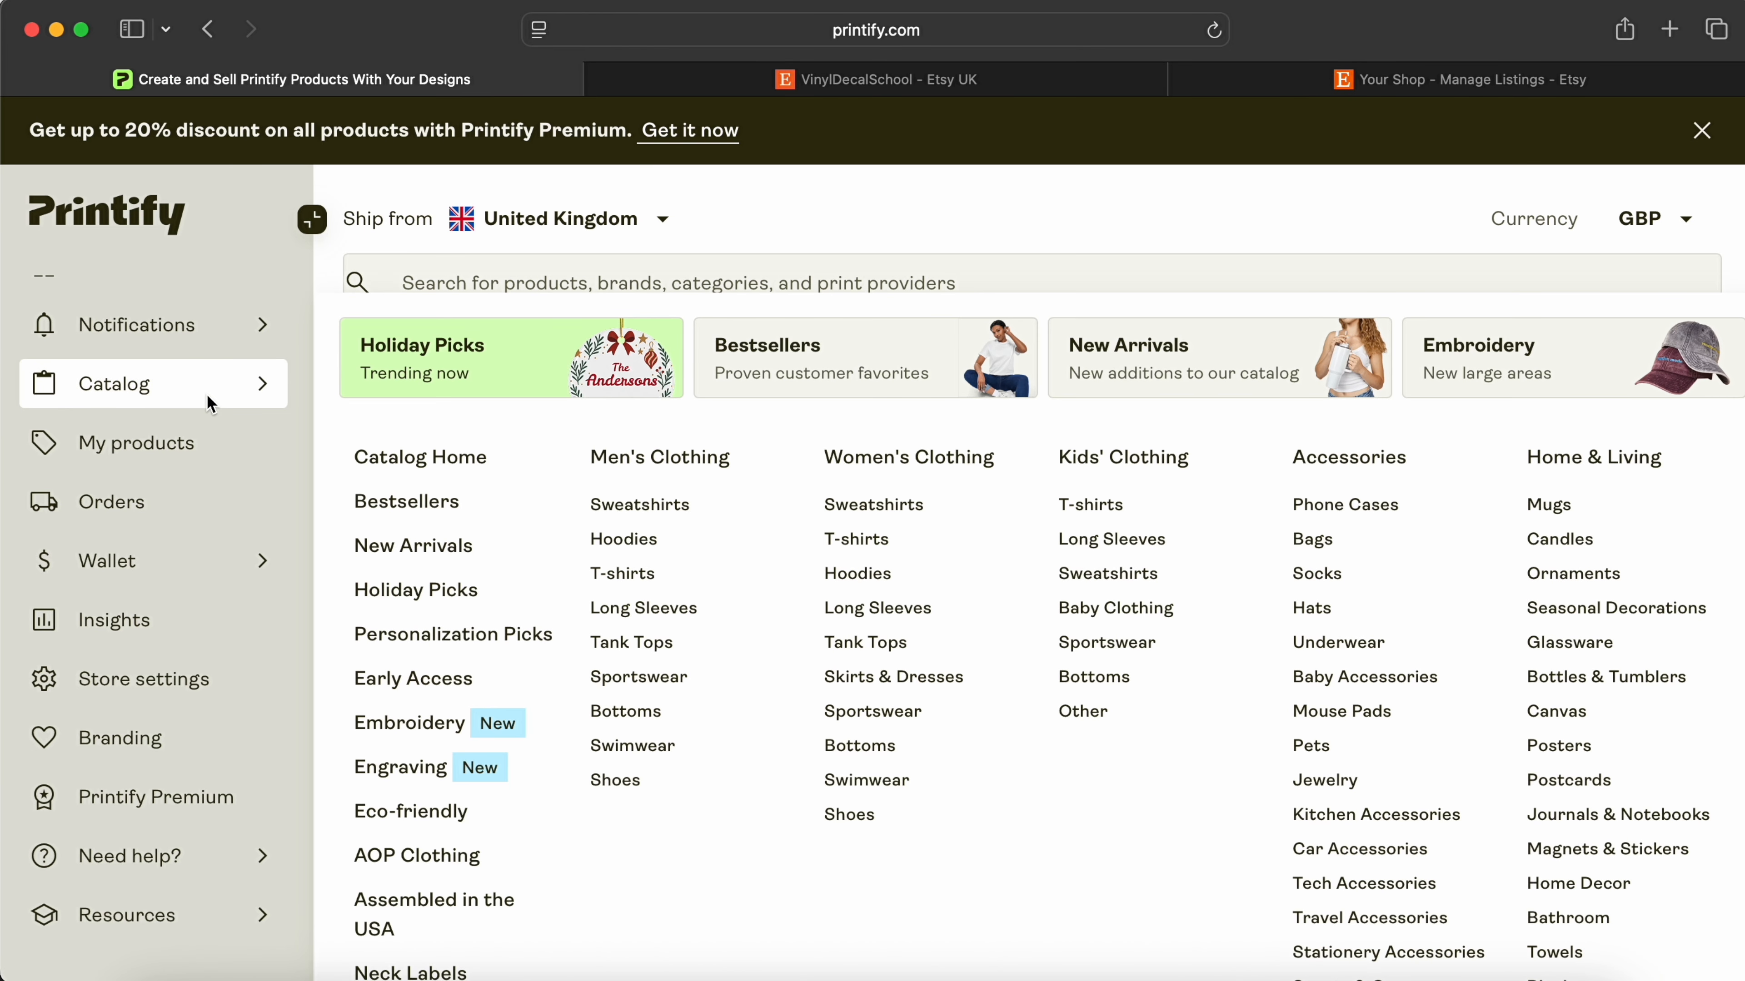
left_click(414, 501)
scroll(1584, 425, "down", 15)
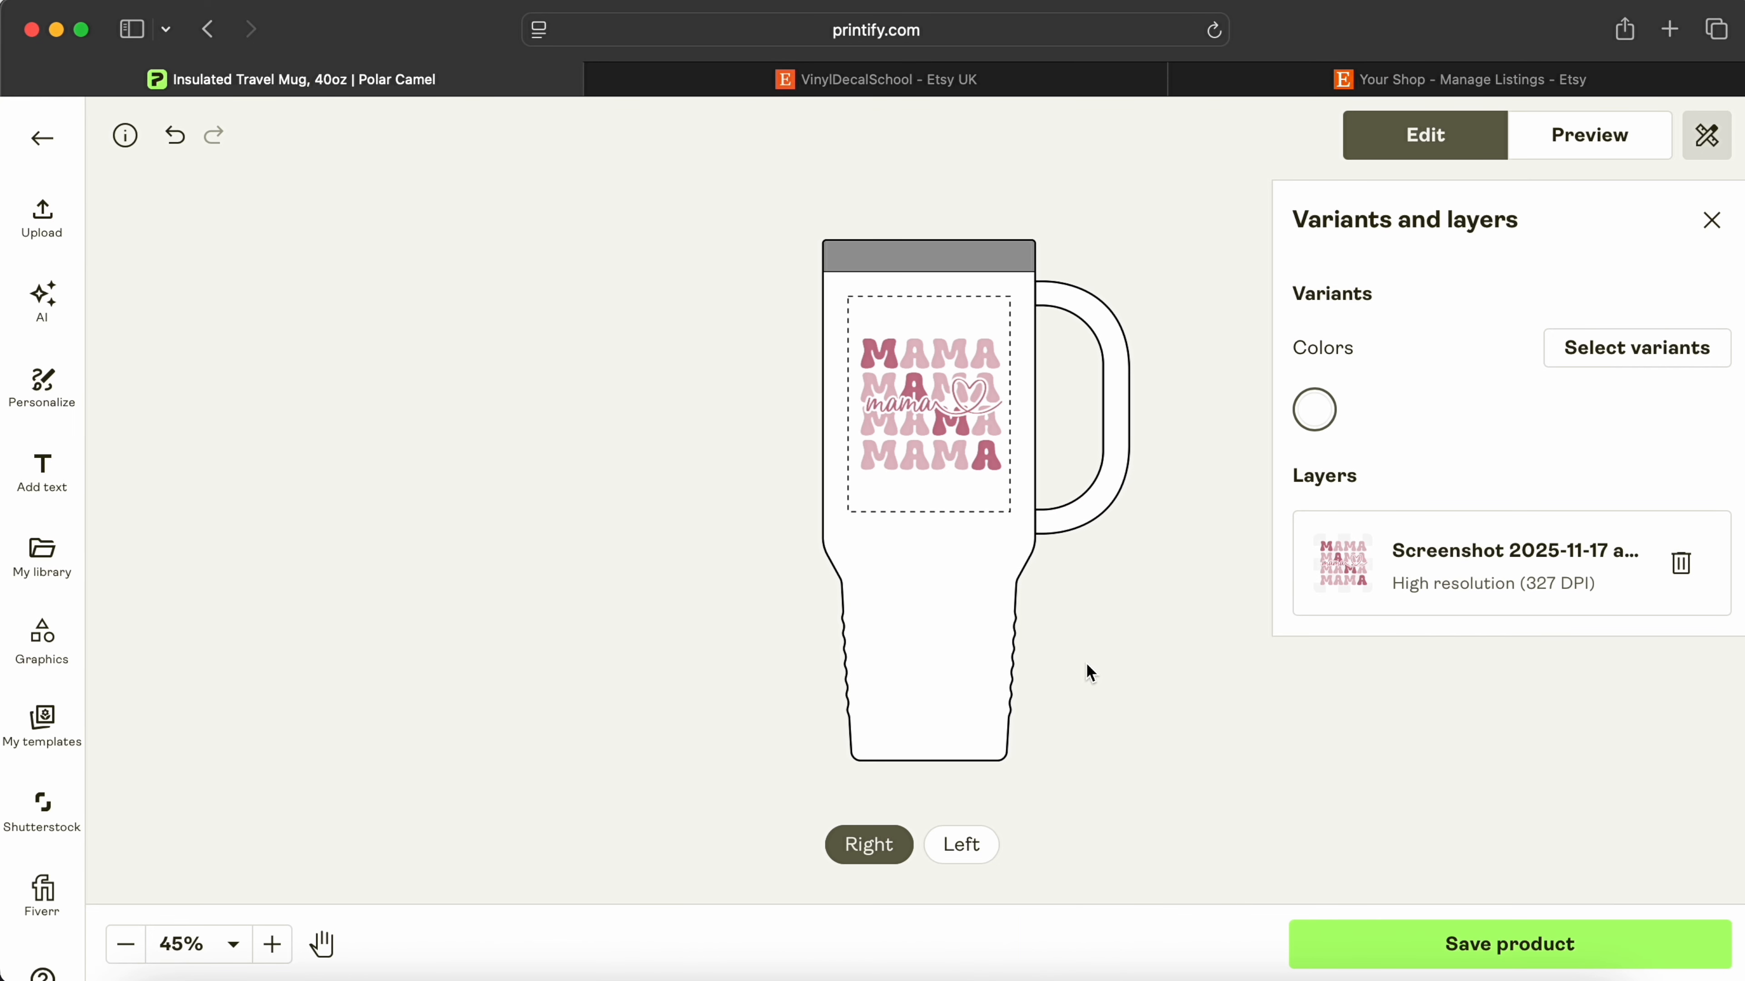
Step: Preview the travel mug's Context mockup, showing a model holding it, enlarged to fill the window
left_click(1593, 153)
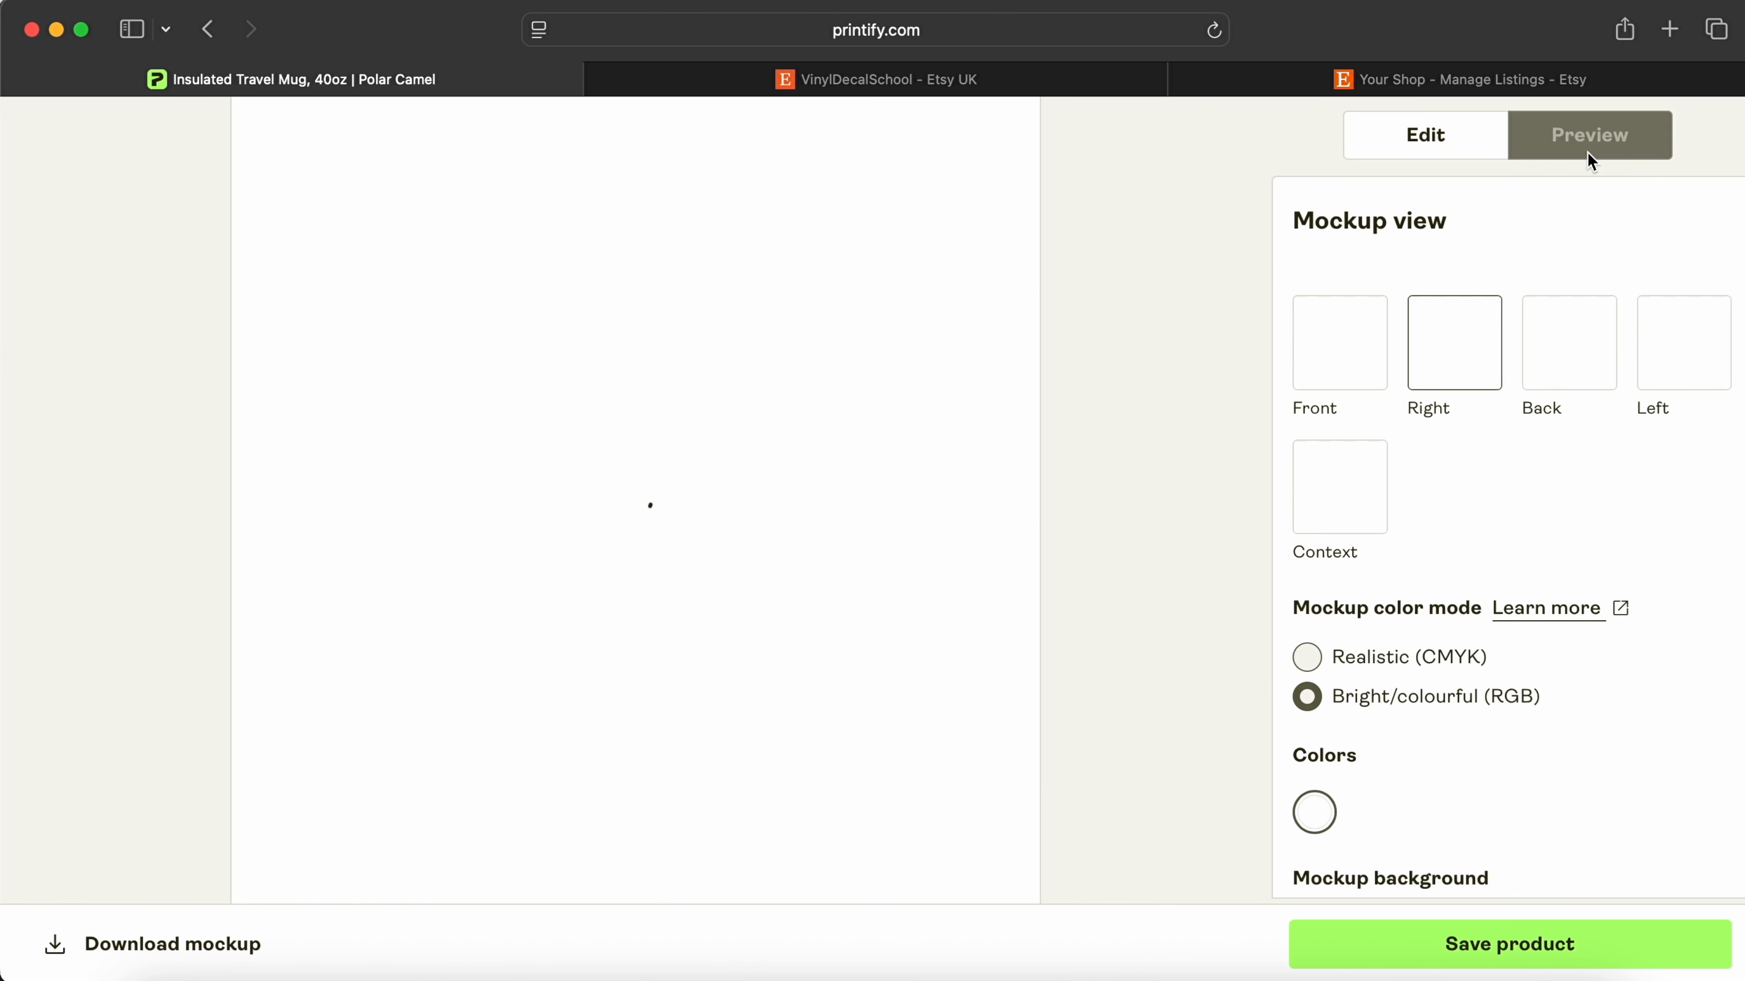
left_click(1361, 496)
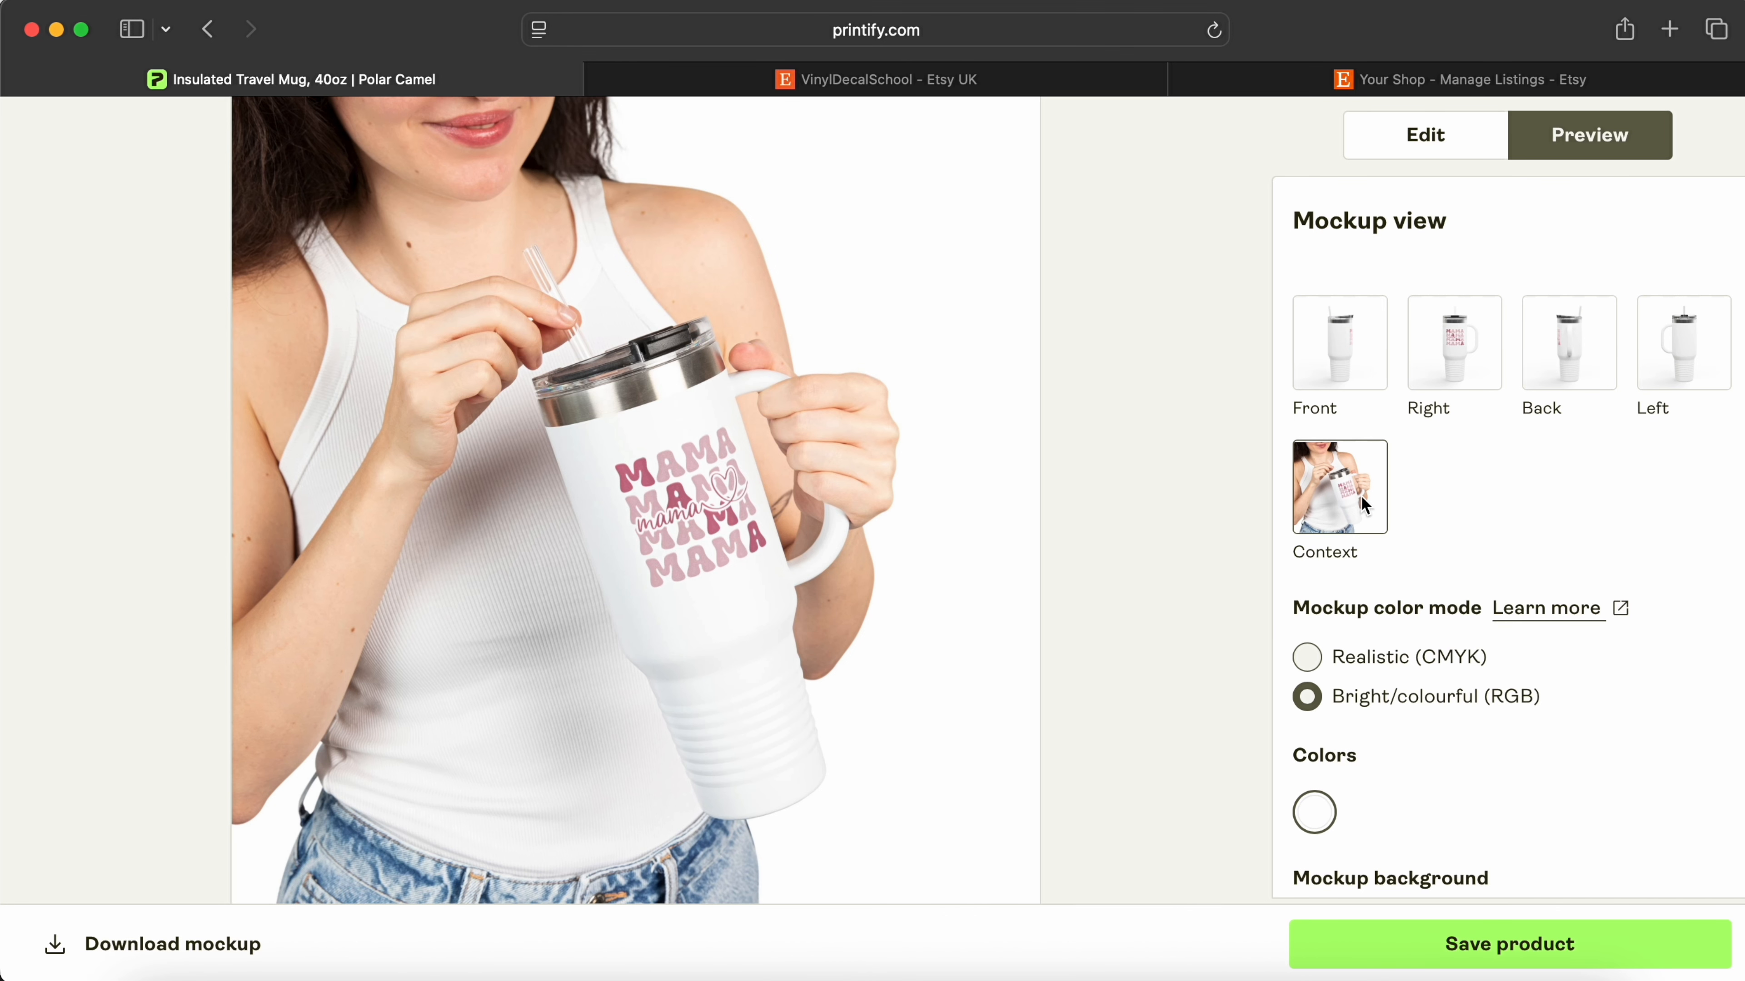
left_click(786, 513)
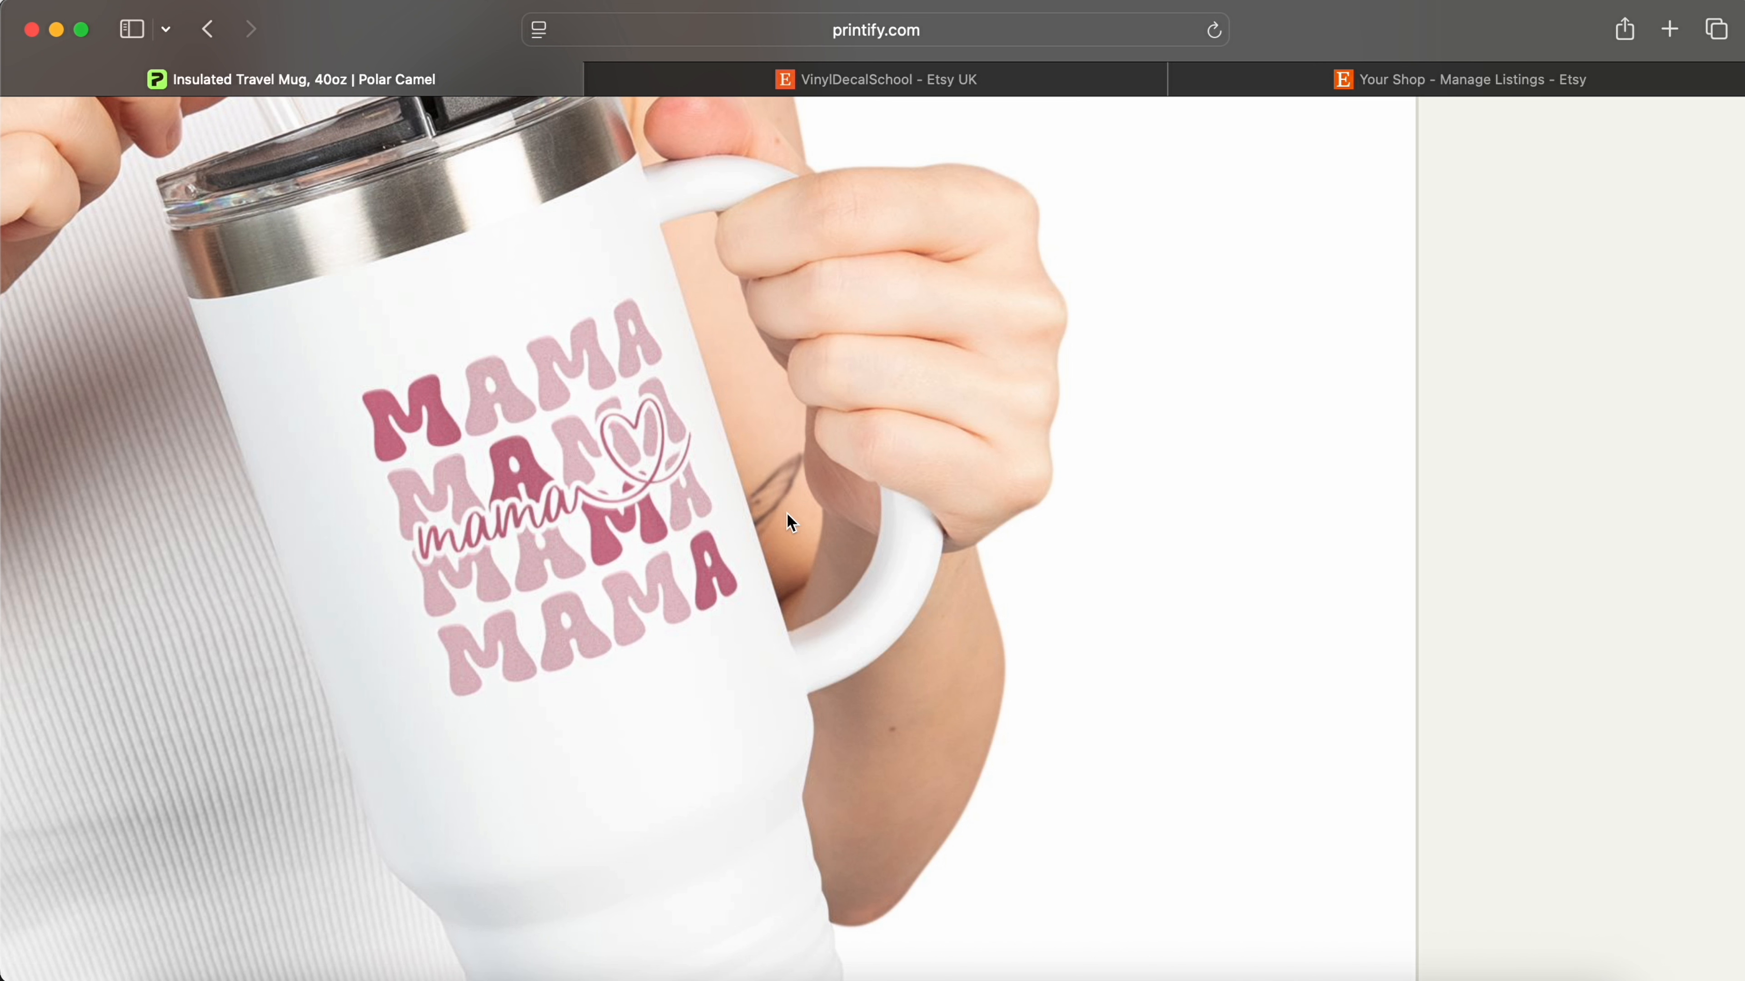